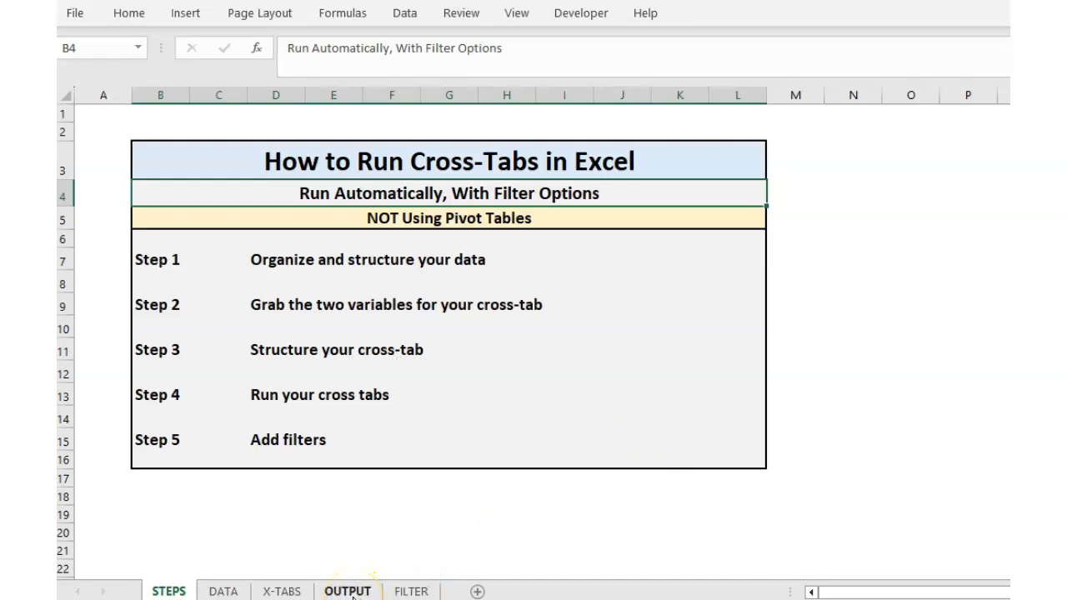
# Switch from the STEPS overview to the OUTPUT sheet of heat-mapped cross-tabs.
pyautogui.click(348, 592)
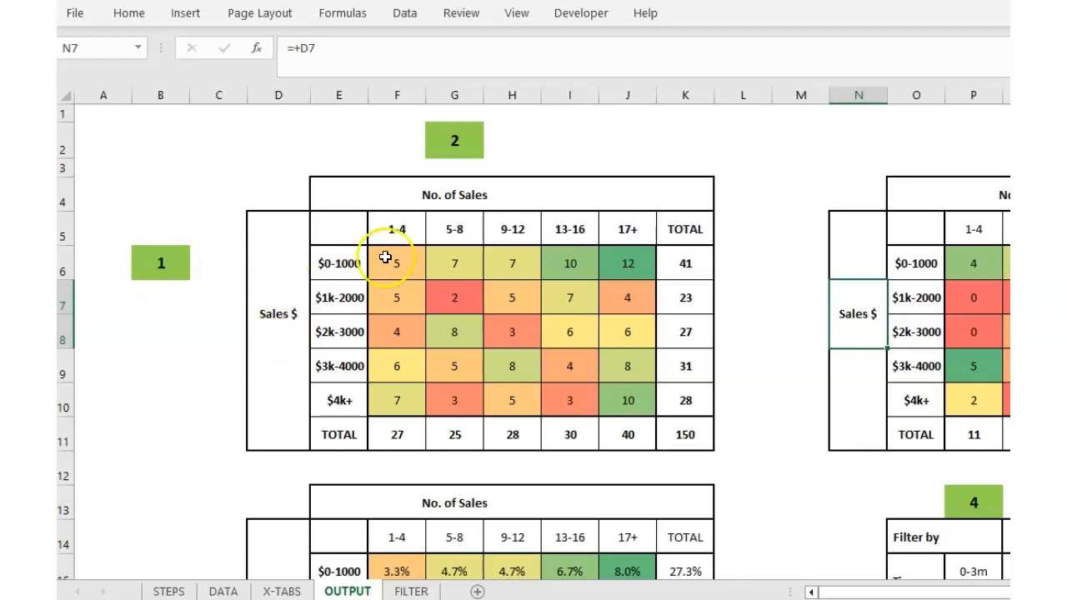
# Set the column-variable selector G2 to 3 (Time Since Last Sale) and check the grand total.
pyautogui.click(467, 142)
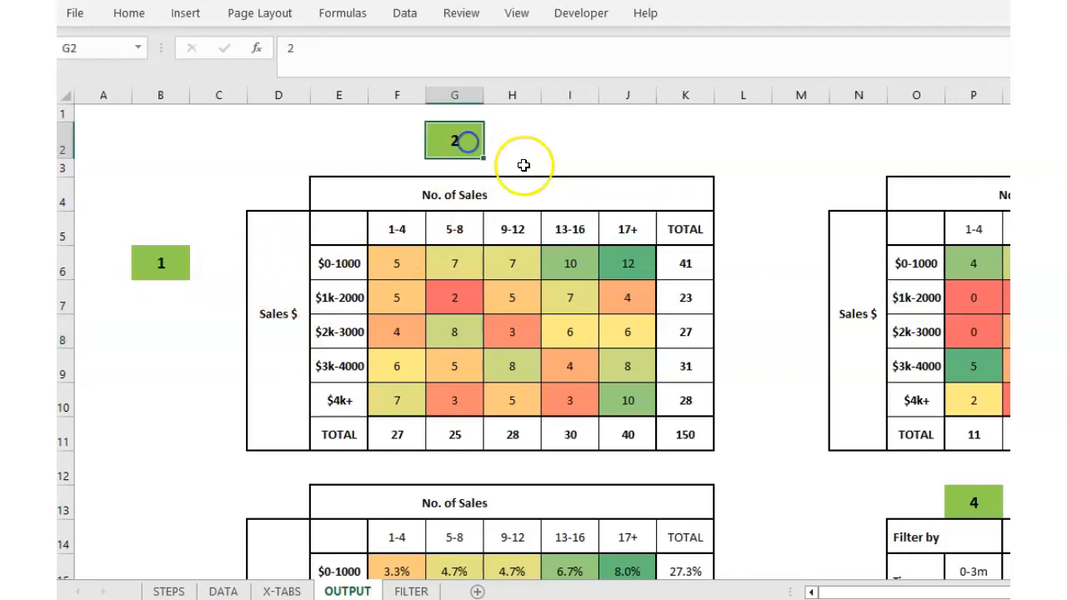
pyautogui.write('3')
pyautogui.press('Return')
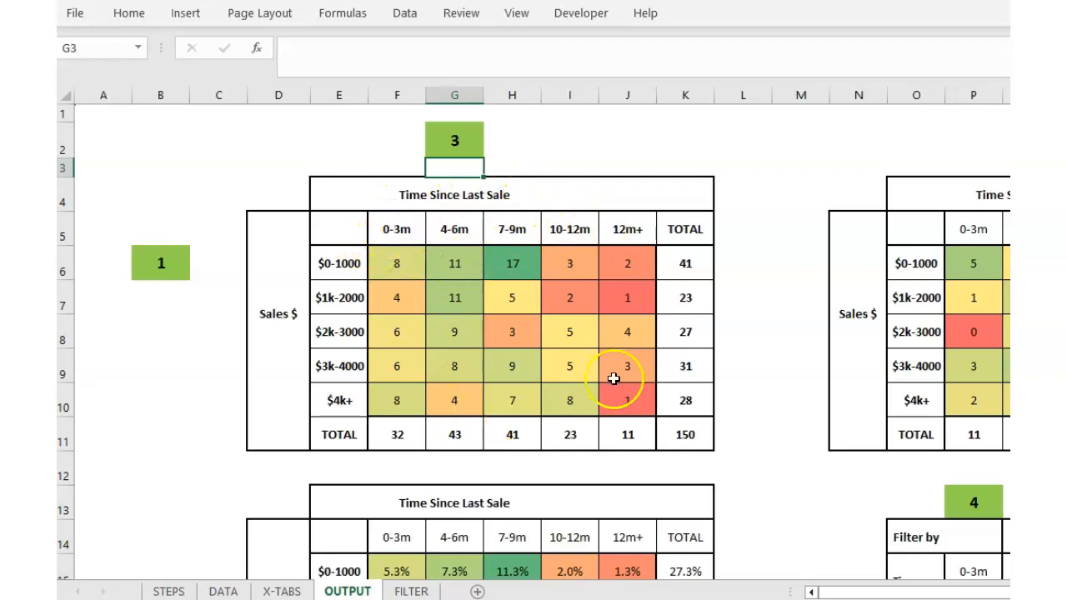
pyautogui.click(671, 444)
# Set the row-variable selector B6 to 5 (Age) and review the resulting tables.
pyautogui.click(153, 264)
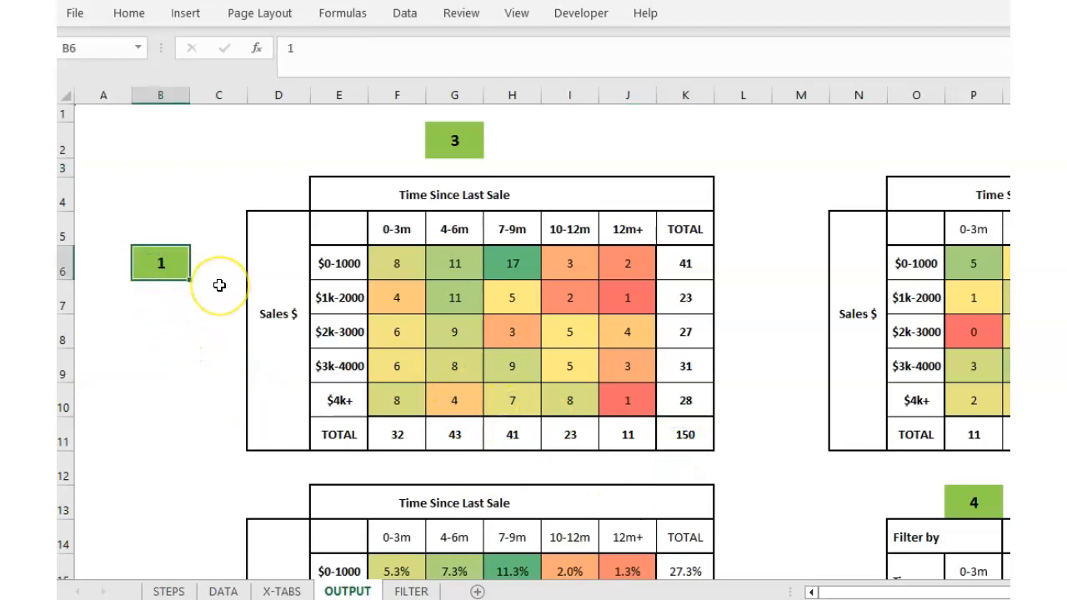
pyautogui.write('5')
pyautogui.press('Return')
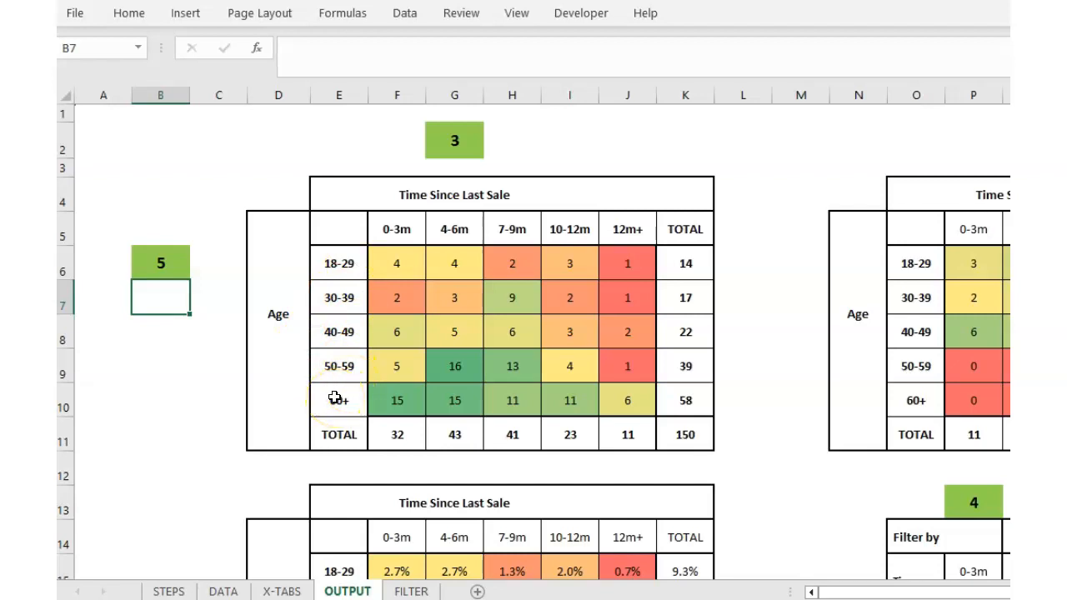
pyautogui.scroll(-2, 470, 409)
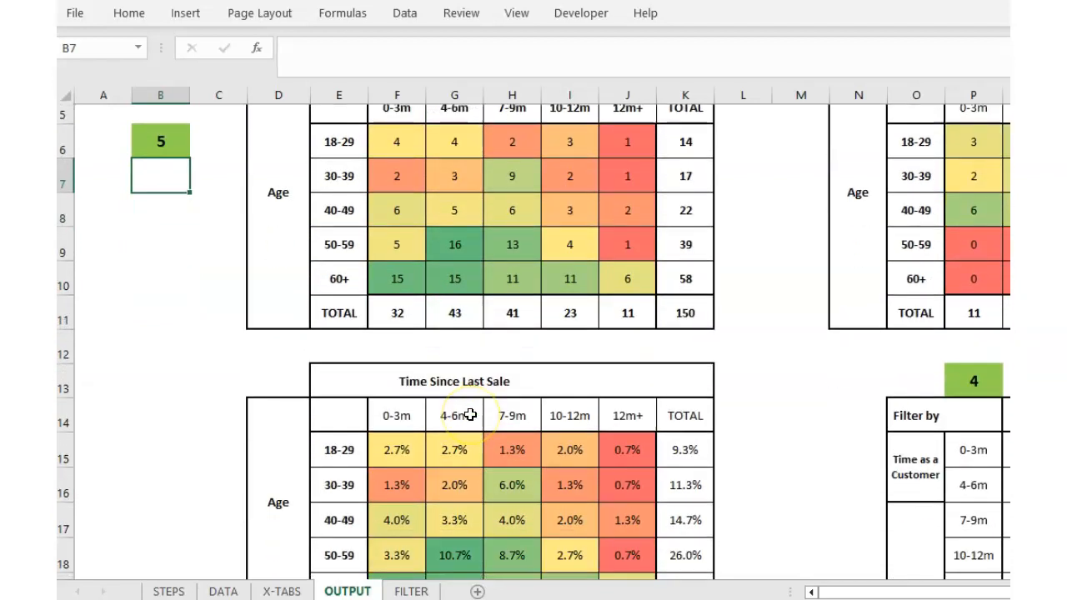
pyautogui.scroll(-1, 471, 414)
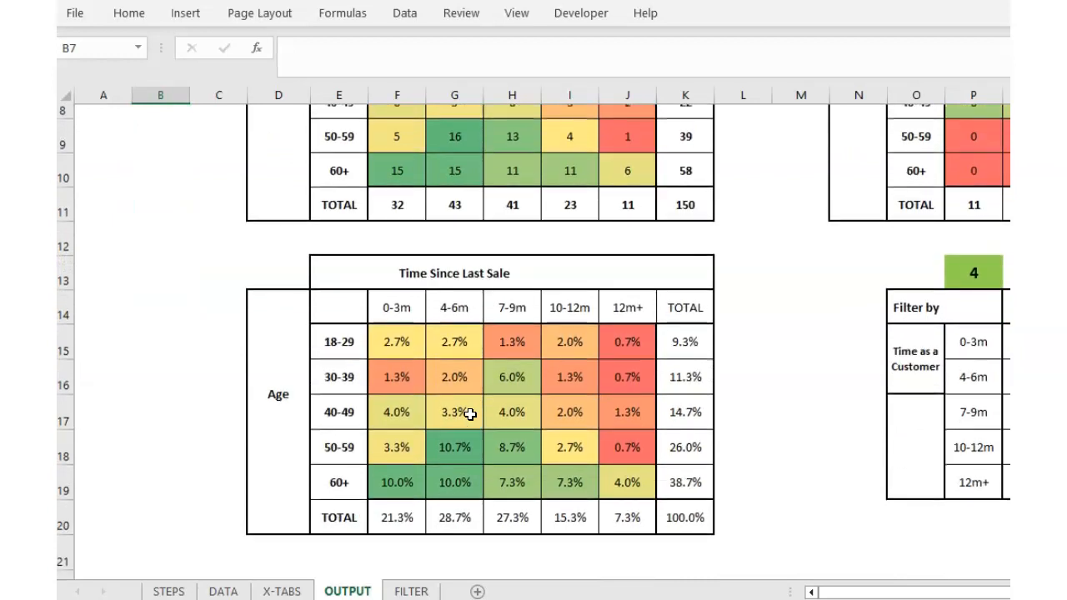
pyautogui.scroll(3, 334, 405)
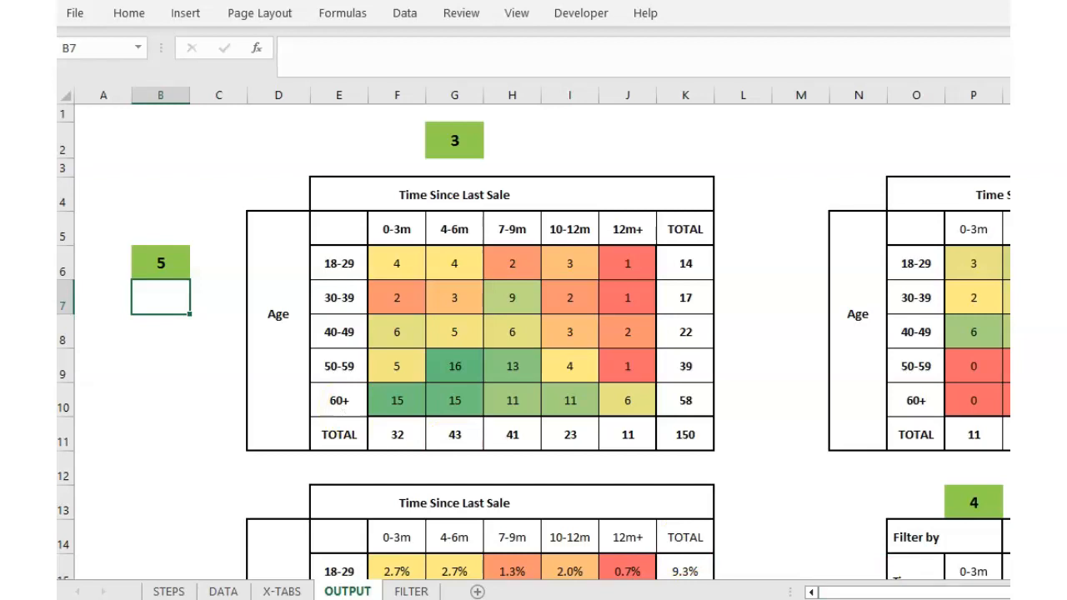
pyautogui.click(1009, 592)
pyautogui.click(1010, 592)
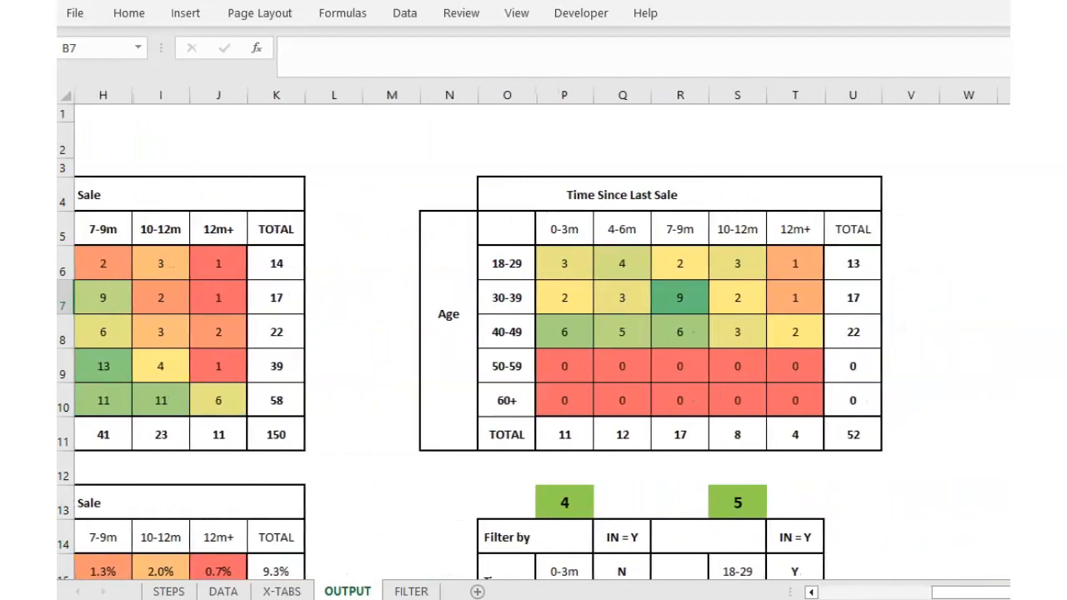
# Set the filtered table's second filter selector S13 to 3, Time Since Last Sale.
pyautogui.click(854, 435)
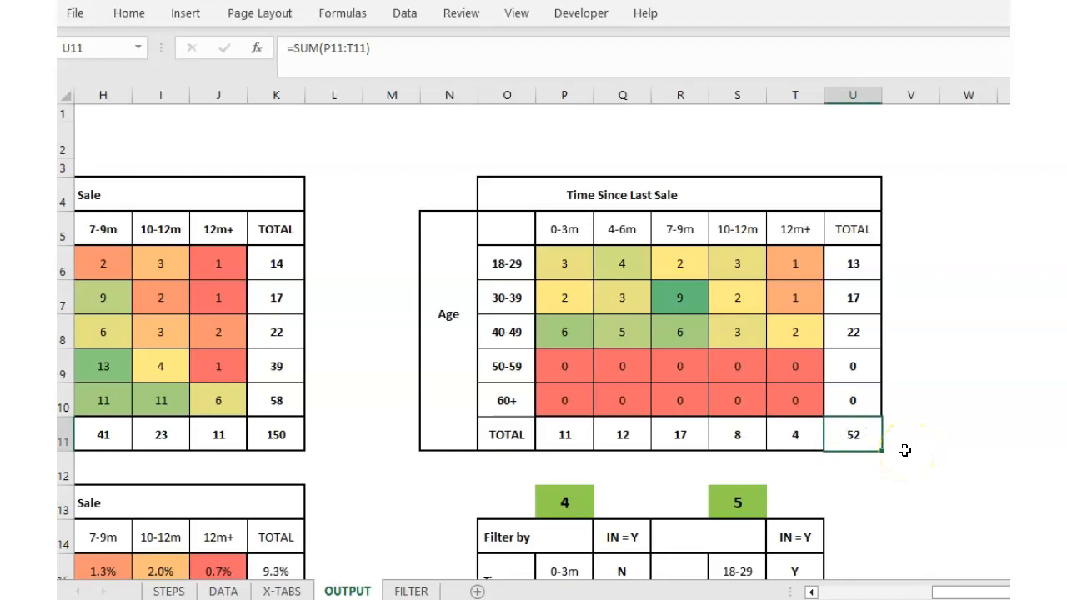
pyautogui.scroll(-2, 905, 450)
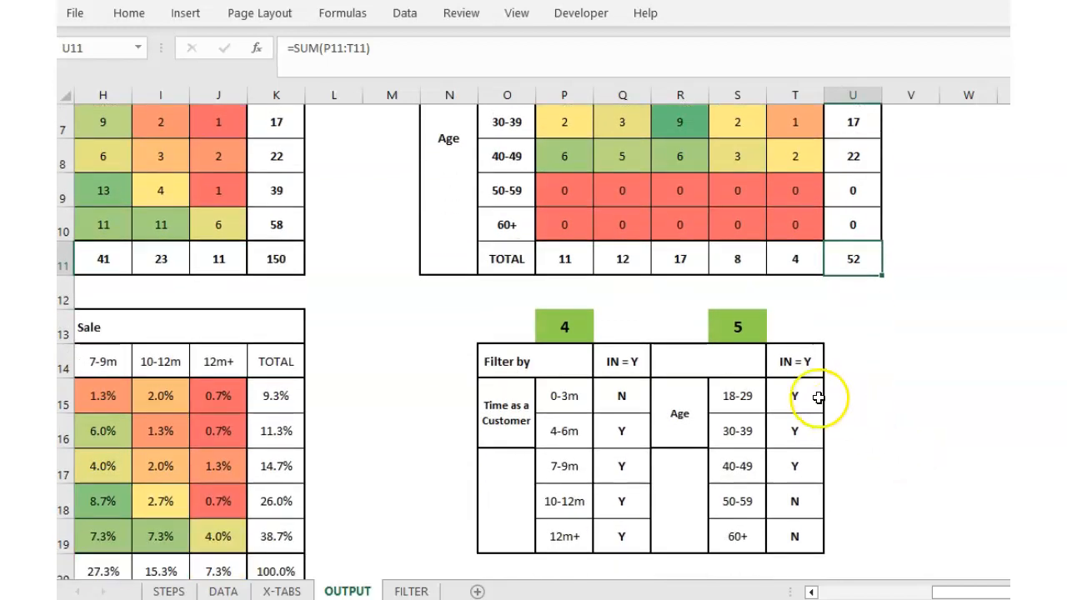
pyautogui.scroll(1, 852, 420)
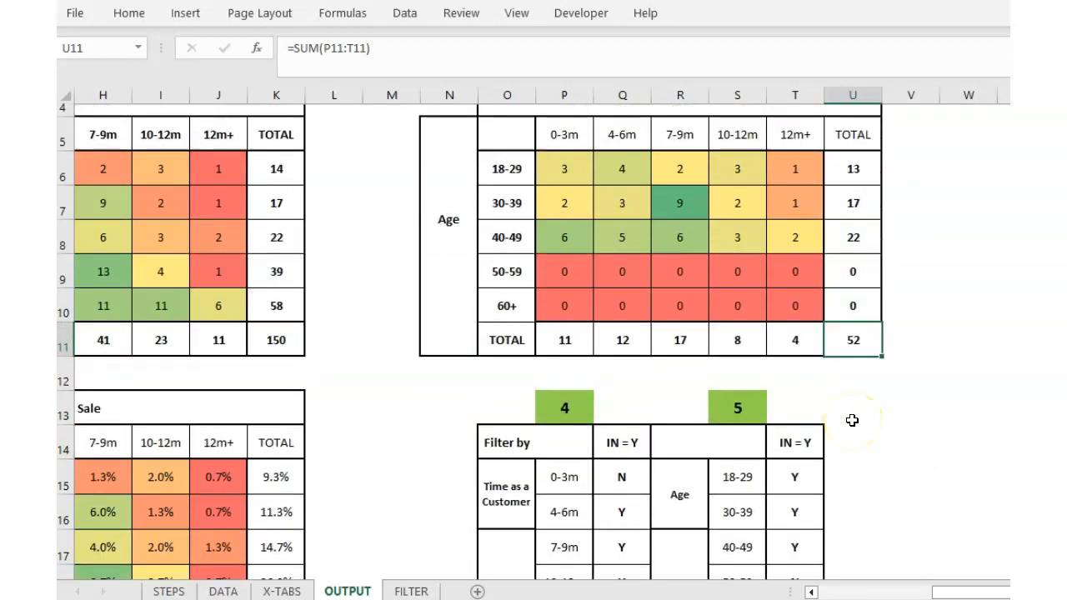
pyautogui.scroll(1, 852, 420)
pyautogui.scroll(-2, 867, 521)
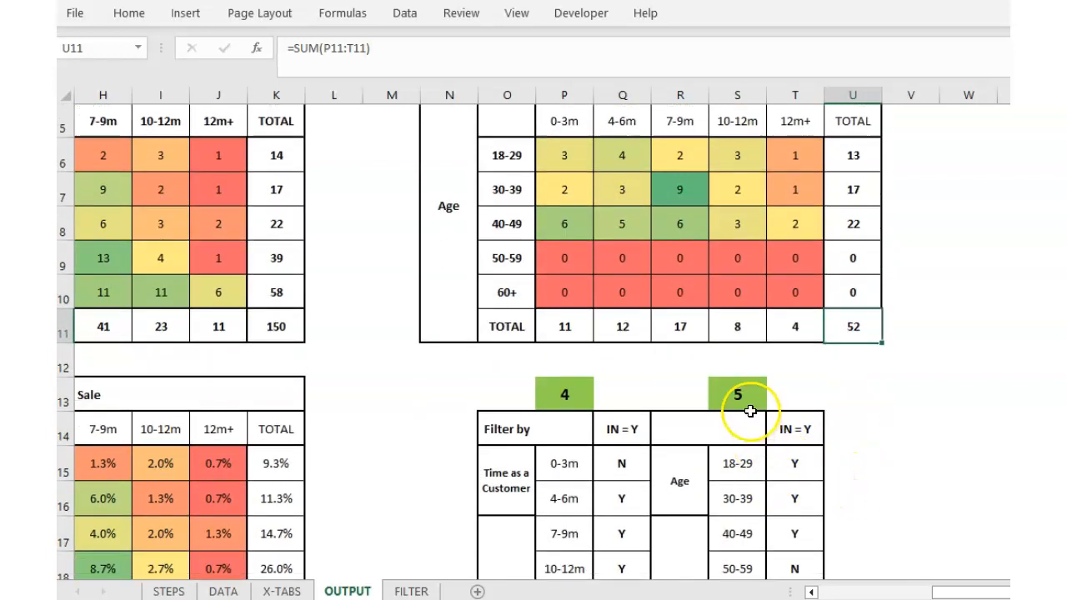
pyautogui.click(742, 391)
pyautogui.write('3')
pyautogui.click(904, 397)
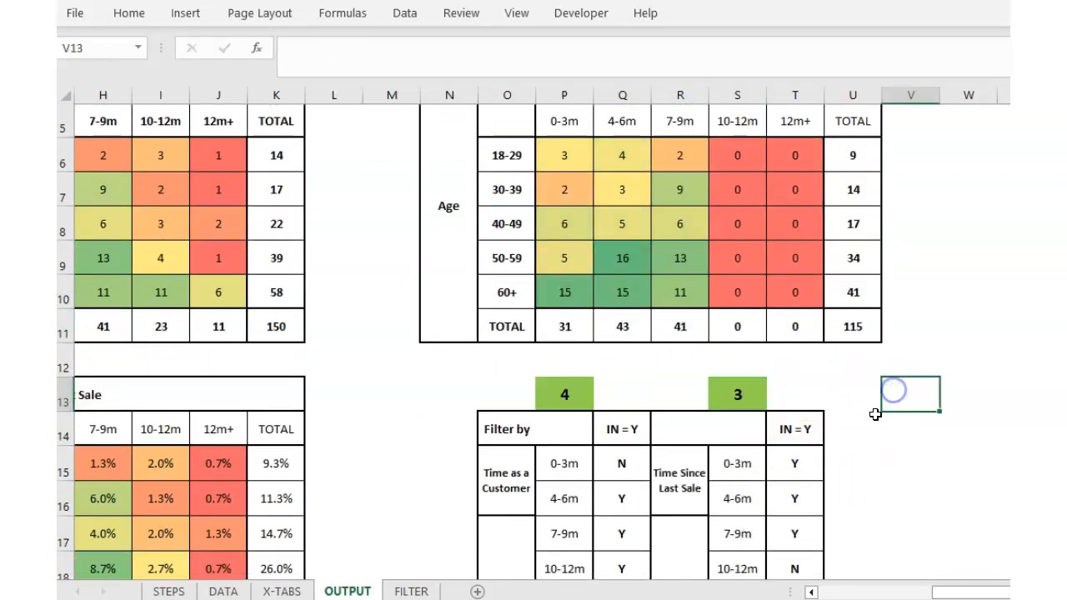
# Include 10-12m in the filter by changing T18 from N to y, bringing the total to 138.
pyautogui.scroll(-1, 845, 479)
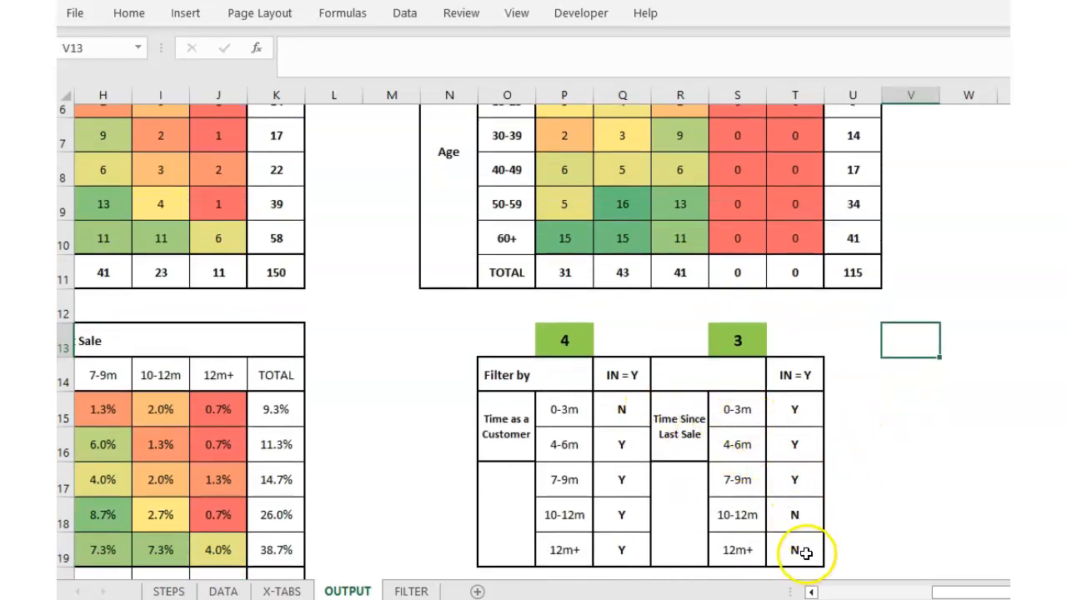
pyautogui.click(798, 512)
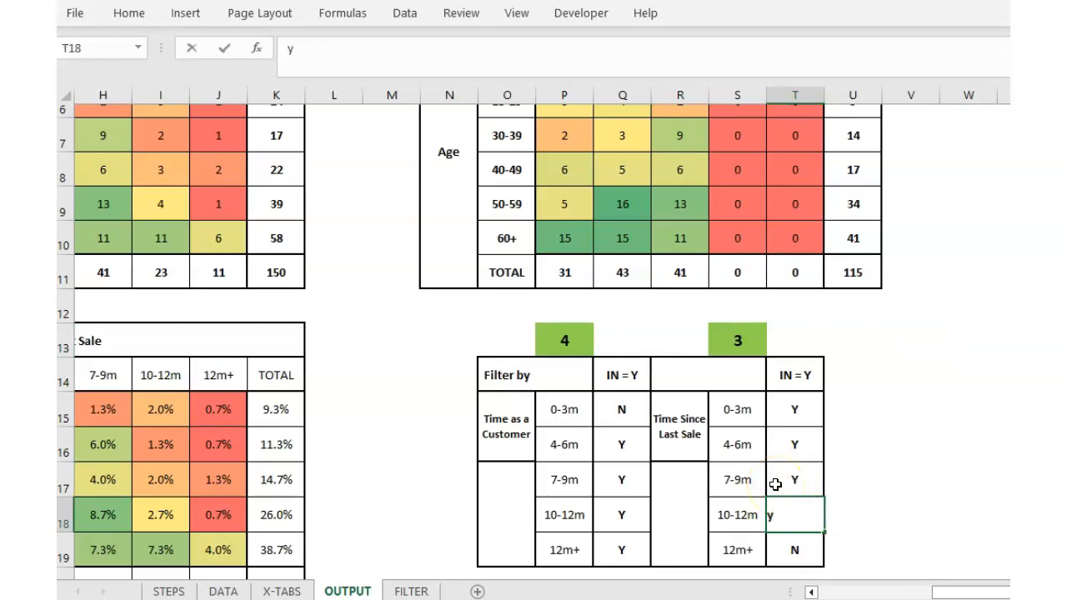
pyautogui.press('Return')
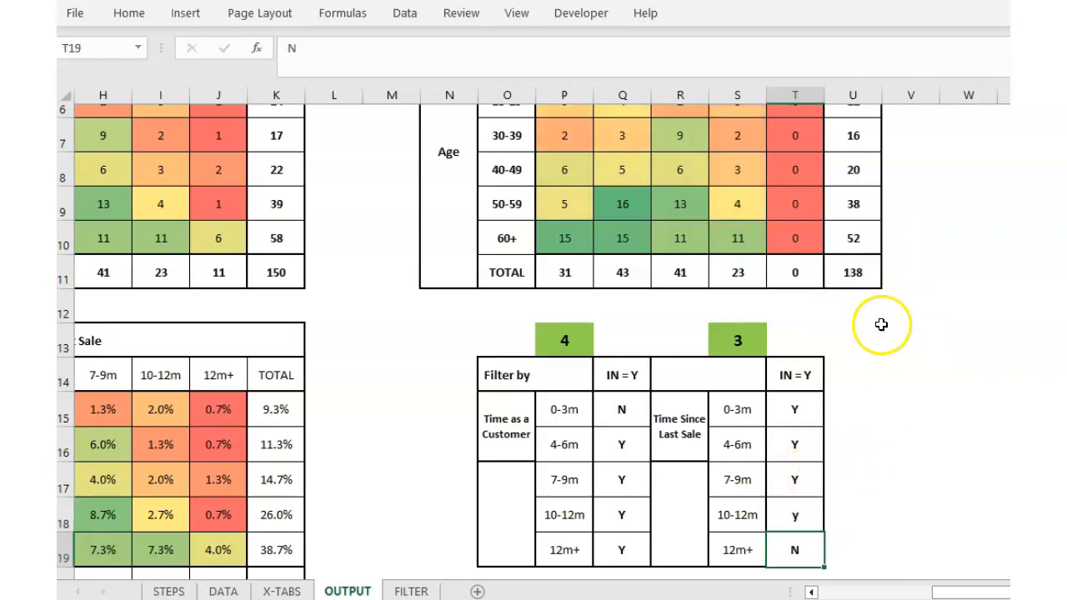
pyautogui.scroll(2, 890, 350)
pyautogui.moveTo(976, 597); pyautogui.dragTo(834, 597)
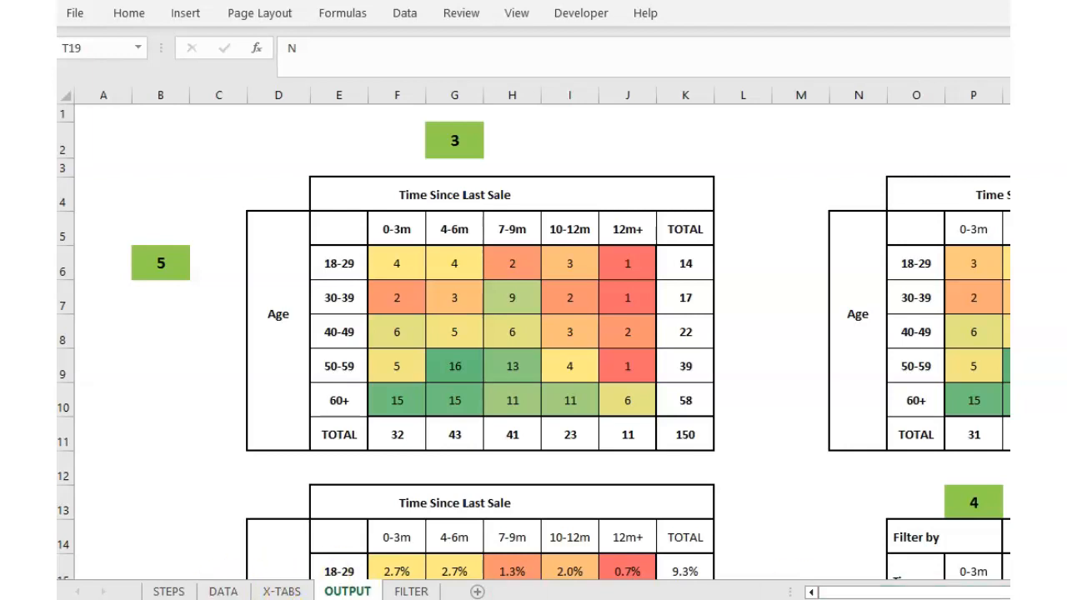
# Go back through the STEPS sheet to the DATA sheet of customer records.
pyautogui.click(168, 591)
pyautogui.click(326, 261)
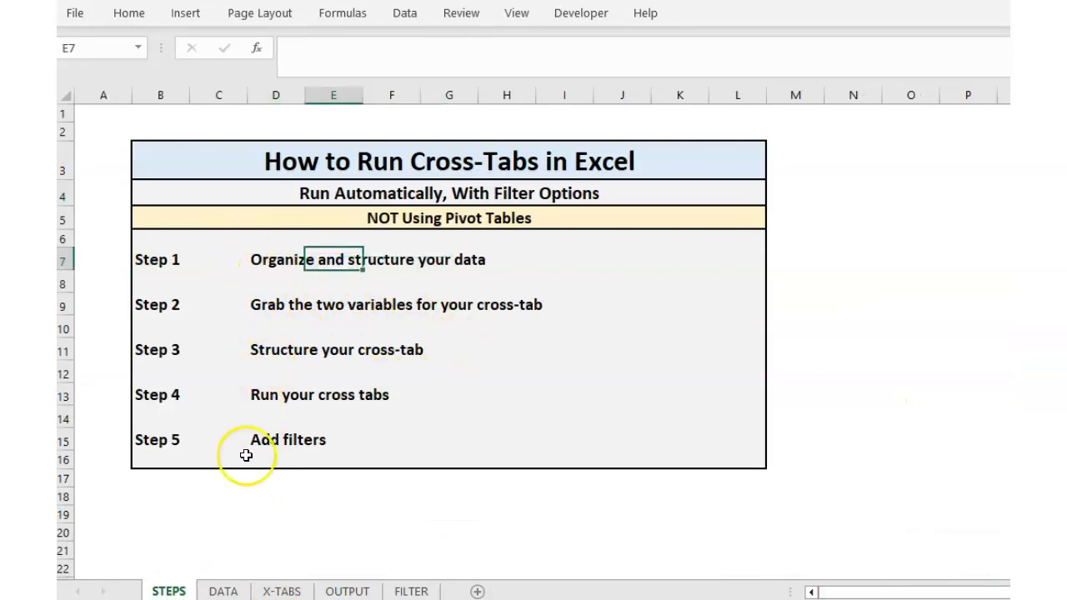
pyautogui.click(222, 591)
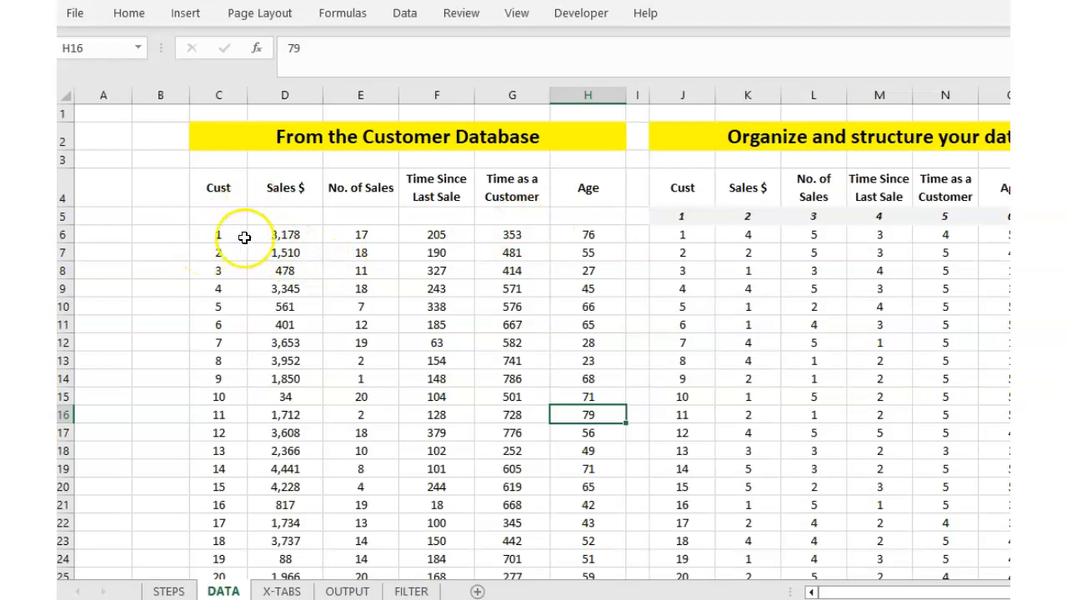
# Browse the customer database on DATA and check the first customer's Sales $ value.
pyautogui.scroll(-2, 238, 257)
pyautogui.scroll(2, 239, 257)
pyautogui.scroll(-20, 239, 257)
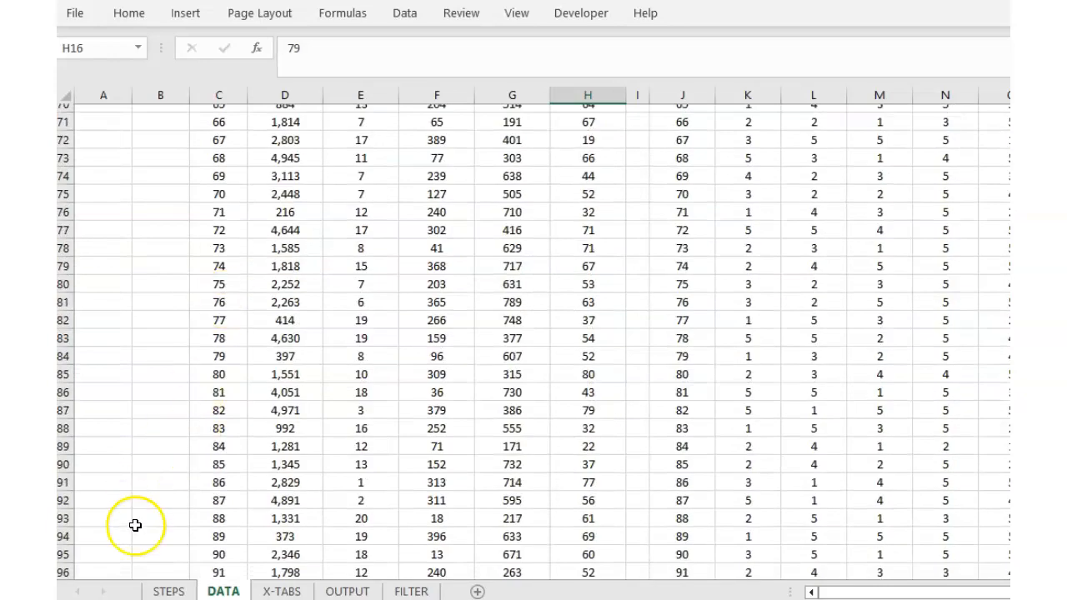
pyautogui.scroll(-15, 193, 511)
pyautogui.scroll(-8, 193, 510)
pyautogui.scroll(20, 263, 459)
pyautogui.scroll(20, 263, 460)
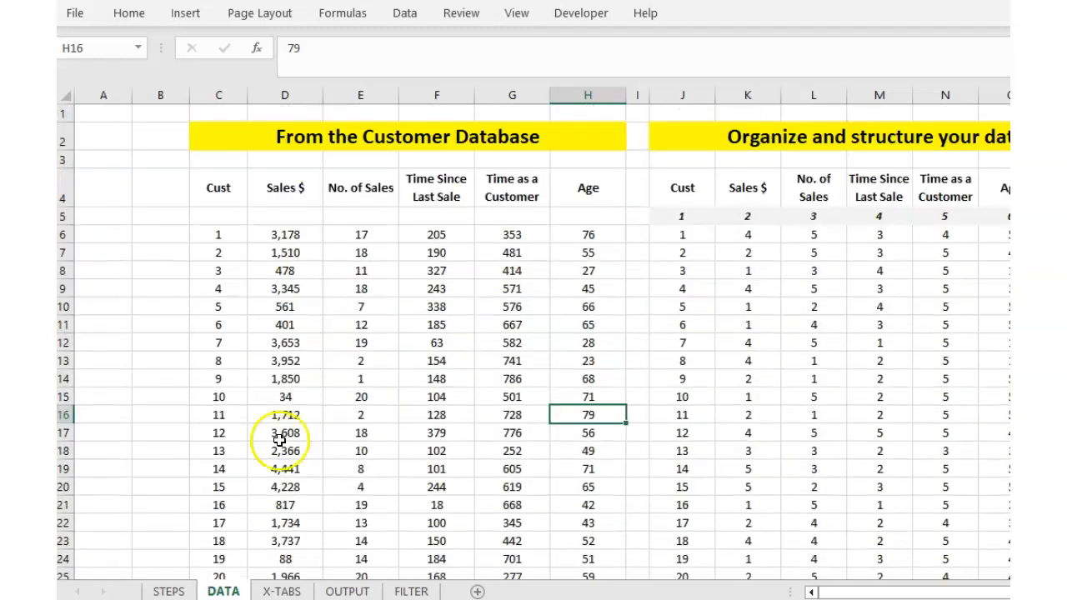
pyautogui.click(280, 233)
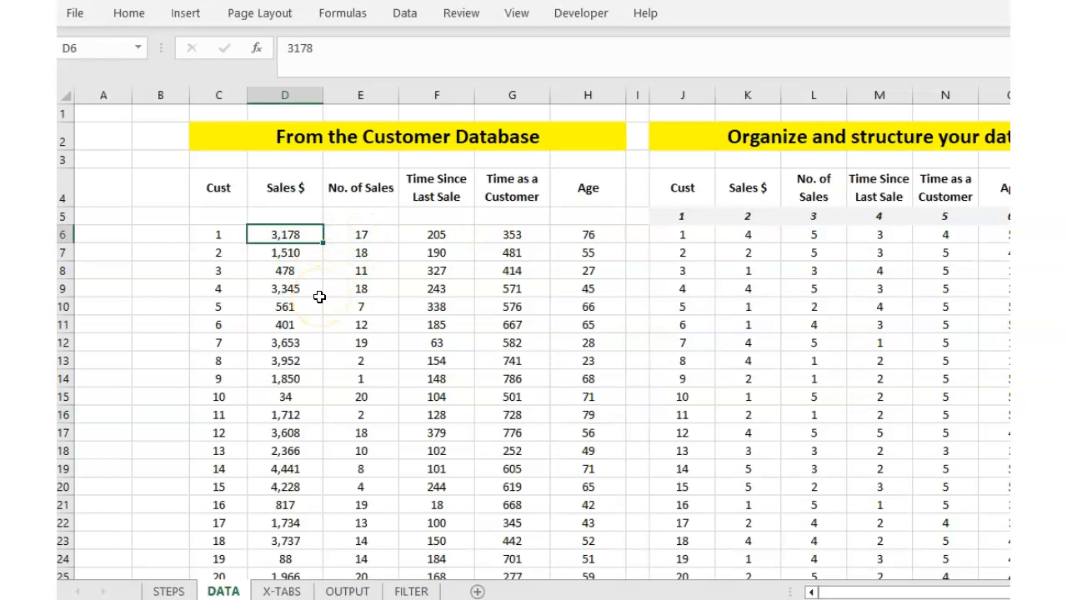
# On OUTPUT, set the row-variable selector B6 to 1 for Sales $.
pyautogui.click(347, 591)
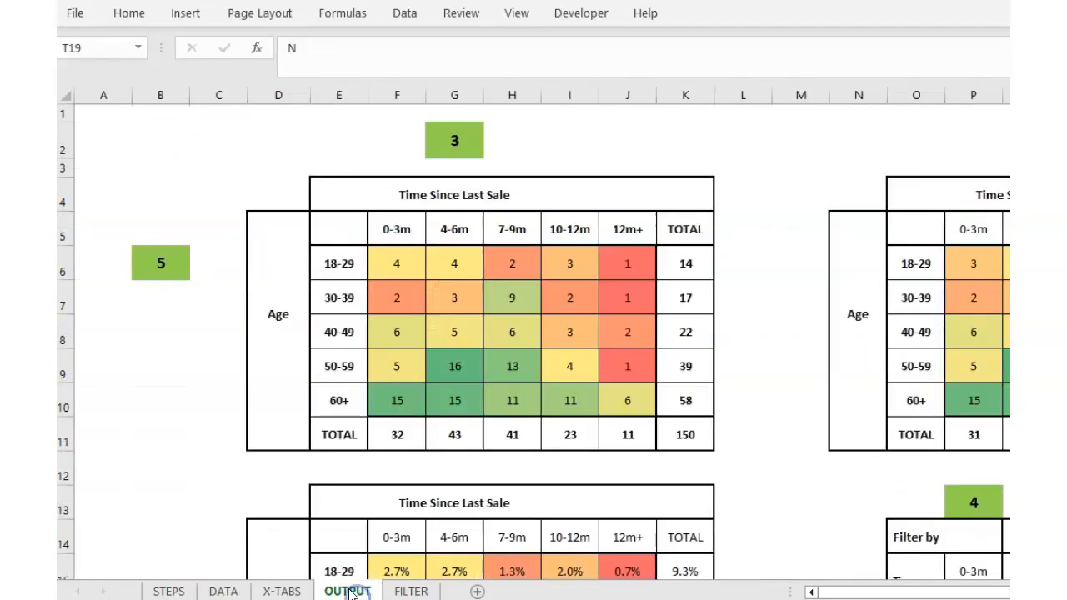
pyautogui.click(158, 262)
pyautogui.write('1')
pyautogui.click(229, 354)
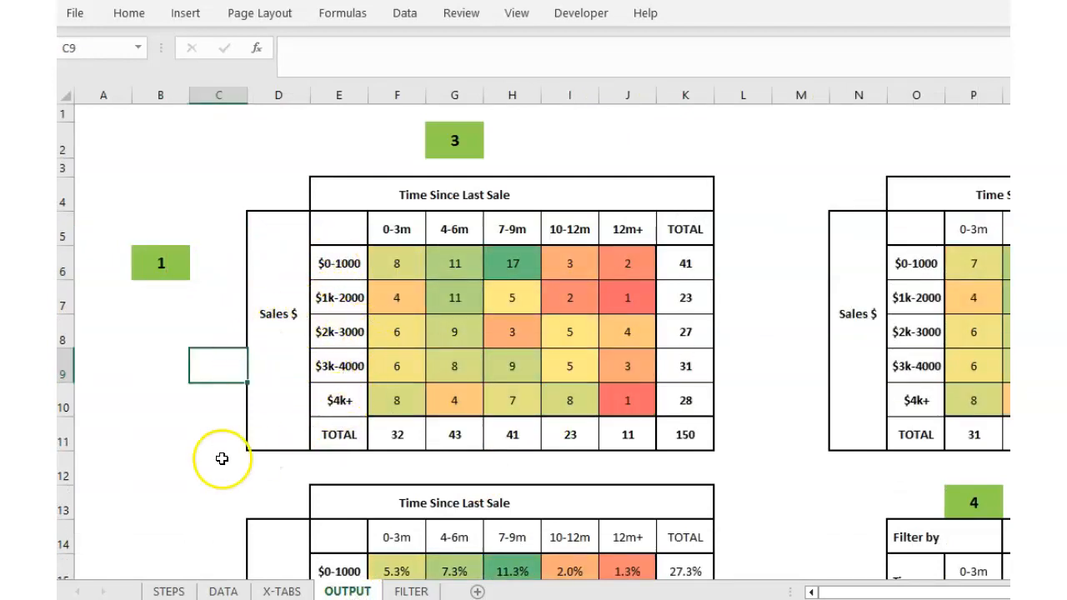
# Compare OUTPUT with DATA, then step across the first customer's row 6 values to Age.
pyautogui.click(223, 591)
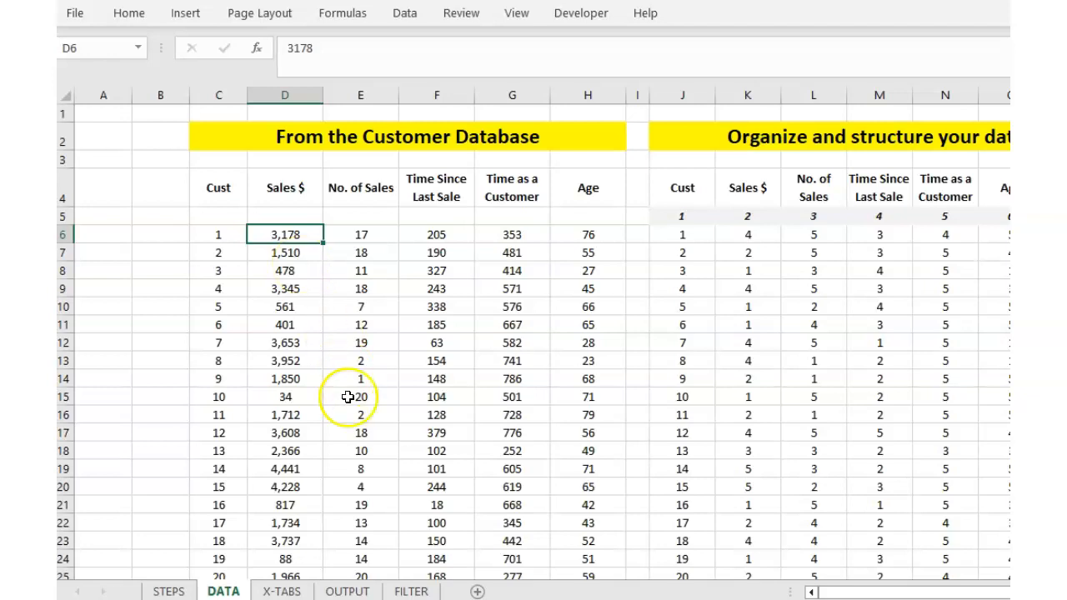
pyautogui.click(347, 592)
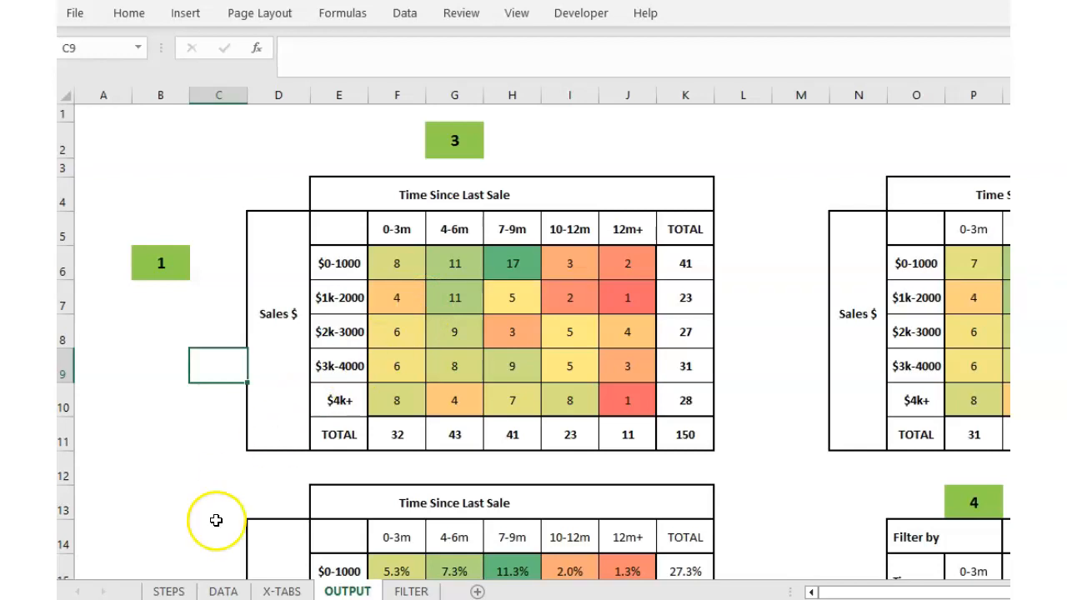
pyautogui.click(223, 591)
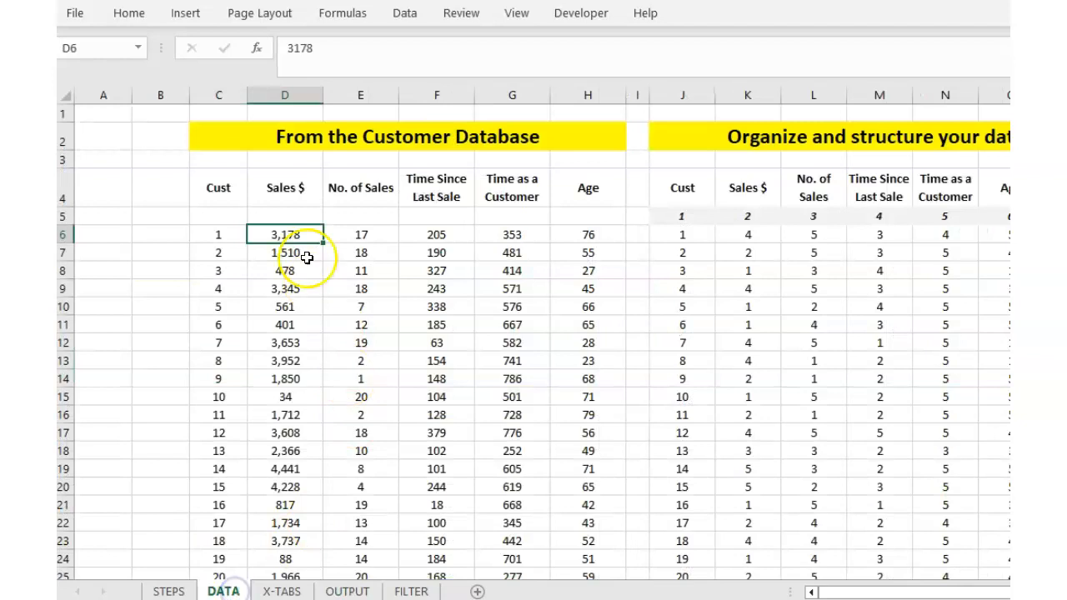
pyautogui.click(361, 234)
pyautogui.click(431, 234)
pyautogui.click(505, 242)
pyautogui.click(567, 239)
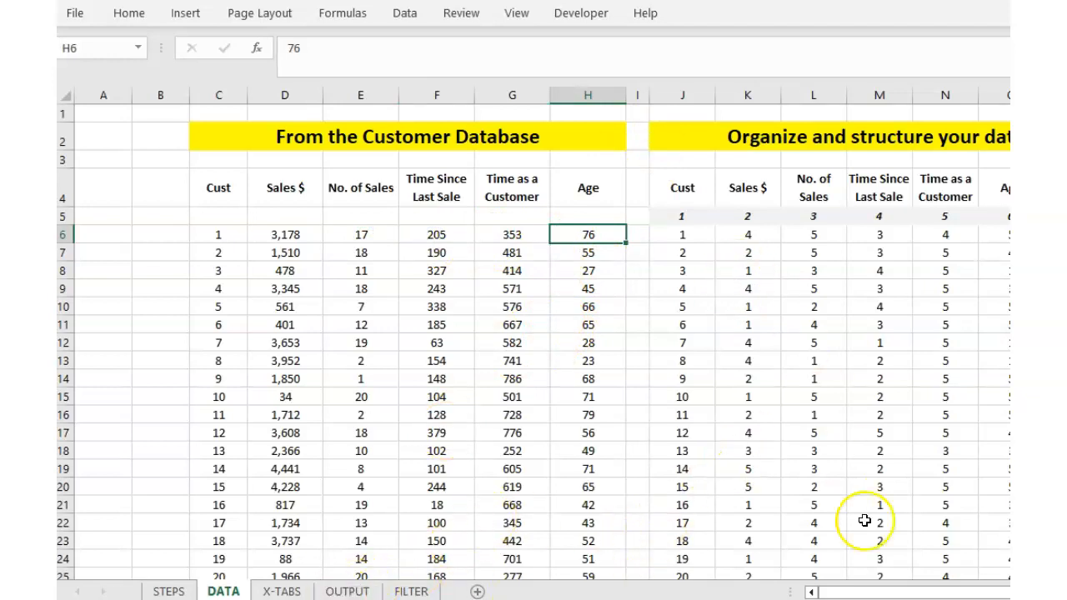
pyautogui.hscroll(7, 542, 334)
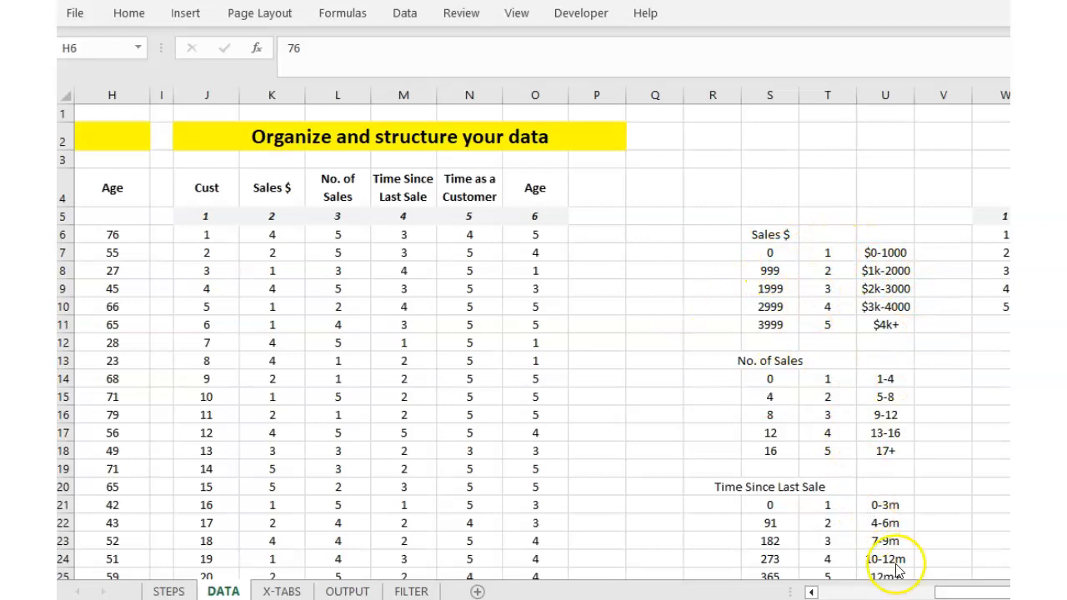
pyautogui.click(946, 592)
pyautogui.moveTo(923, 592); pyautogui.dragTo(893, 586)
pyautogui.click(402, 235)
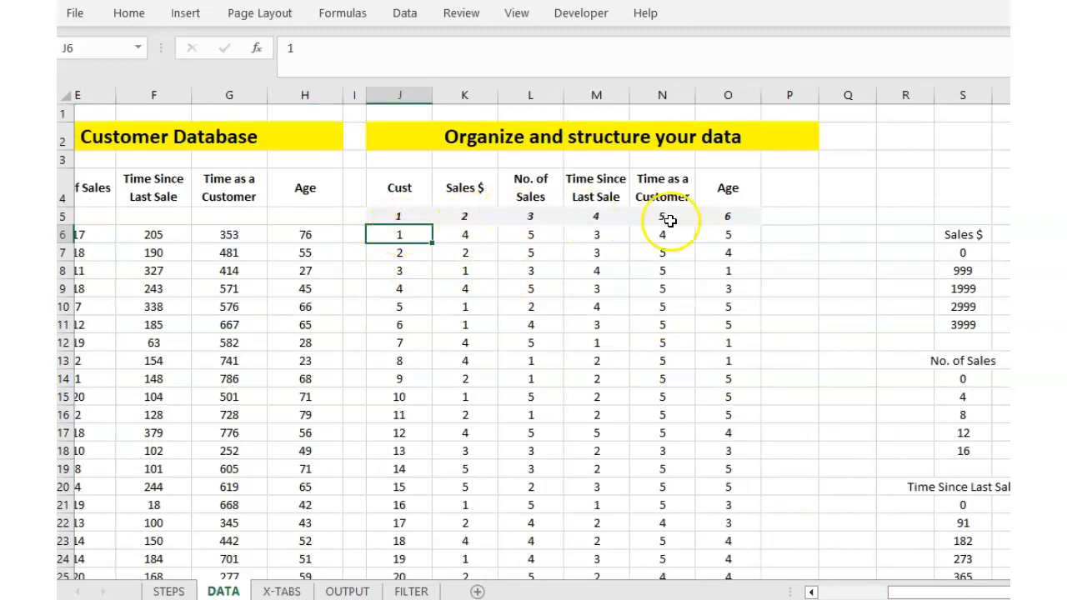
pyautogui.click(473, 233)
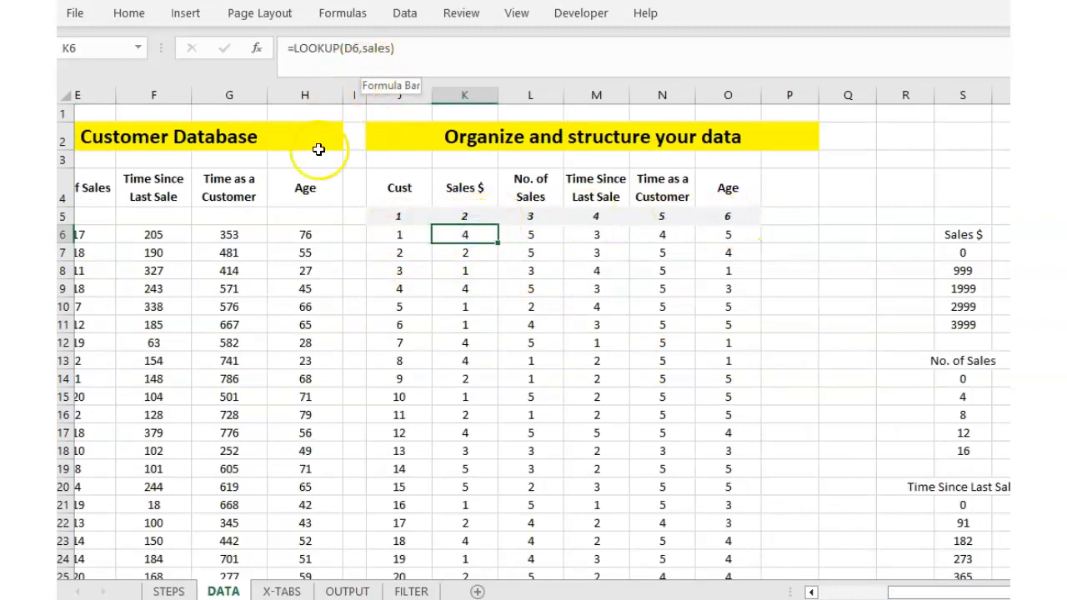
pyautogui.moveTo(900, 592); pyautogui.dragTo(847, 587)
pyautogui.click(226, 234)
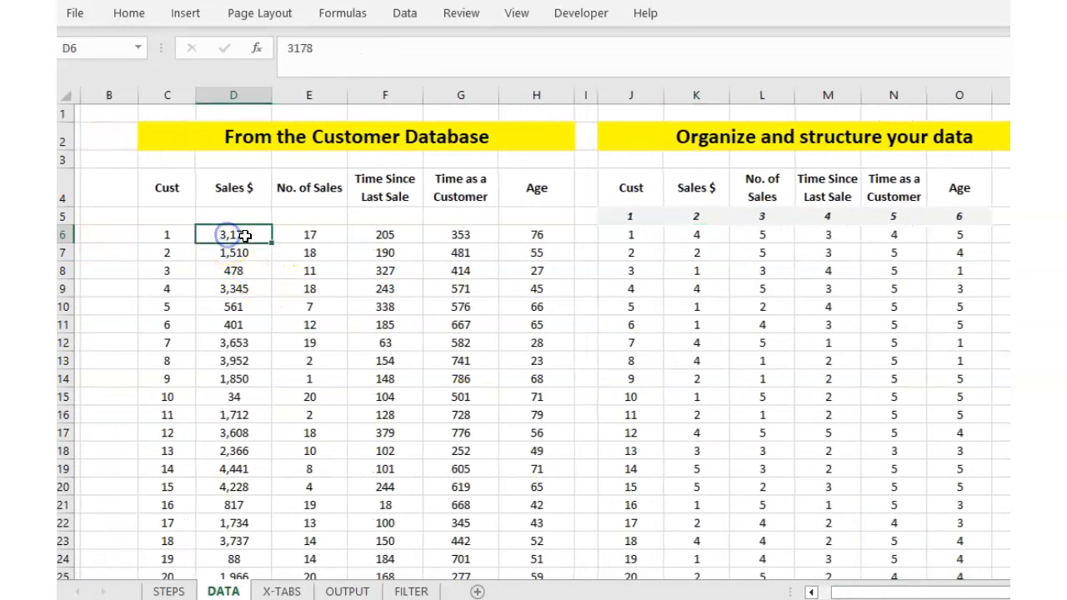
pyautogui.click(699, 236)
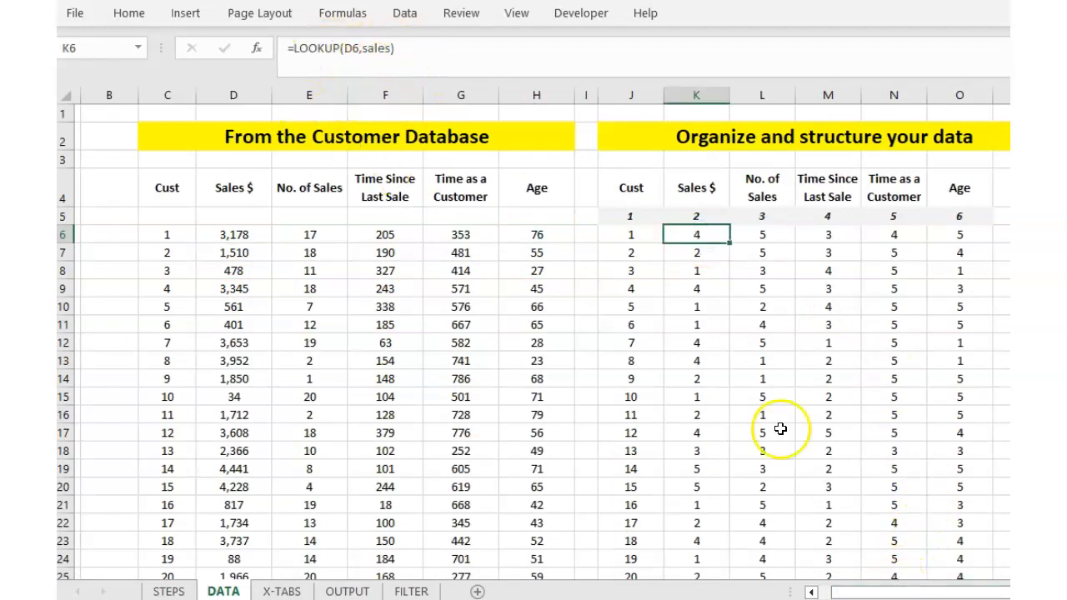
pyautogui.hscroll(5, 539, 334)
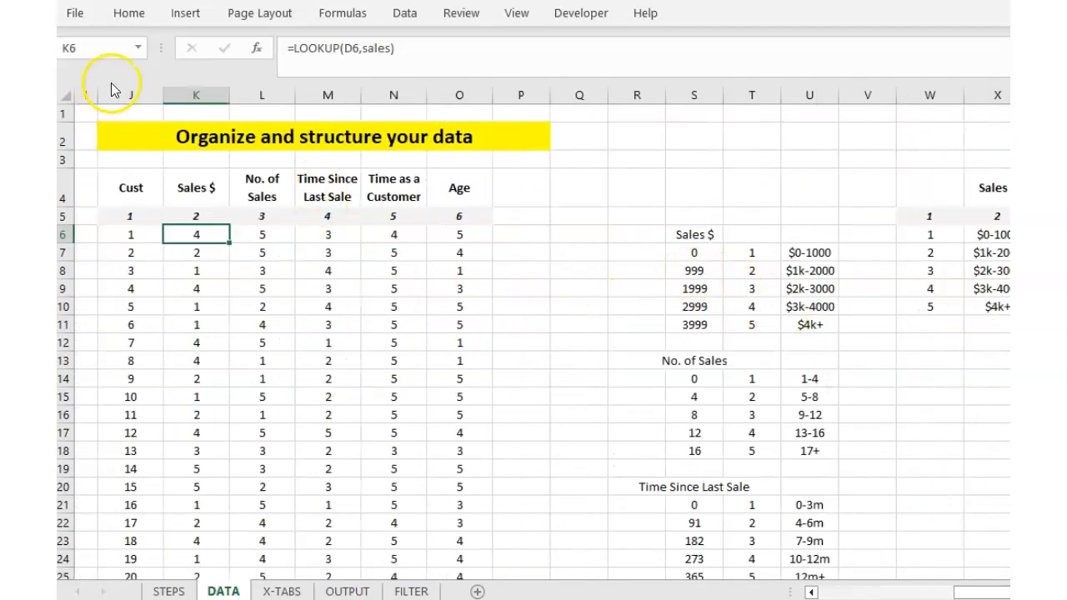
# Name the Sales $ threshold and code range SALES via the Name Box.
pyautogui.moveTo(751, 252); pyautogui.dragTo(809, 306)
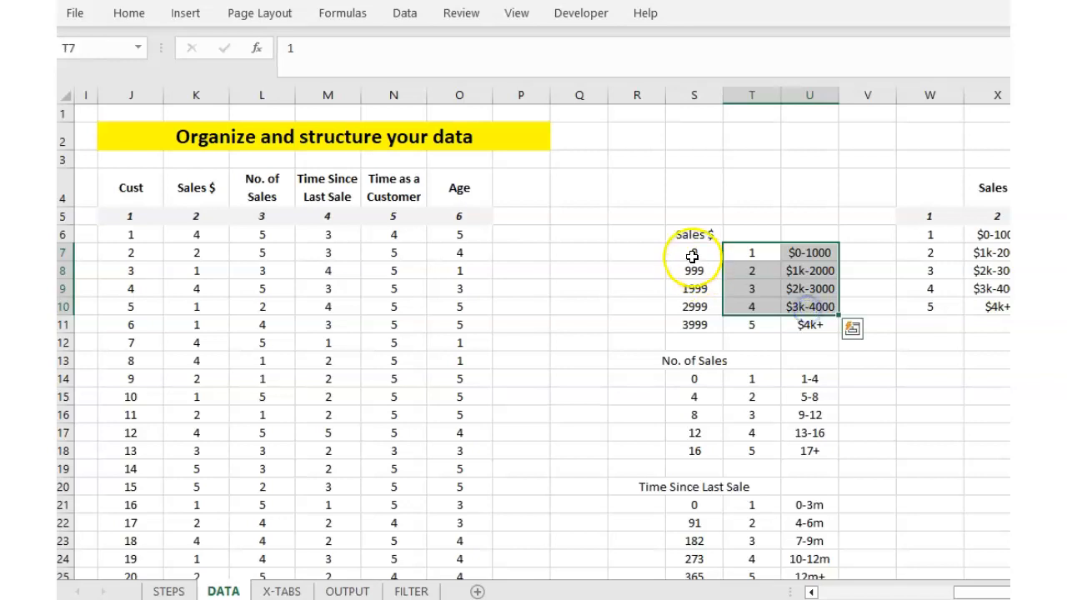
pyautogui.moveTo(692, 259); pyautogui.dragTo(737, 322)
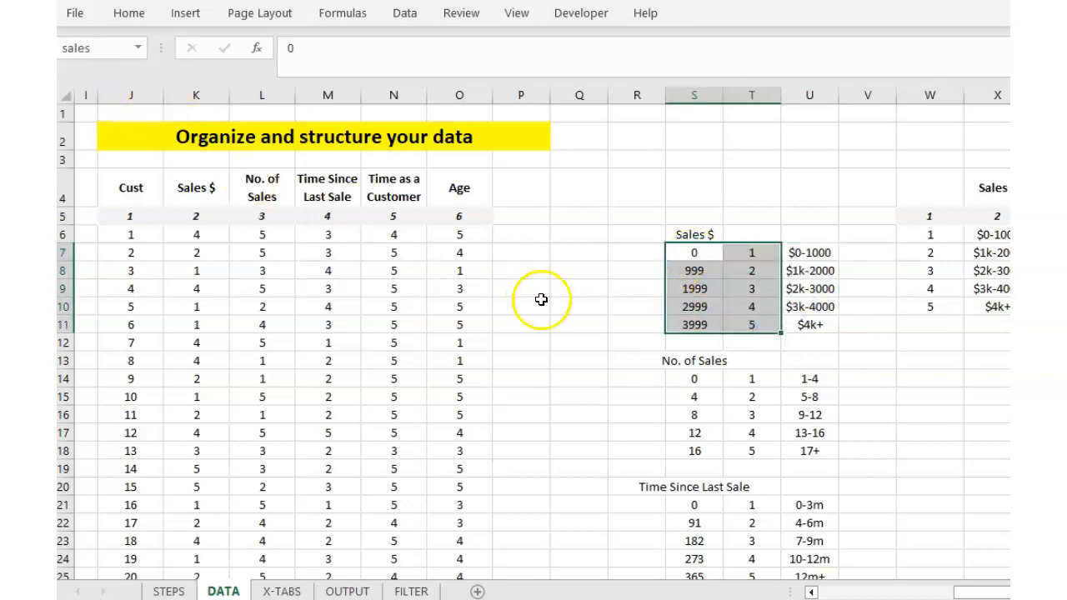
pyautogui.click(582, 341)
pyautogui.moveTo(693, 253); pyautogui.dragTo(737, 331)
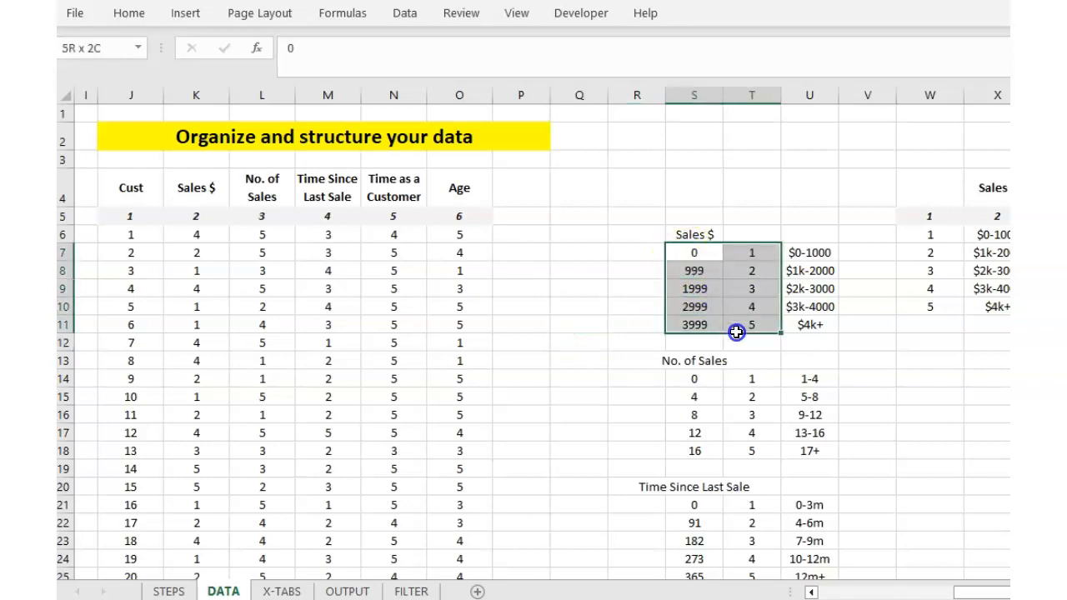
pyautogui.click(112, 49)
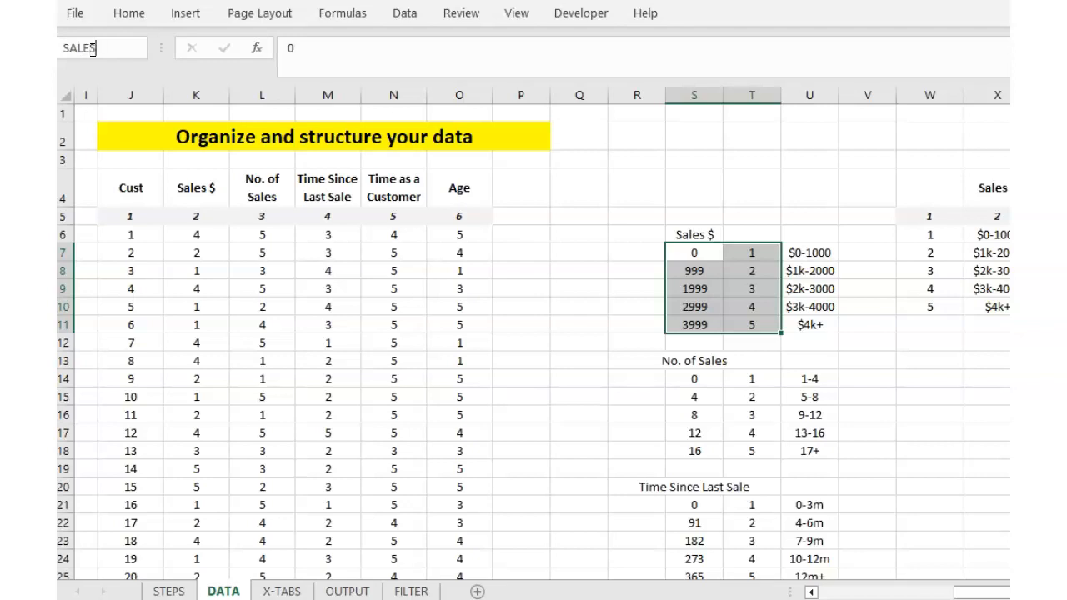
pyautogui.write('SALES')
pyautogui.press('Return')
pyautogui.click(543, 254)
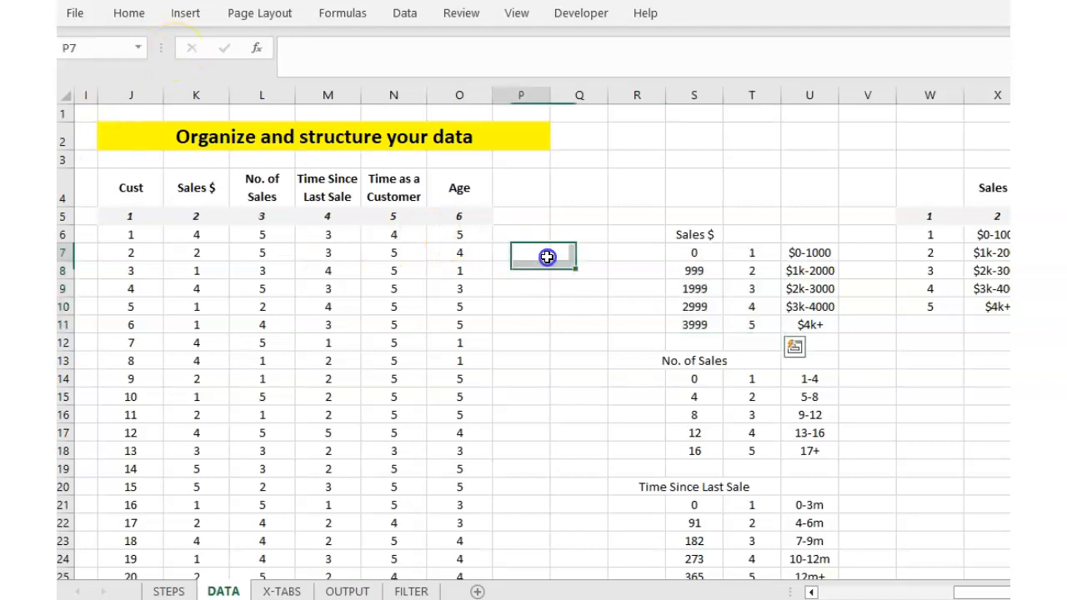
# Enter test values 1, 23 and 3 in Q8:Q10 and select them.
pyautogui.click(556, 277)
pyautogui.write('1')
pyautogui.press('Return')
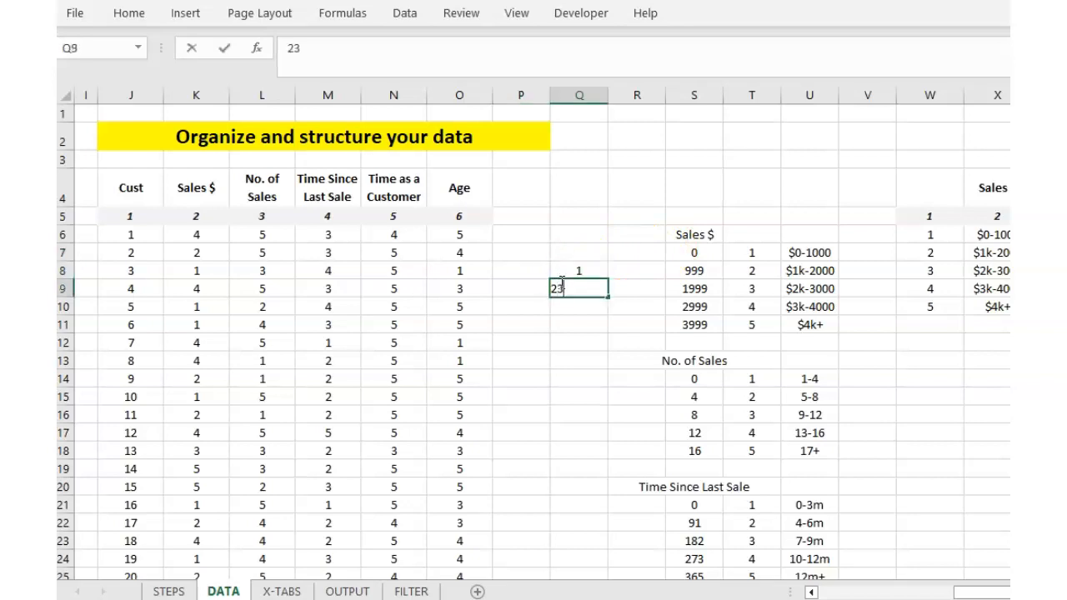
pyautogui.press('Return')
pyautogui.moveTo(564, 272); pyautogui.dragTo(579, 306)
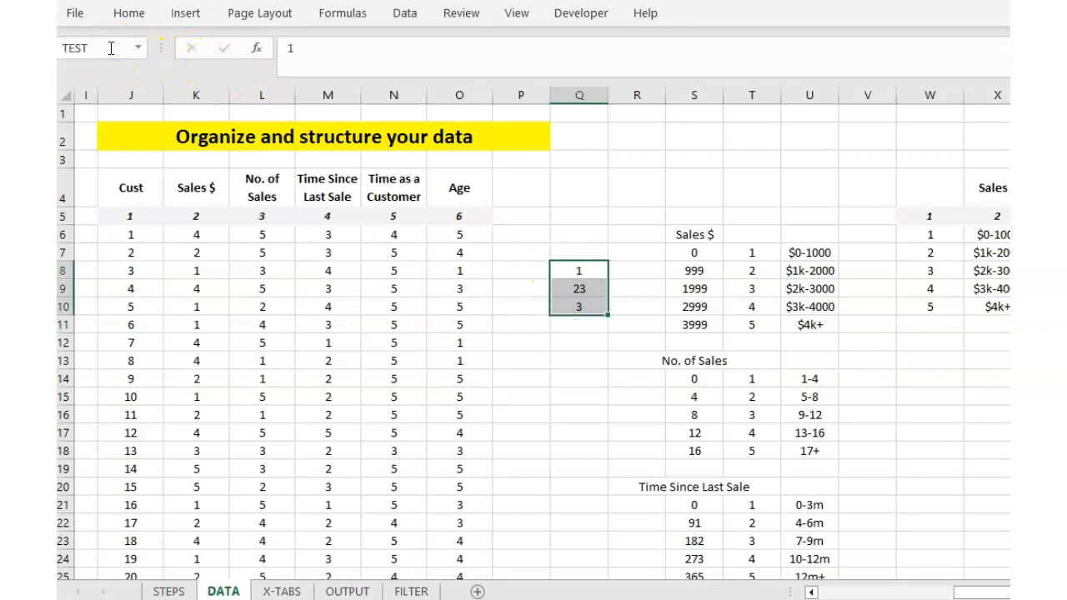
# Reselect the range named TEST and delete its test values.
pyautogui.click(538, 397)
pyautogui.moveTo(579, 271); pyautogui.dragTo(590, 320)
pyautogui.moveTo(573, 275); pyautogui.dragTo(588, 307)
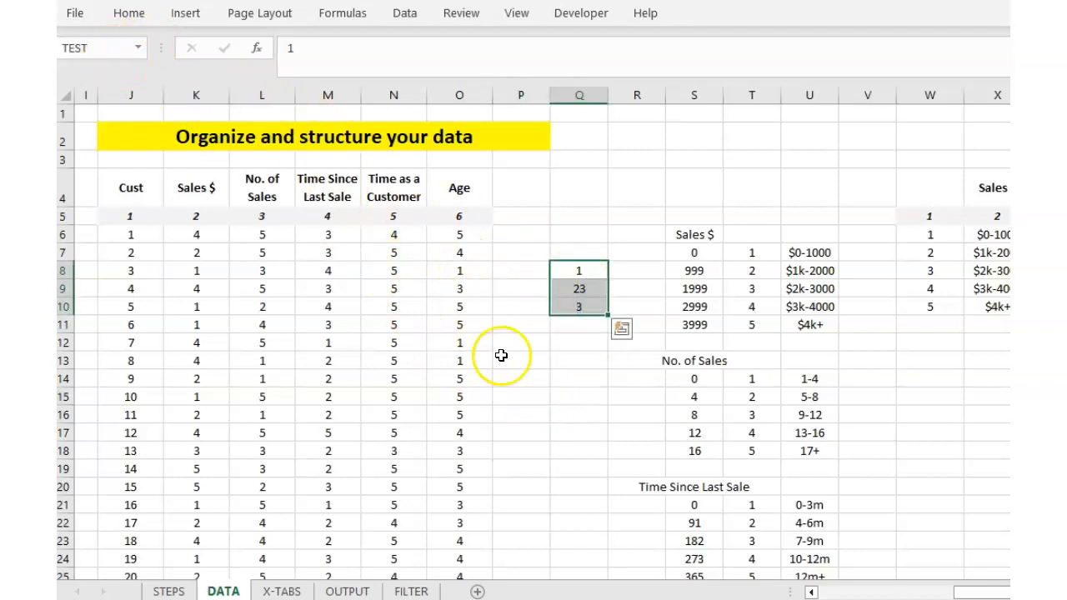
pyautogui.click(533, 326)
pyautogui.click(572, 268)
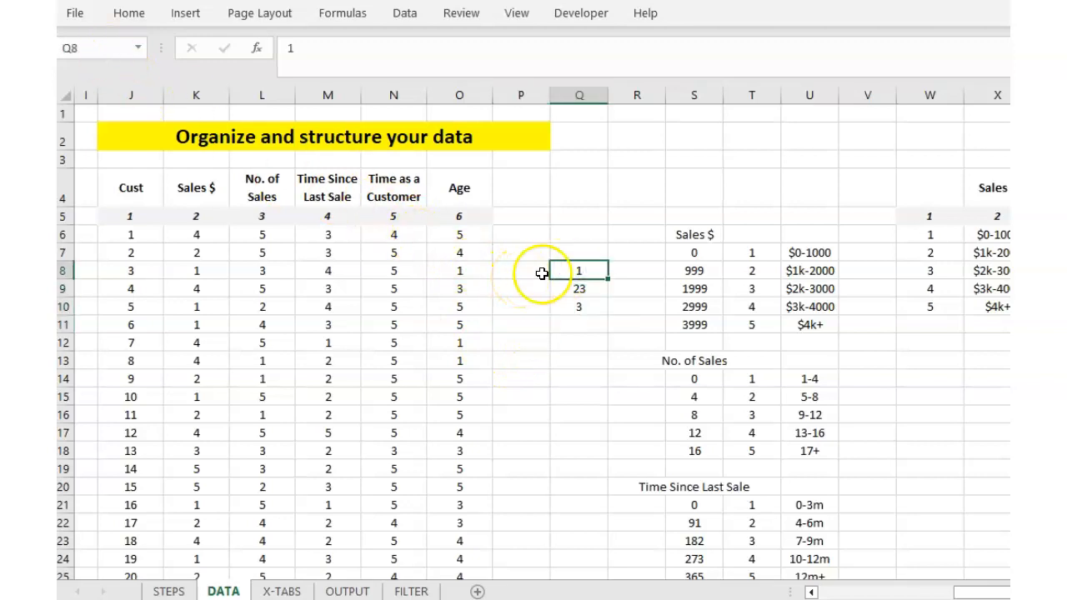
pyautogui.moveTo(567, 271); pyautogui.dragTo(584, 301)
pyautogui.click(564, 354)
pyautogui.press('Delete')
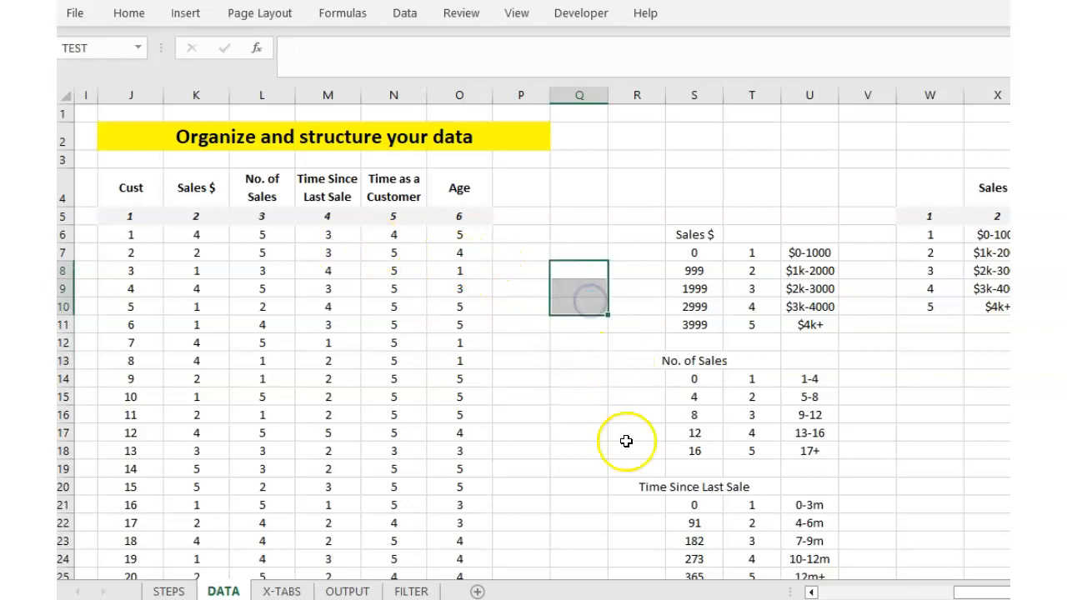
# Review the Sales $ and No. of Sales lookup ranges and sales band codes 1 and 2.
pyautogui.moveTo(696, 250); pyautogui.dragTo(750, 326)
pyautogui.moveTo(692, 377); pyautogui.dragTo(742, 453)
pyautogui.scroll(-1, 738, 436)
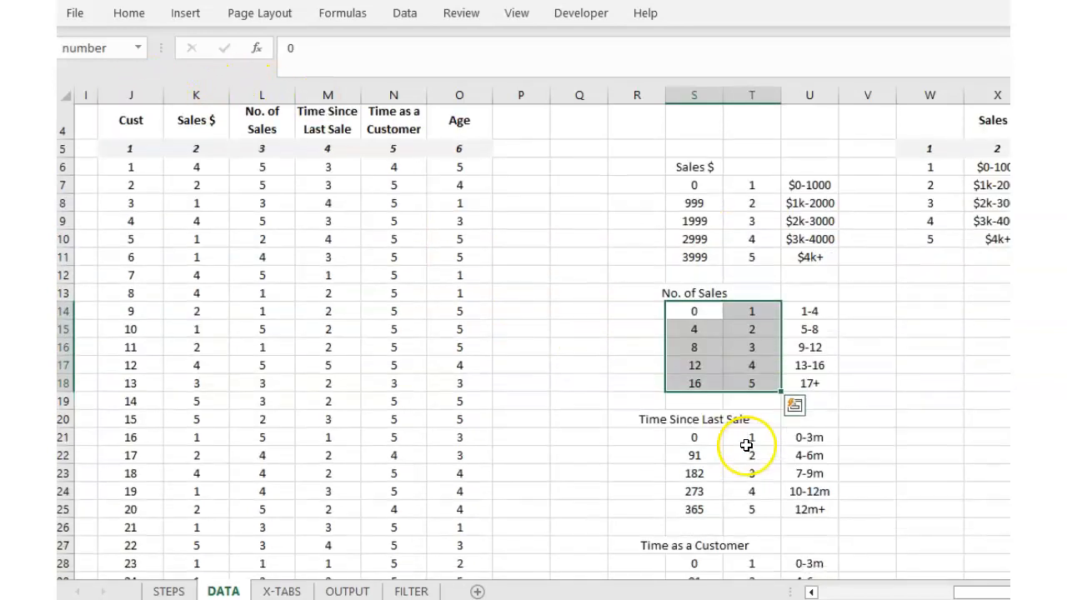
pyautogui.scroll(1, 755, 450)
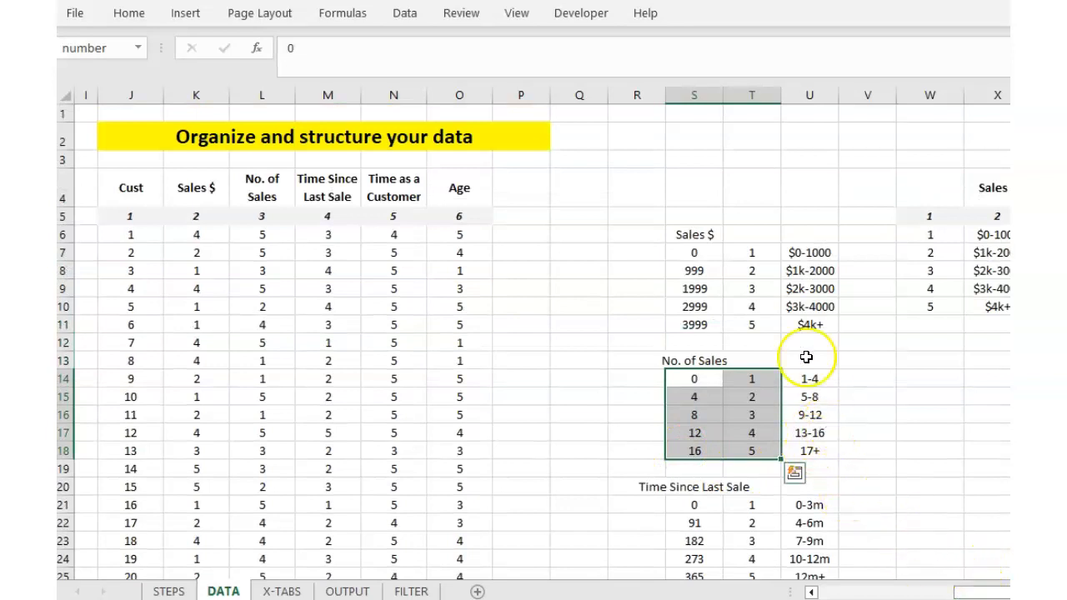
pyautogui.click(753, 252)
pyautogui.click(753, 270)
pyautogui.click(752, 289)
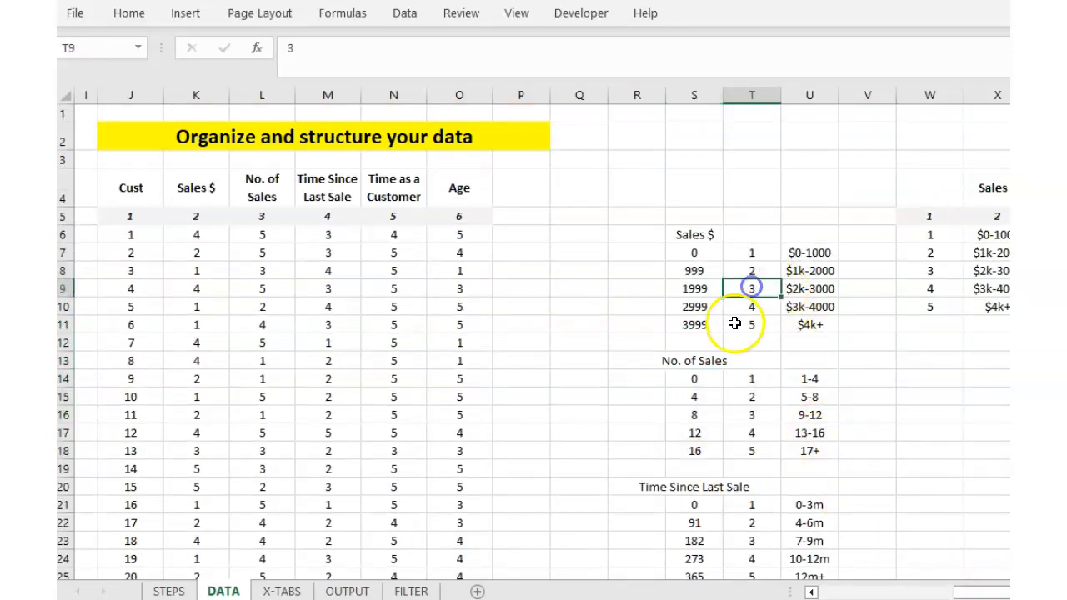
pyautogui.click(347, 591)
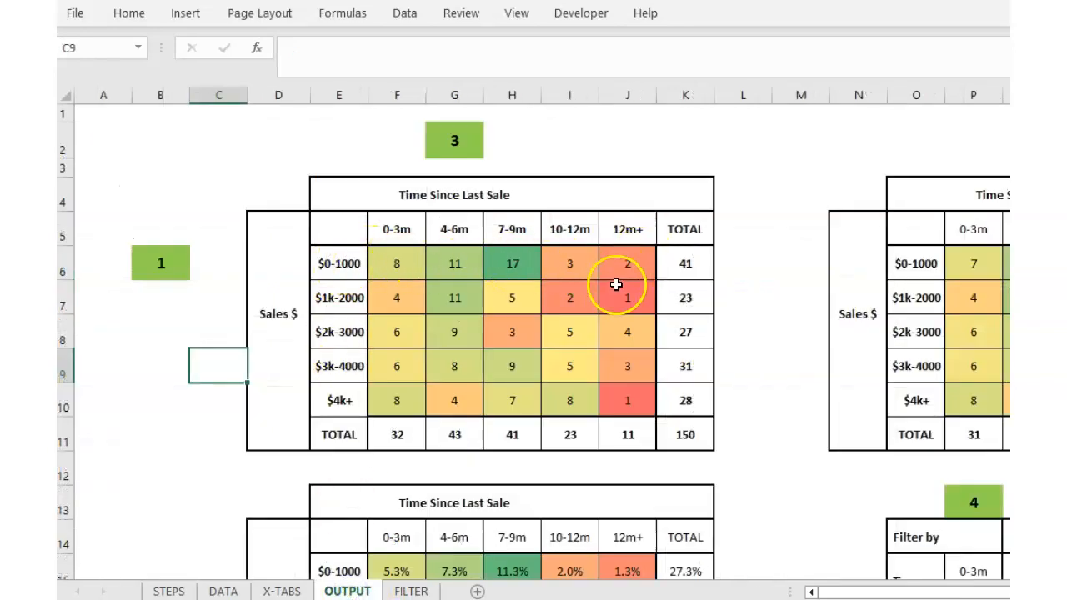
pyautogui.click(223, 591)
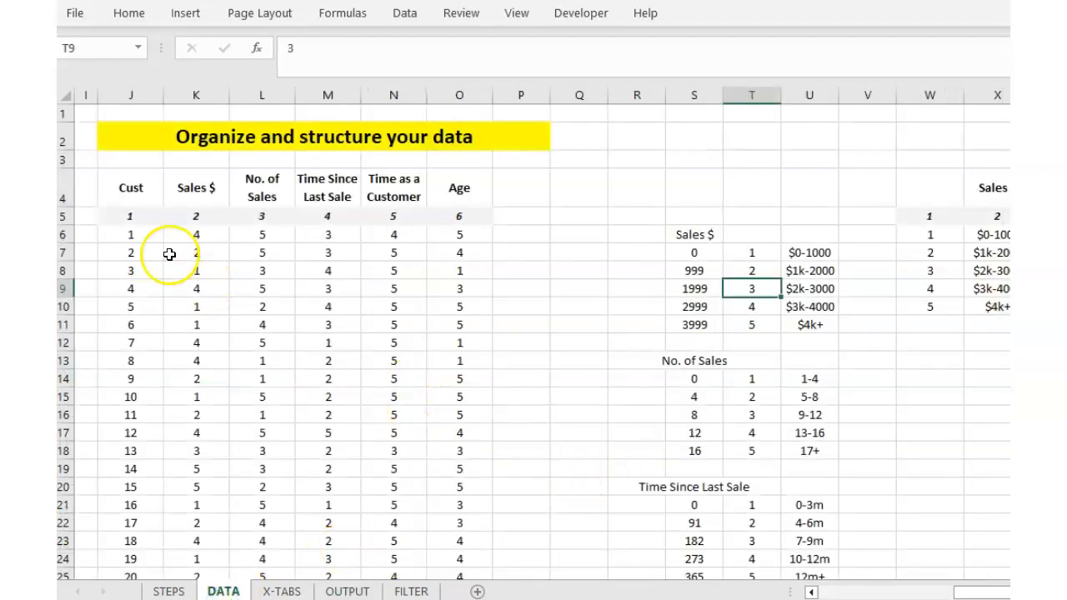
pyautogui.click(200, 234)
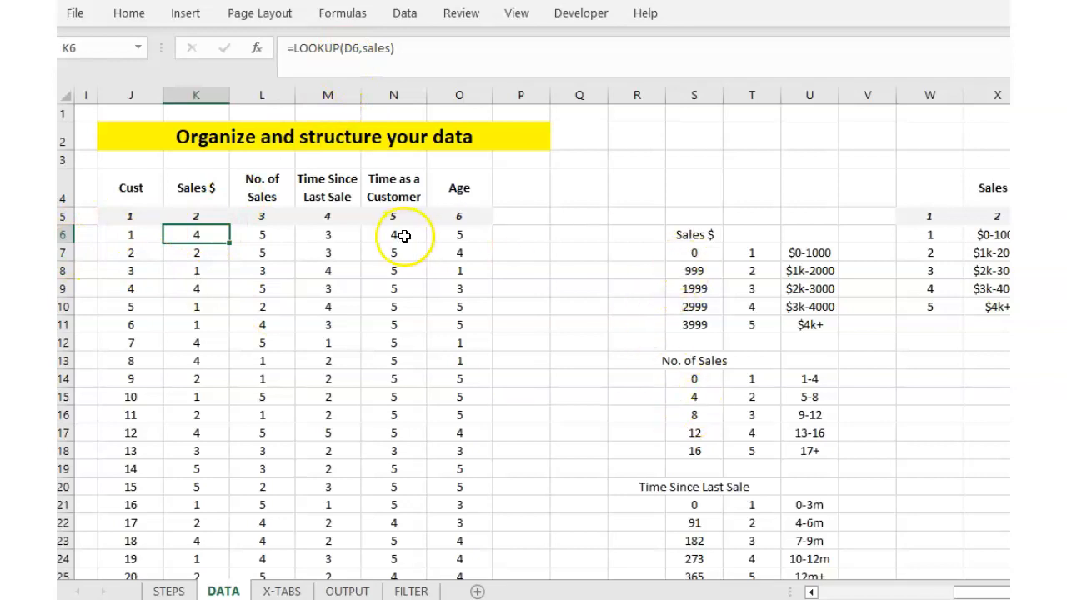
pyautogui.moveTo(965, 592)
pyautogui.mouseDown()
pyautogui.moveTo(834, 592)
pyautogui.moveTo(968, 592)
pyautogui.mouseUp()
pyautogui.click(242, 232)
pyautogui.click(785, 253)
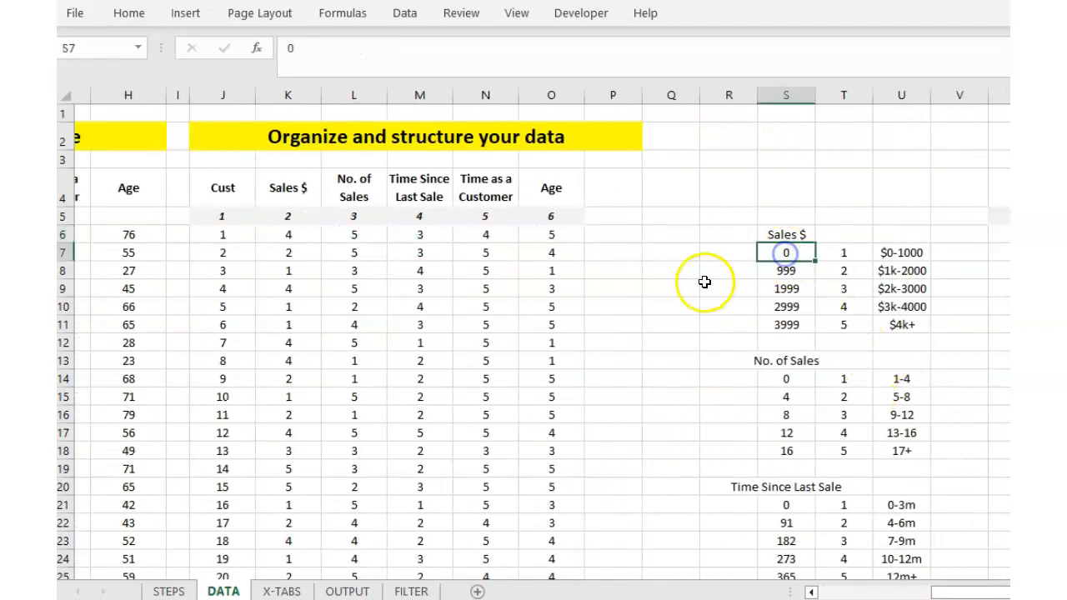
pyautogui.click(276, 230)
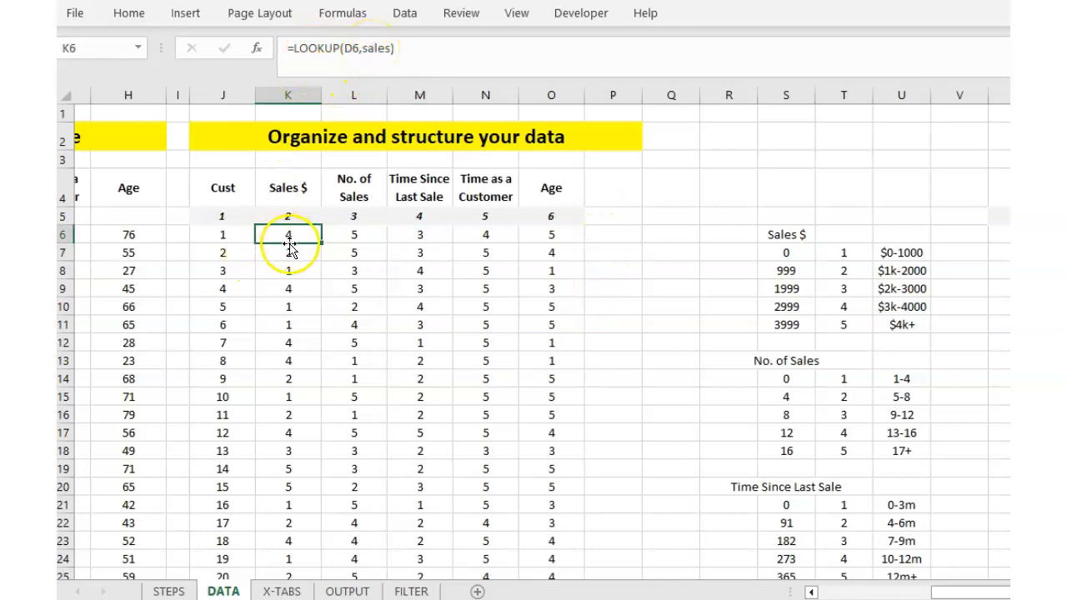
pyautogui.press('Down')
pyautogui.press('Down')
pyautogui.press('Down')
pyautogui.press('Down')
pyautogui.press('Down')
pyautogui.press('Up')
pyautogui.press('Up')
pyautogui.press('Up')
pyautogui.press('Up')
pyautogui.press('Up')
pyautogui.press('Up')
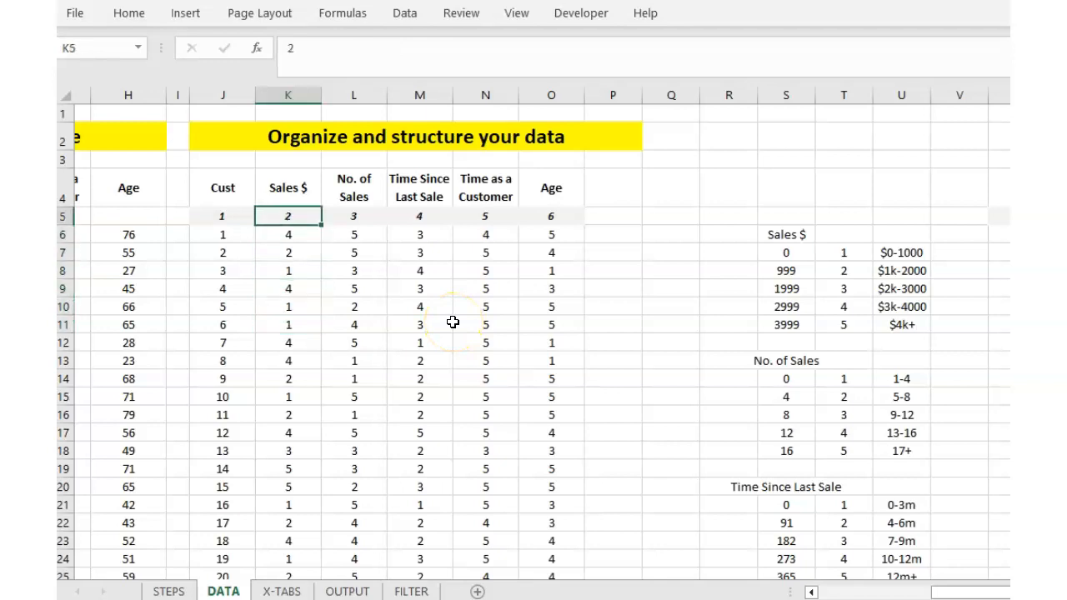
pyautogui.click(780, 253)
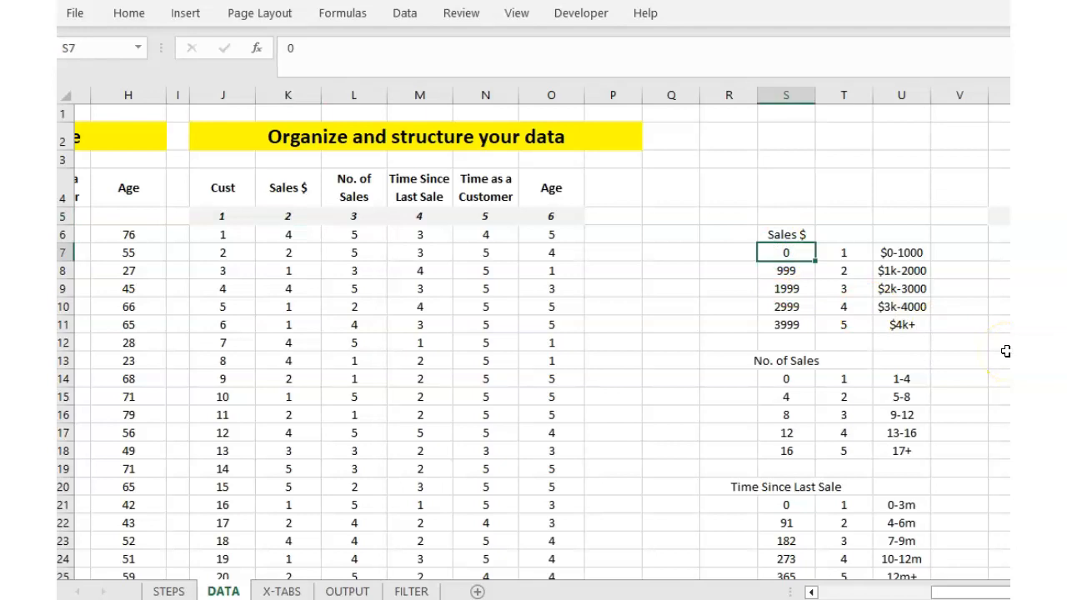
pyautogui.press('Down')
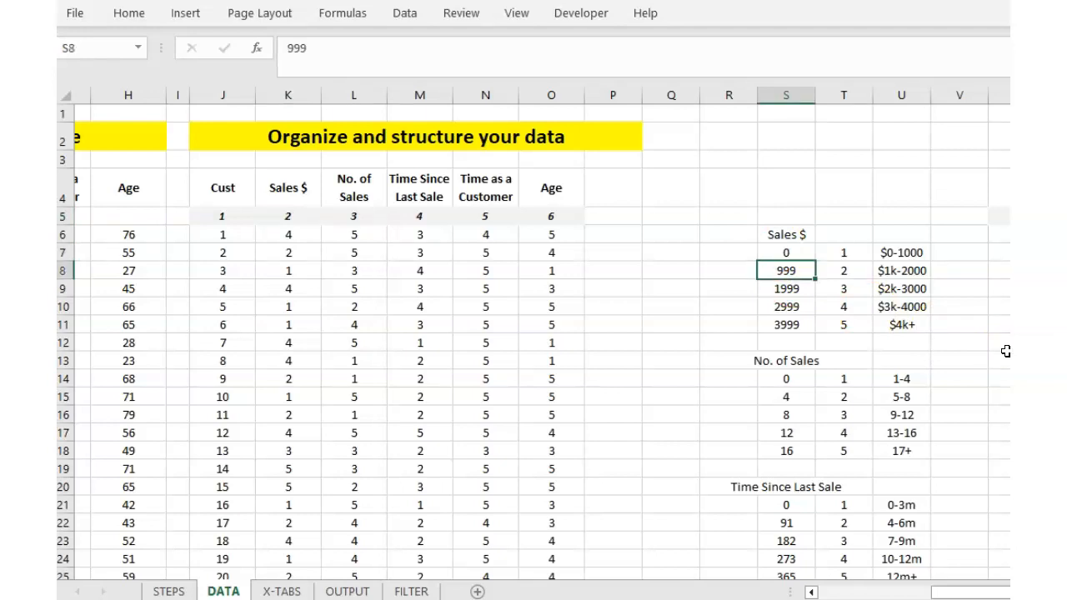
pyautogui.press('Down')
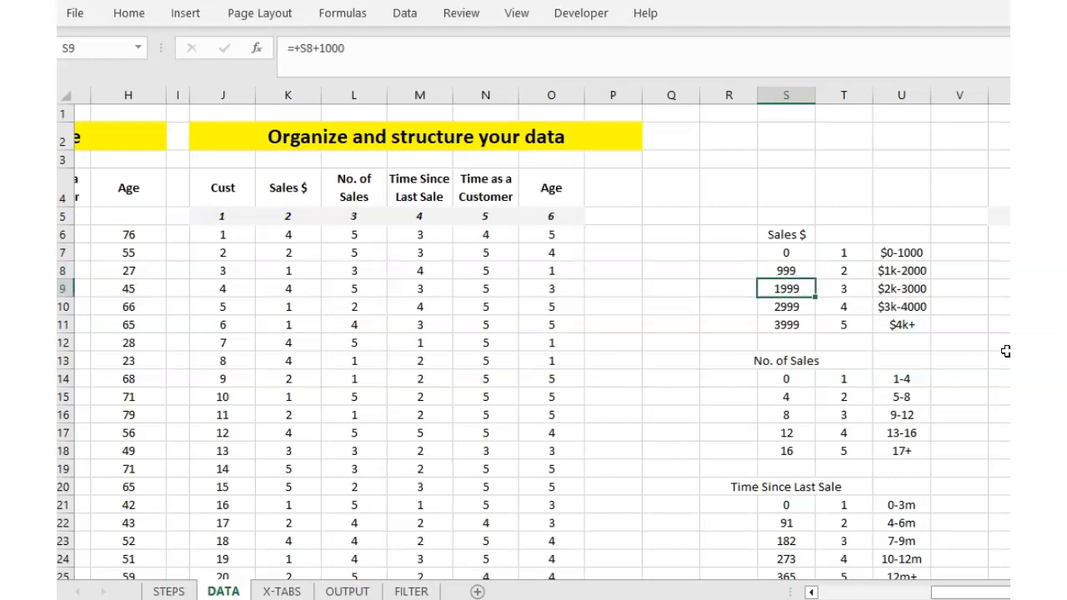
pyautogui.press('Down')
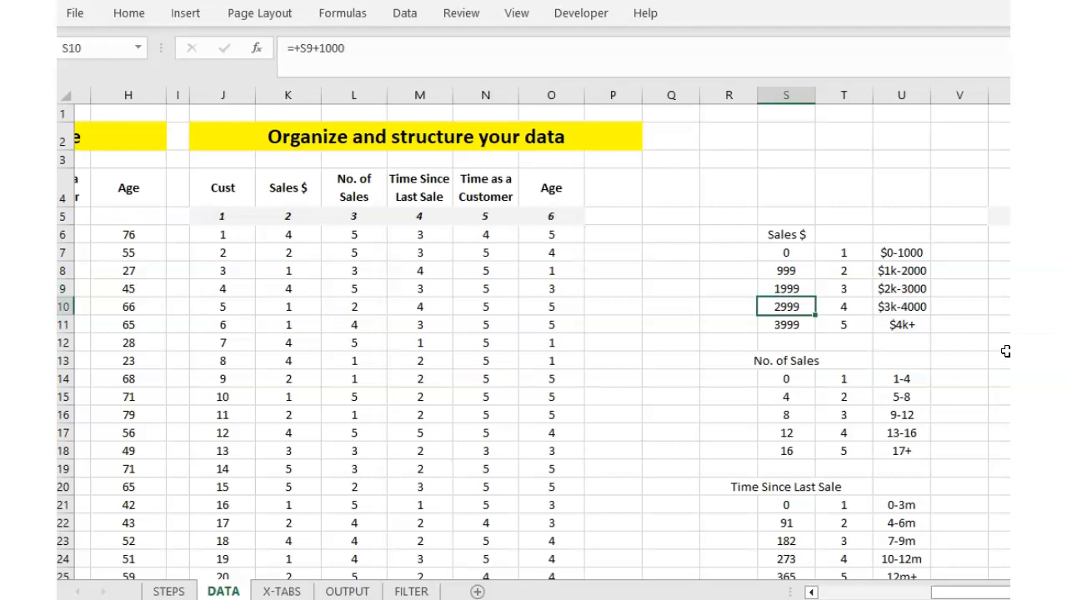
pyautogui.press('Down')
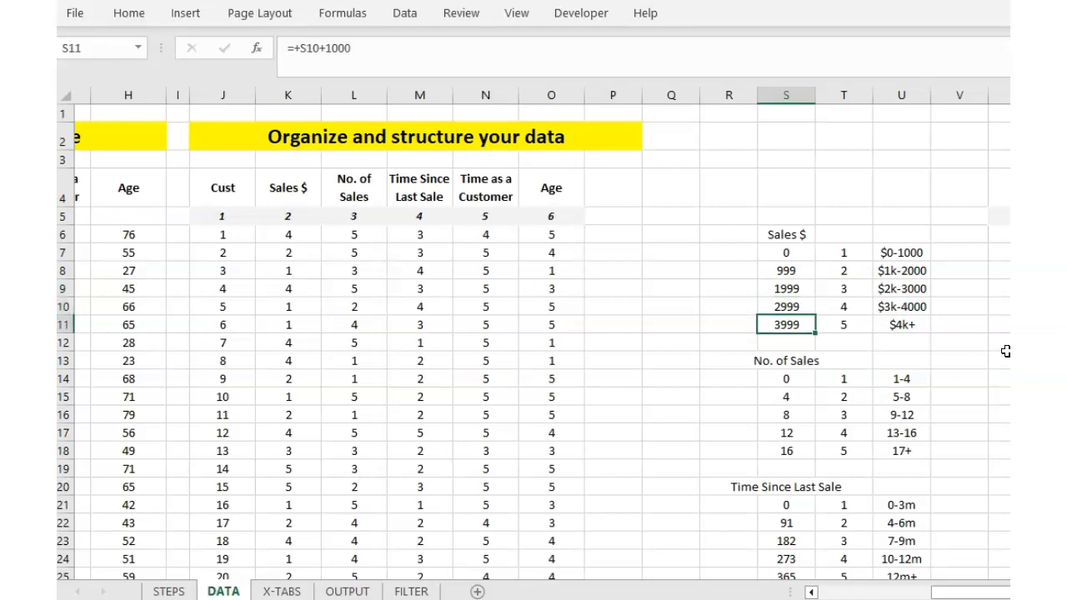
pyautogui.press('Up')
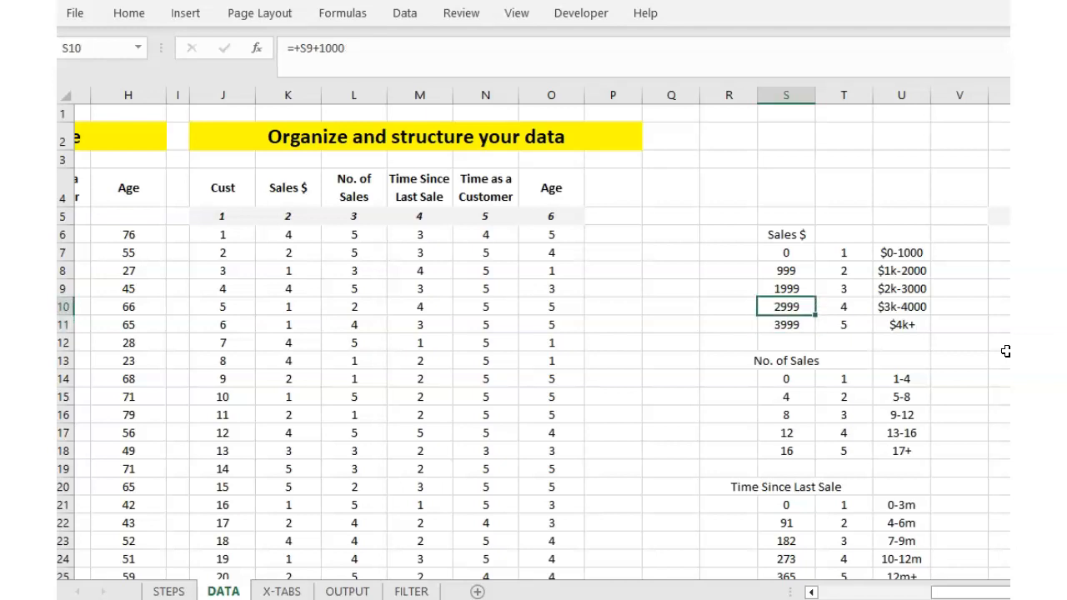
pyautogui.press('Right')
pyautogui.click(294, 234)
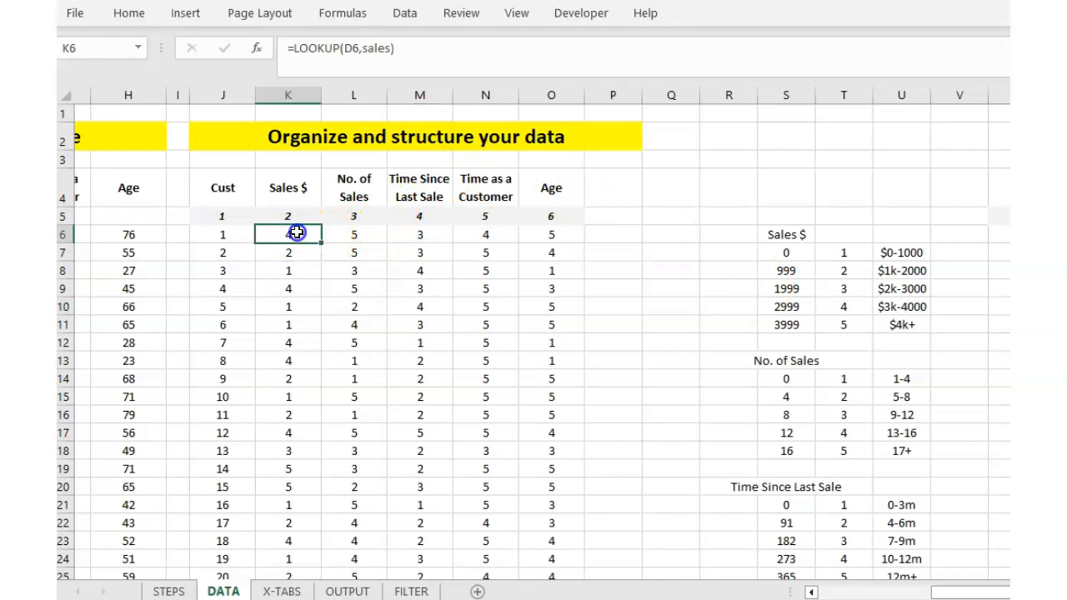
pyautogui.moveTo(953, 590)
pyautogui.mouseDown()
pyautogui.moveTo(859, 591)
pyautogui.moveTo(951, 590)
pyautogui.mouseUp()
pyautogui.click(223, 253)
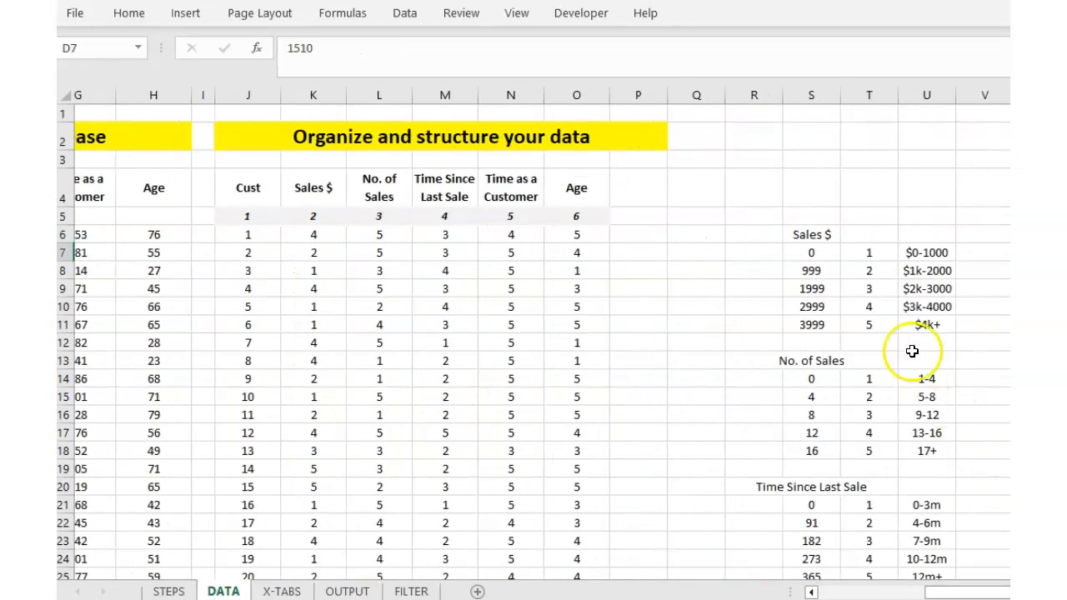
pyautogui.click(815, 251)
pyautogui.press('Down')
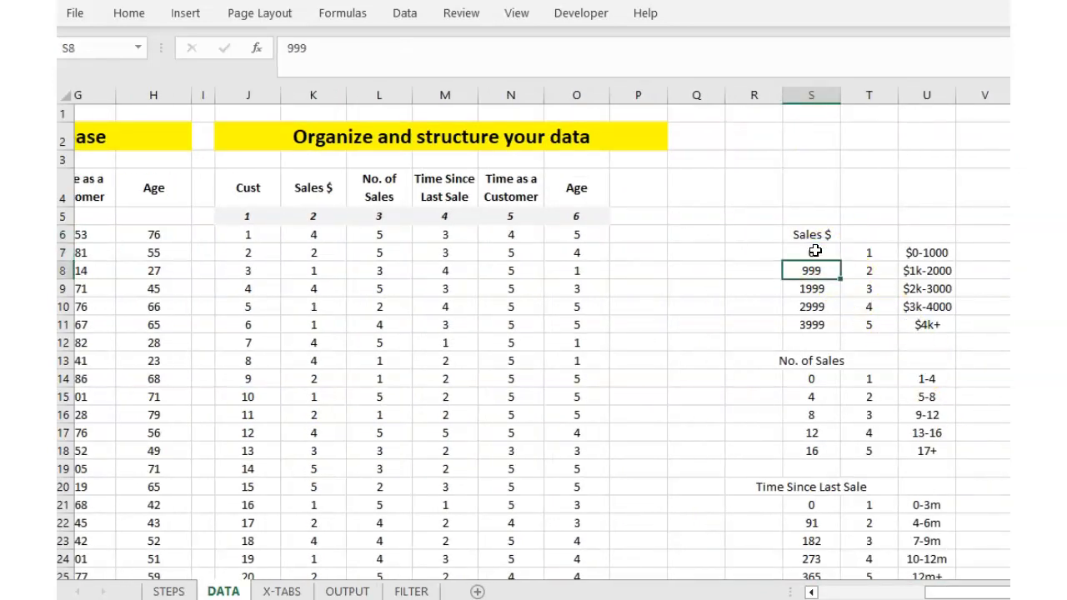
pyautogui.press('Down')
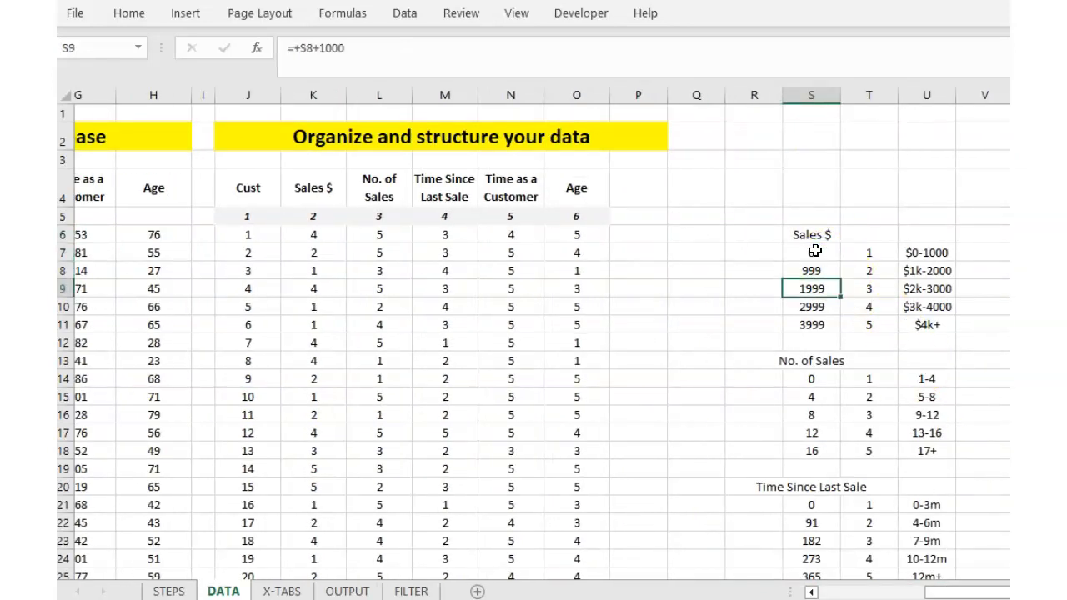
pyautogui.press('Up')
pyautogui.press('Right')
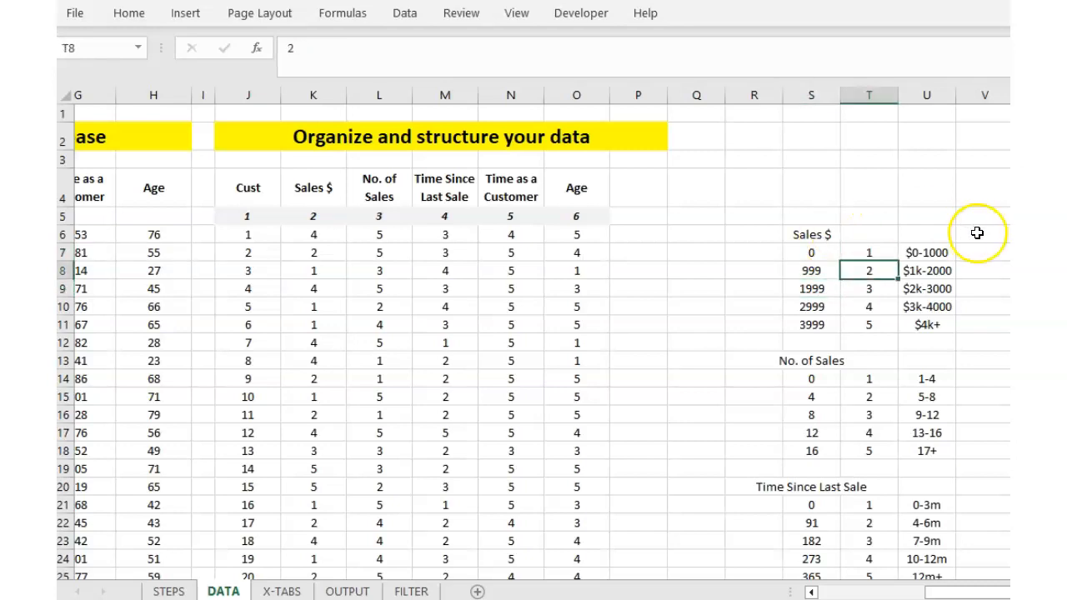
pyautogui.click(830, 272)
pyautogui.click(824, 288)
pyautogui.click(874, 272)
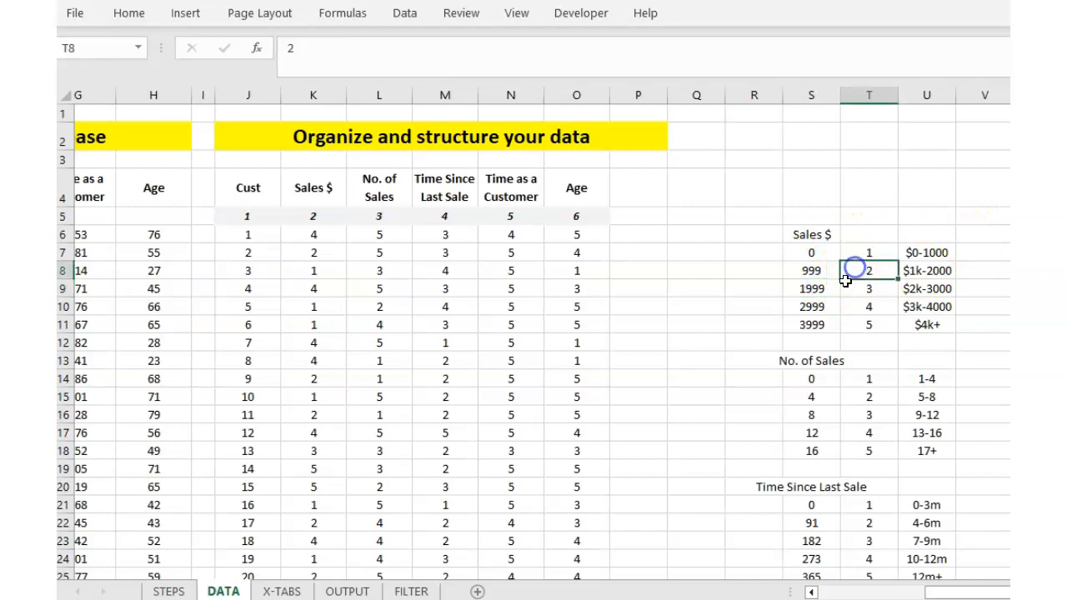
pyautogui.click(951, 273)
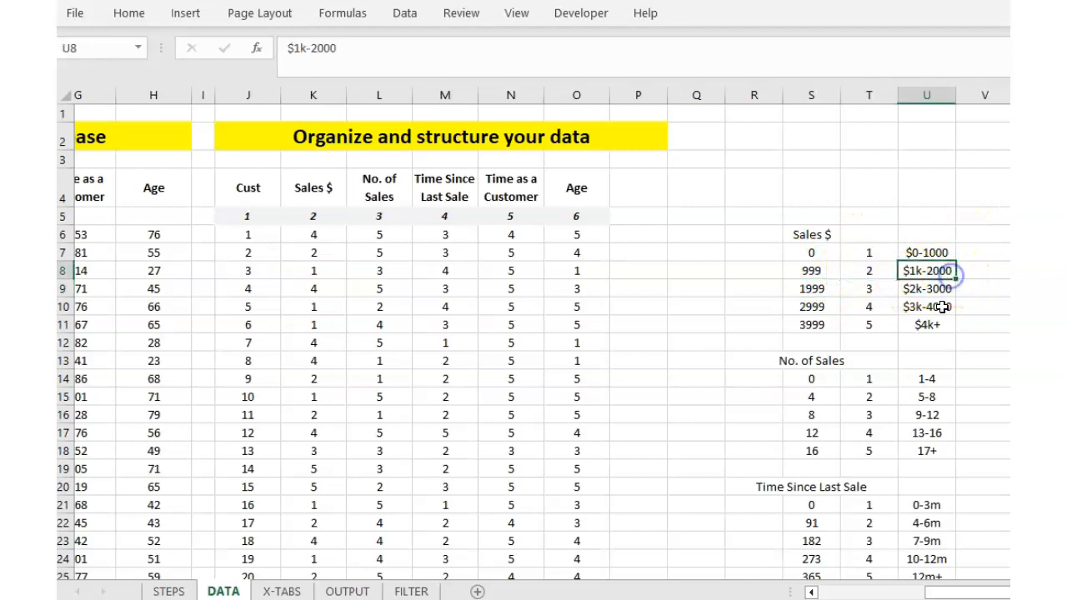
pyautogui.click(302, 252)
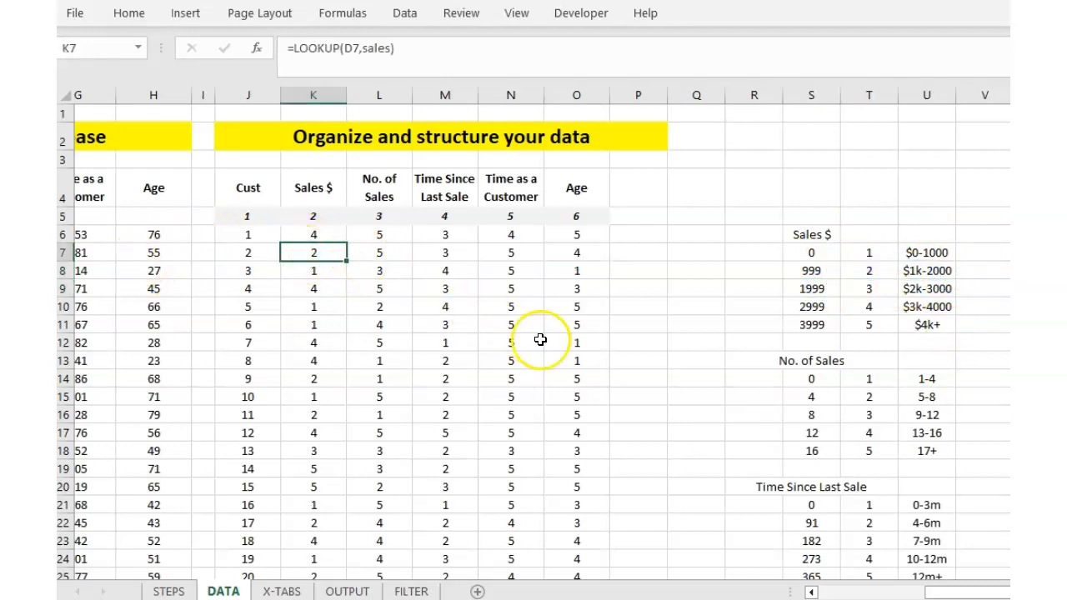
pyautogui.click(370, 232)
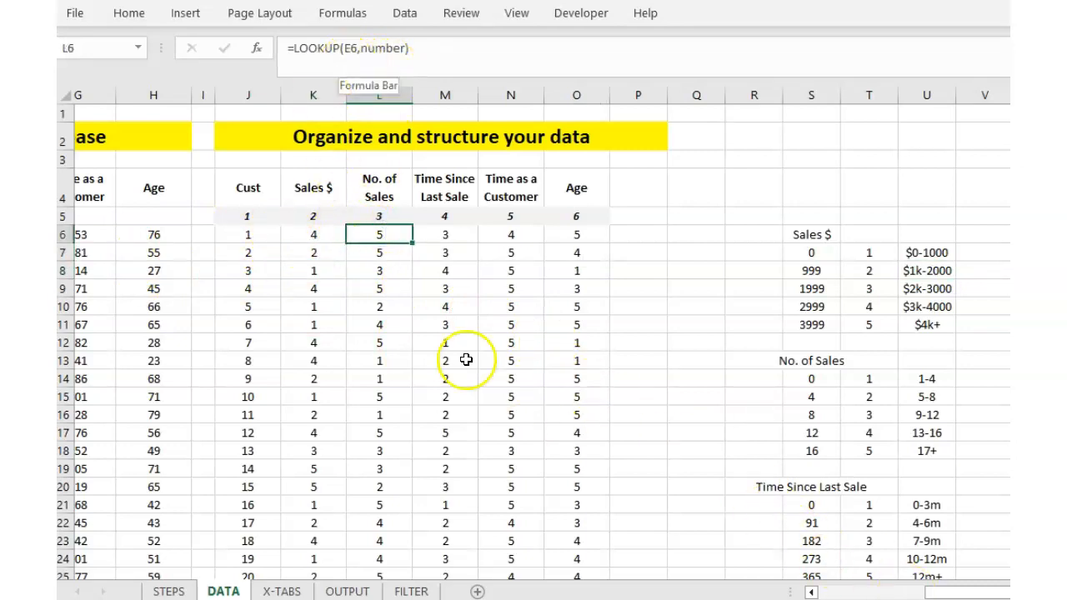
pyautogui.moveTo(963, 587); pyautogui.dragTo(886, 588)
pyautogui.click(780, 235)
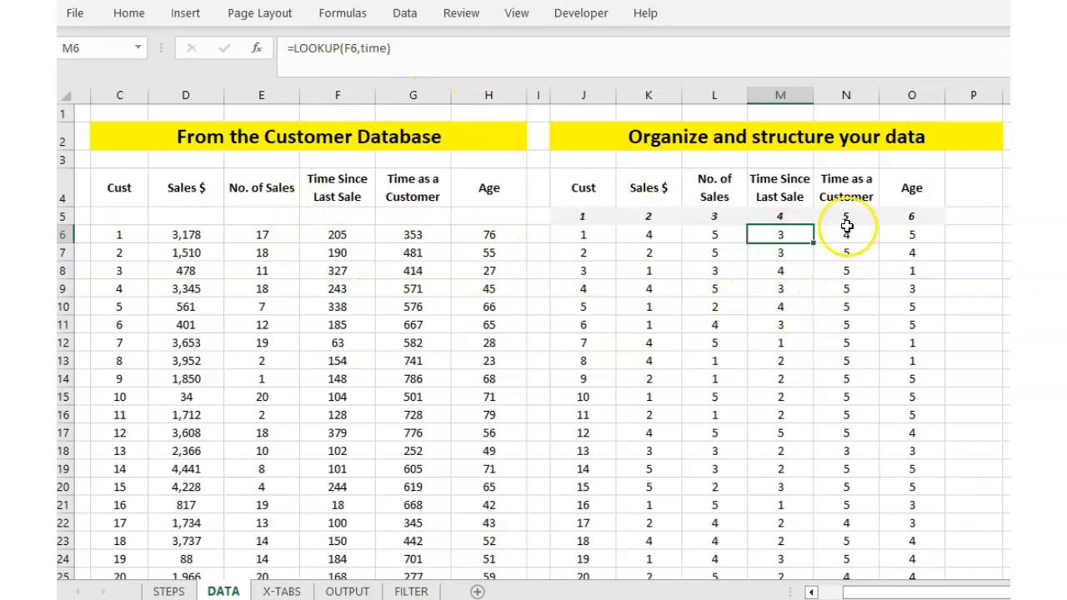
pyautogui.click(911, 234)
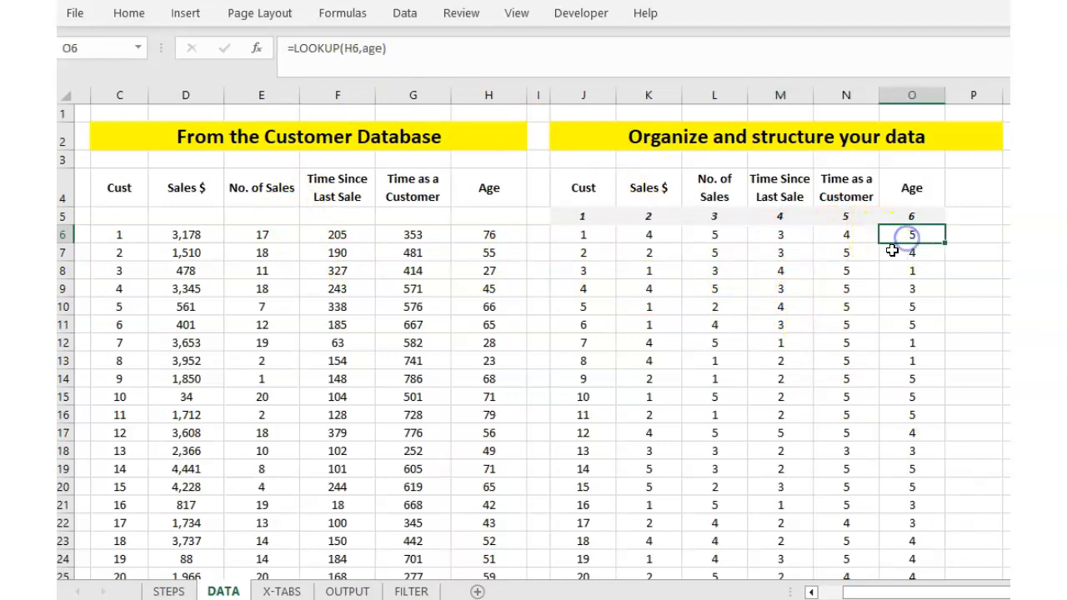
pyautogui.hscroll(5, 839, 419)
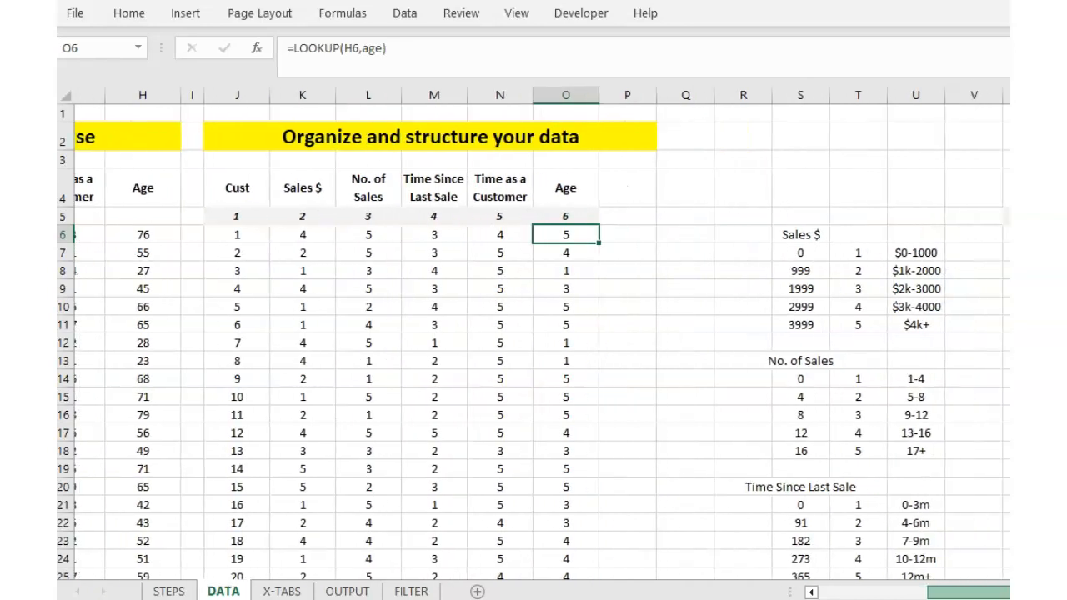
pyautogui.scroll(-3, 840, 415)
pyautogui.scroll(-3, 840, 414)
pyautogui.moveTo(784, 433); pyautogui.dragTo(826, 500)
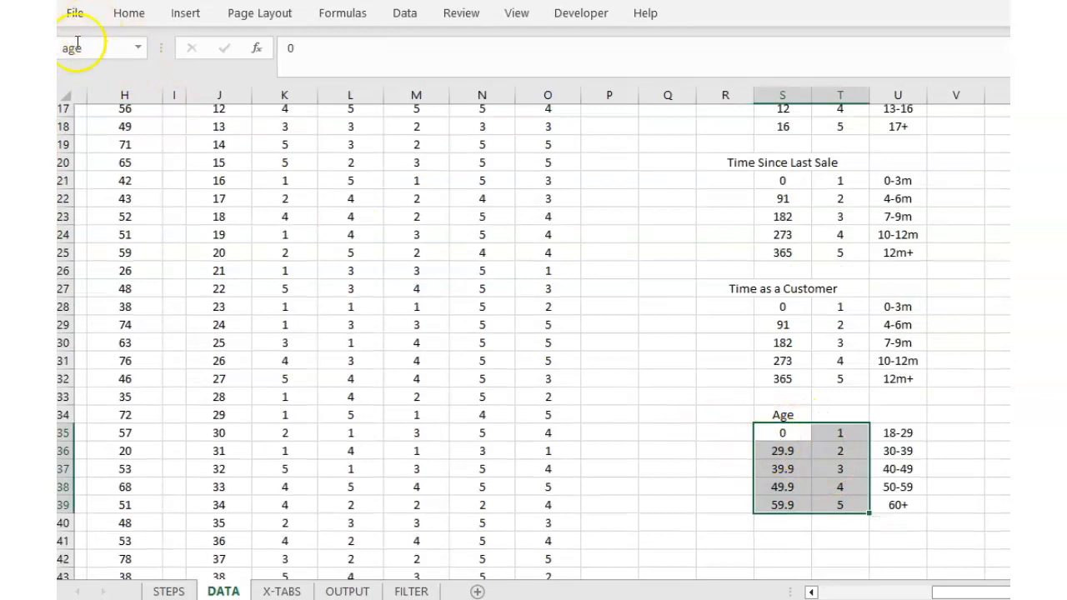
pyautogui.scroll(3, 593, 317)
pyautogui.scroll(-3, 593, 317)
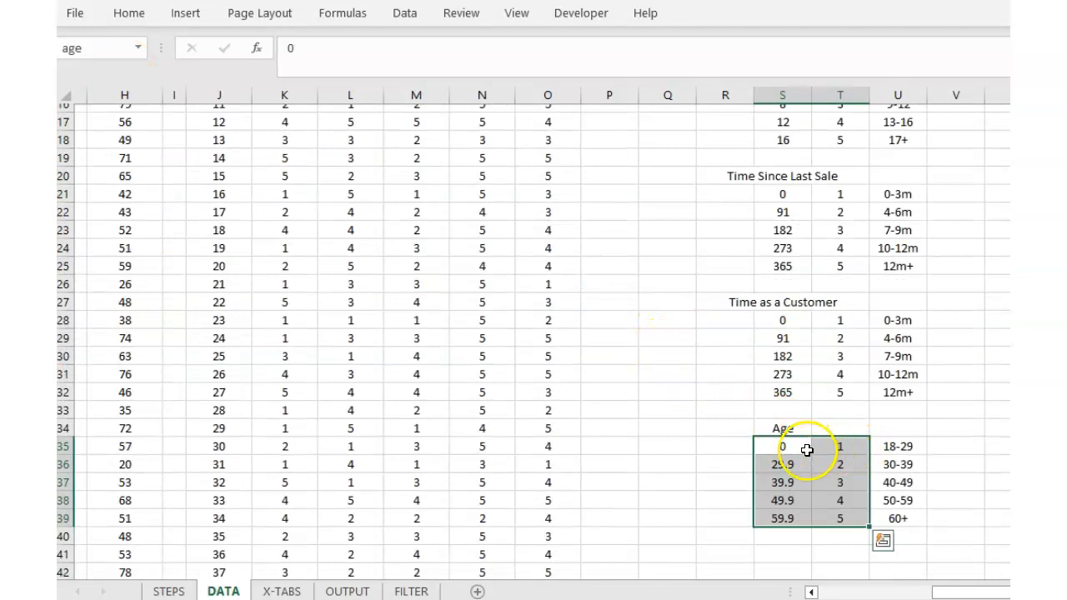
pyautogui.click(803, 447)
pyautogui.press('Down')
pyautogui.press('Up')
pyautogui.press('Down')
pyautogui.press('Down')
pyautogui.press('Up')
pyautogui.press('Right')
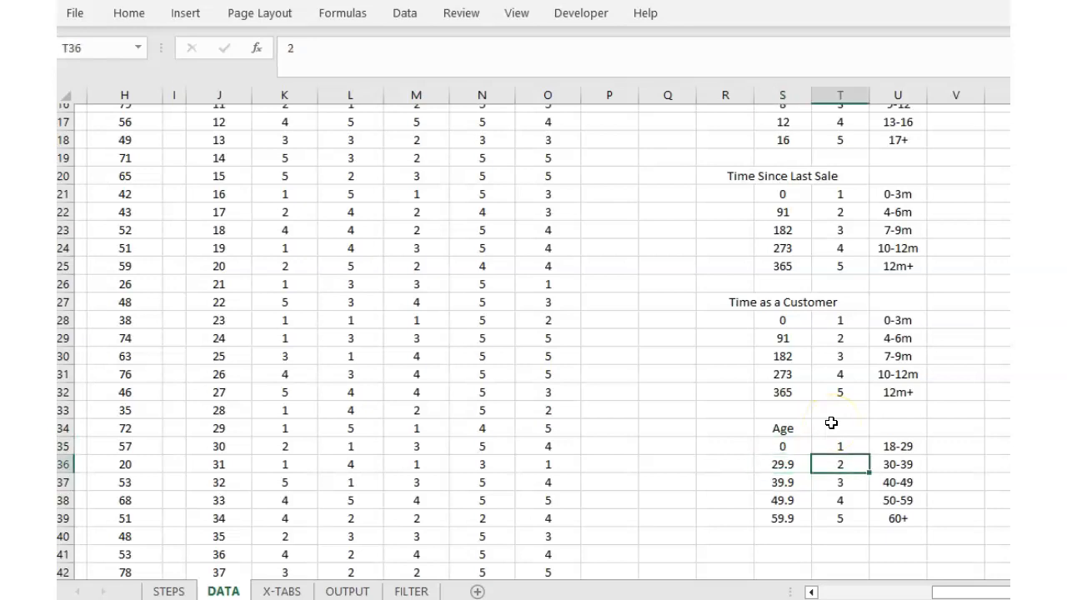
pyautogui.scroll(5, 633, 416)
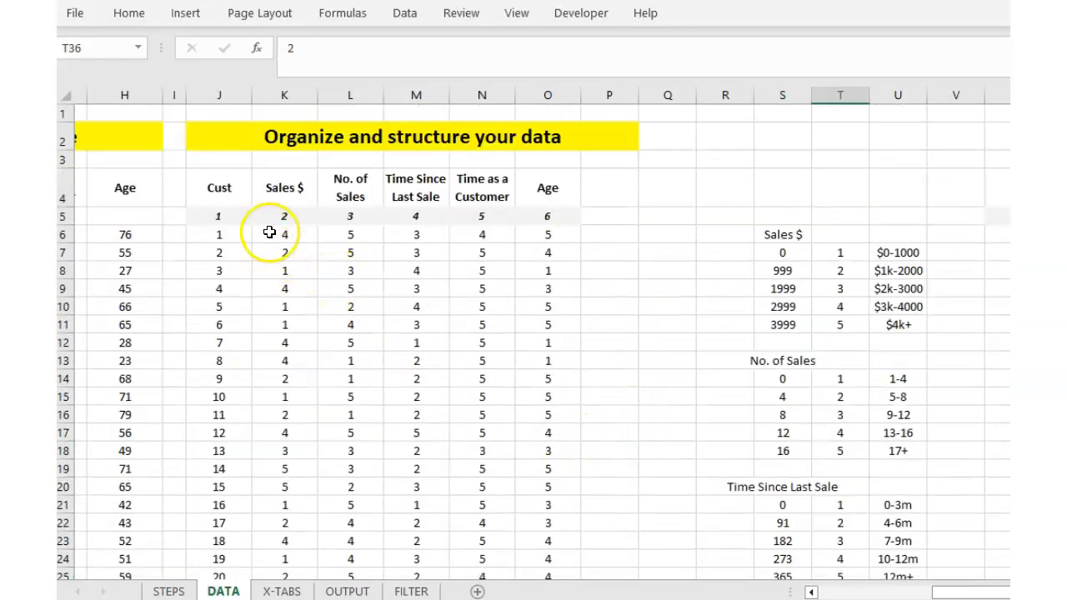
pyautogui.click(269, 233)
pyautogui.moveTo(226, 235); pyautogui.dragTo(562, 512)
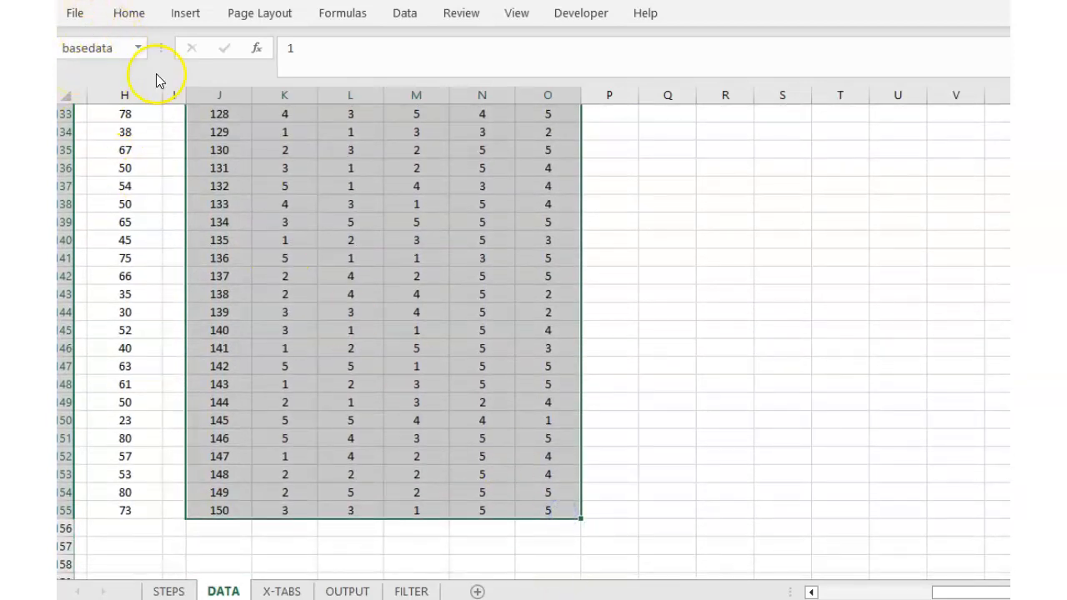
pyautogui.scroll(20, 534, 342)
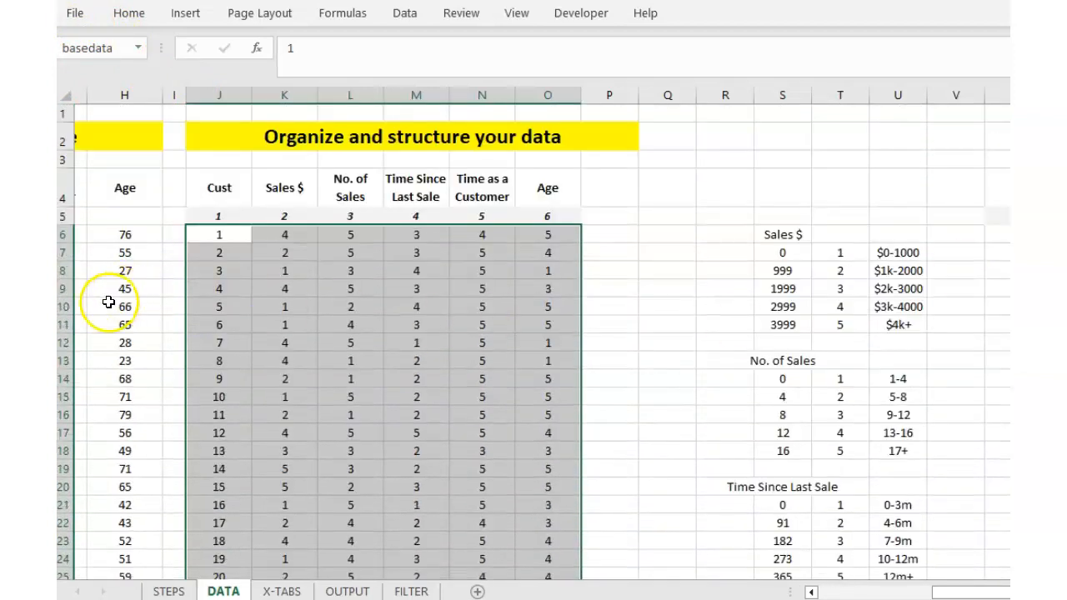
pyautogui.click(285, 288)
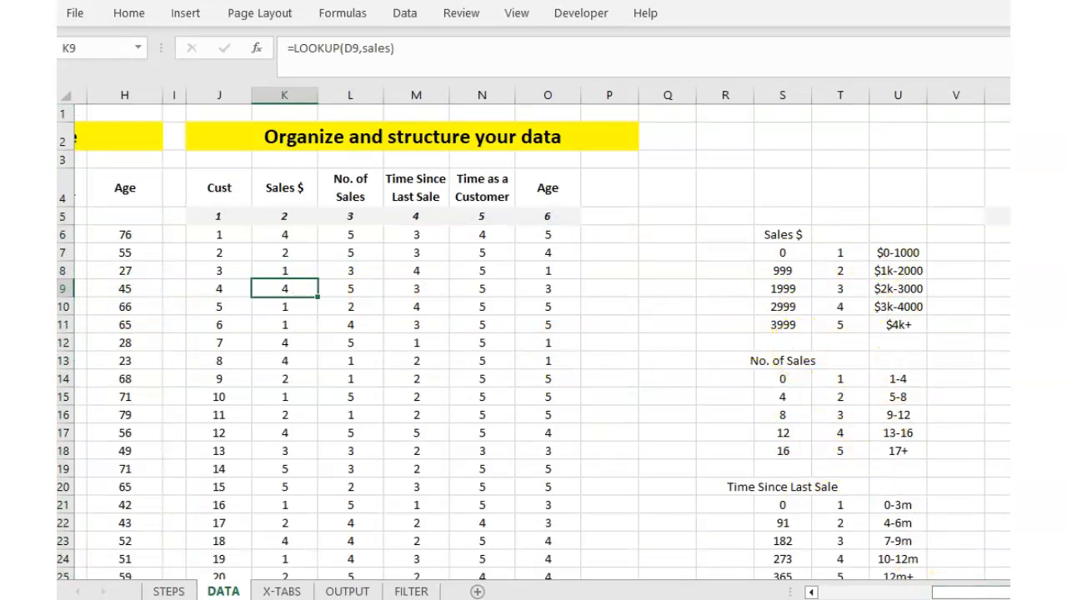
# Check the DATA label table numbering variables 2–6, glance at OUTPUT, then go to X-TABS.
pyautogui.hscroll(2, 542, 334)
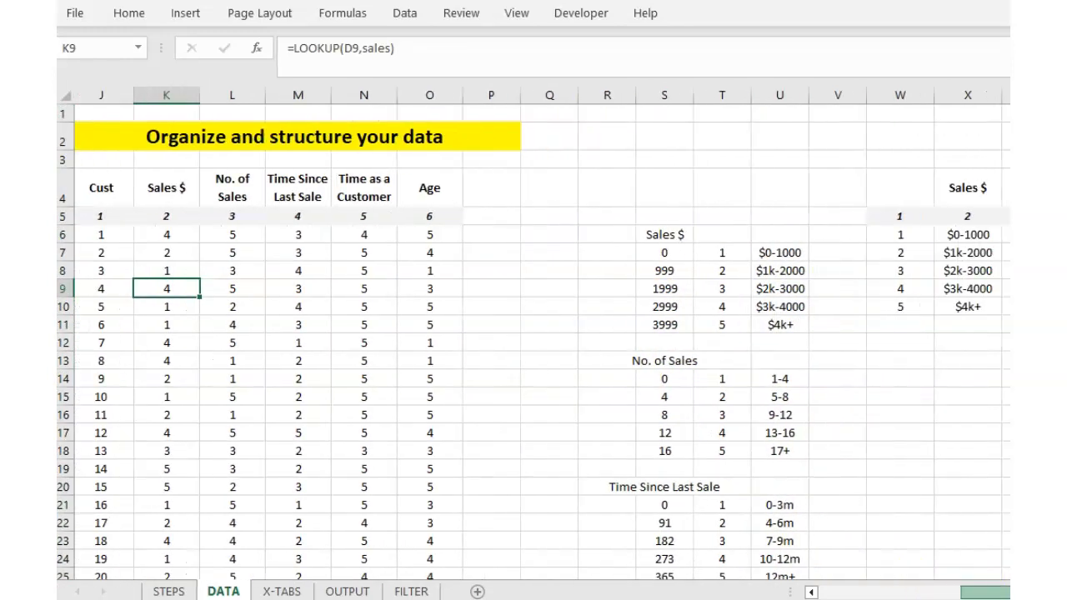
pyautogui.hscroll(5, 542, 334)
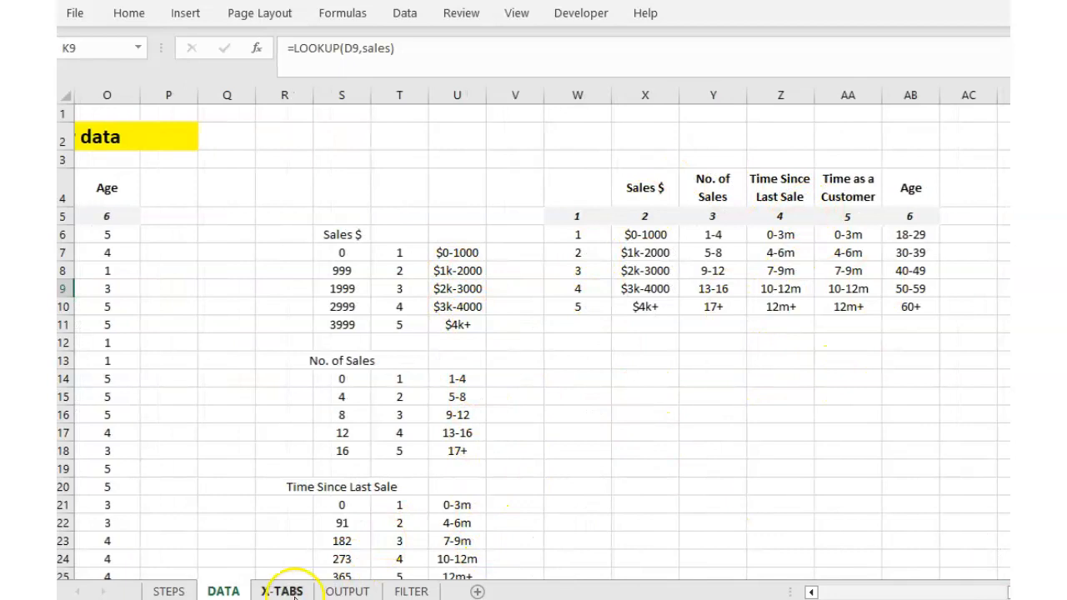
pyautogui.click(343, 591)
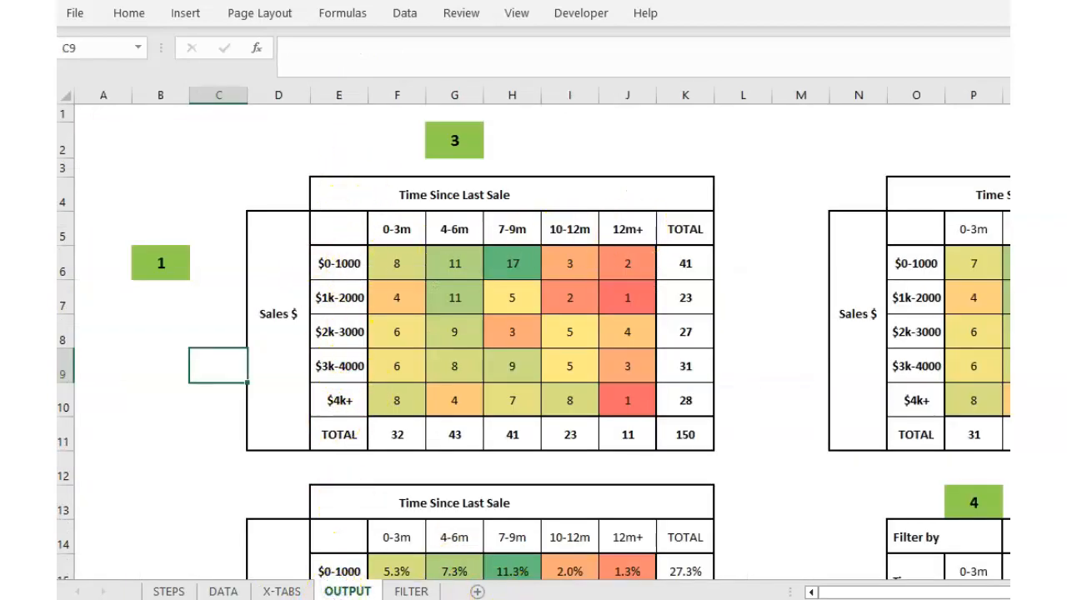
pyautogui.click(234, 592)
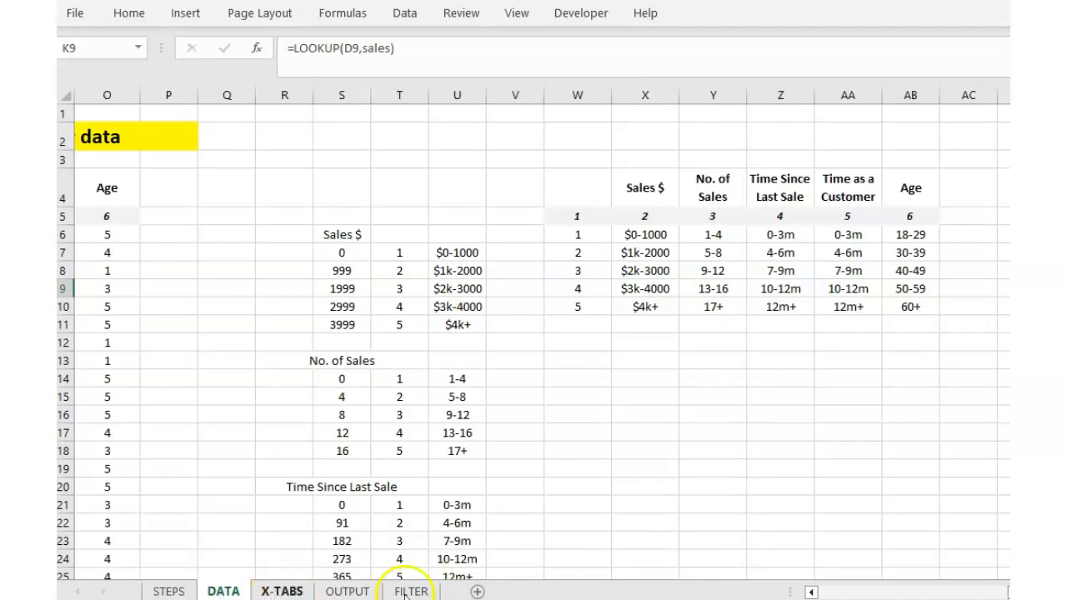
pyautogui.click(281, 590)
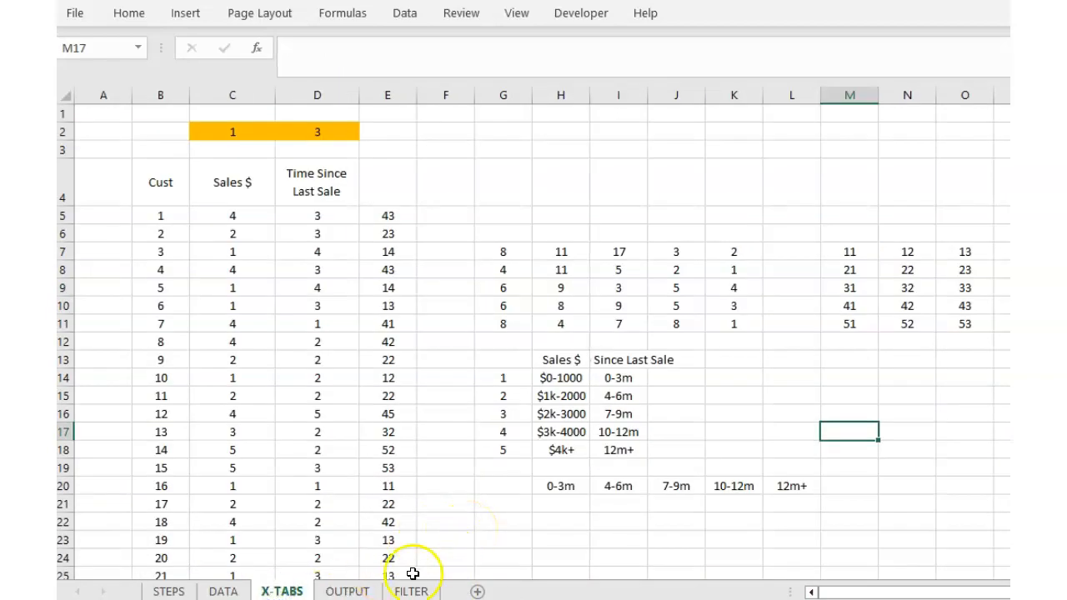
# On OUTPUT, set the row selector B6 to 4 and the column selector G2 to 5.
pyautogui.click(358, 592)
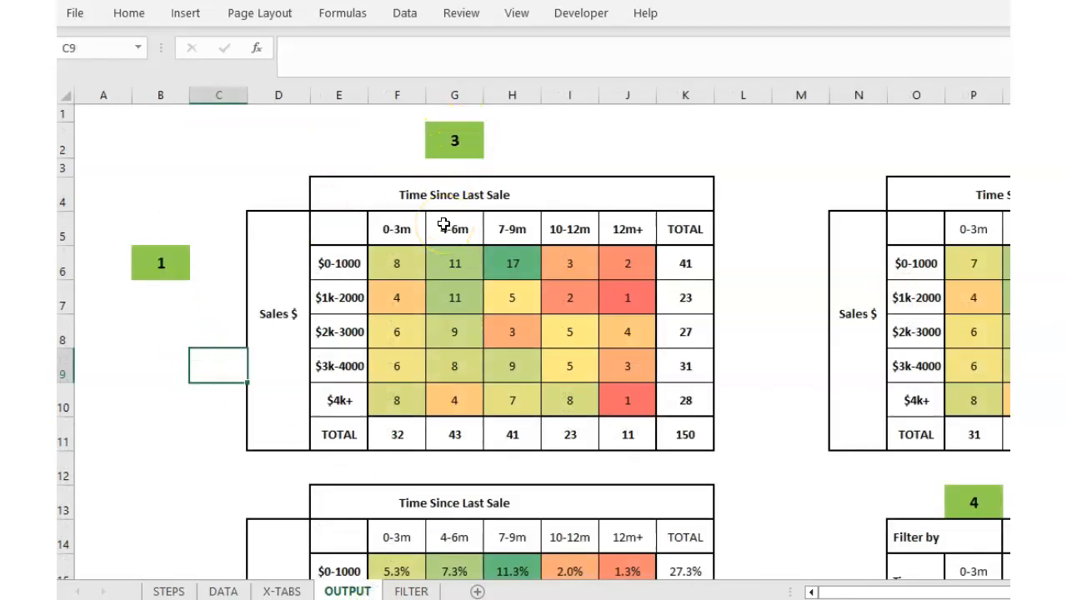
pyautogui.click(154, 263)
pyautogui.write('4')
pyautogui.click(143, 323)
pyautogui.click(456, 138)
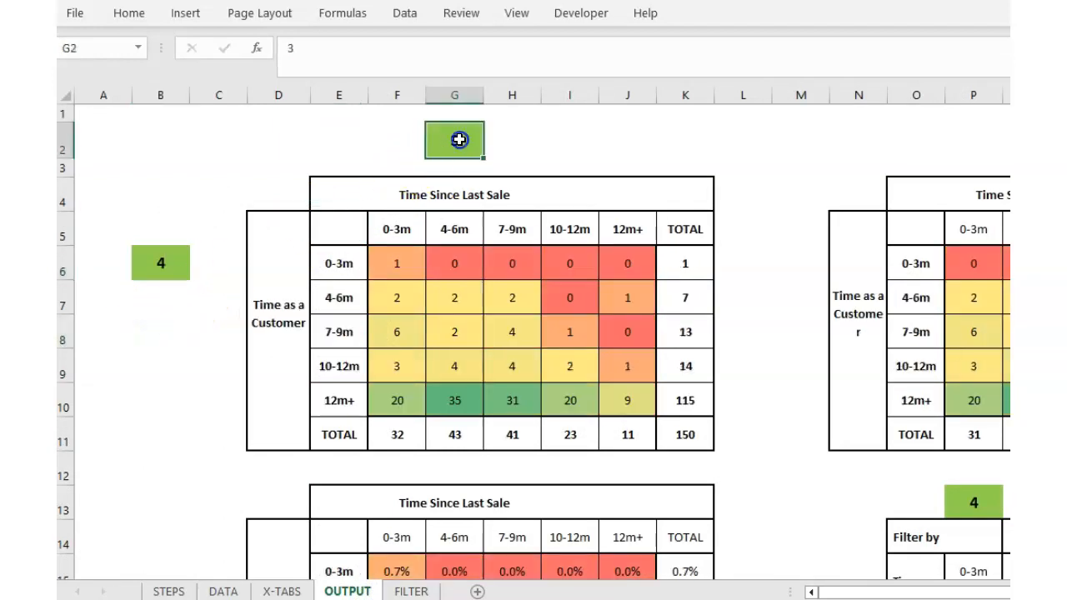
pyautogui.click(164, 263)
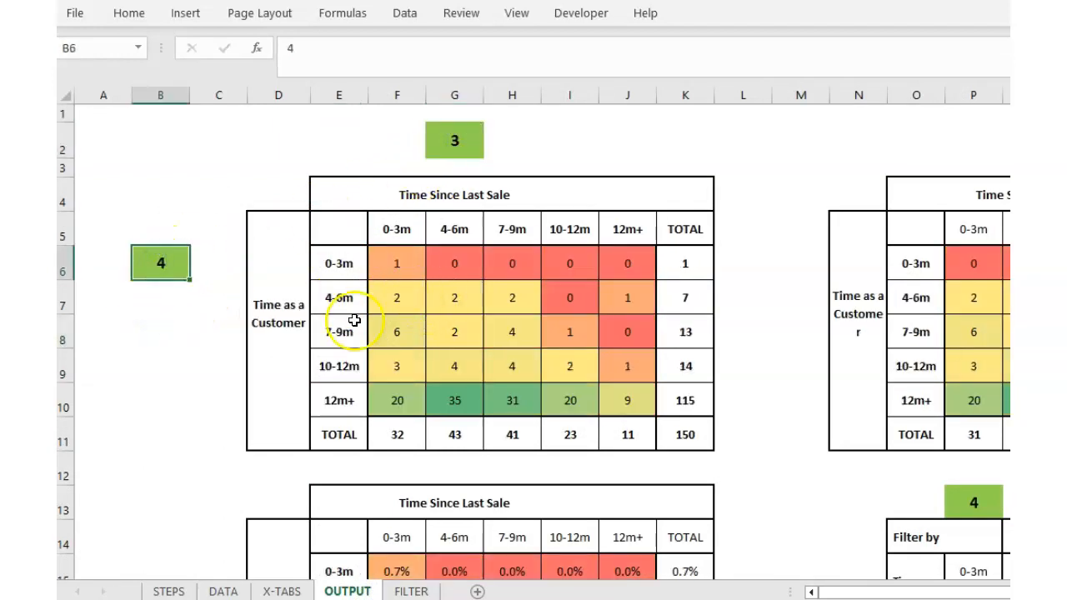
pyautogui.click(461, 139)
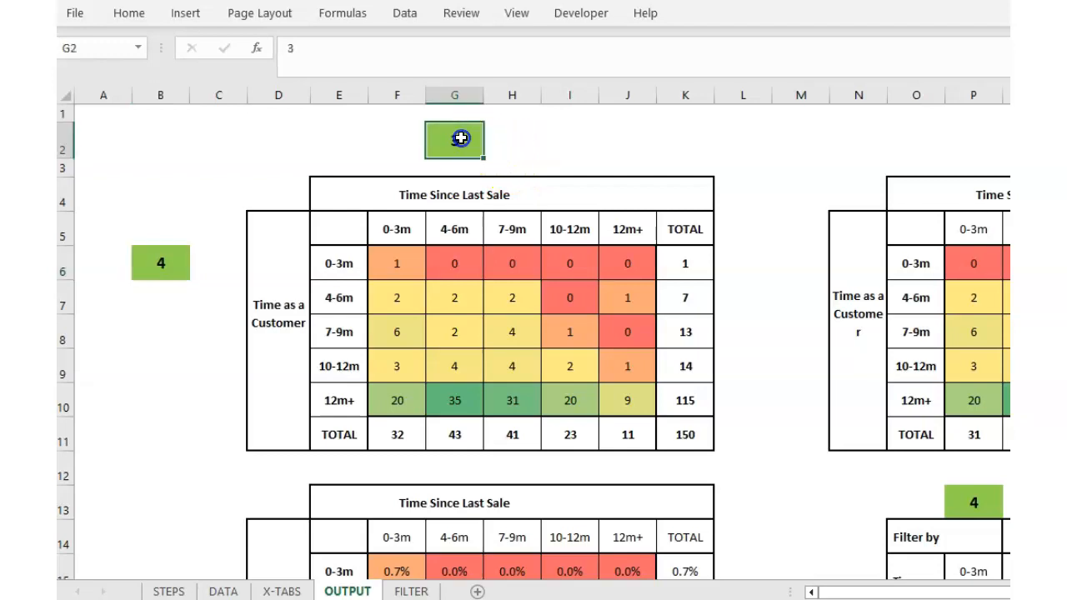
pyautogui.write('5')
pyautogui.click(257, 157)
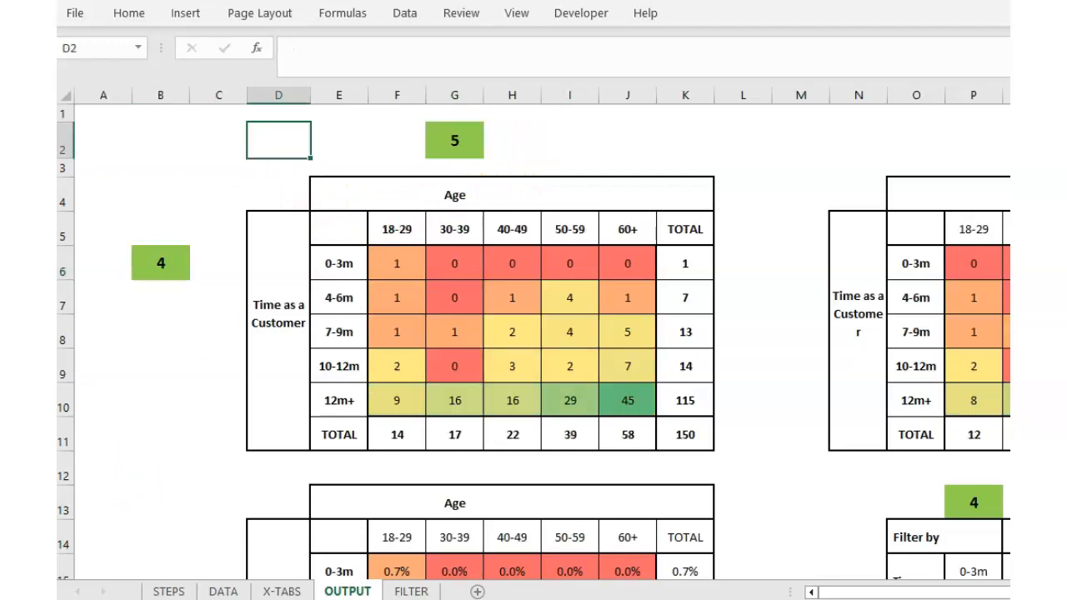
# Inspect how X-TABS cells D2 and C2 link to the OUTPUT selectors.
pyautogui.click(216, 591)
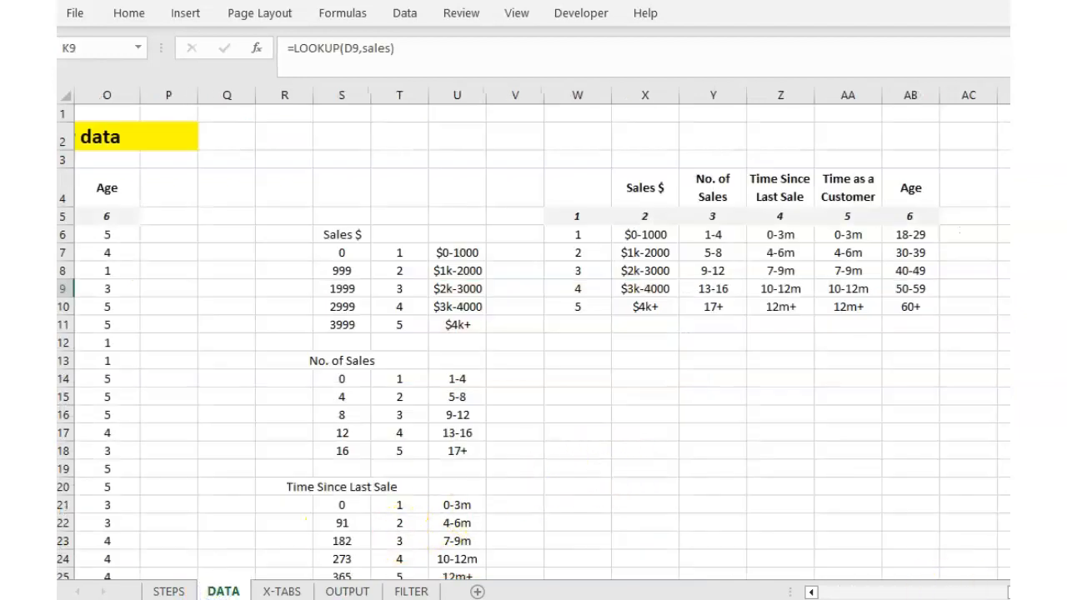
pyautogui.moveTo(1062, 592); pyautogui.dragTo(932, 589)
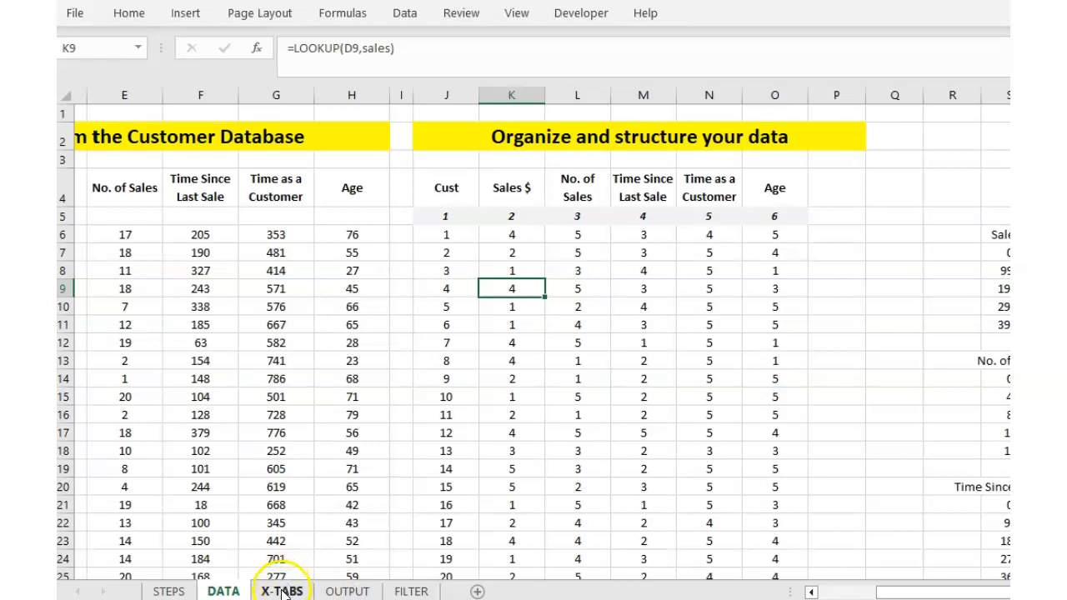
pyautogui.click(282, 591)
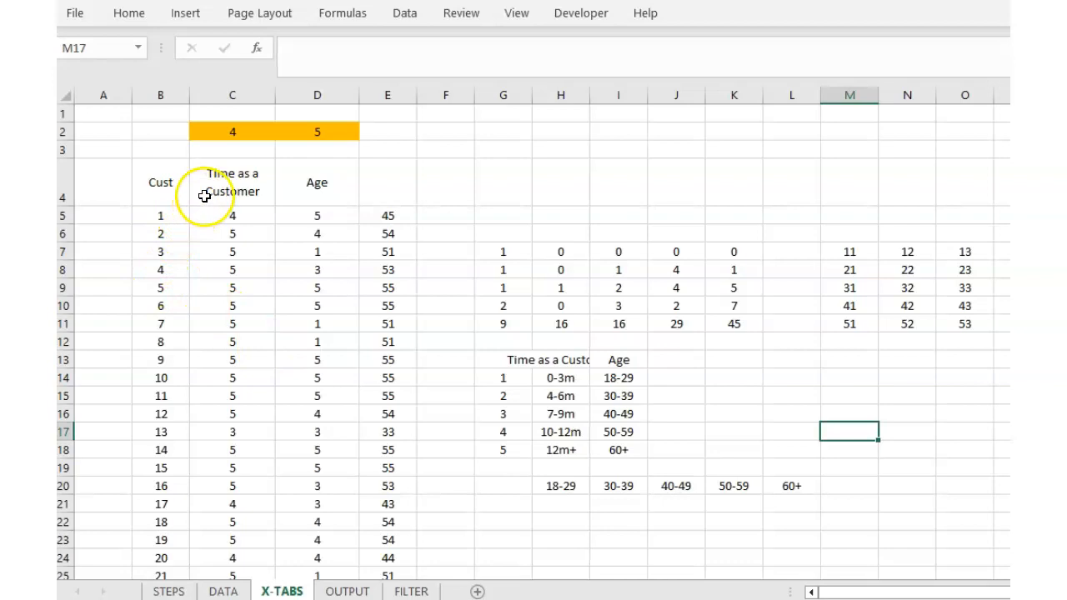
pyautogui.click(318, 126)
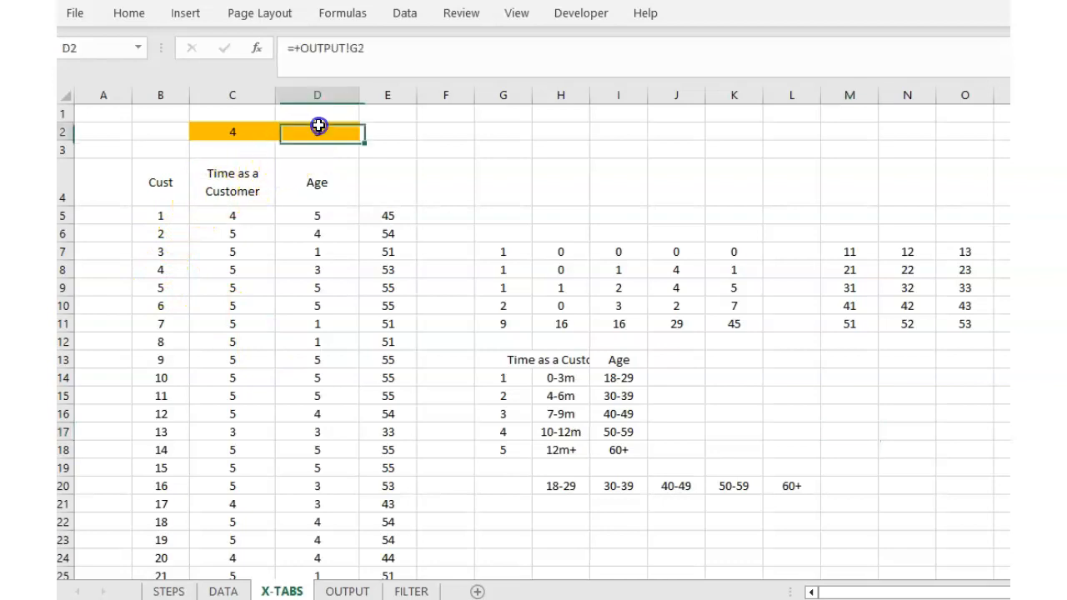
pyautogui.click(253, 132)
# Change the OUTPUT column selector G2 to 3 for Time Since Last Sale.
pyautogui.click(344, 590)
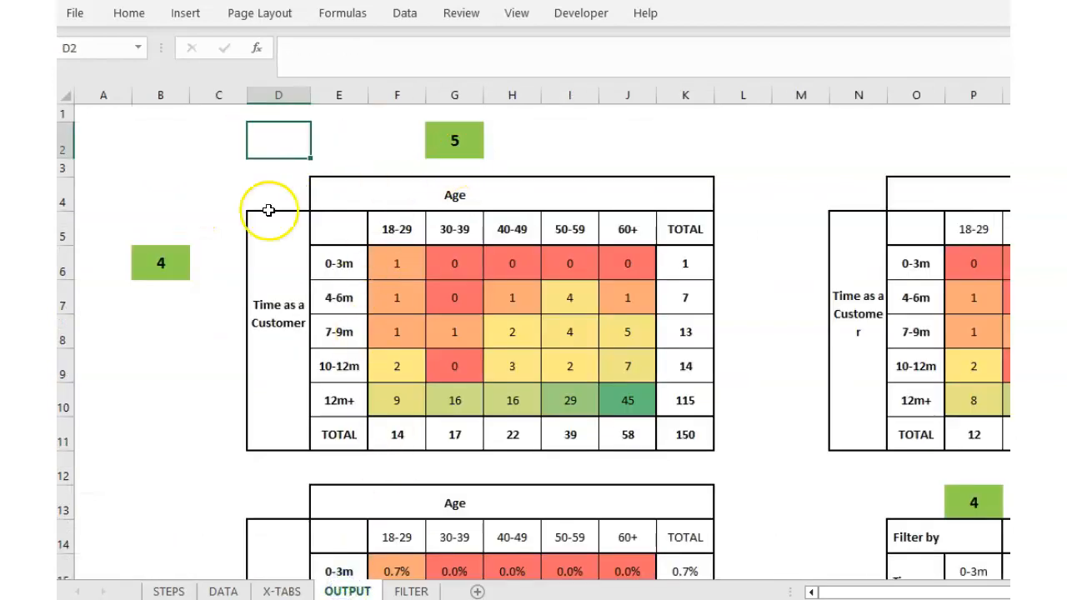
pyautogui.click(434, 146)
pyautogui.write('3')
pyautogui.click(242, 404)
# Verify X-TABS C2 shows 4, check D2's link and the VLOOKUP formula in C5.
pyautogui.click(308, 593)
pyautogui.click(304, 143)
pyautogui.click(231, 131)
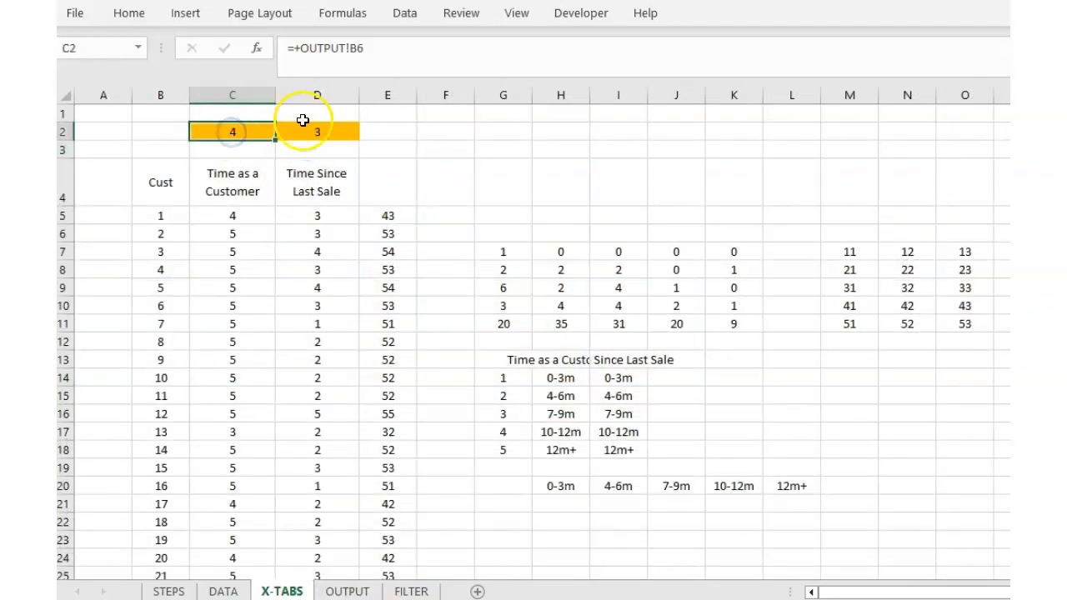
pyautogui.click(298, 113)
pyautogui.click(257, 136)
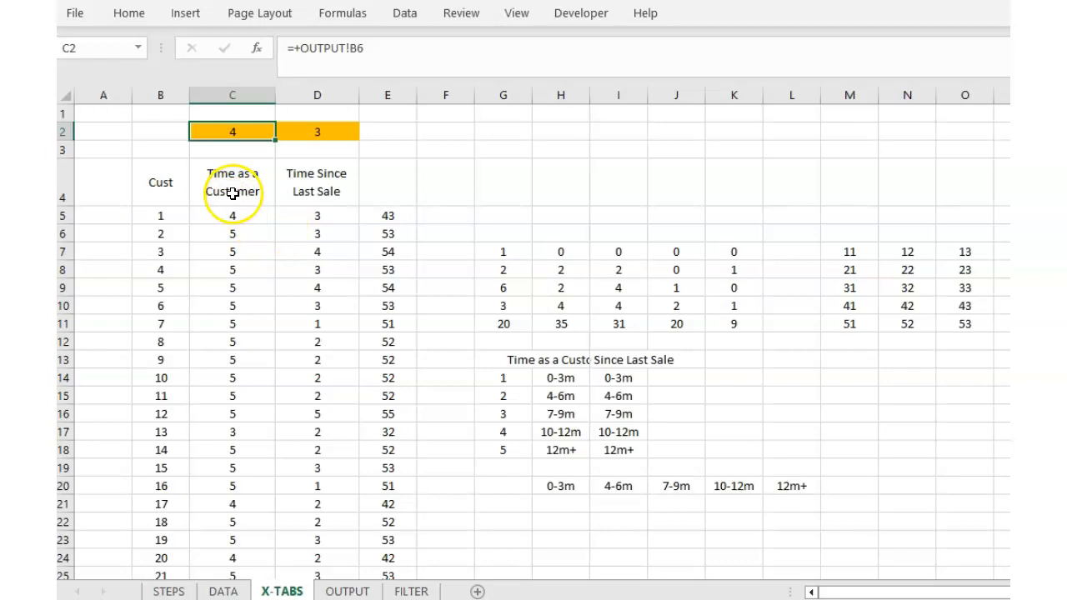
pyautogui.click(316, 134)
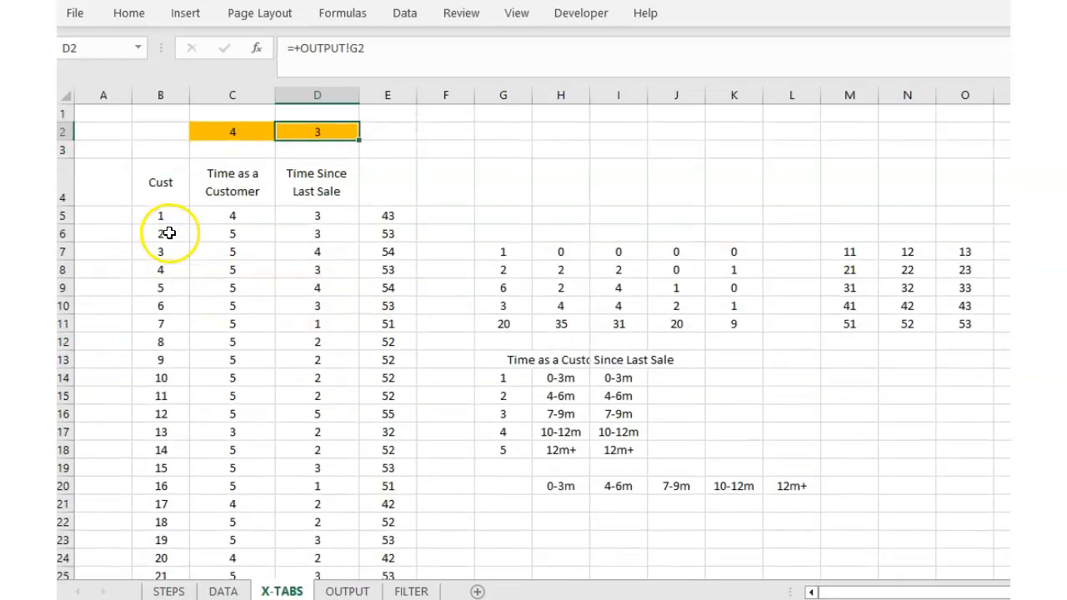
pyautogui.click(262, 219)
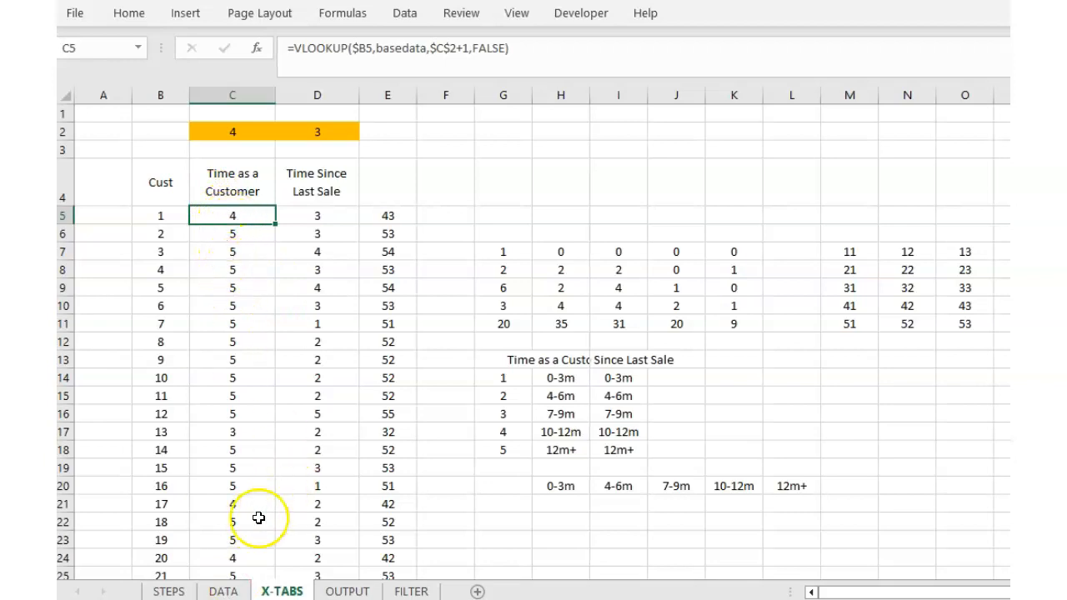
pyautogui.click(223, 591)
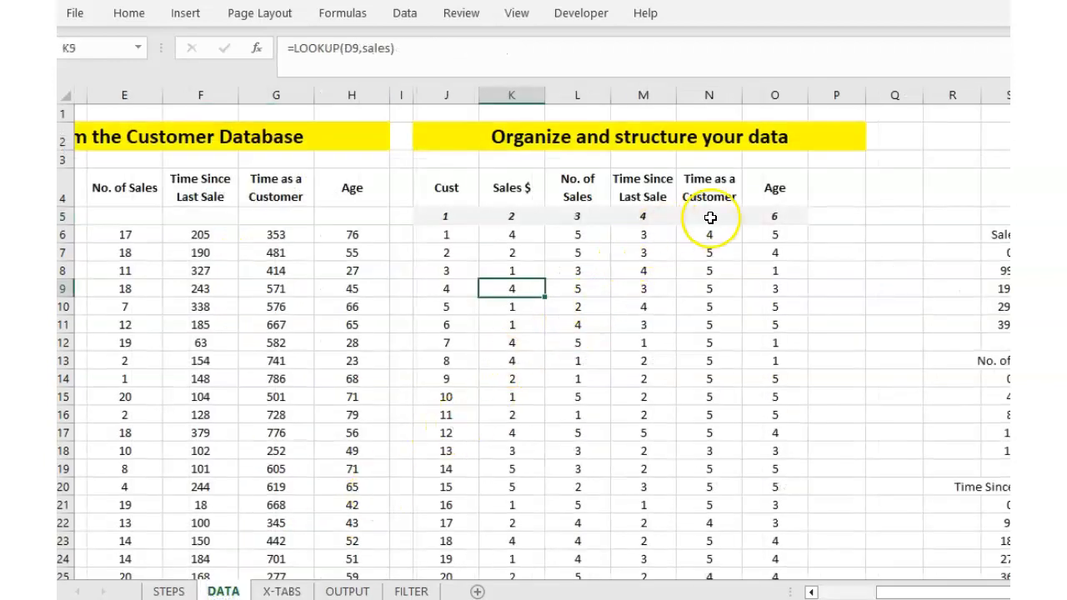
pyautogui.click(303, 591)
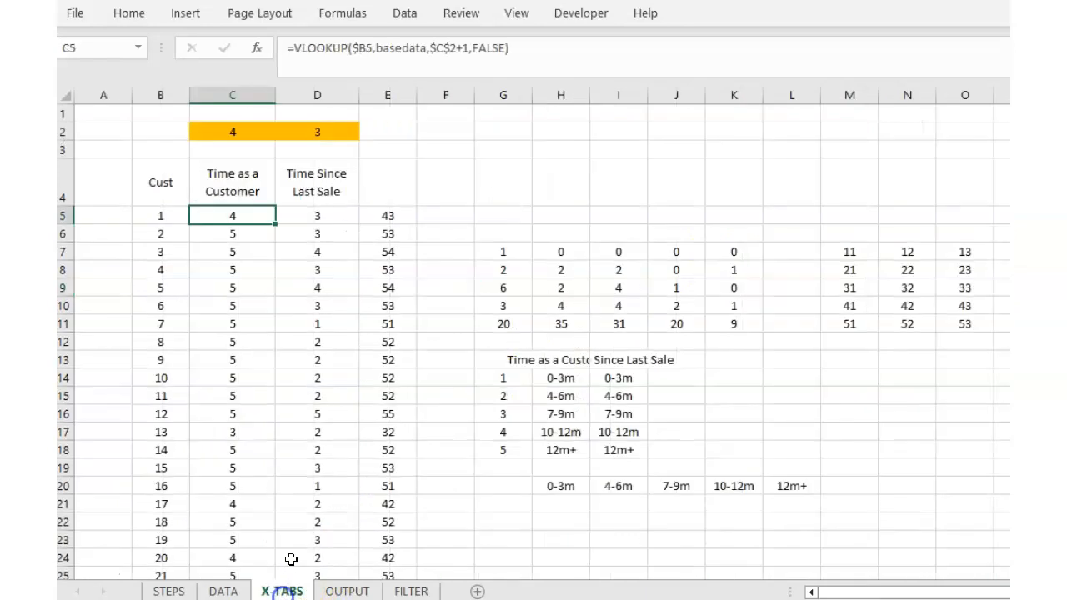
pyautogui.click(327, 591)
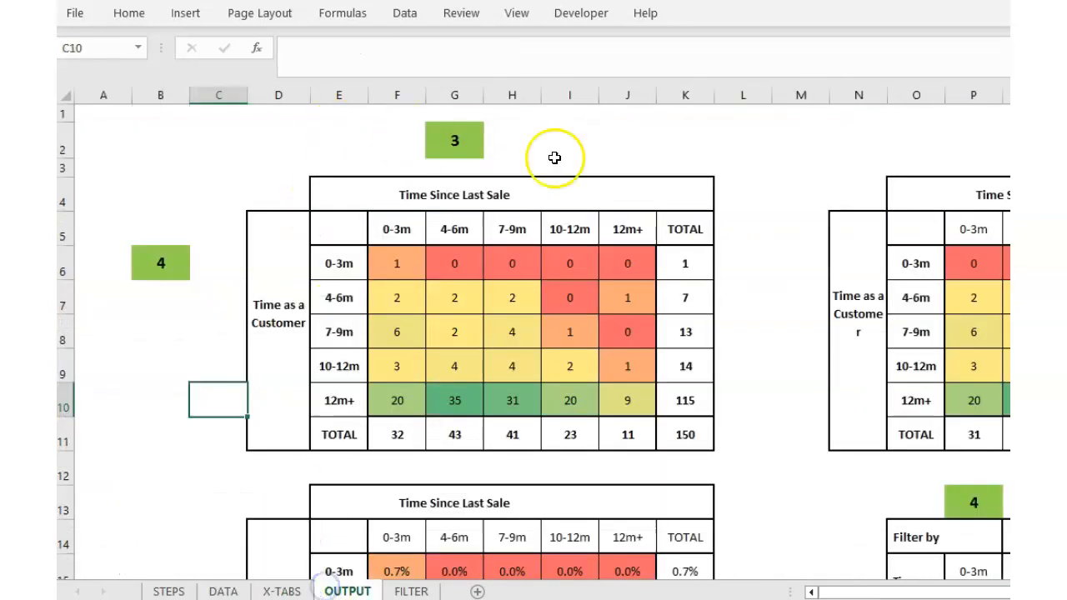
# Try 6 in column selector G2, which errors, then set it back to 5 for Age.
pyautogui.click(445, 140)
pyautogui.write('6')
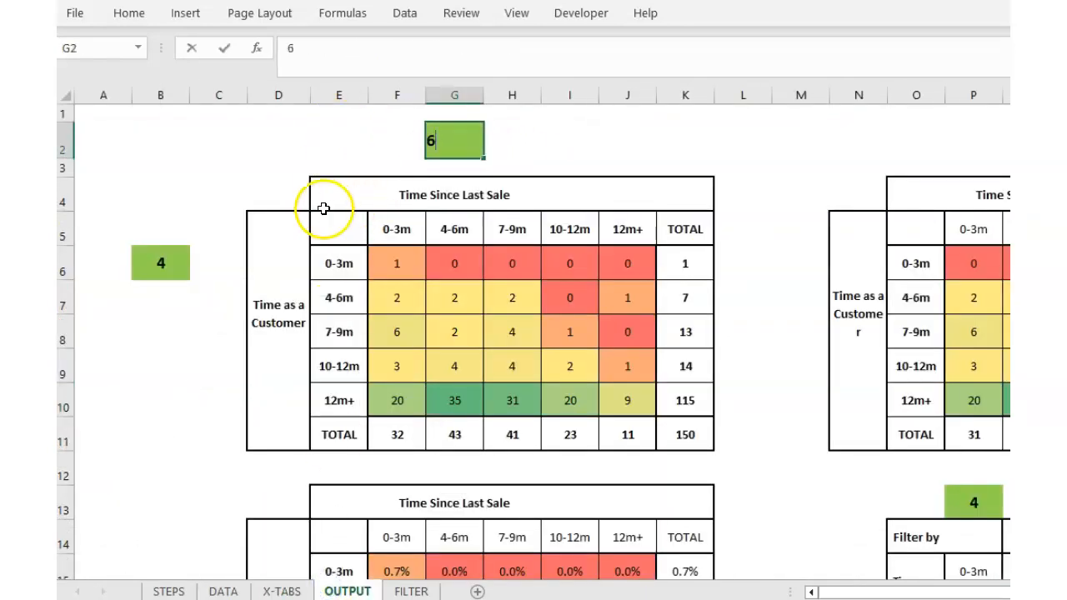
pyautogui.click(324, 207)
pyautogui.click(452, 139)
pyautogui.write('5')
pyautogui.click(353, 213)
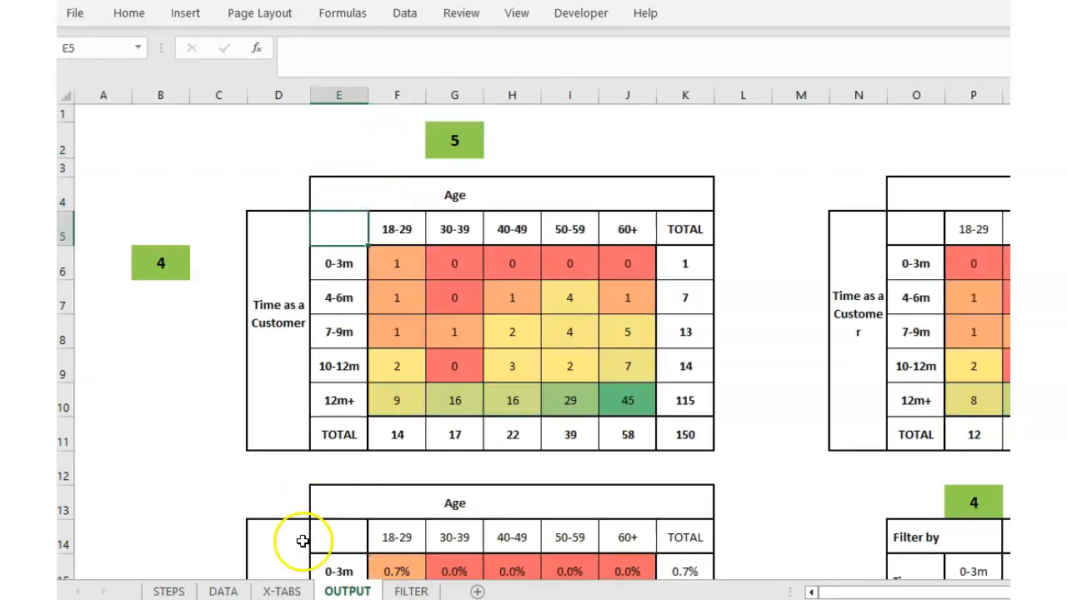
# On X-TABS, inspect customer number B5 and its VLOOKUP formula in C5.
pyautogui.click(274, 593)
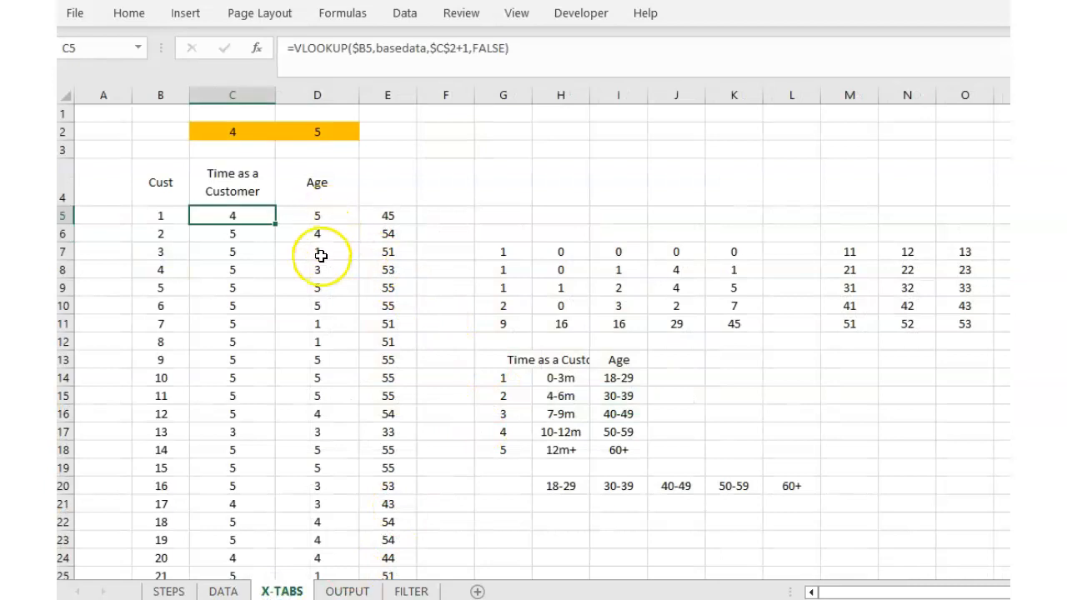
pyautogui.click(222, 593)
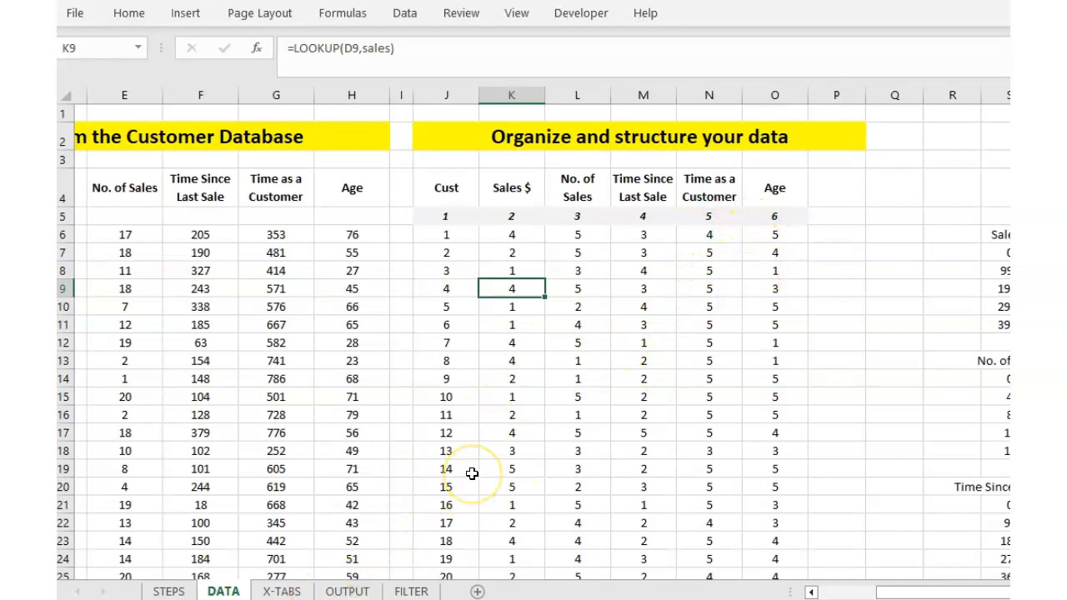
pyautogui.click(292, 590)
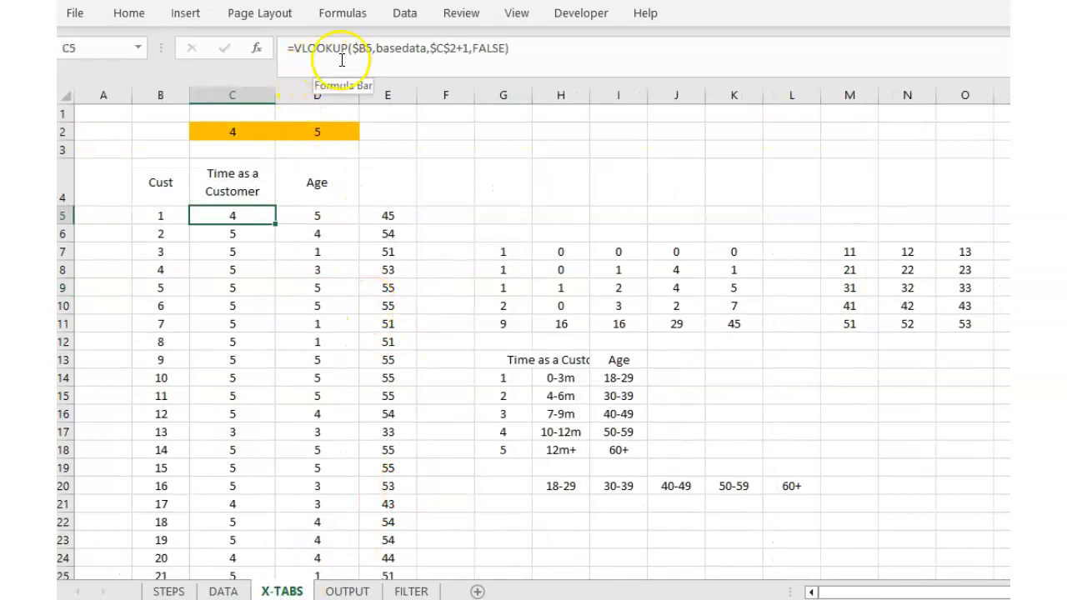
pyautogui.click(162, 217)
pyautogui.click(226, 215)
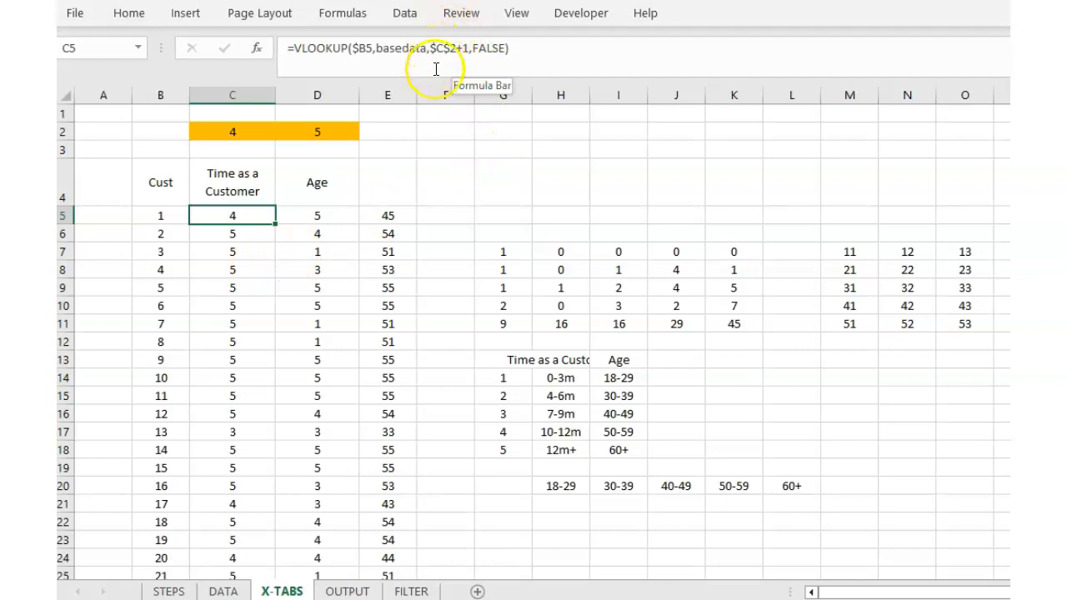
# Compare X-TABS selector links C2 and D2 with the VLOOKUP formulas in C5 and D5.
pyautogui.click(243, 133)
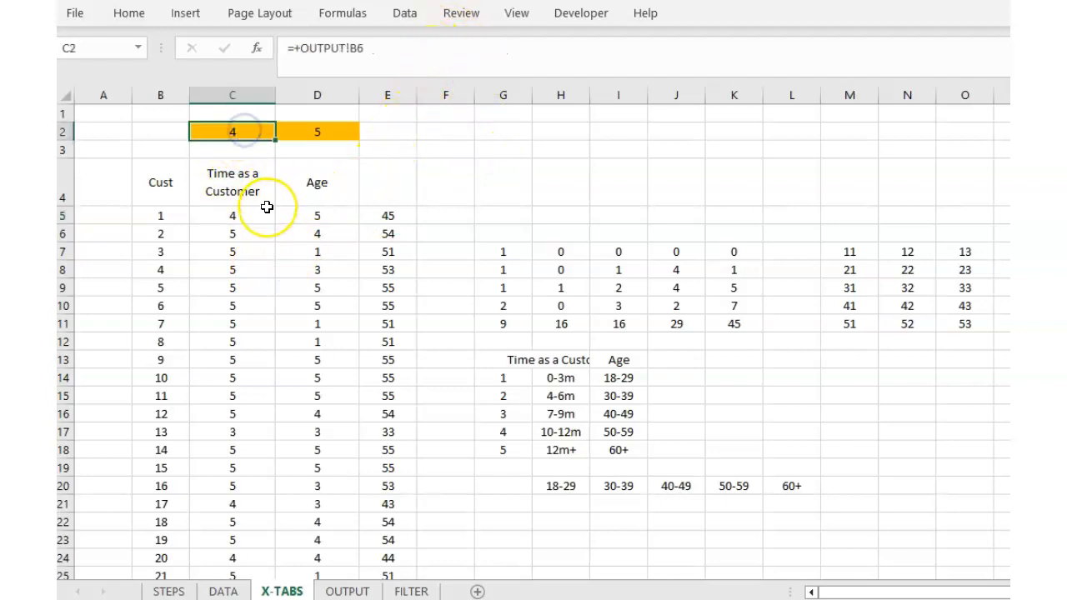
pyautogui.click(292, 214)
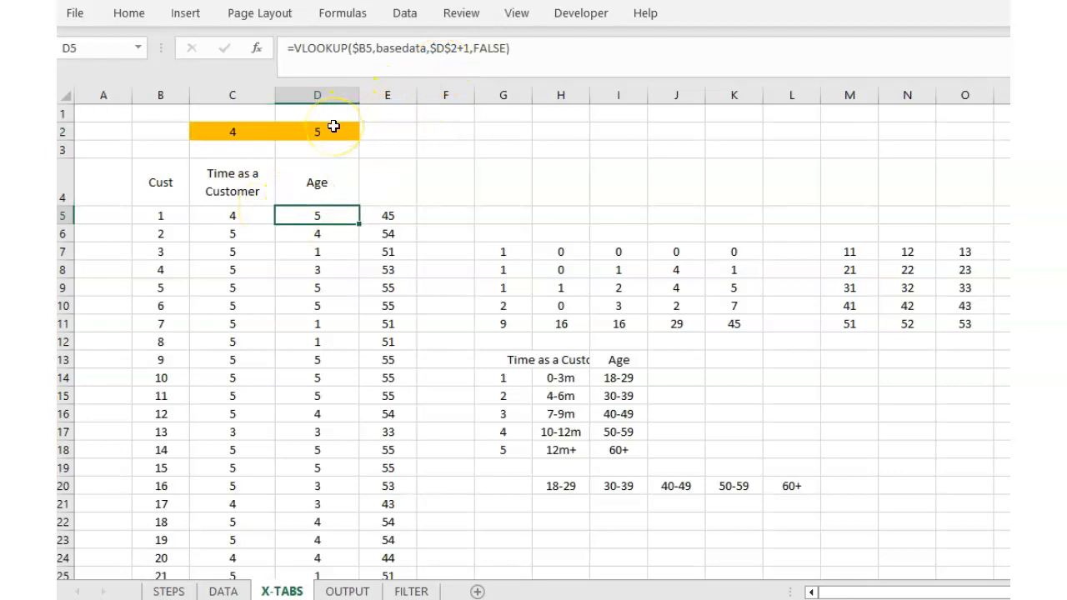
pyautogui.click(333, 130)
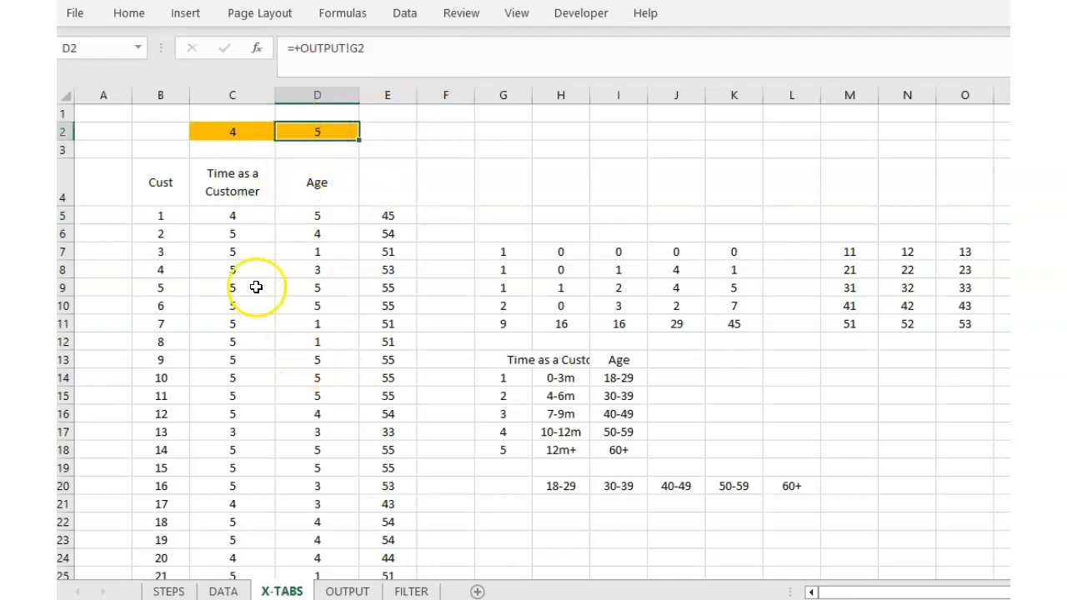
pyautogui.click(326, 214)
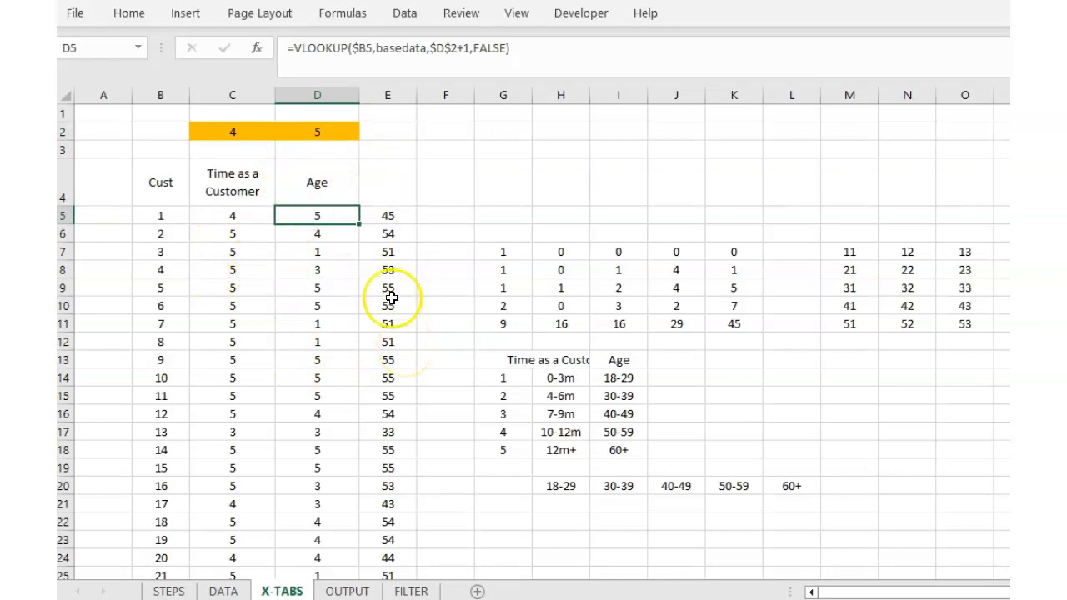
pyautogui.click(247, 133)
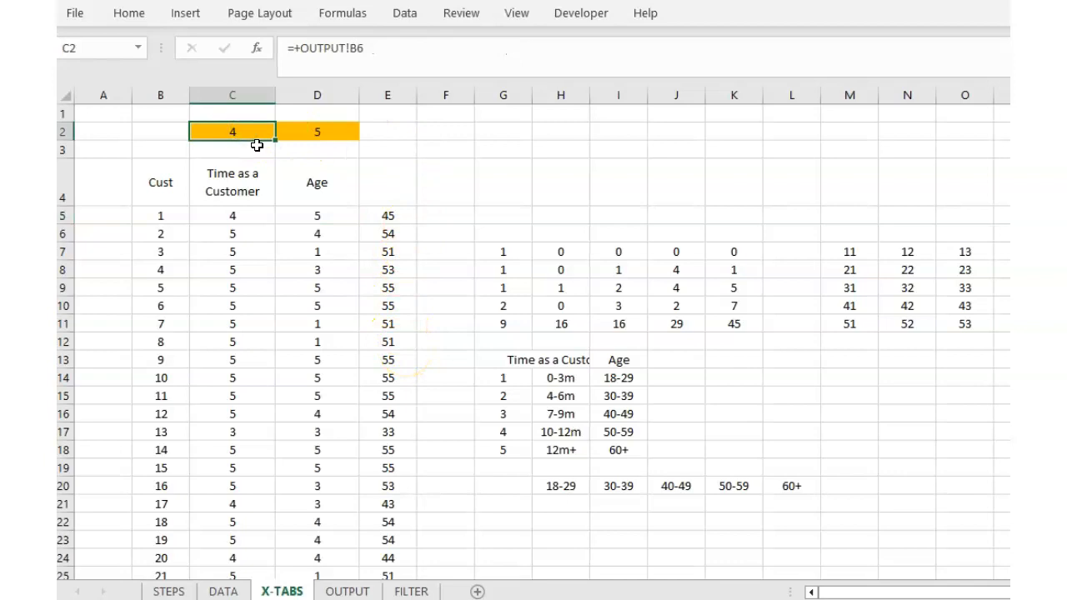
pyautogui.click(234, 215)
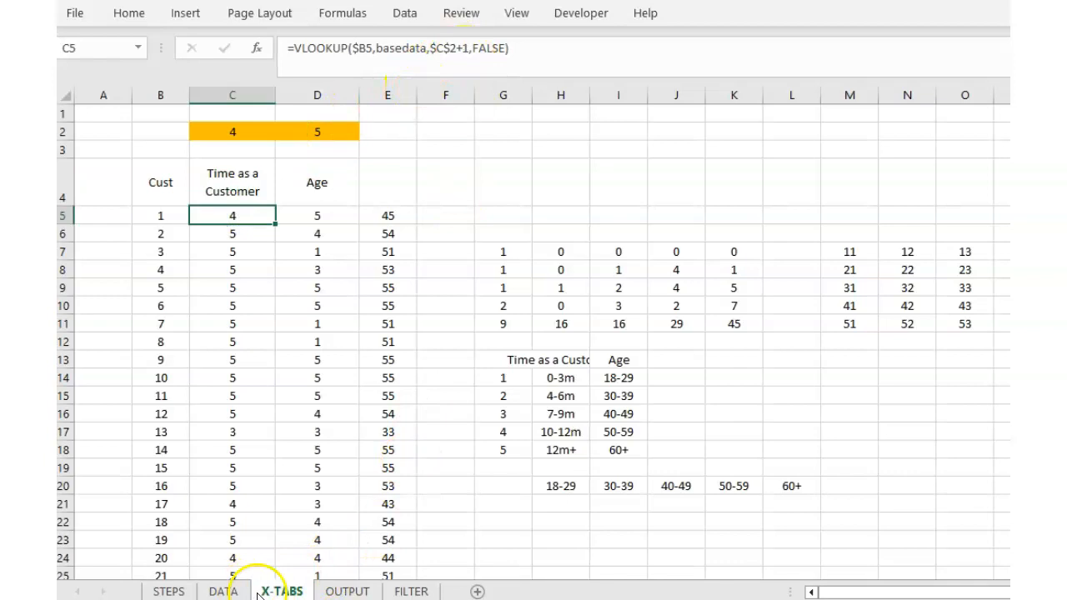
# On DATA, step along customer 1's row to the =LOOKUP(G6,custtime) Time as a Customer code.
pyautogui.click(223, 591)
pyautogui.click(428, 235)
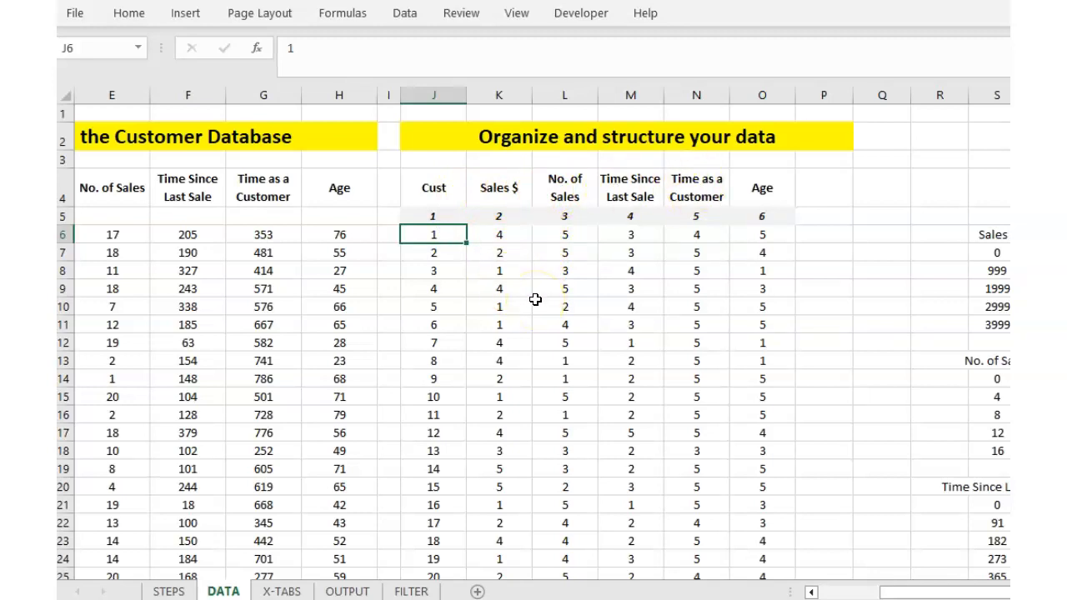
pyautogui.press('Right')
pyautogui.press('Right')
pyautogui.press('Right')
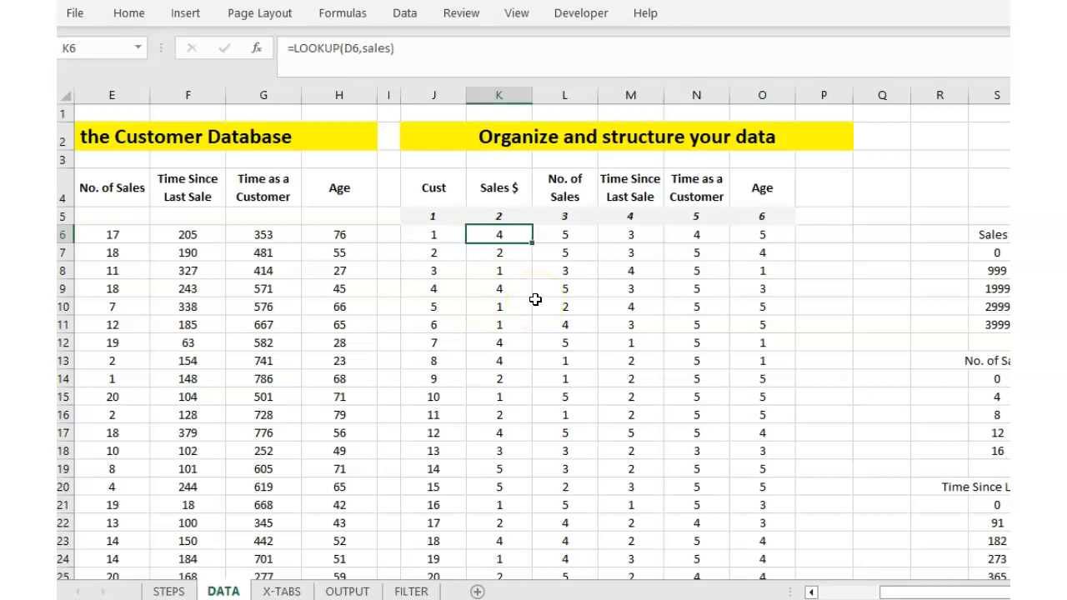
pyautogui.press('Right')
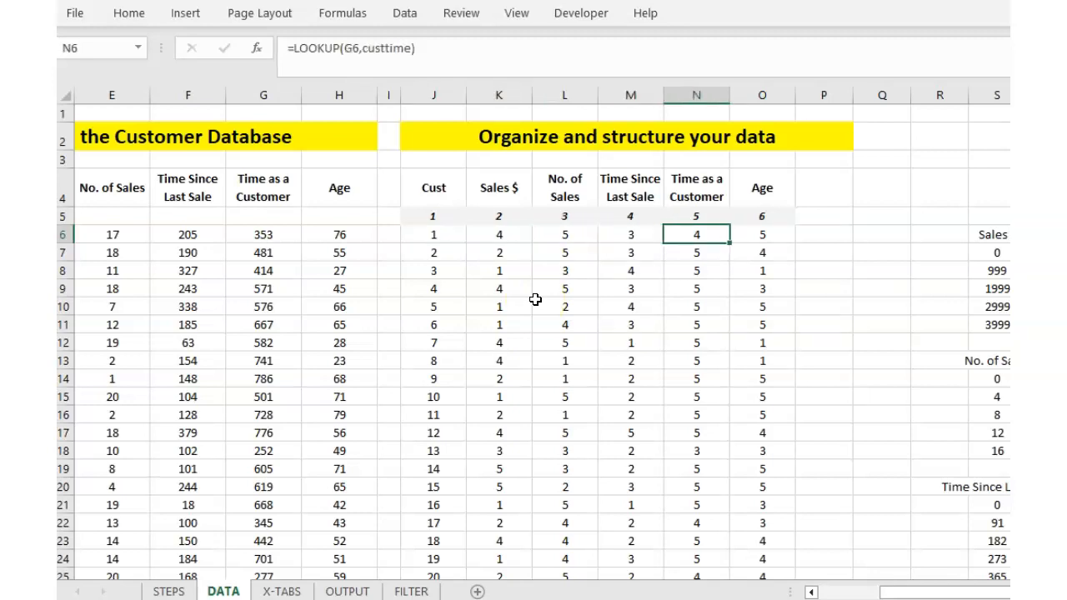
pyautogui.click(435, 232)
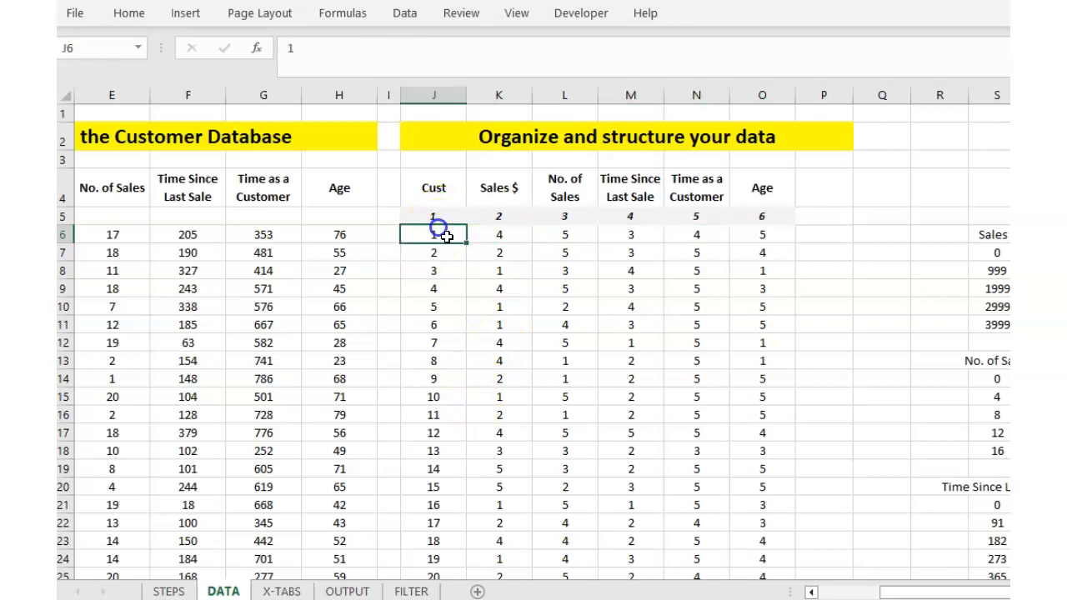
pyautogui.click(349, 590)
pyautogui.click(440, 153)
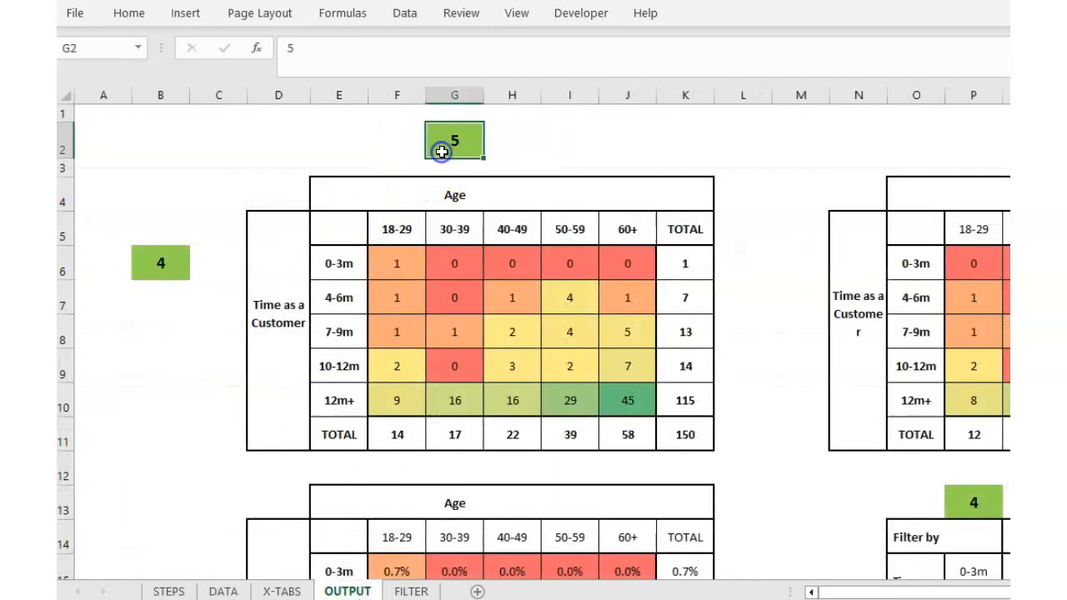
pyautogui.write('1')
pyautogui.press('Return')
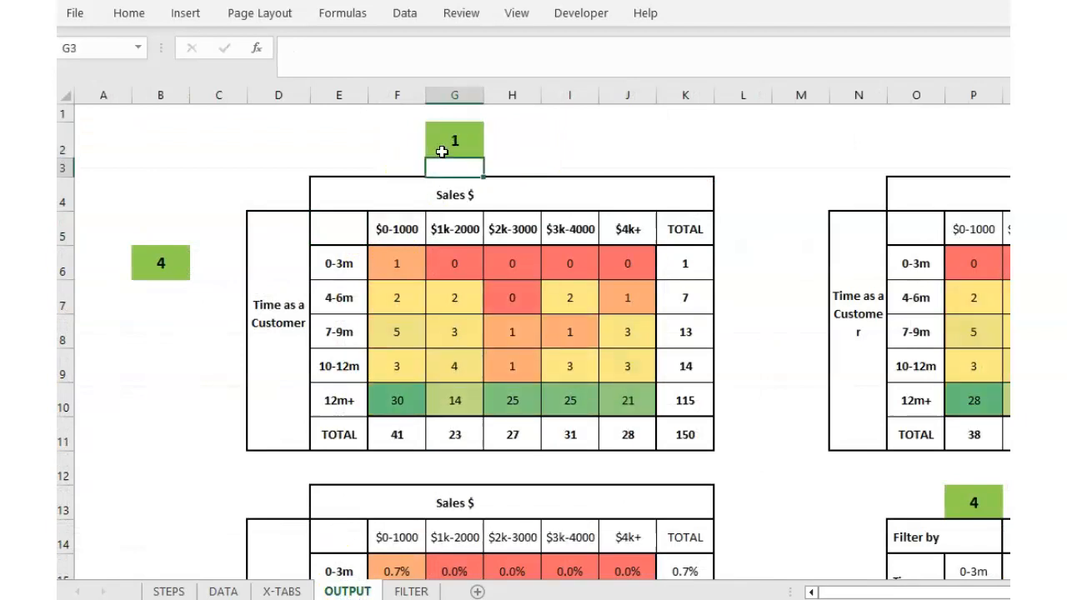
pyautogui.click(283, 591)
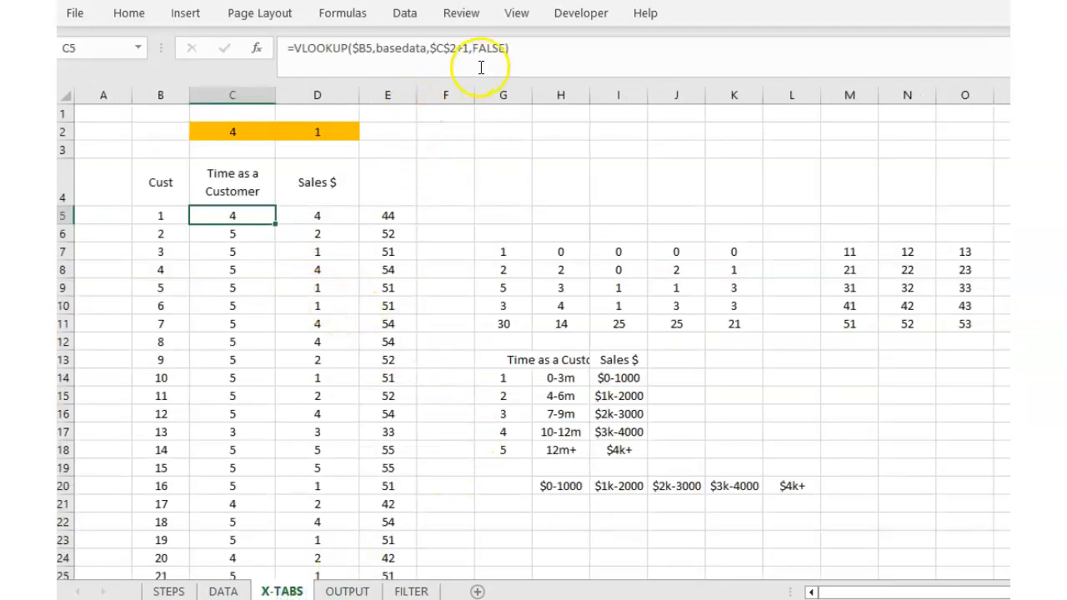
pyautogui.click(326, 136)
pyautogui.click(332, 216)
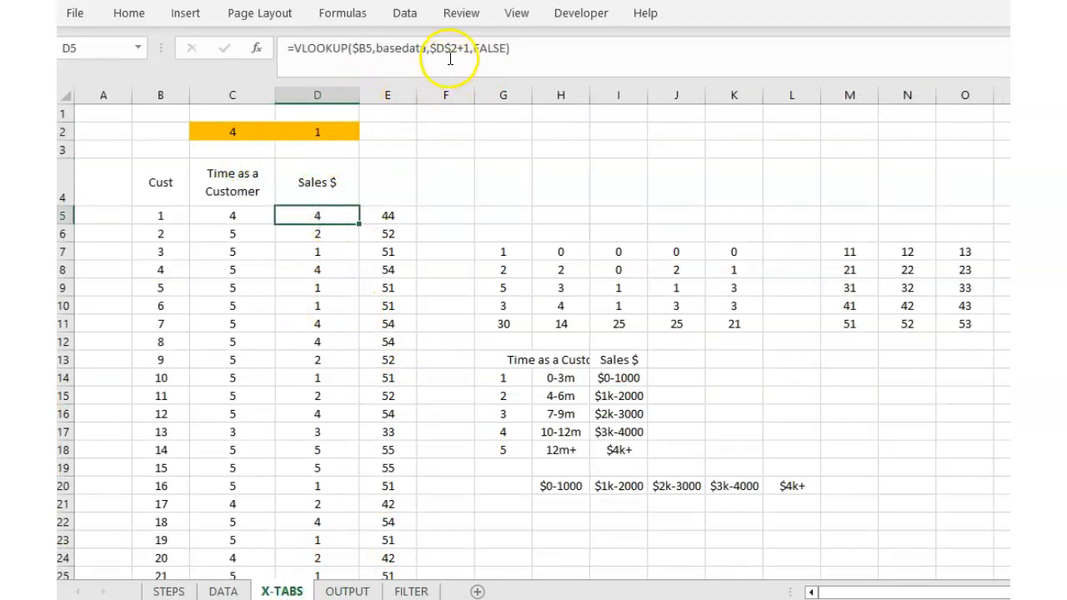
pyautogui.click(323, 136)
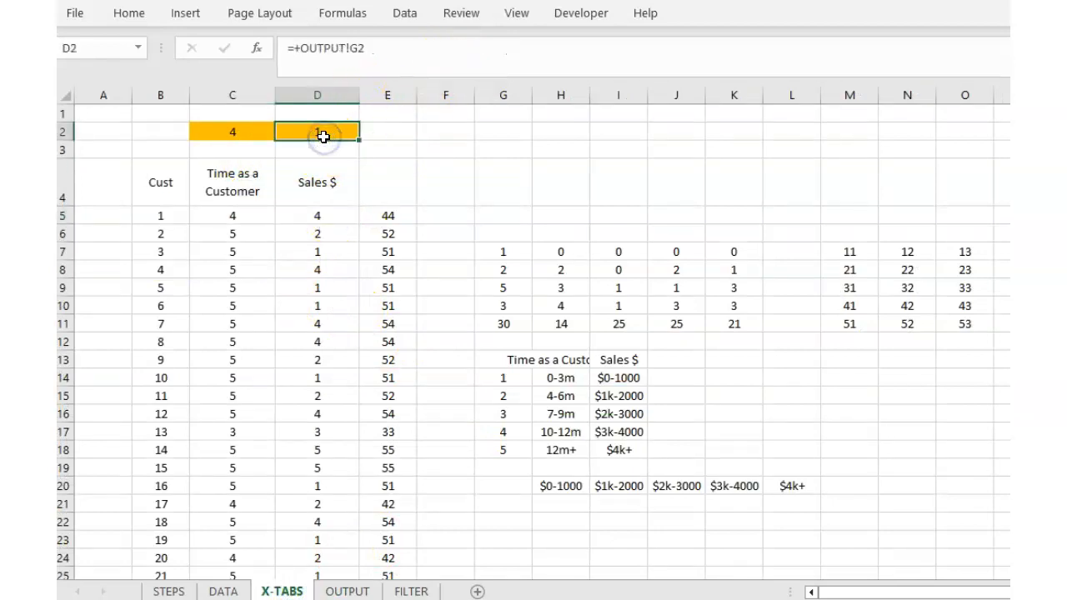
pyautogui.click(357, 219)
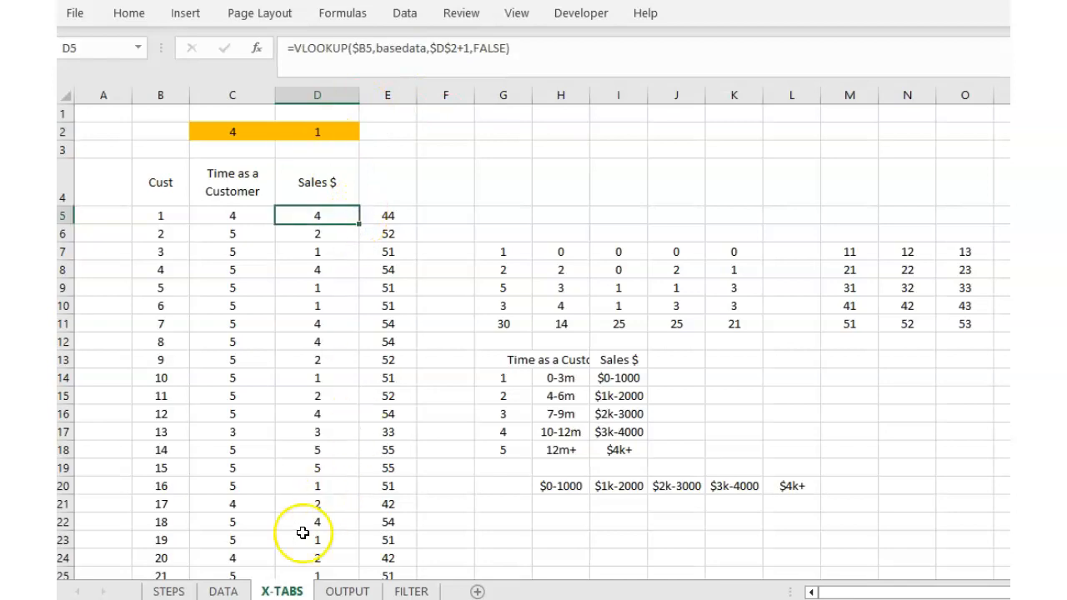
pyautogui.click(223, 591)
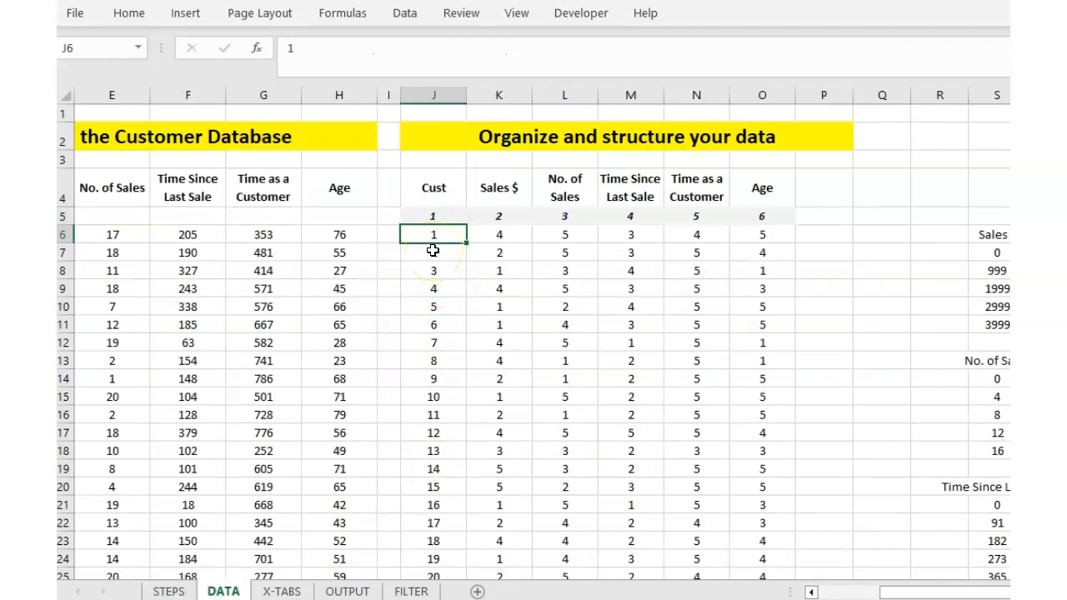
pyautogui.press('Right')
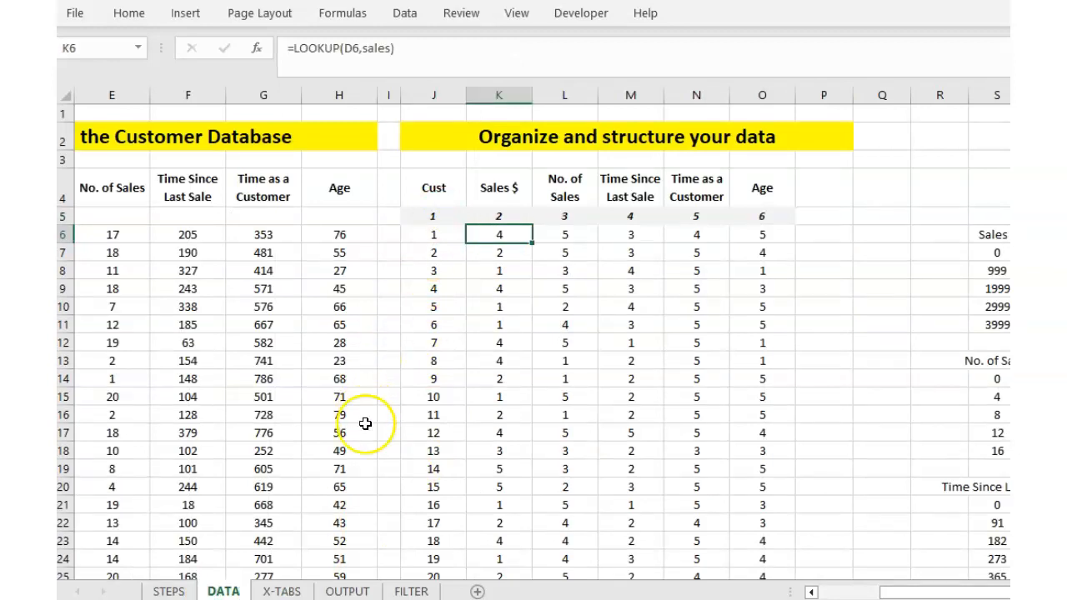
pyautogui.click(284, 591)
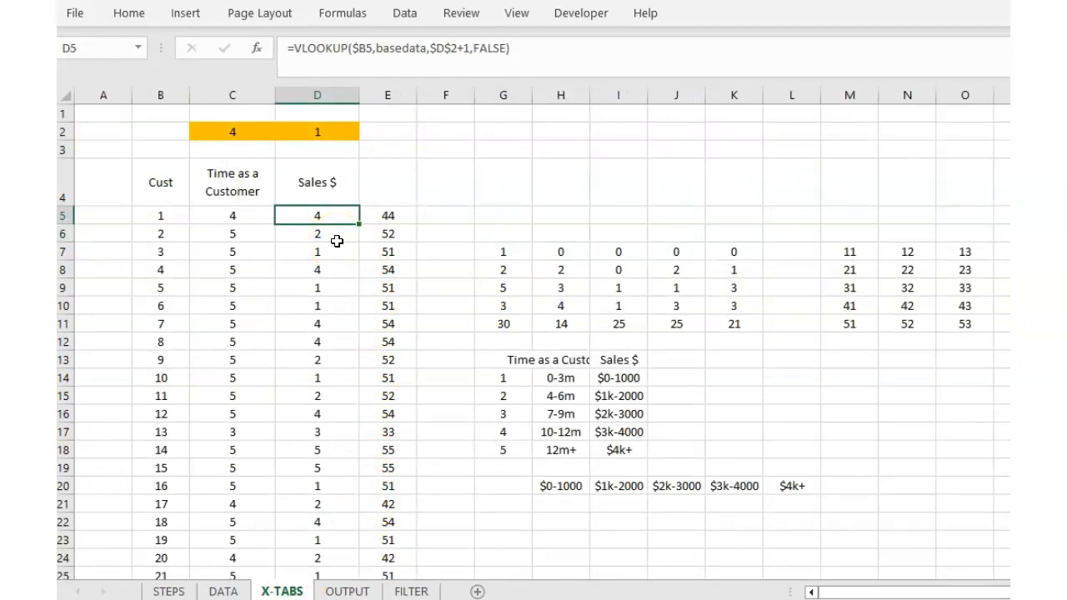
pyautogui.click(347, 591)
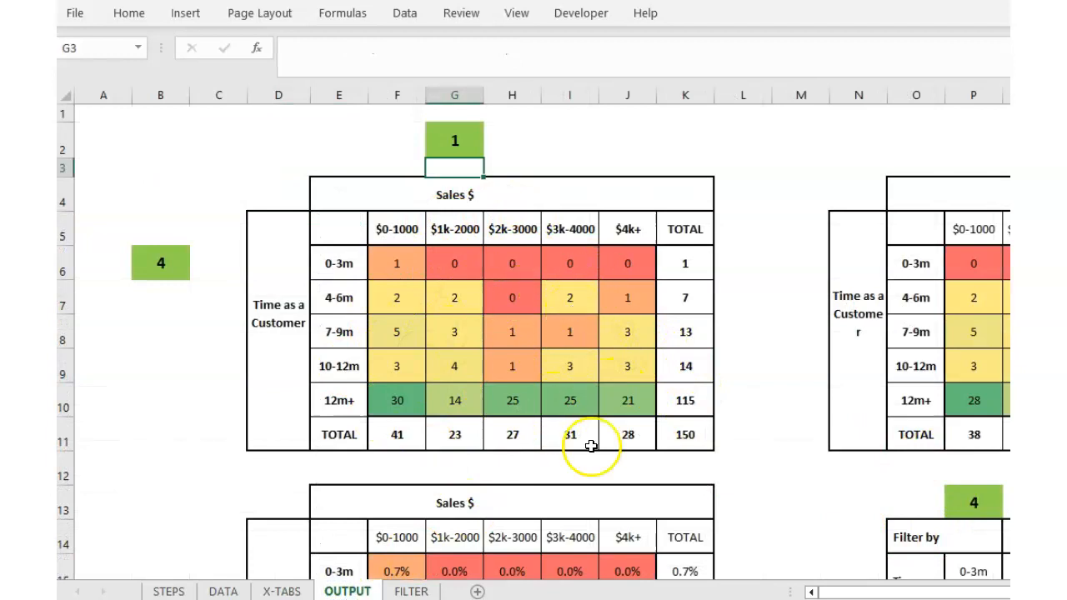
pyautogui.click(280, 591)
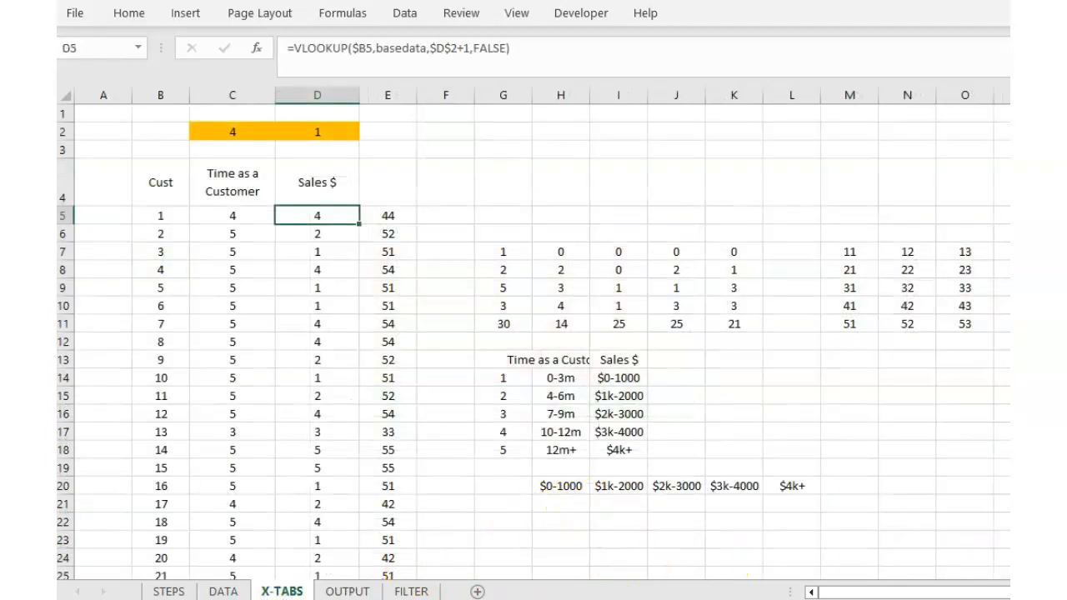
pyautogui.hscroll(4, 534, 334)
pyautogui.moveTo(567, 252); pyautogui.dragTo(794, 325)
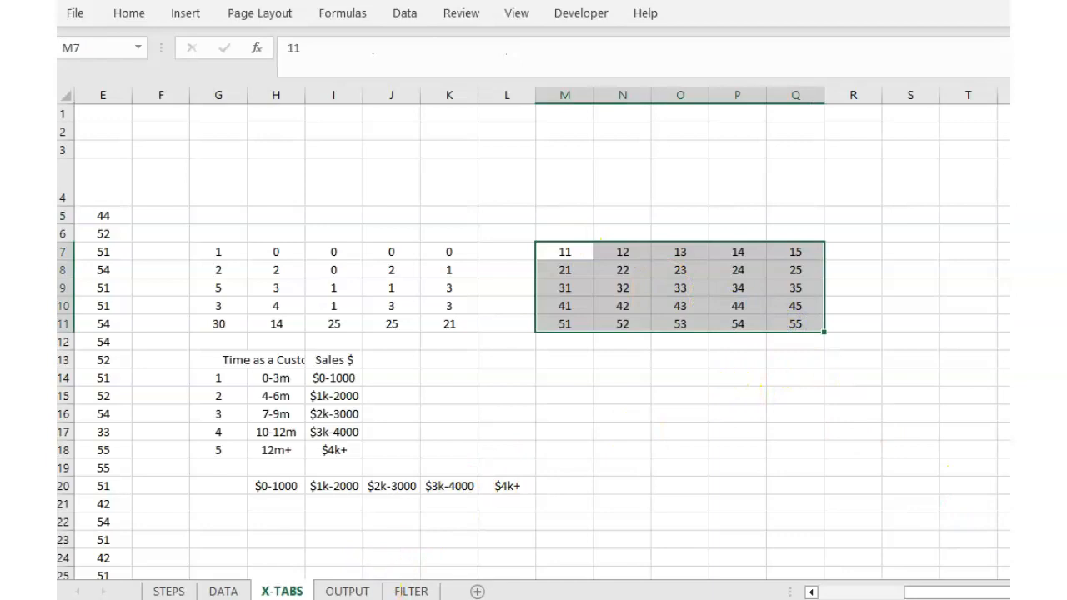
pyautogui.click(348, 591)
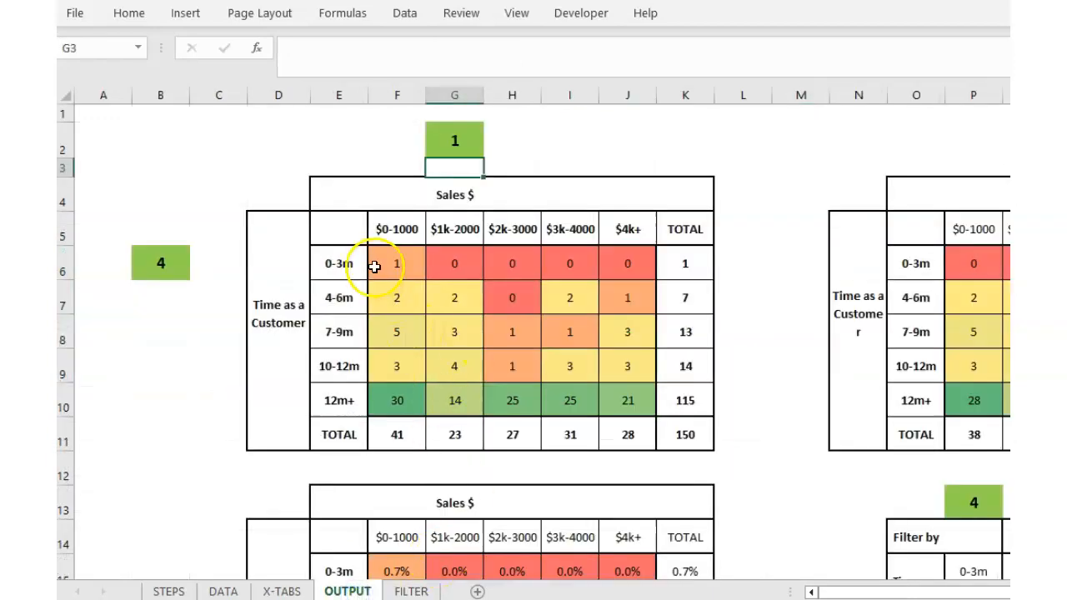
pyautogui.click(419, 268)
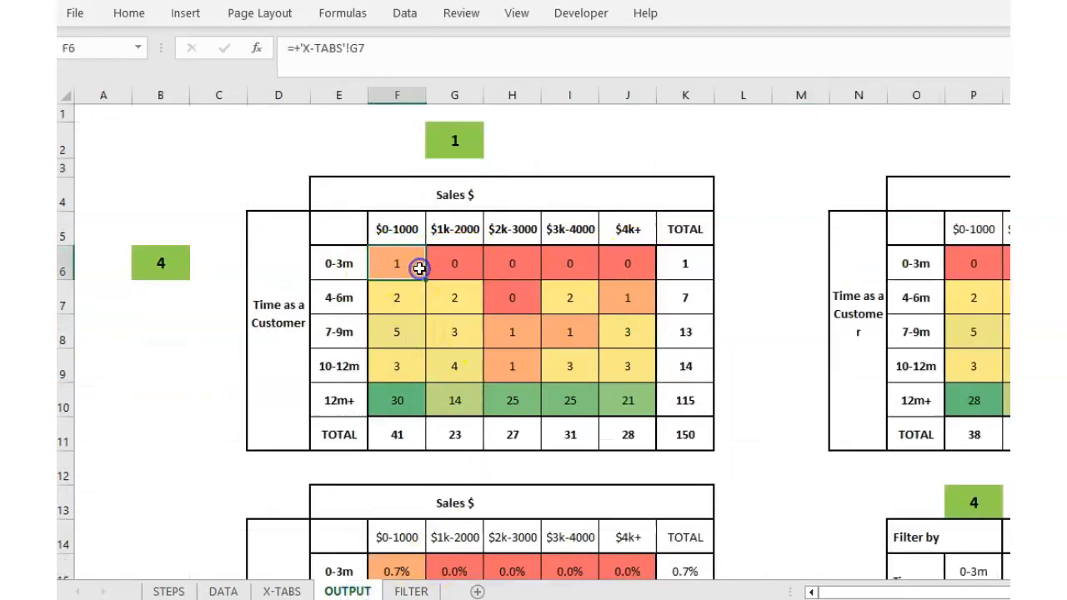
pyautogui.click(450, 263)
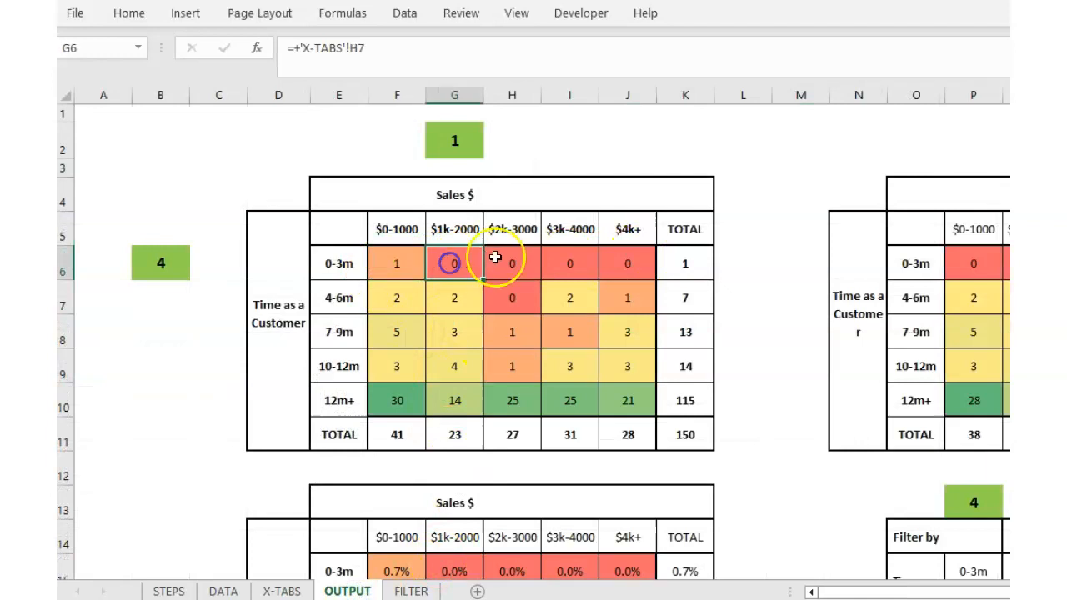
pyautogui.click(564, 262)
pyautogui.click(634, 255)
pyautogui.click(393, 294)
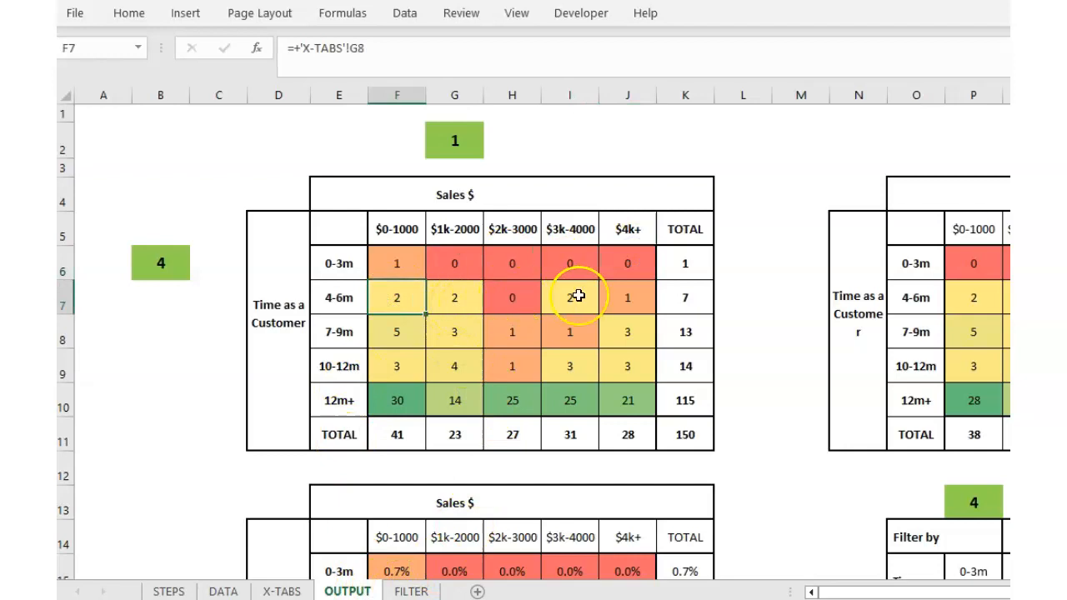
pyautogui.click(288, 592)
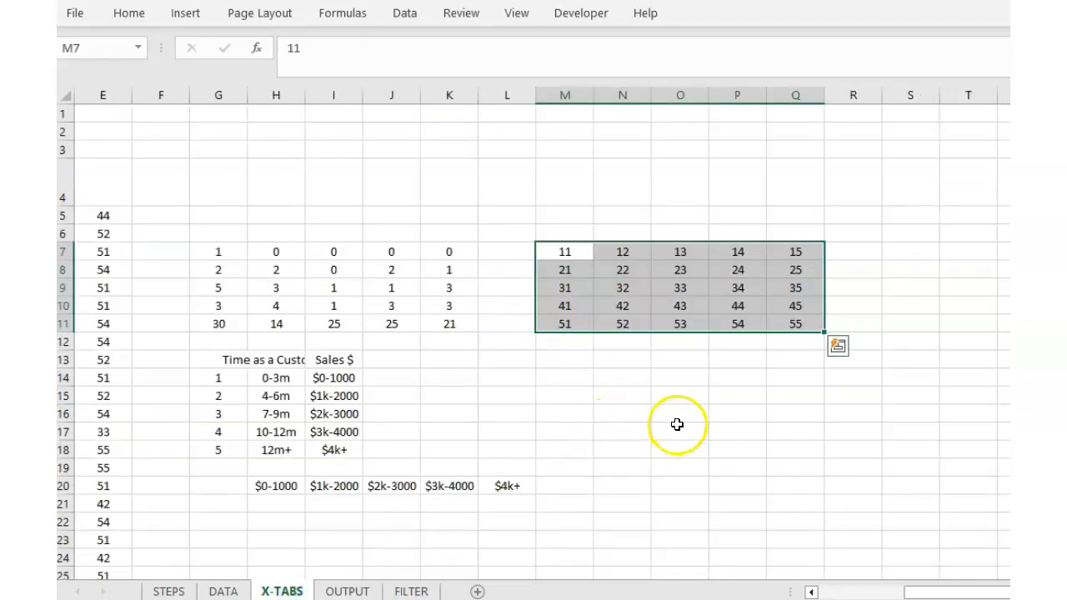
pyautogui.click(679, 430)
pyautogui.click(577, 252)
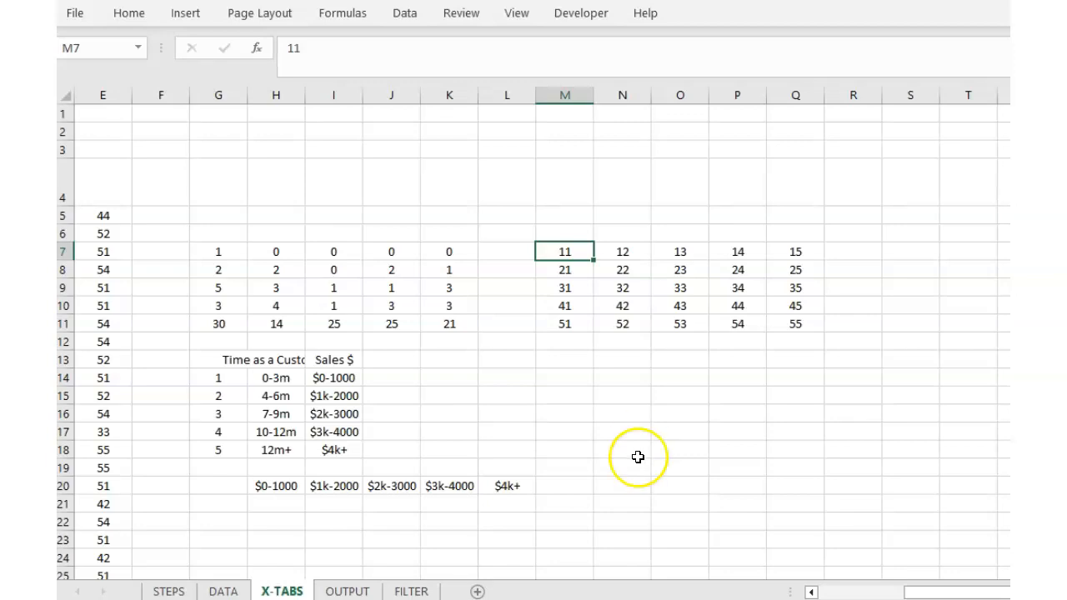
pyautogui.moveTo(939, 595); pyautogui.dragTo(819, 569)
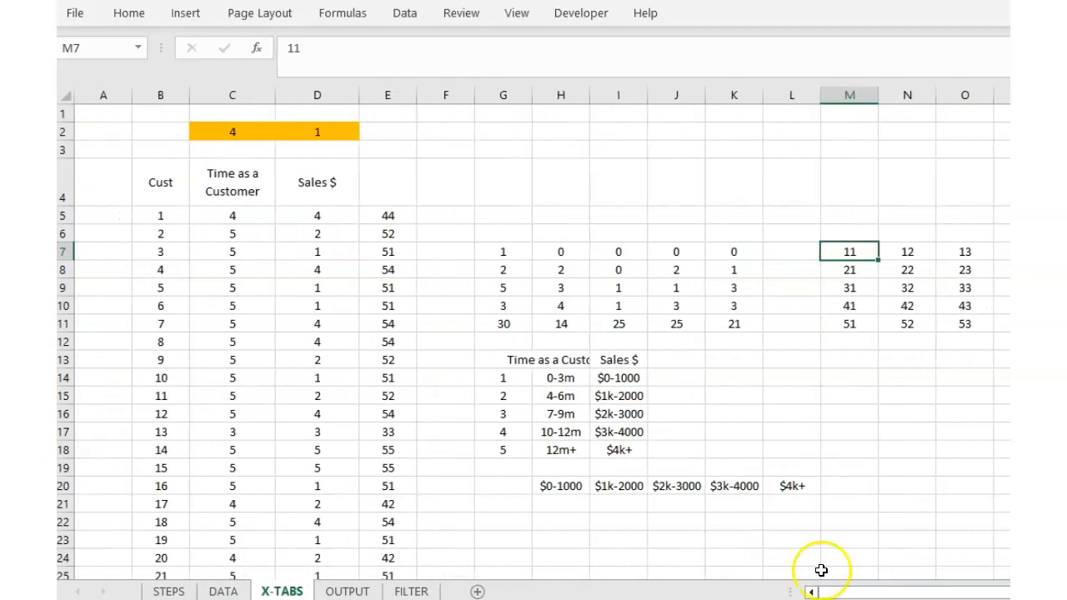
pyautogui.click(231, 220)
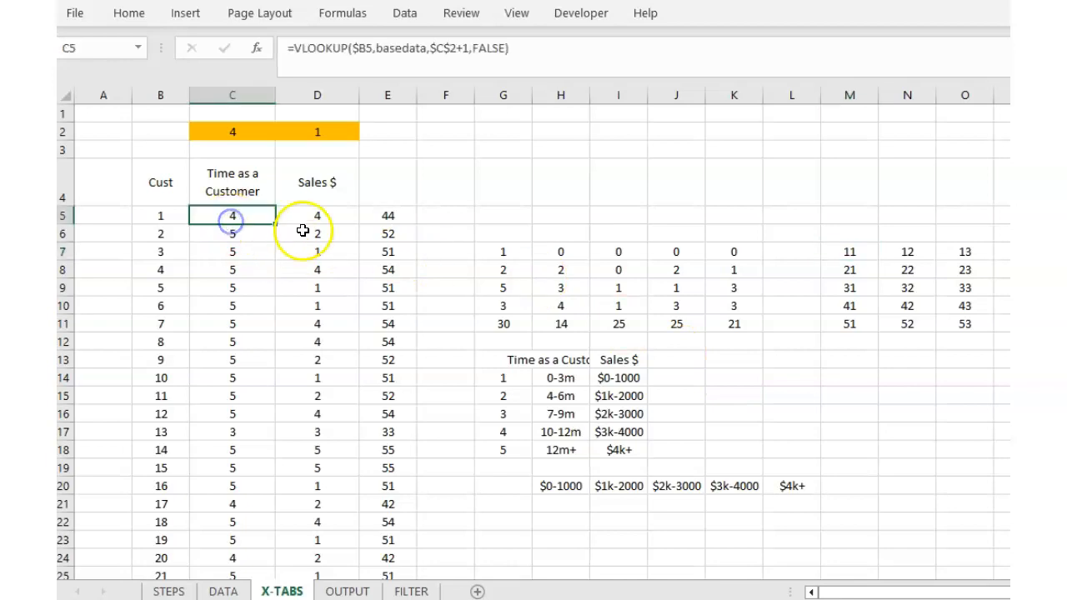
pyautogui.click(310, 219)
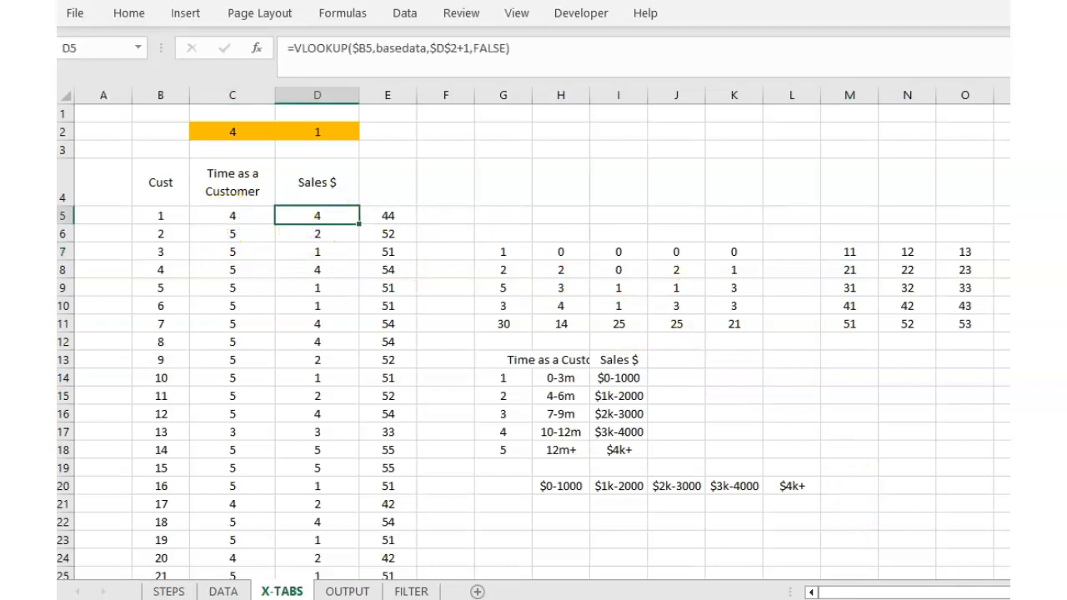
pyautogui.hscroll(3, 537, 333)
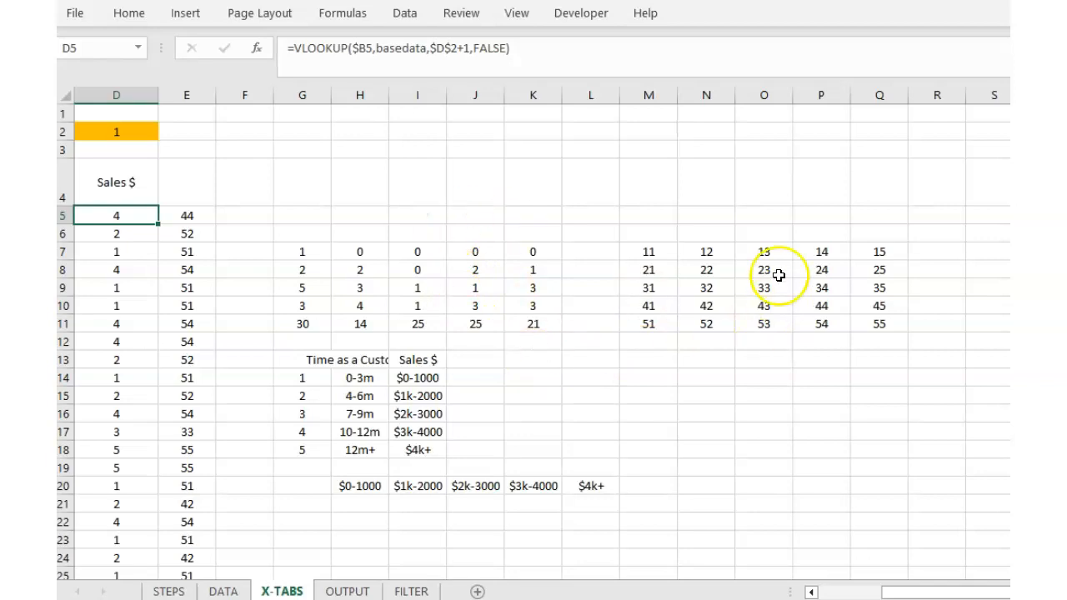
pyautogui.moveTo(975, 592); pyautogui.dragTo(929, 590)
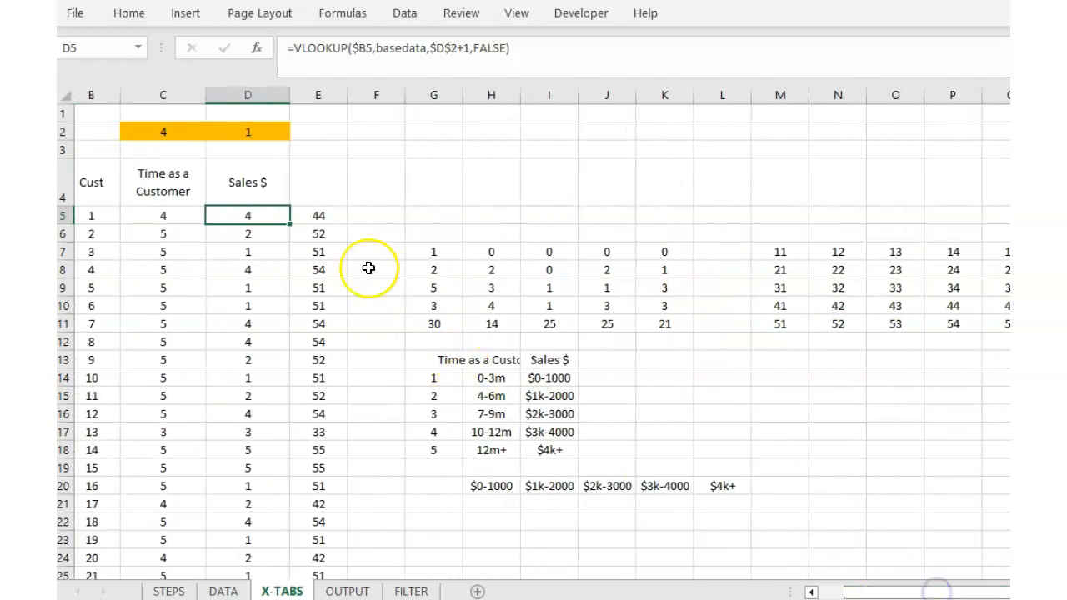
pyautogui.click(320, 216)
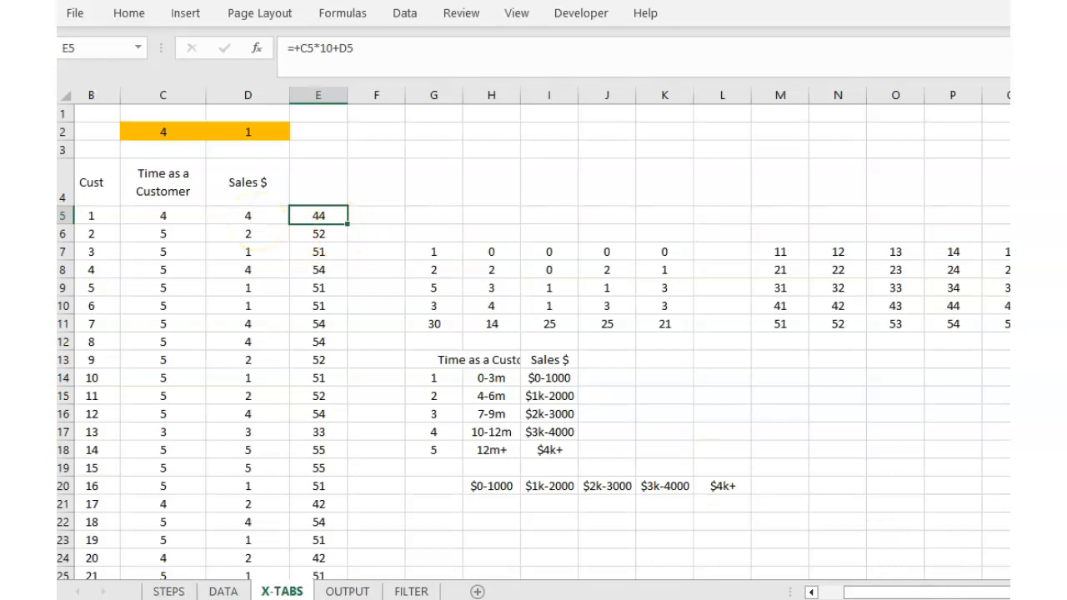
pyautogui.hscroll(2, 542, 334)
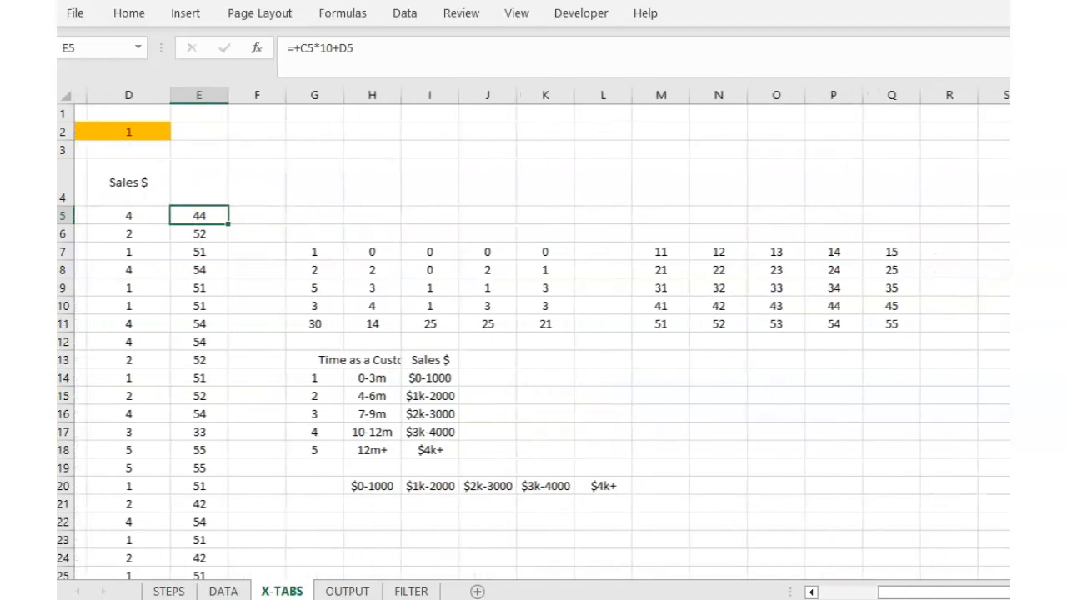
pyautogui.click(831, 310)
pyautogui.moveTo(988, 594); pyautogui.dragTo(943, 593)
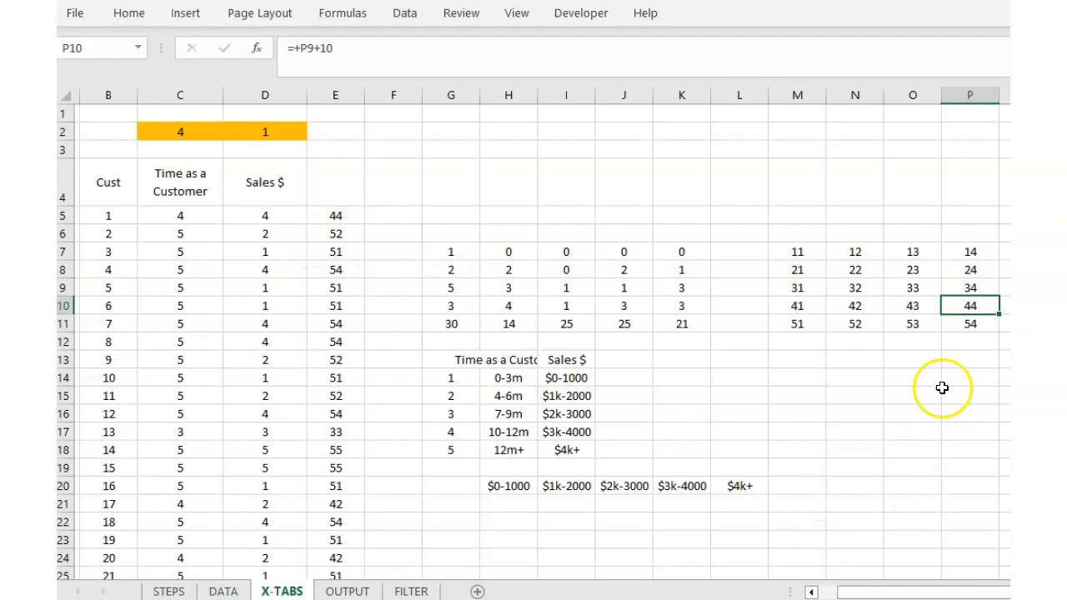
pyautogui.click(852, 332)
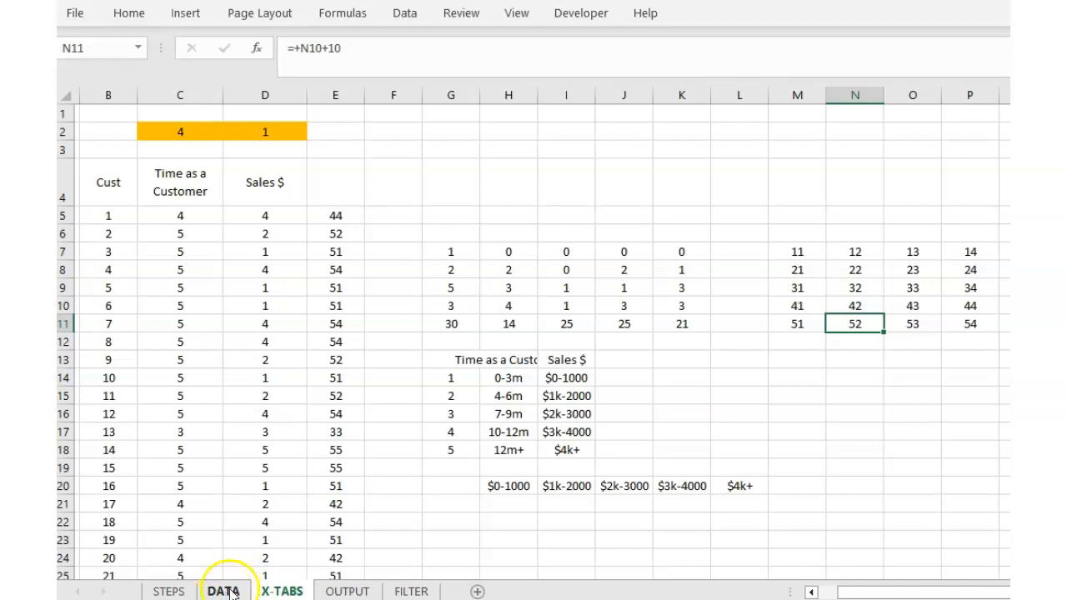
pyautogui.click(332, 213)
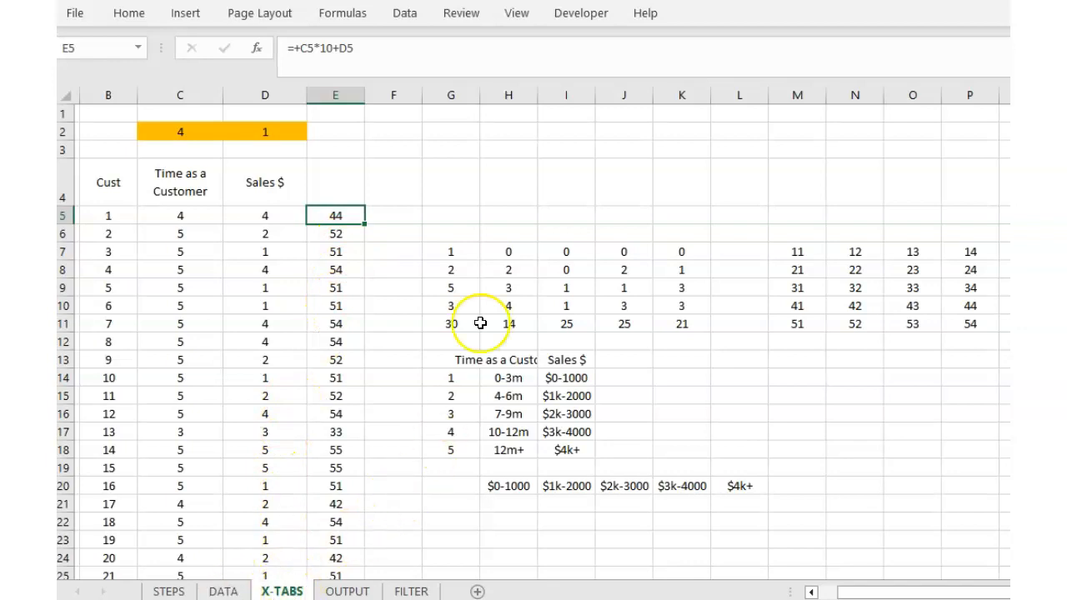
pyautogui.click(445, 249)
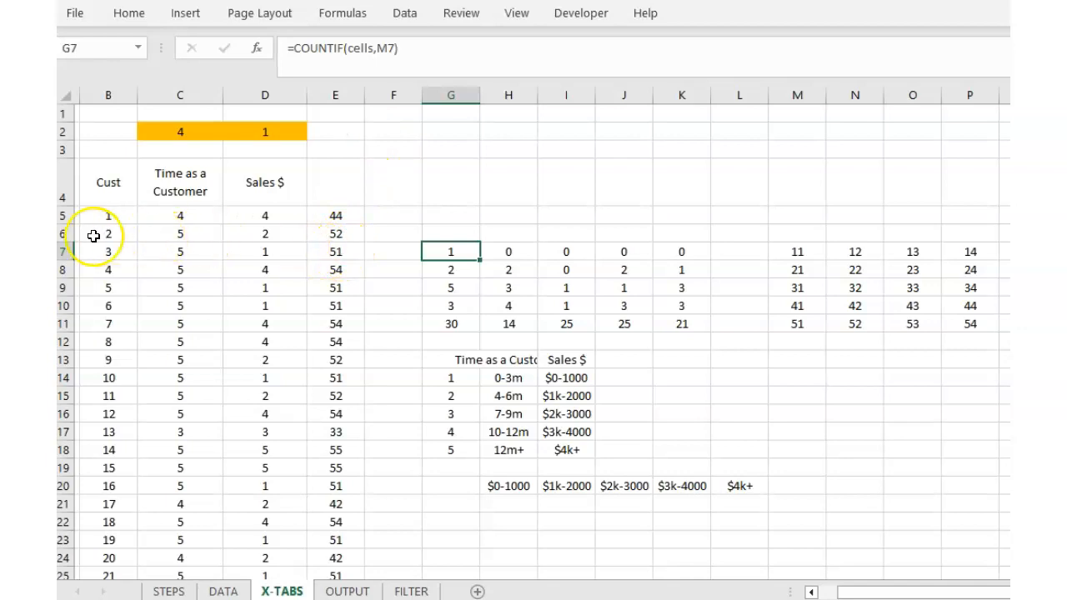
# Highlight the named range 'cells' on X-TABS, then clear the highlight.
pyautogui.click(80, 52)
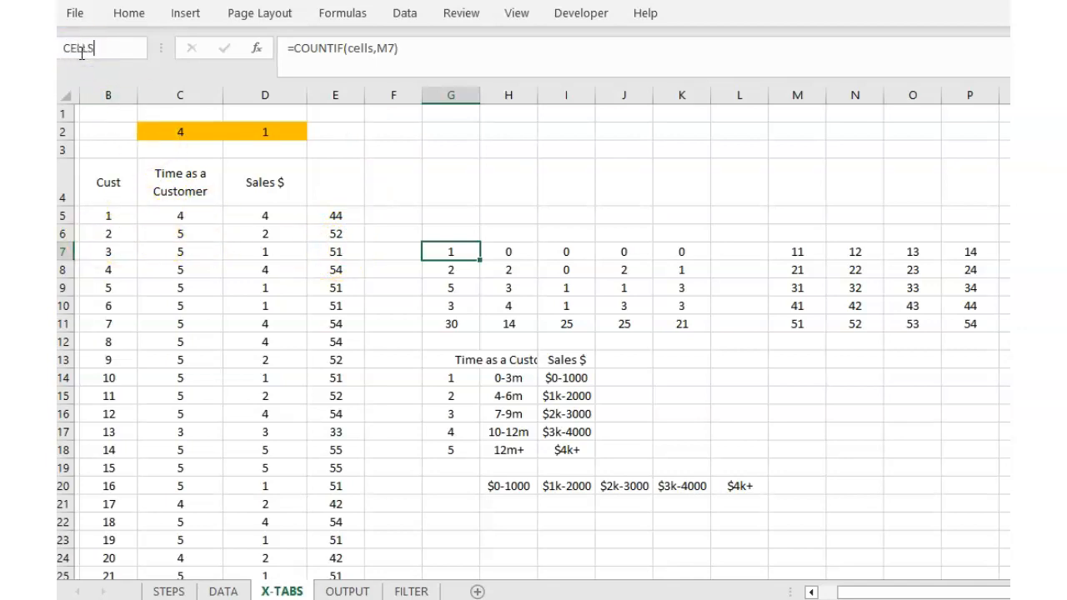
pyautogui.press('Return')
pyautogui.scroll(2, 481, 214)
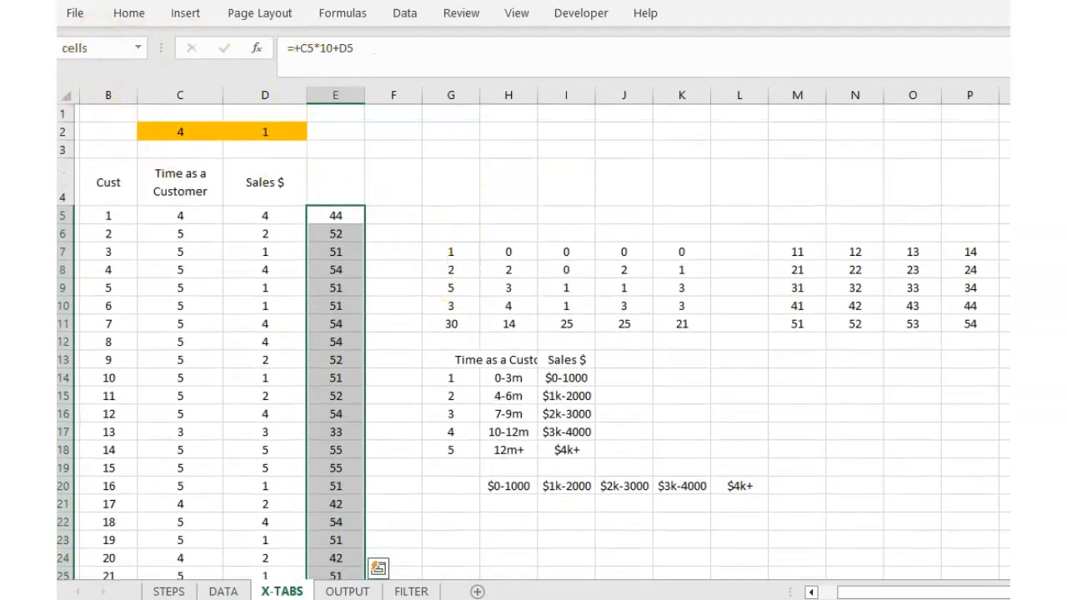
pyautogui.click(741, 421)
# Check the COUNTIF formulas in G7 and G8 and the code formulas in M7 and M8.
pyautogui.click(450, 252)
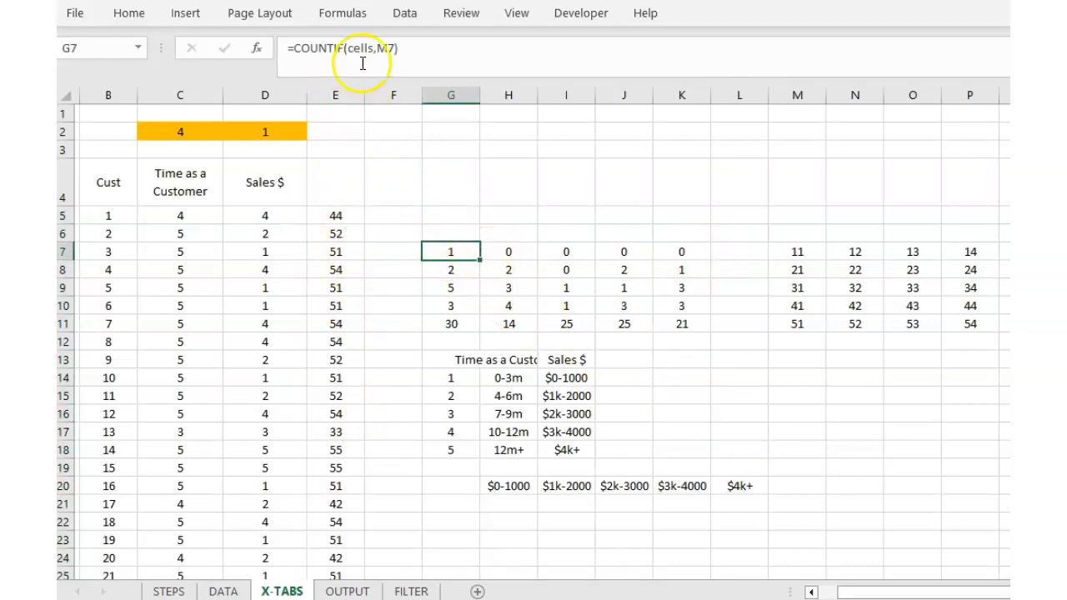
pyautogui.click(800, 253)
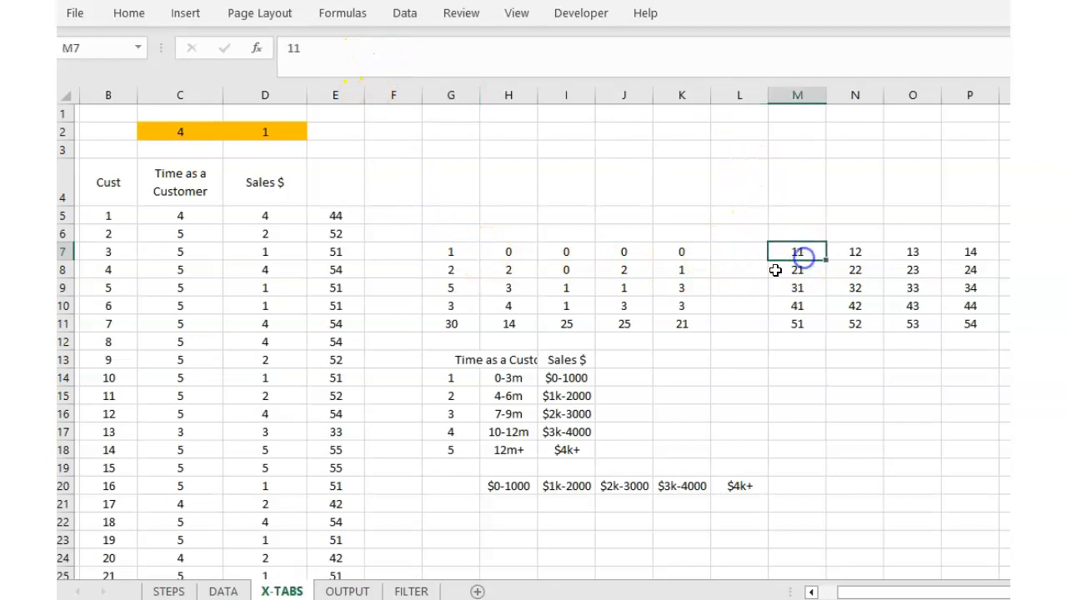
pyautogui.click(463, 254)
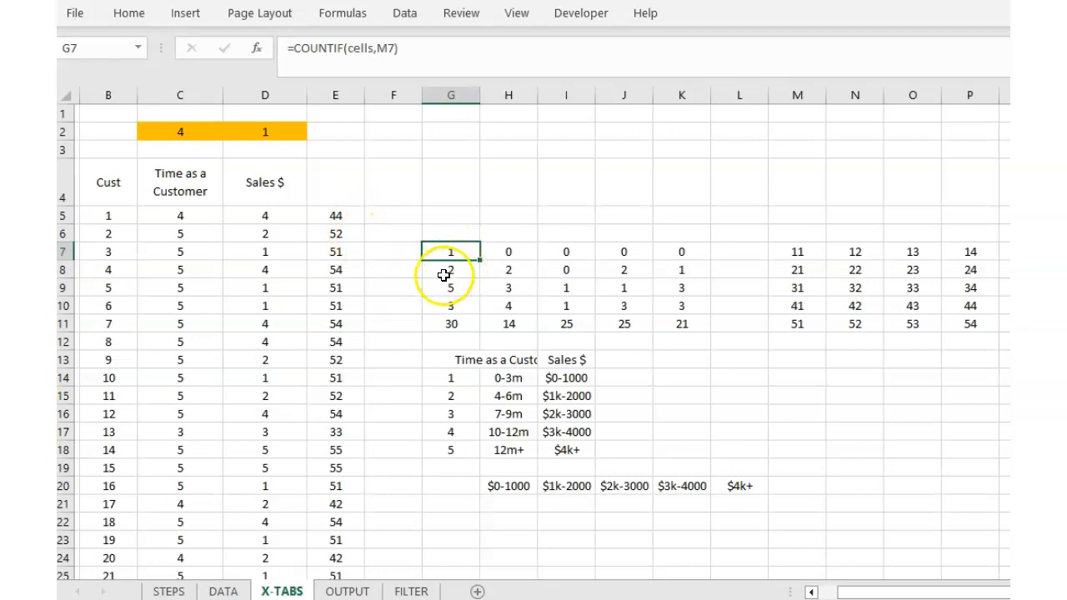
pyautogui.click(793, 273)
pyautogui.click(467, 269)
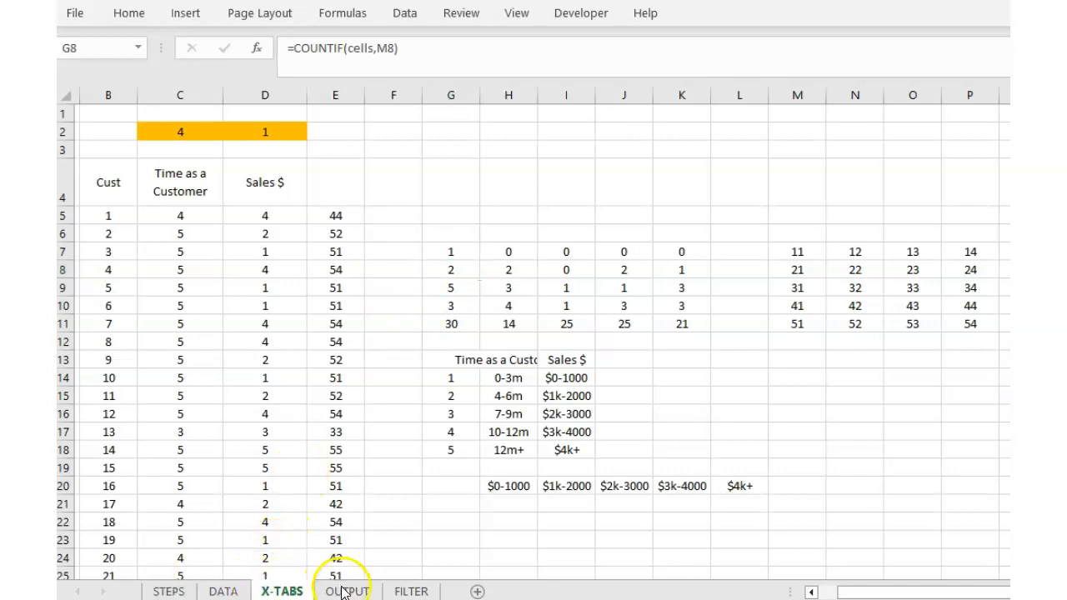
pyautogui.click(347, 592)
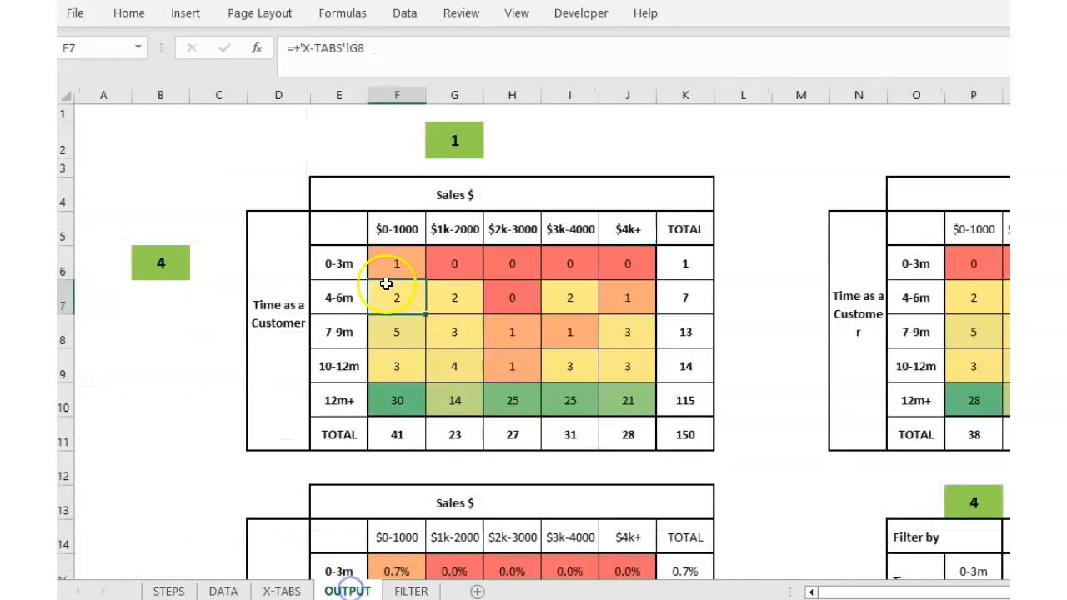
# Set the OUTPUT column selector in G2 to 5 and the row selector in B6 to 1.
pyautogui.click(450, 148)
pyautogui.write('5')
pyautogui.press('Return')
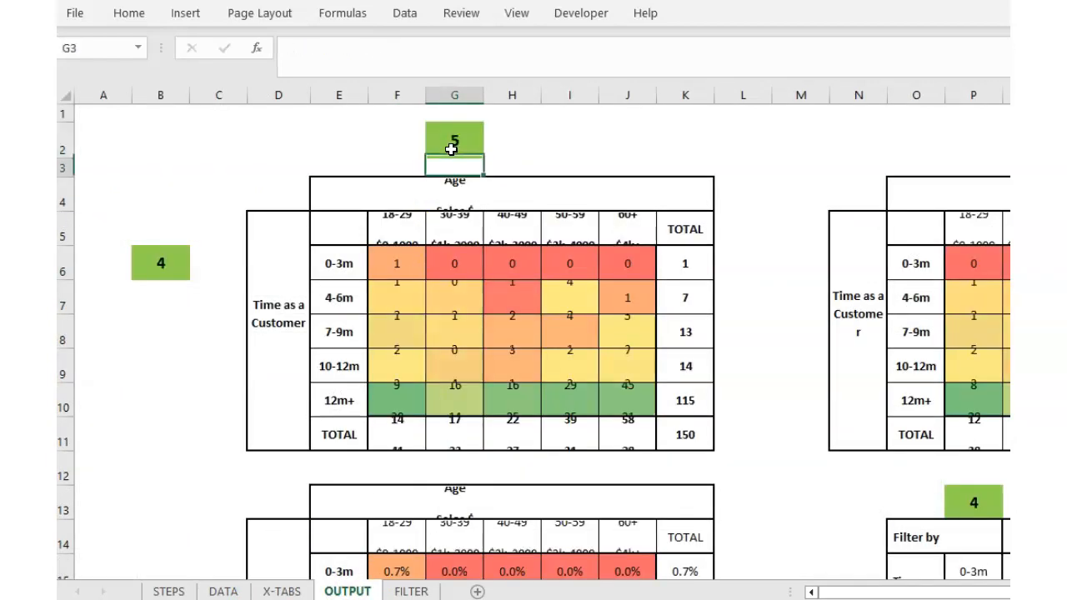
pyautogui.click(183, 272)
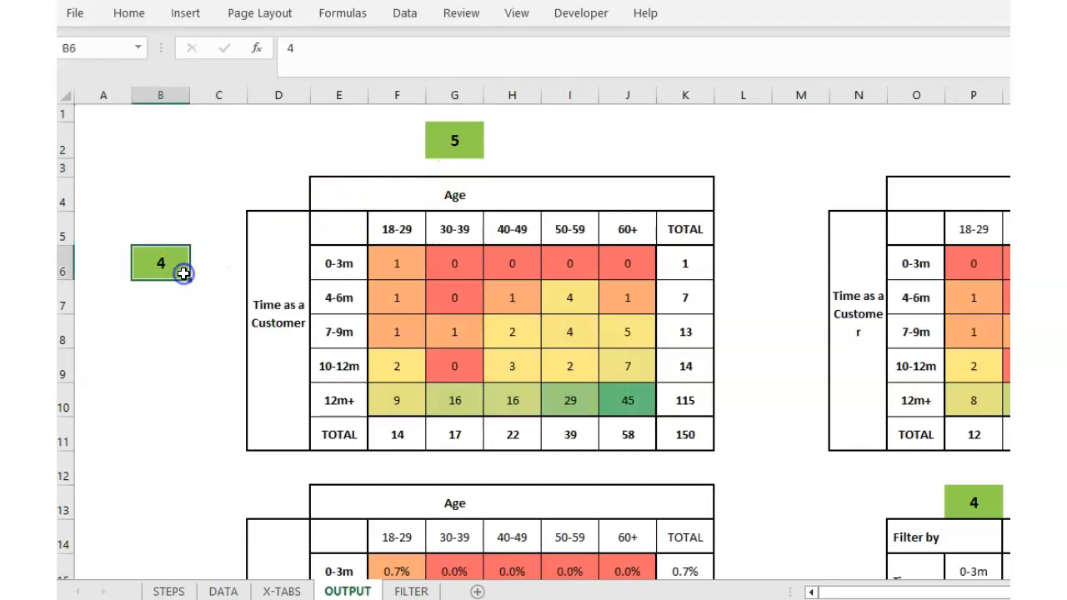
pyautogui.press('Return')
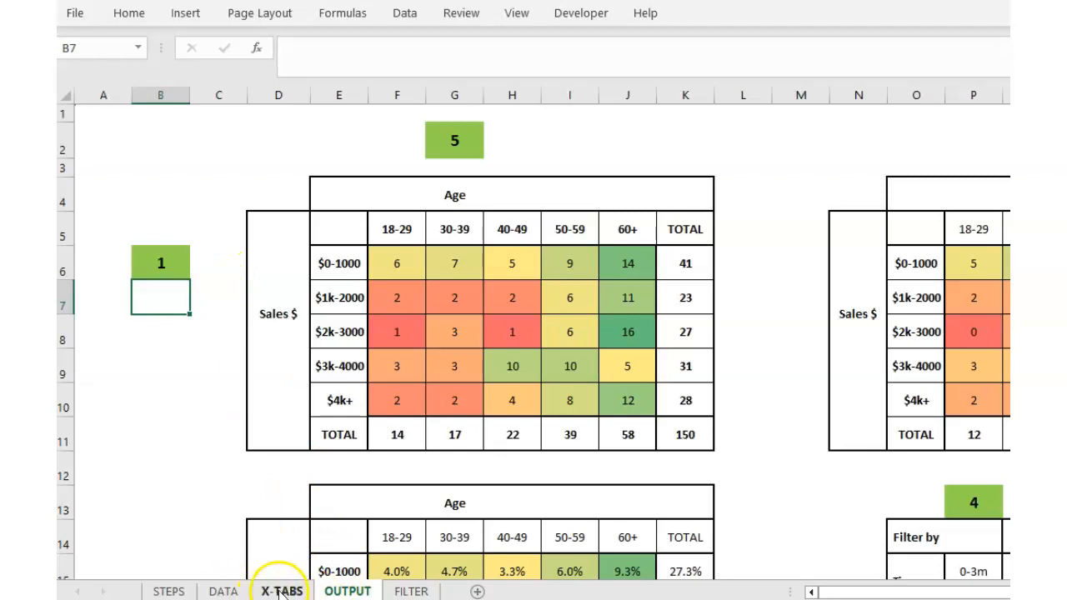
pyautogui.click(223, 591)
pyautogui.moveTo(924, 592); pyautogui.dragTo(821, 593)
# Trace customer 1's sales and age from DATA to X-TABS codes in C5, D5, E5 and Q10.
pyautogui.click(269, 235)
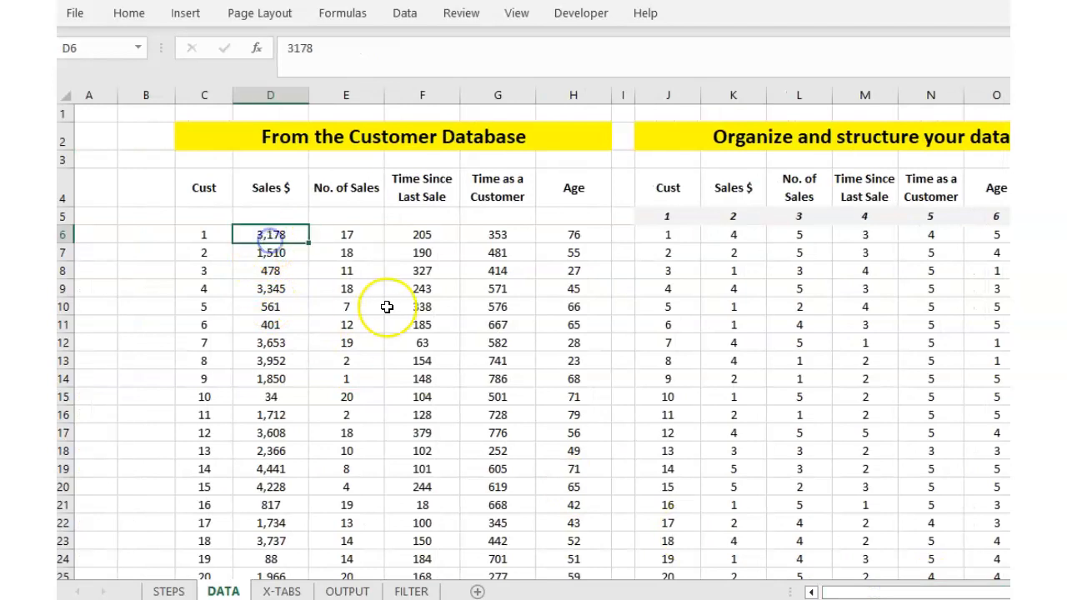
pyautogui.click(593, 240)
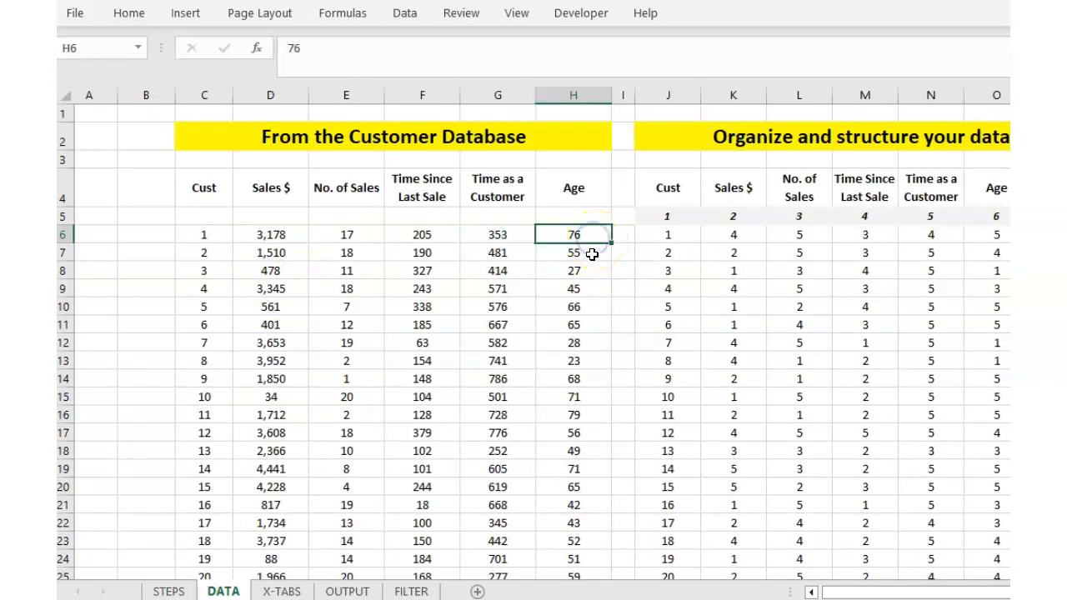
pyautogui.click(282, 591)
pyautogui.click(175, 215)
pyautogui.click(252, 216)
pyautogui.click(337, 214)
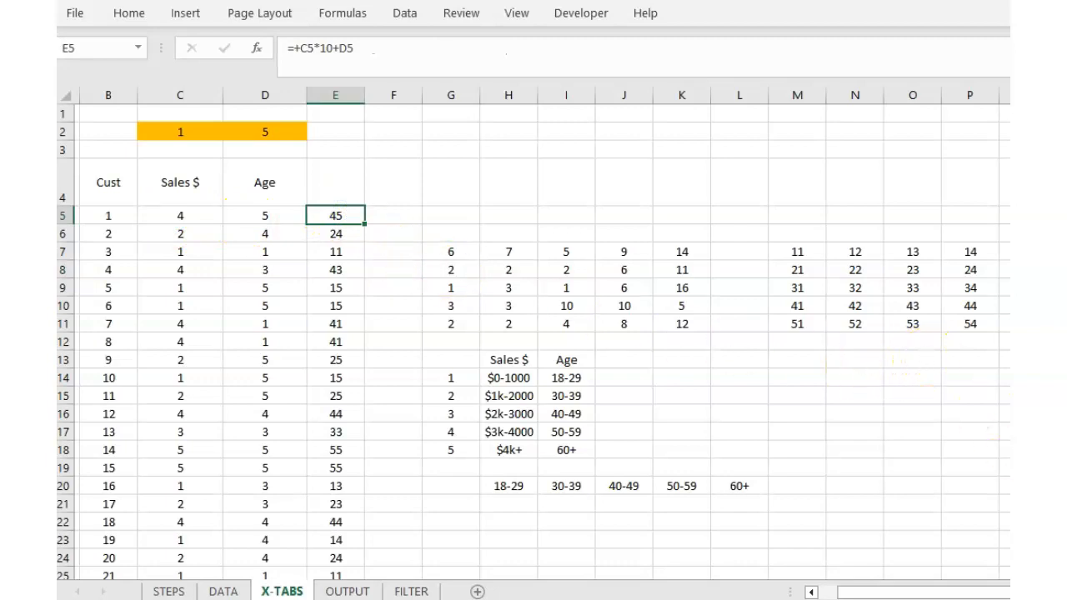
pyautogui.hscroll(1, 537, 344)
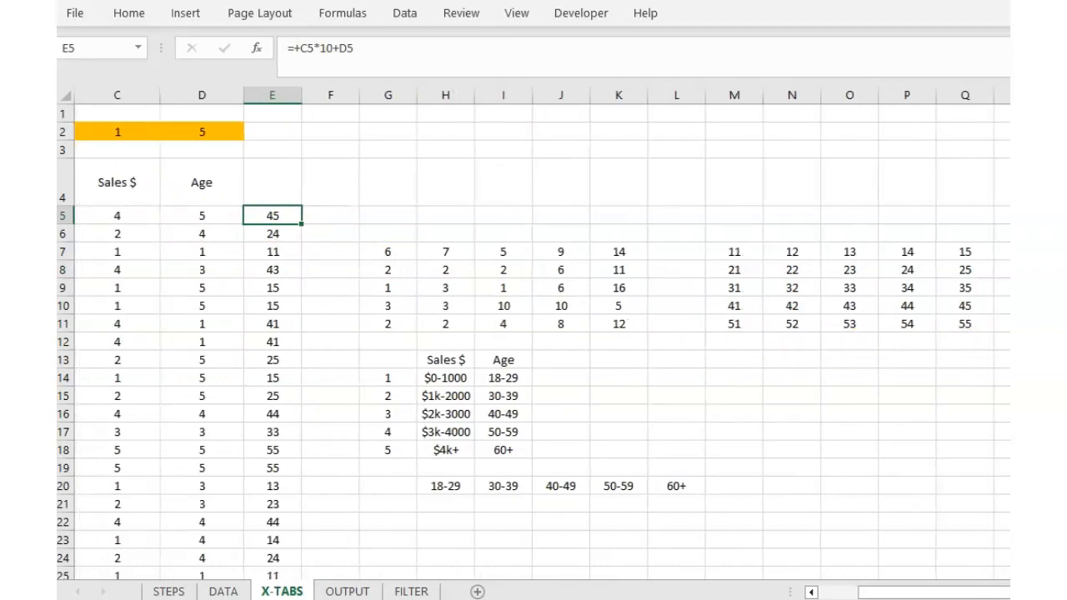
pyautogui.click(965, 305)
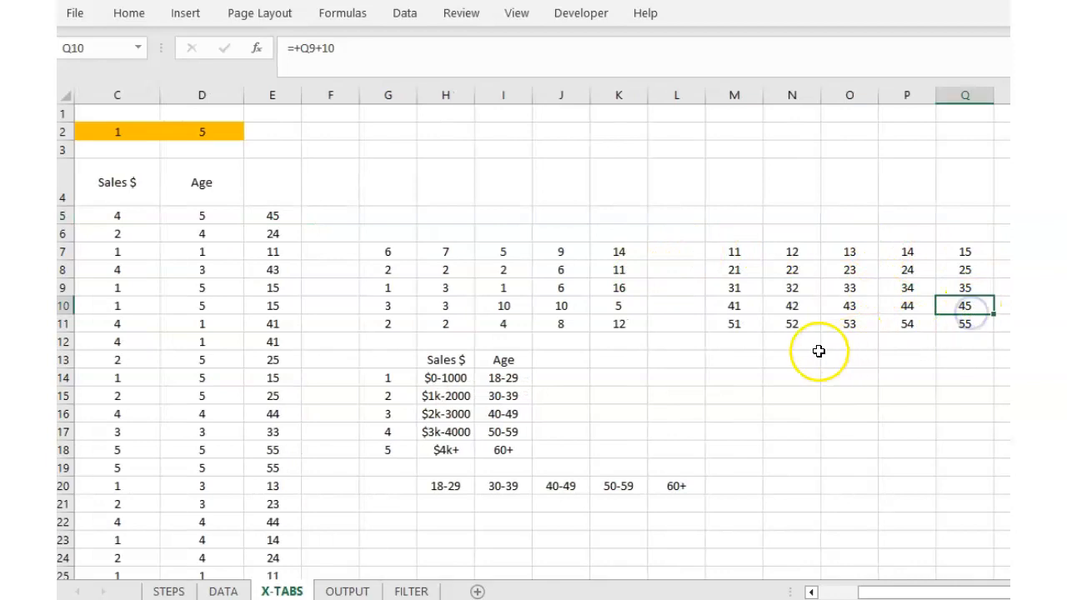
pyautogui.click(349, 591)
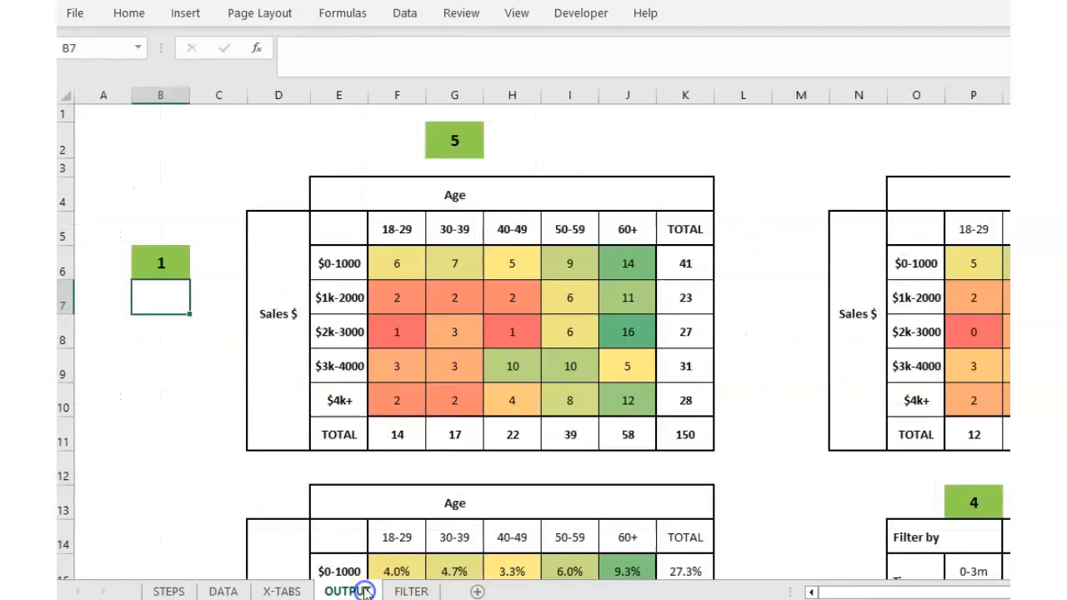
pyautogui.click(615, 366)
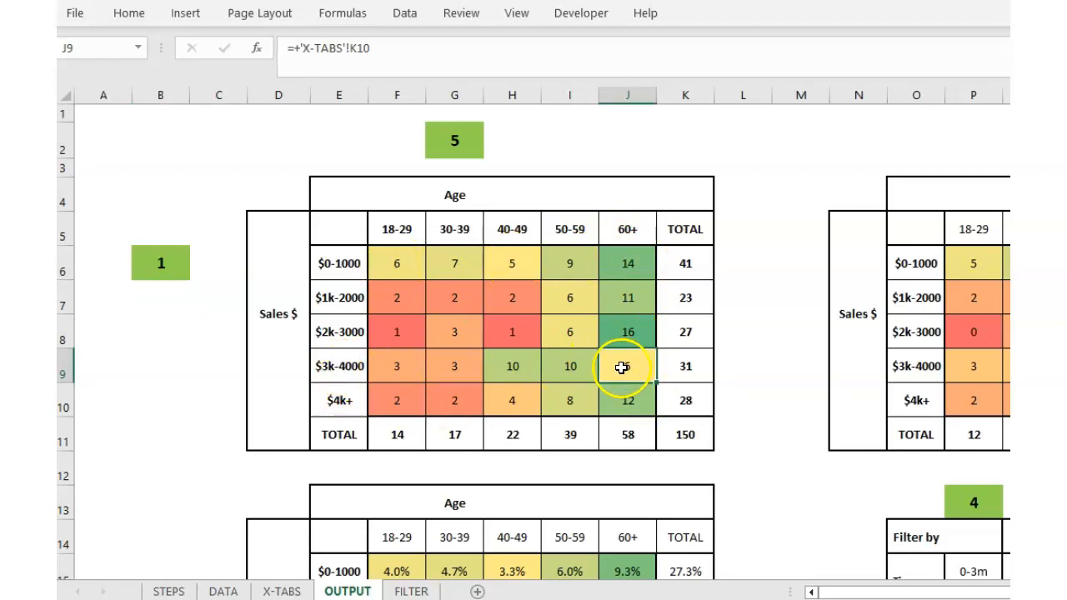
pyautogui.click(224, 590)
pyautogui.click(278, 251)
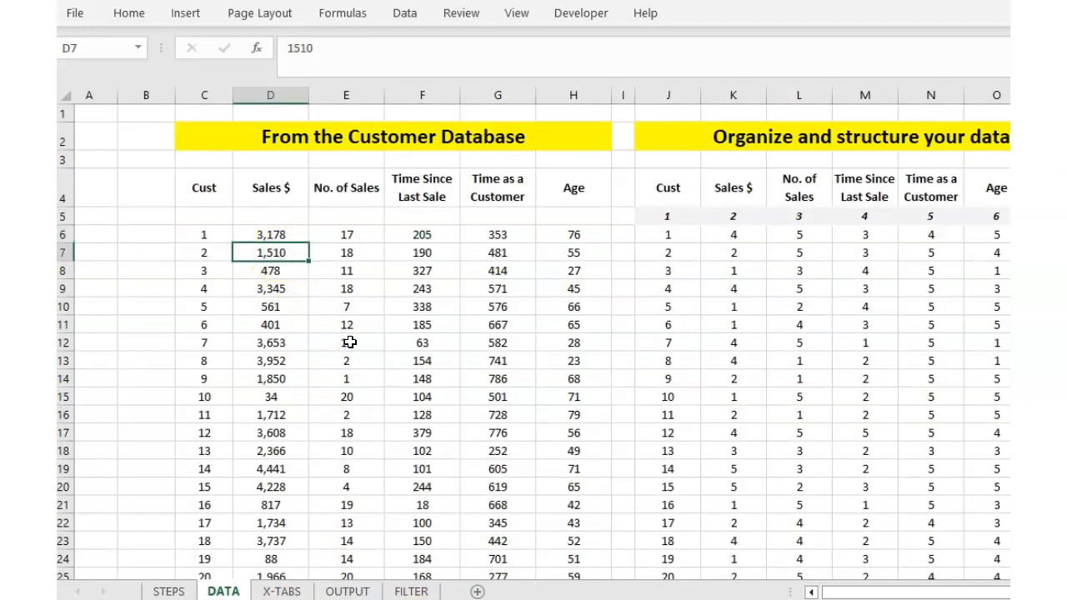
pyautogui.click(606, 256)
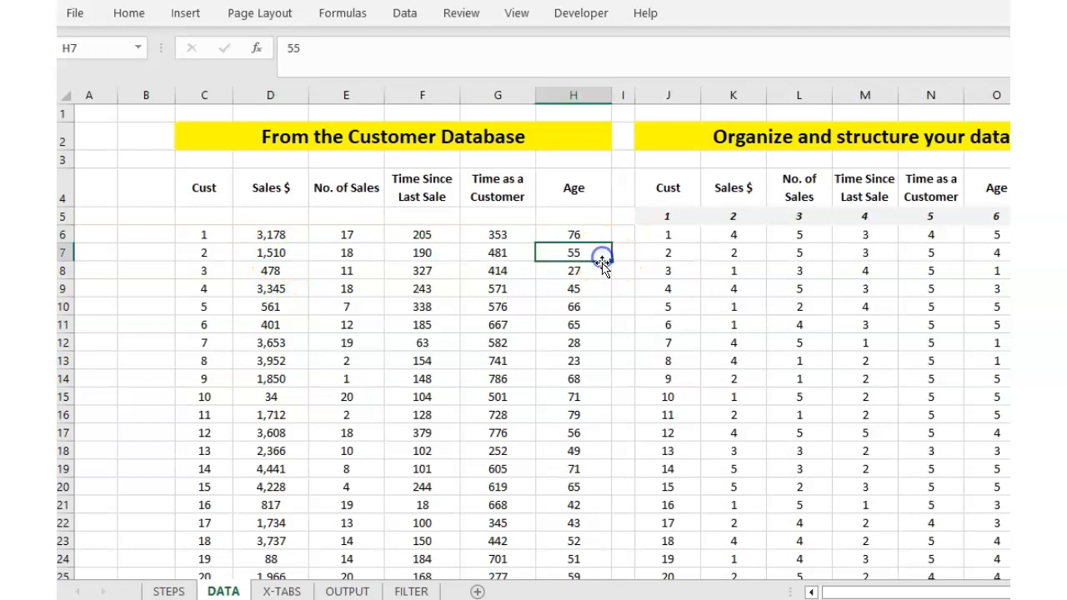
pyautogui.click(282, 592)
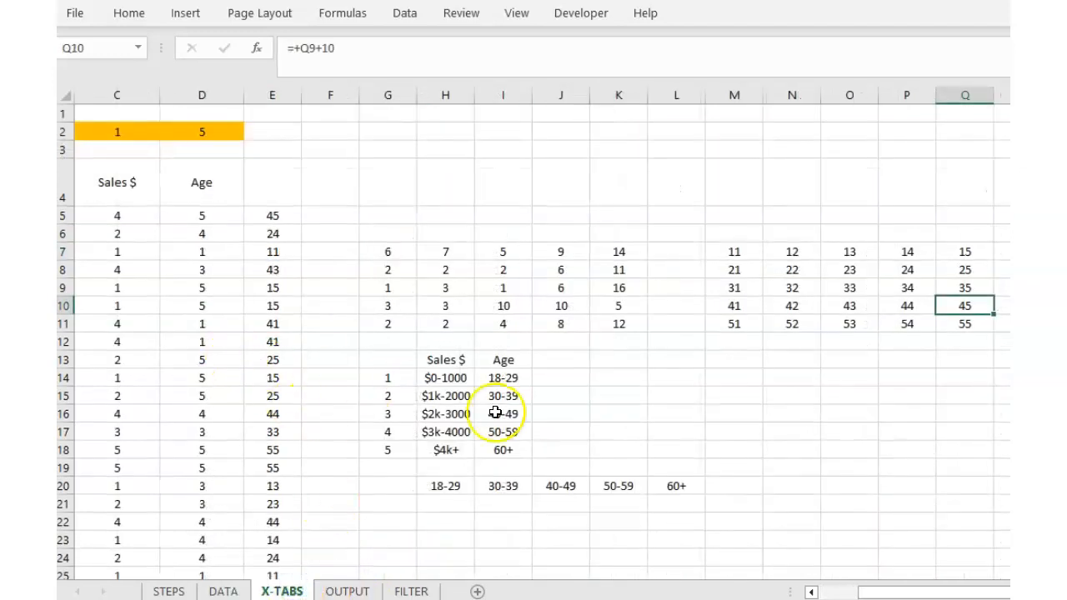
pyautogui.click(270, 234)
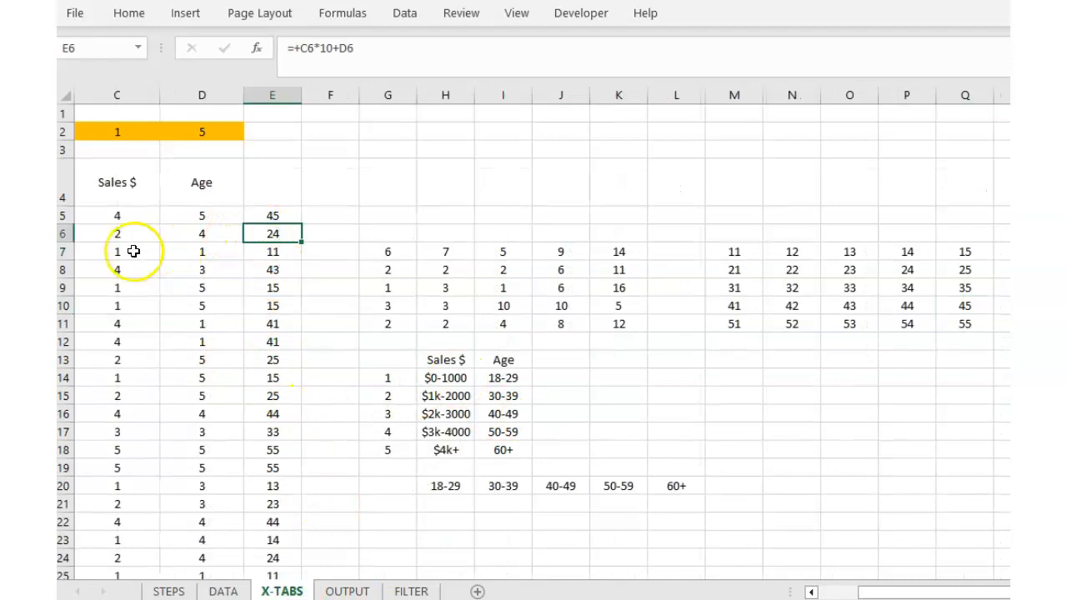
pyautogui.click(886, 268)
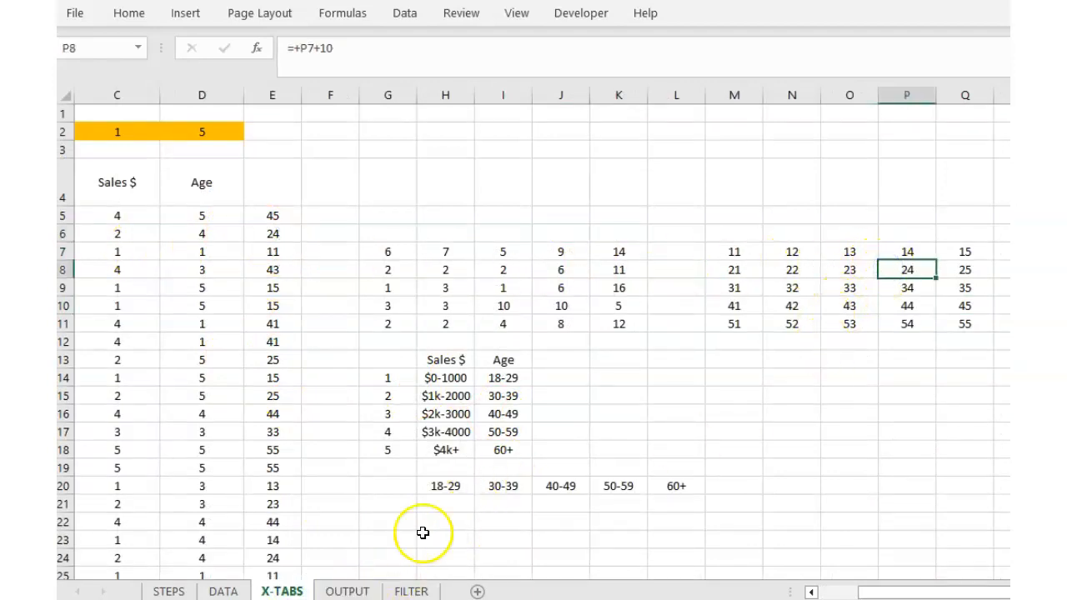
pyautogui.click(553, 273)
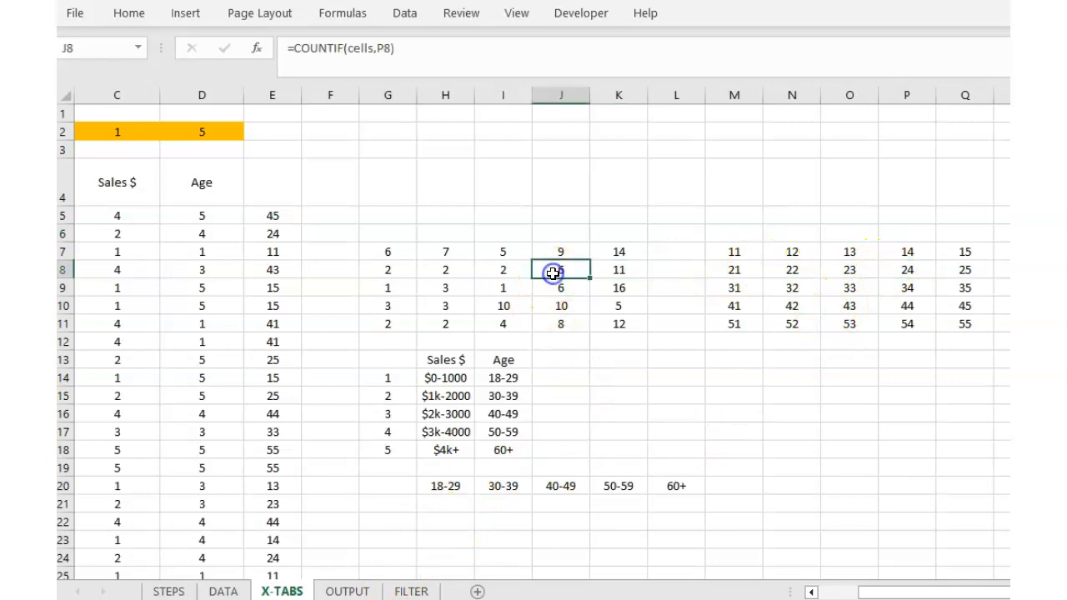
pyautogui.click(348, 591)
pyautogui.click(587, 299)
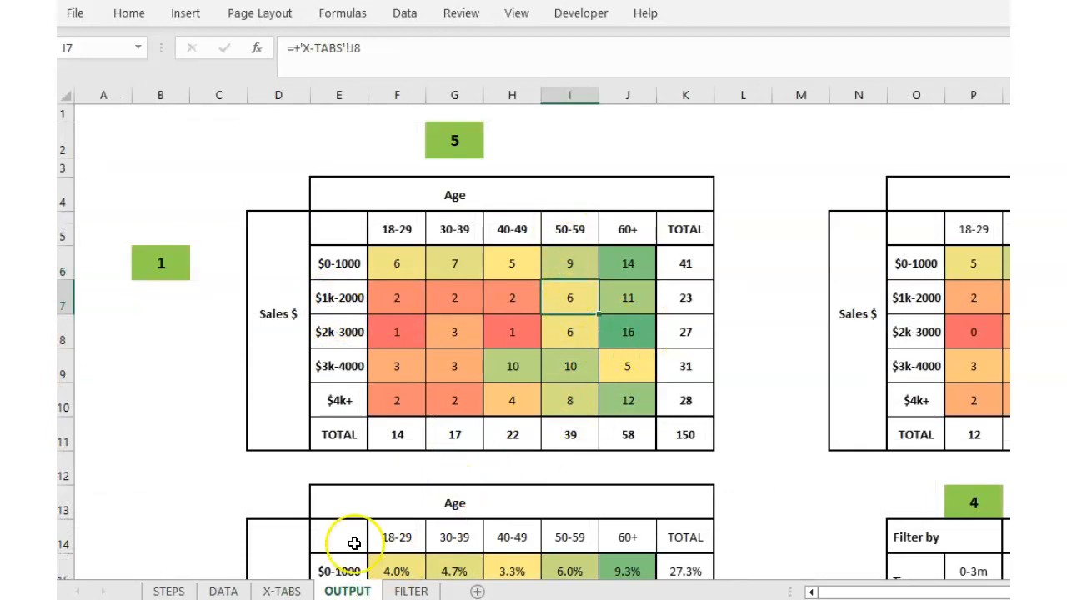
pyautogui.click(281, 591)
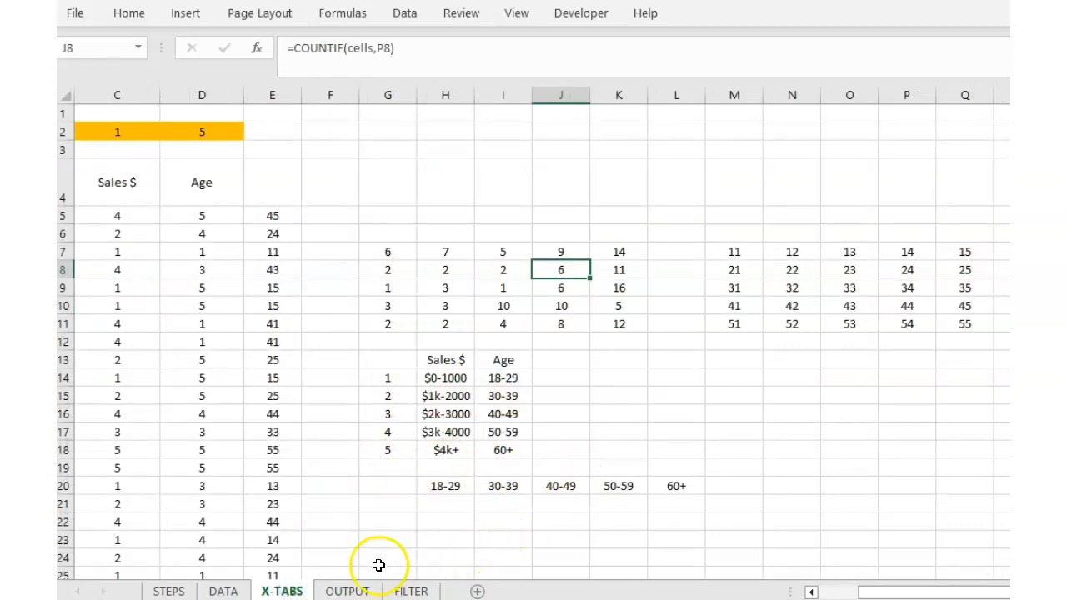
pyautogui.click(347, 591)
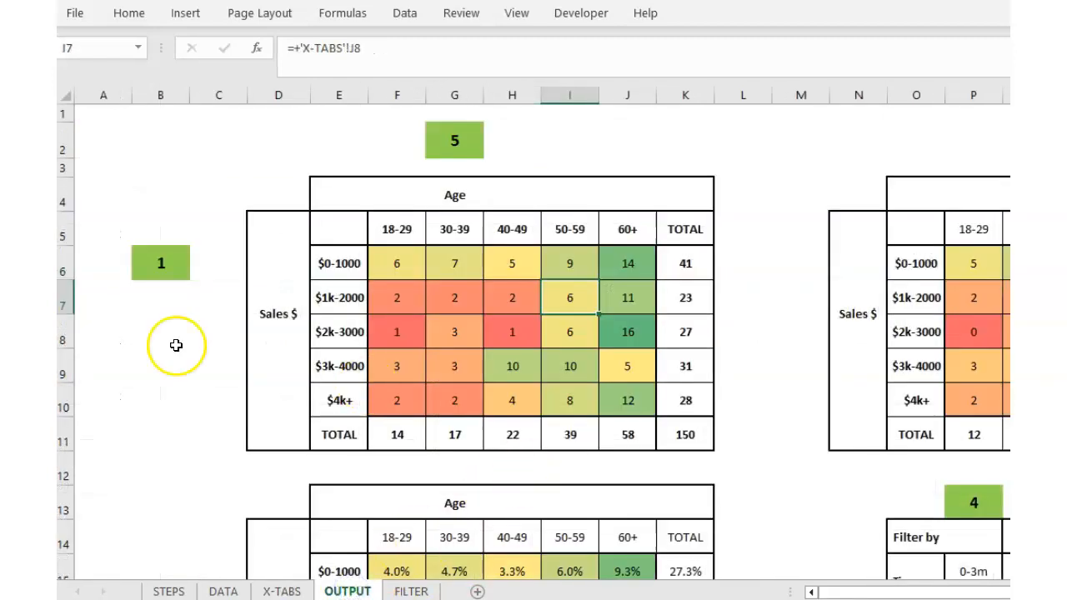
pyautogui.click(375, 432)
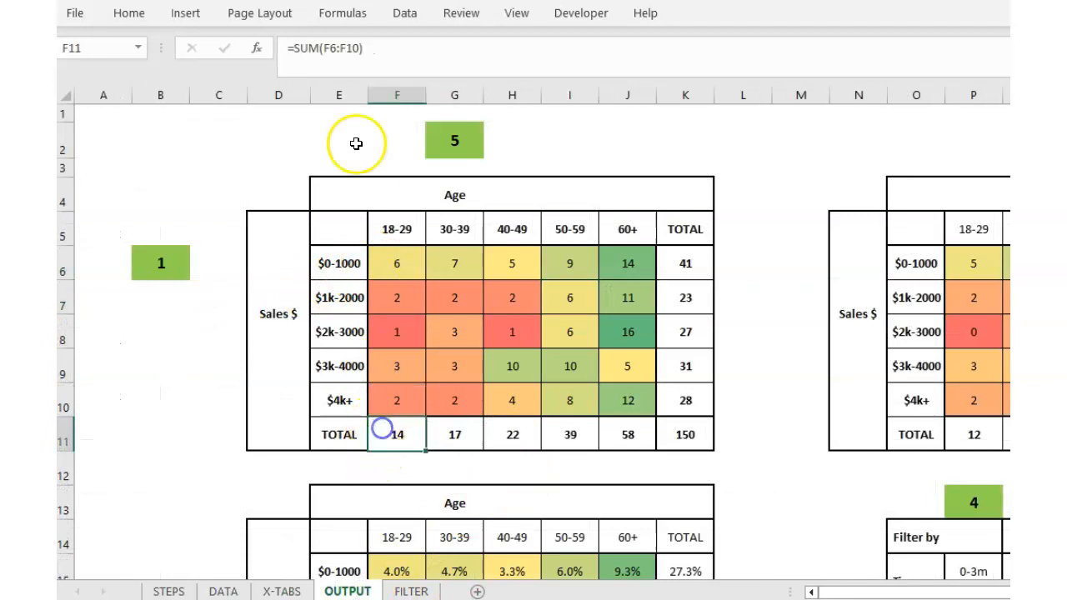
pyautogui.scroll(-2, 550, 417)
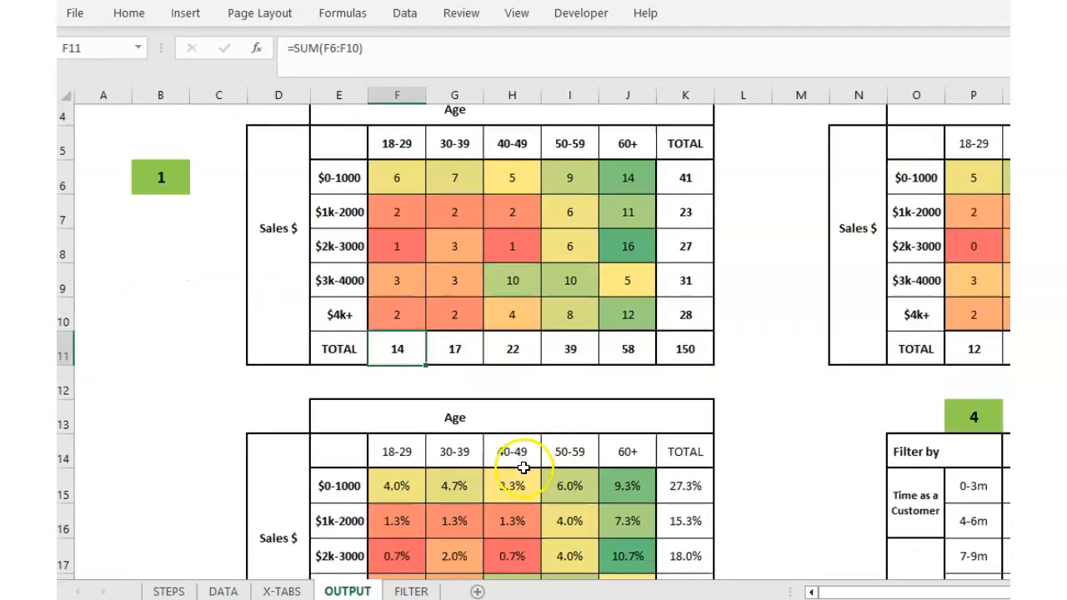
pyautogui.click(401, 427)
pyautogui.scroll(1, 358, 146)
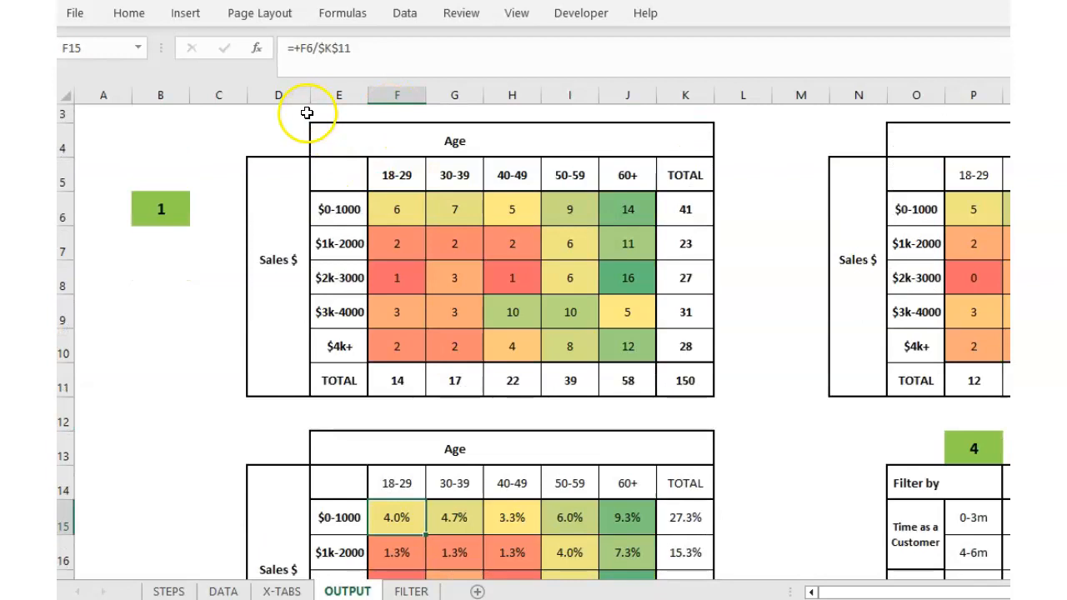
pyautogui.click(318, 48)
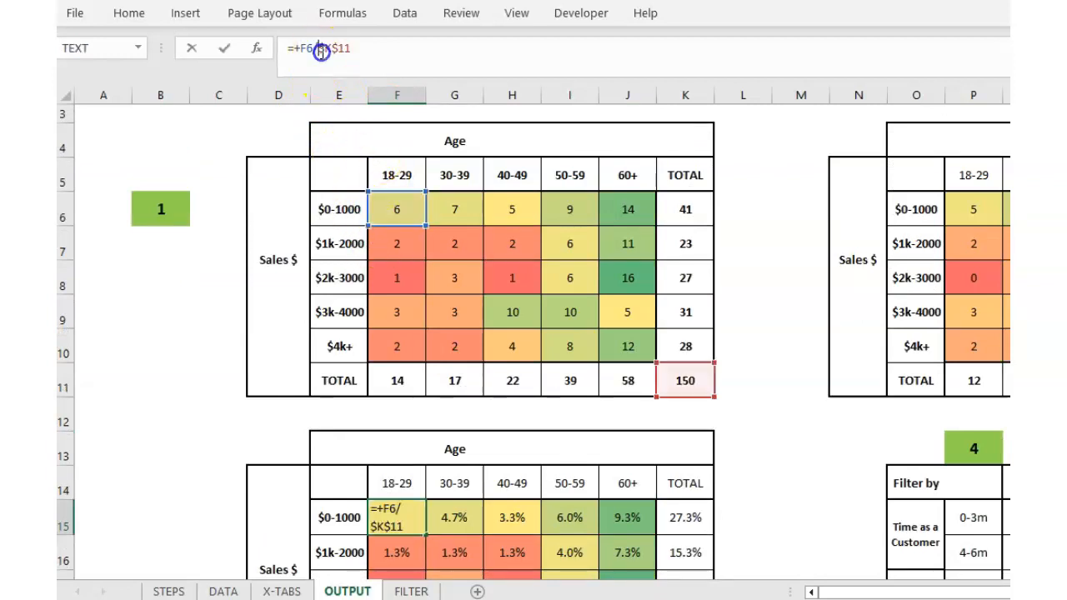
pyautogui.scroll(-1, 671, 433)
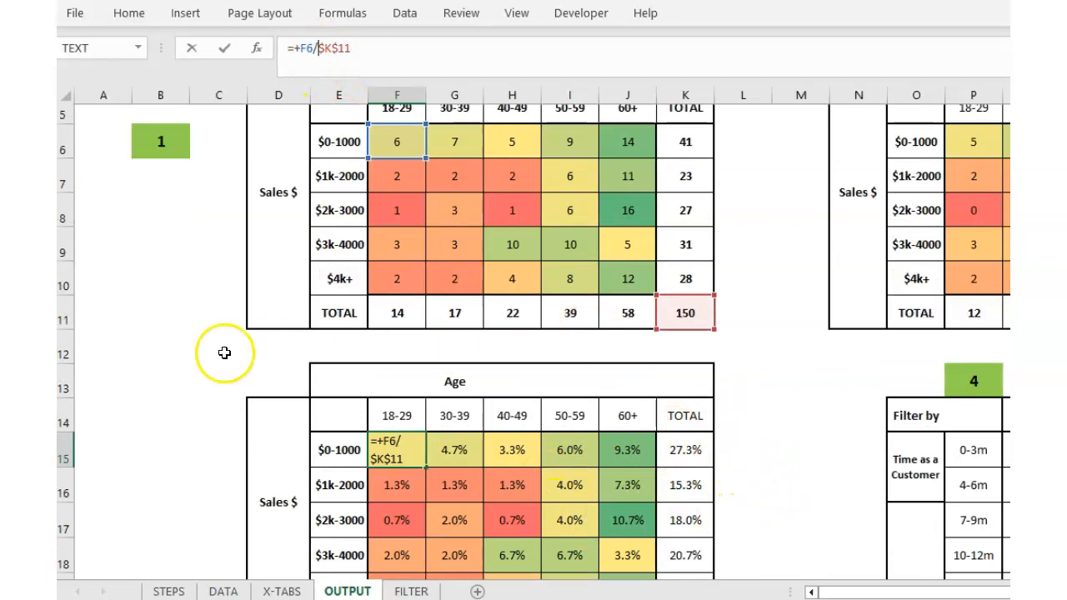
pyautogui.scroll(1, 222, 352)
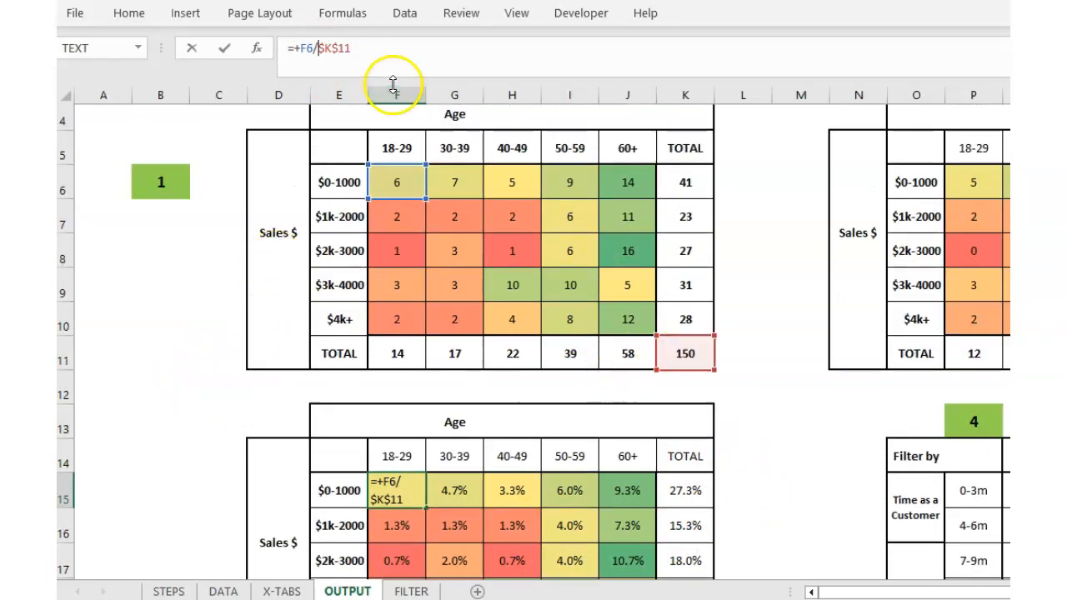
pyautogui.click(216, 286)
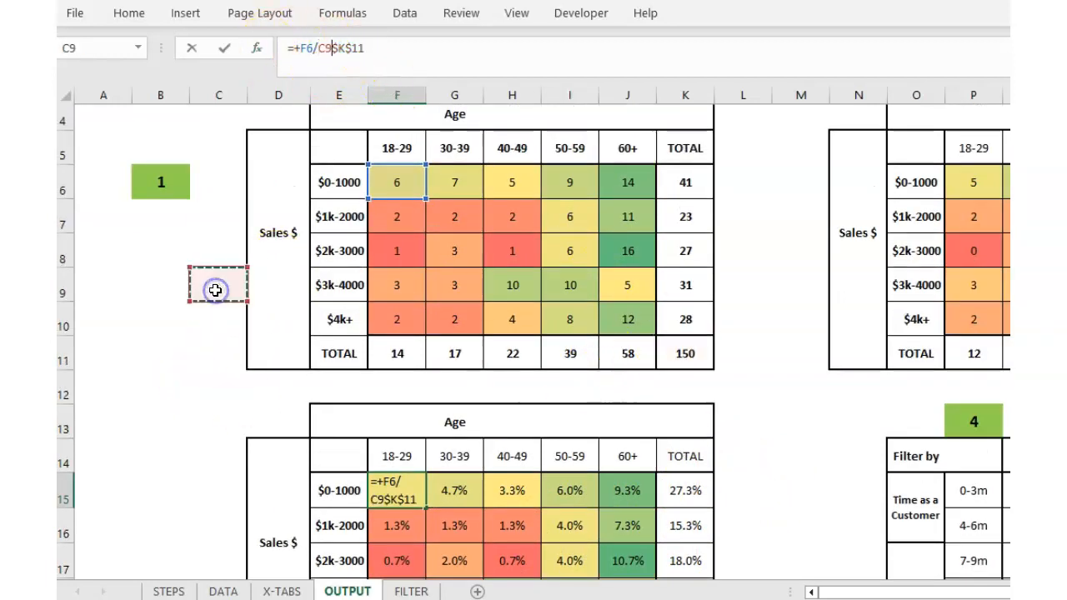
pyautogui.press('Escape')
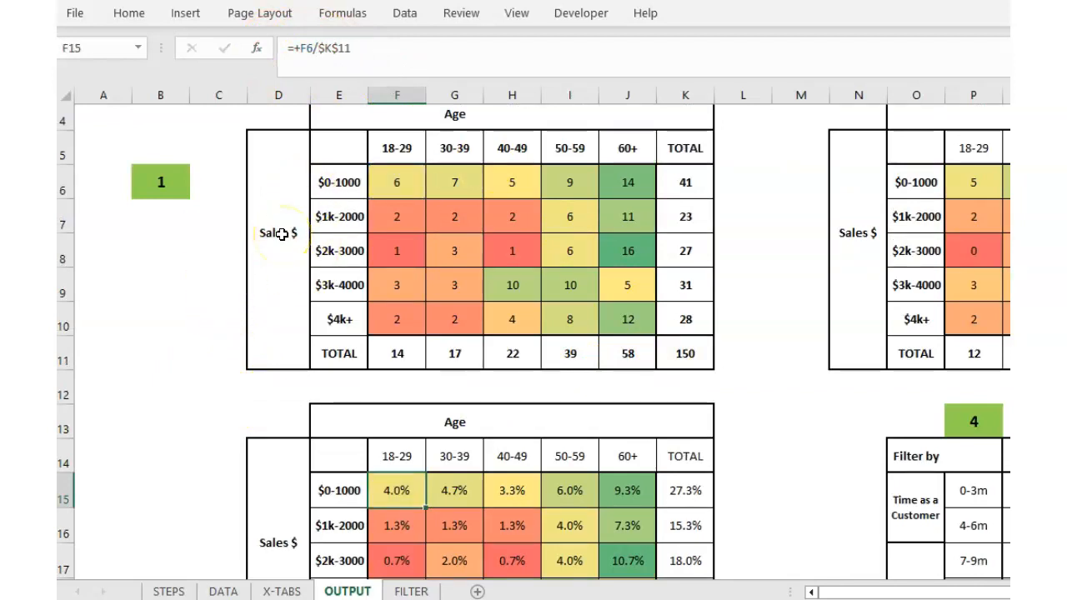
pyautogui.click(175, 392)
pyautogui.scroll(1, 224, 378)
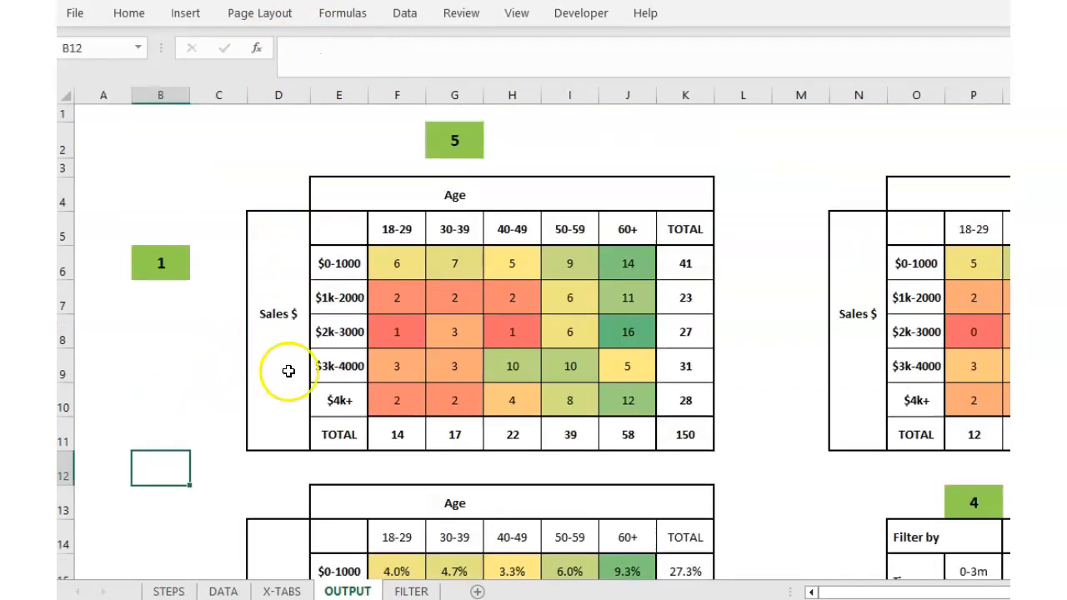
# Inspect the Age and Sales $ title formulas on OUTPUT that link to X-TABS.
pyautogui.click(435, 201)
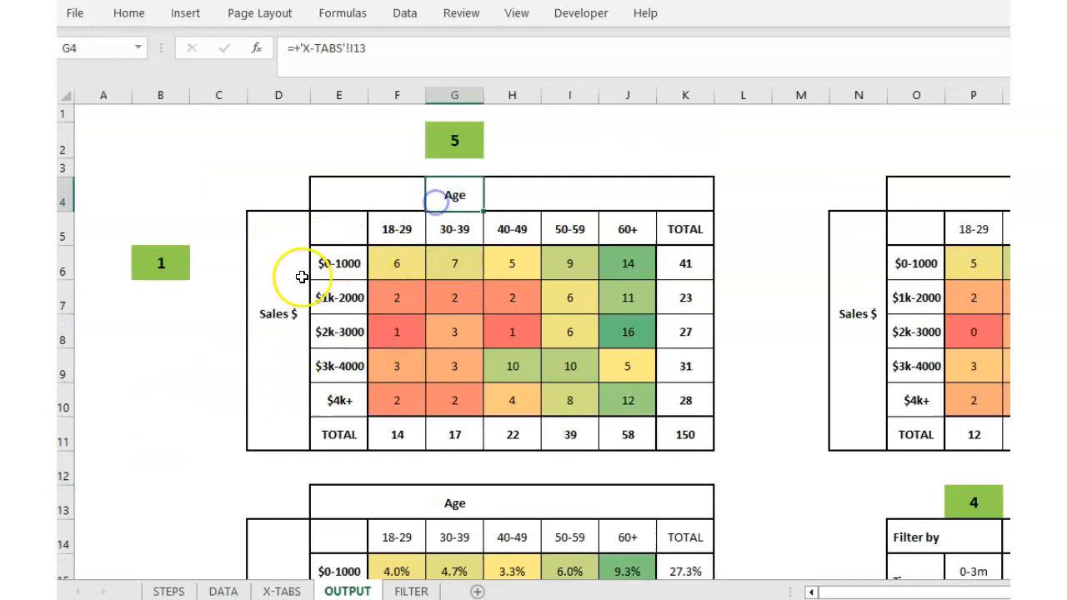
pyautogui.click(264, 315)
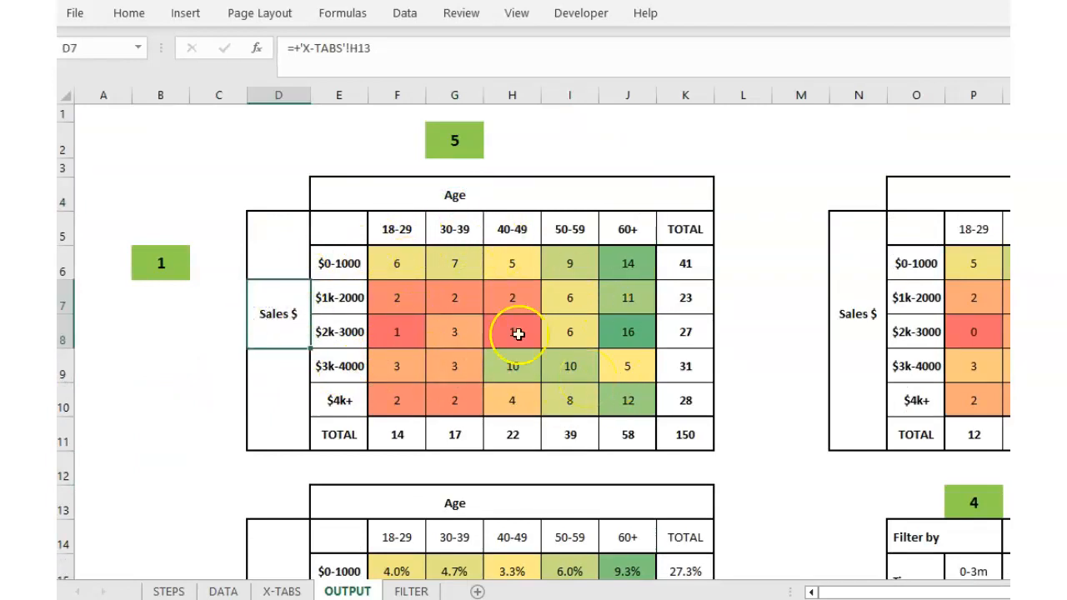
pyautogui.click(463, 195)
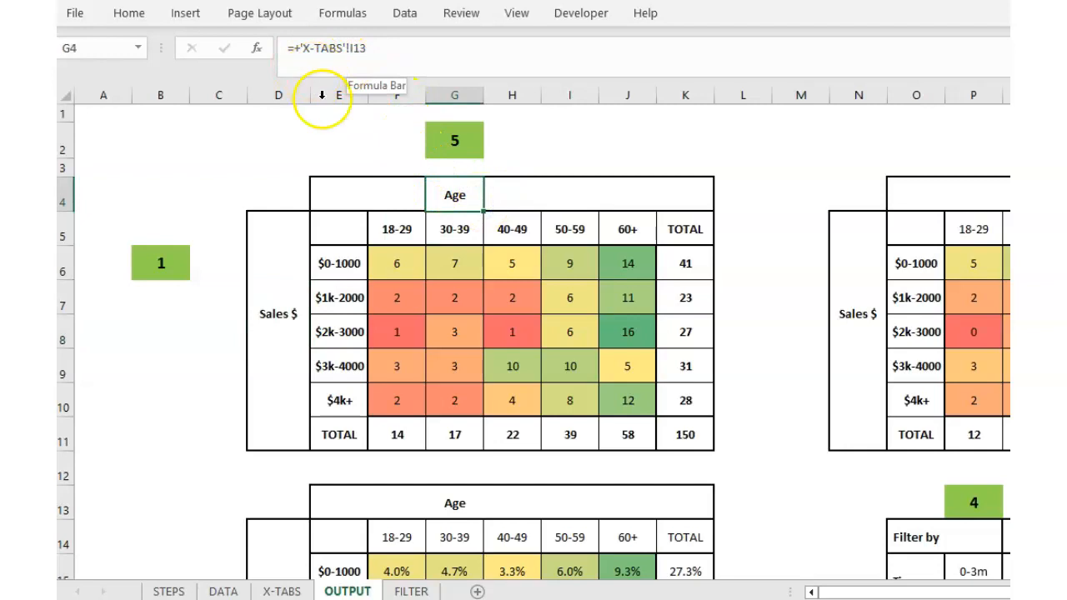
pyautogui.click(282, 591)
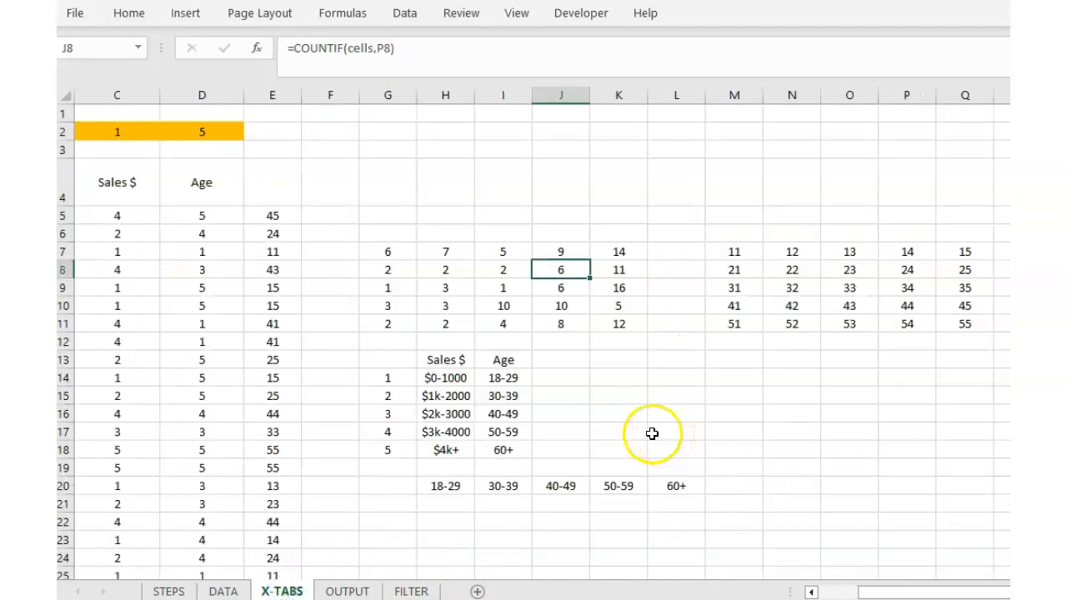
pyautogui.click(493, 358)
pyautogui.click(440, 358)
pyautogui.click(507, 363)
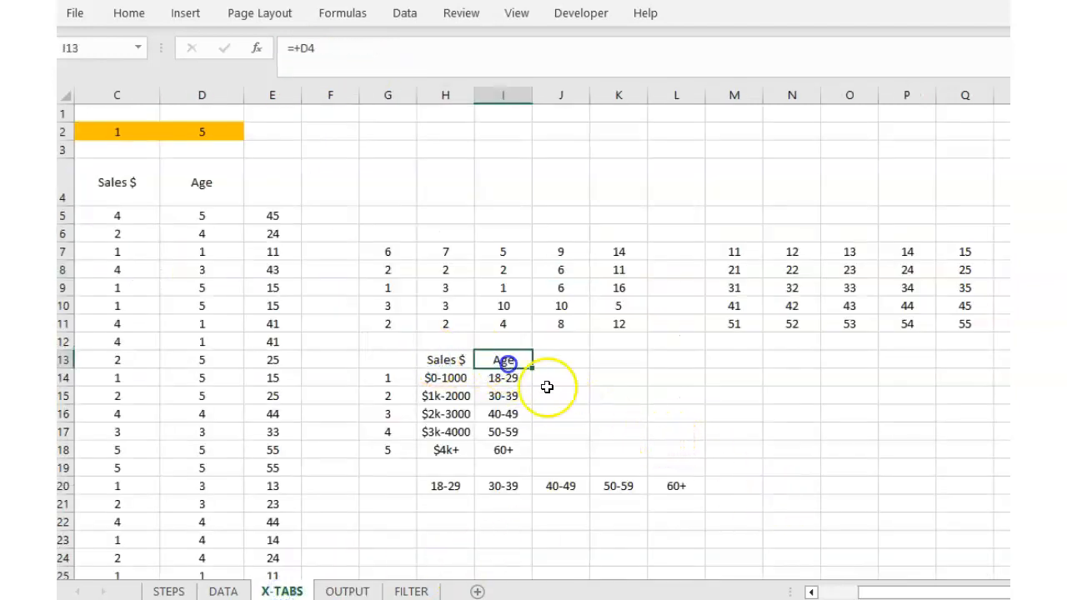
pyautogui.moveTo(940, 591); pyautogui.dragTo(848, 591)
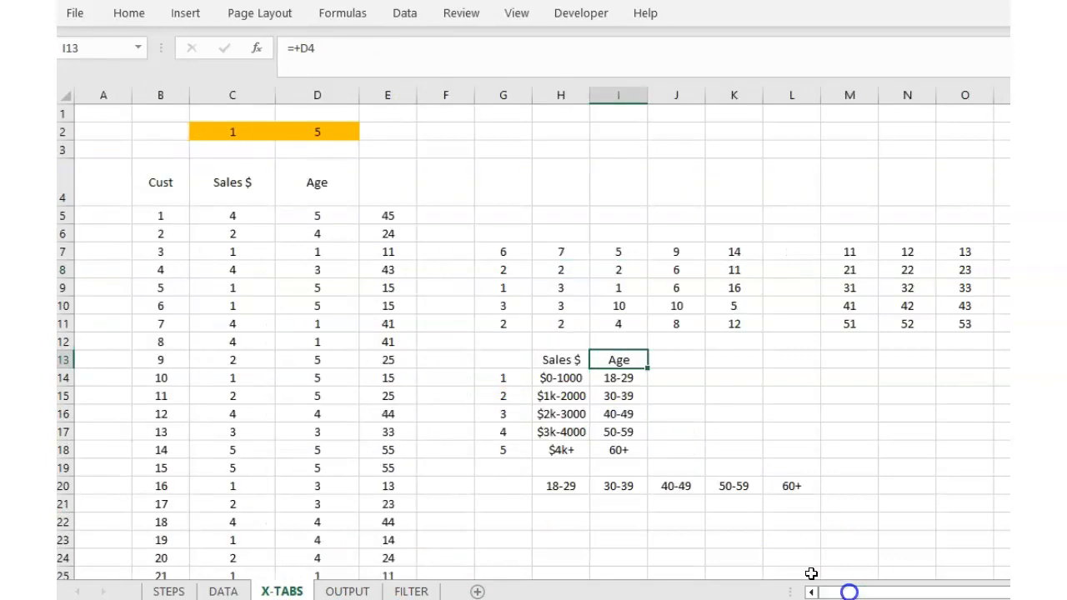
pyautogui.click(255, 189)
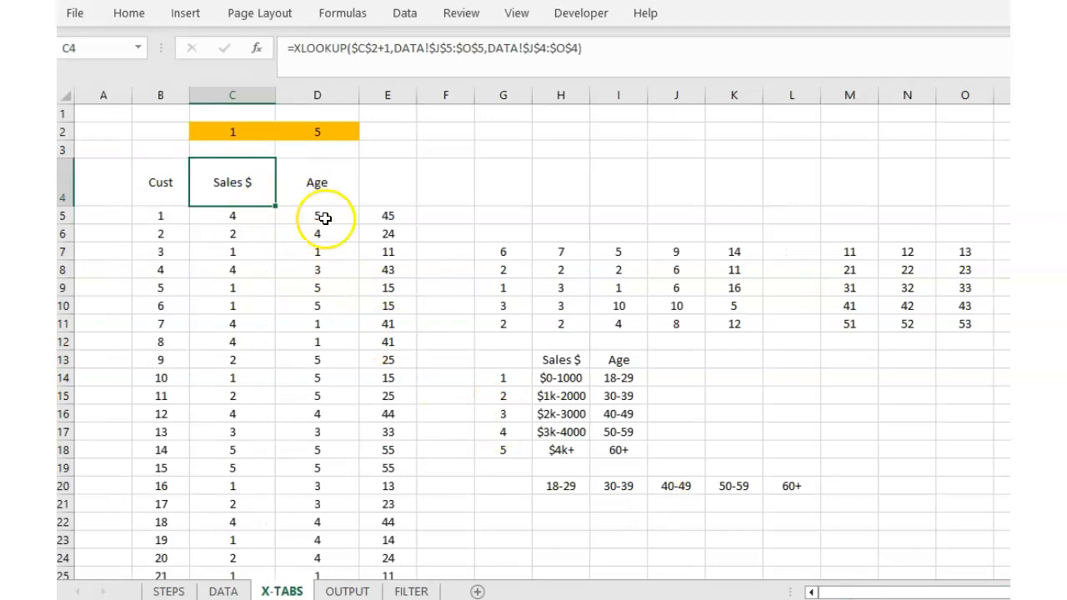
pyautogui.click(312, 181)
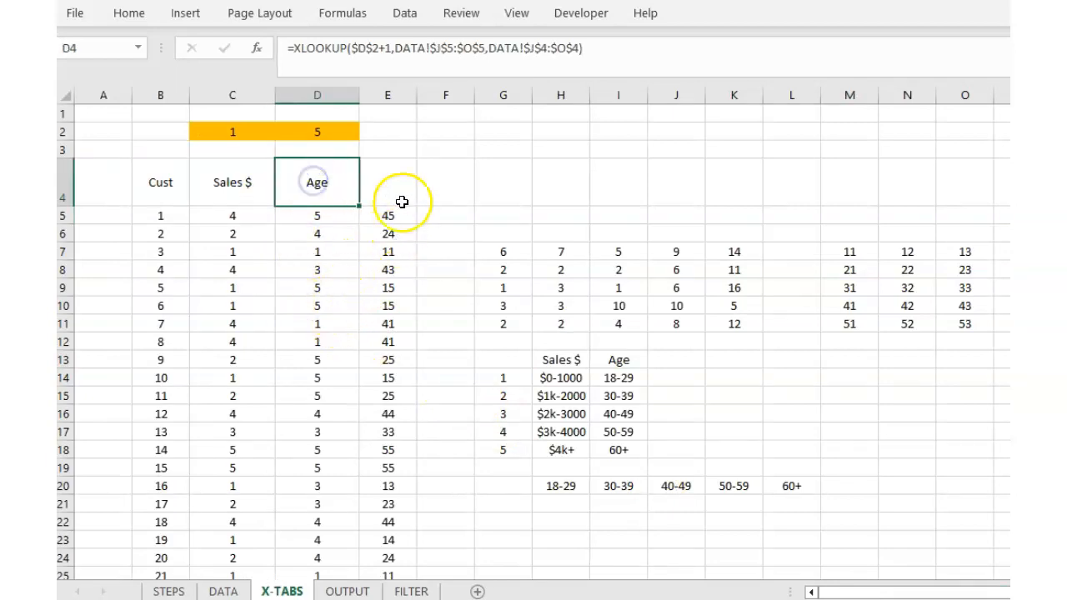
pyautogui.click(325, 131)
pyautogui.click(337, 182)
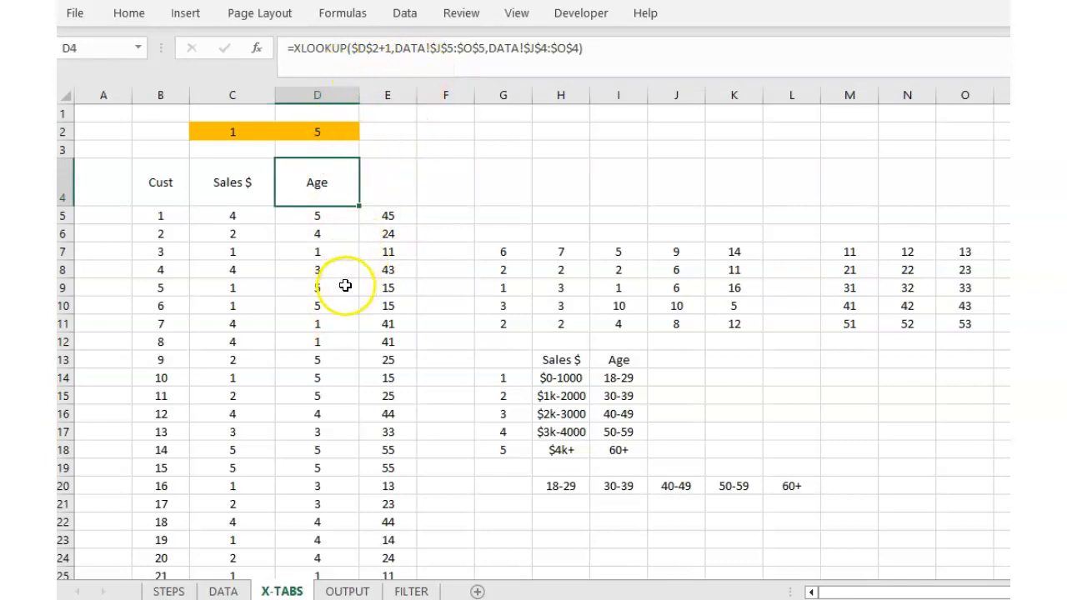
pyautogui.click(223, 592)
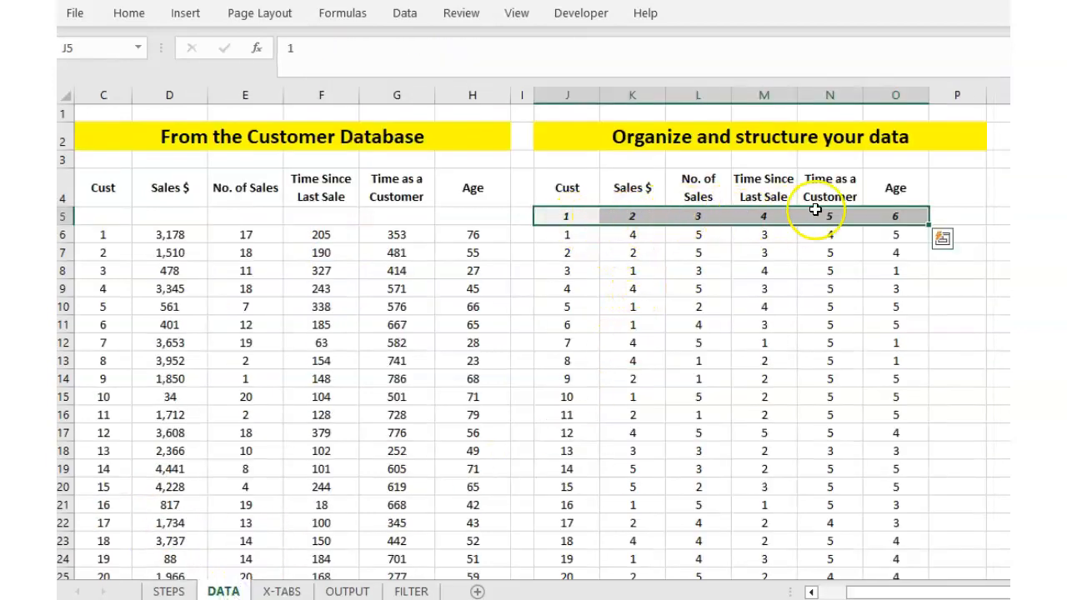
pyautogui.click(894, 192)
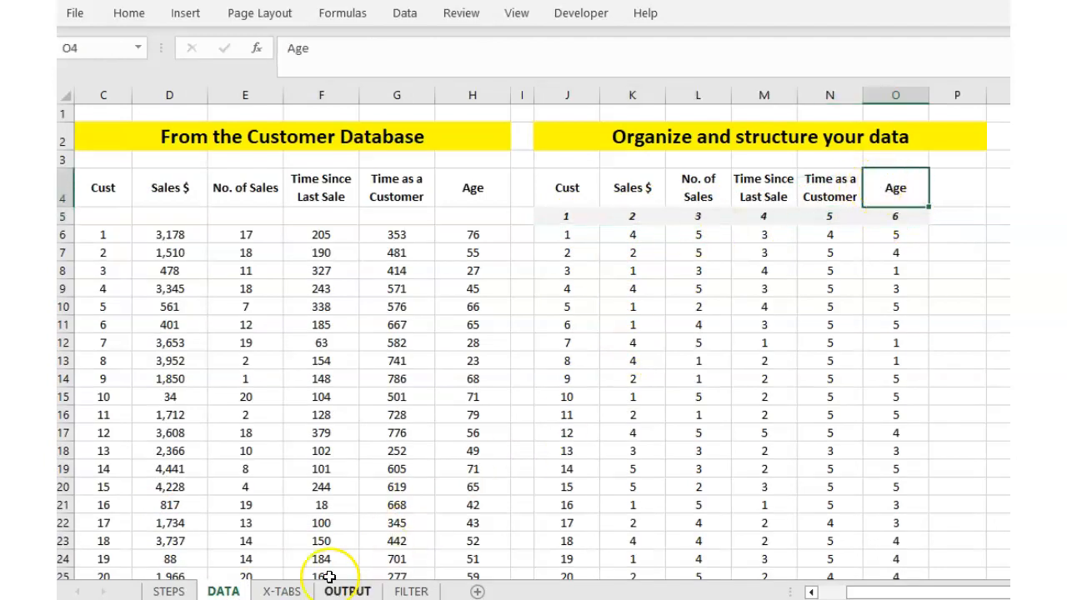
pyautogui.click(282, 592)
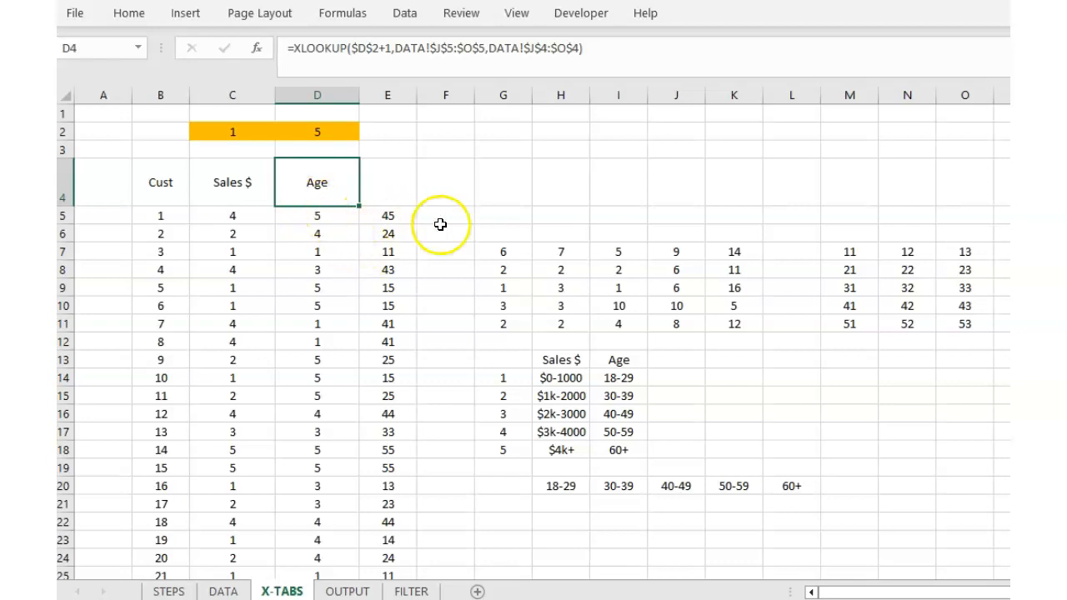
pyautogui.click(236, 184)
pyautogui.click(329, 183)
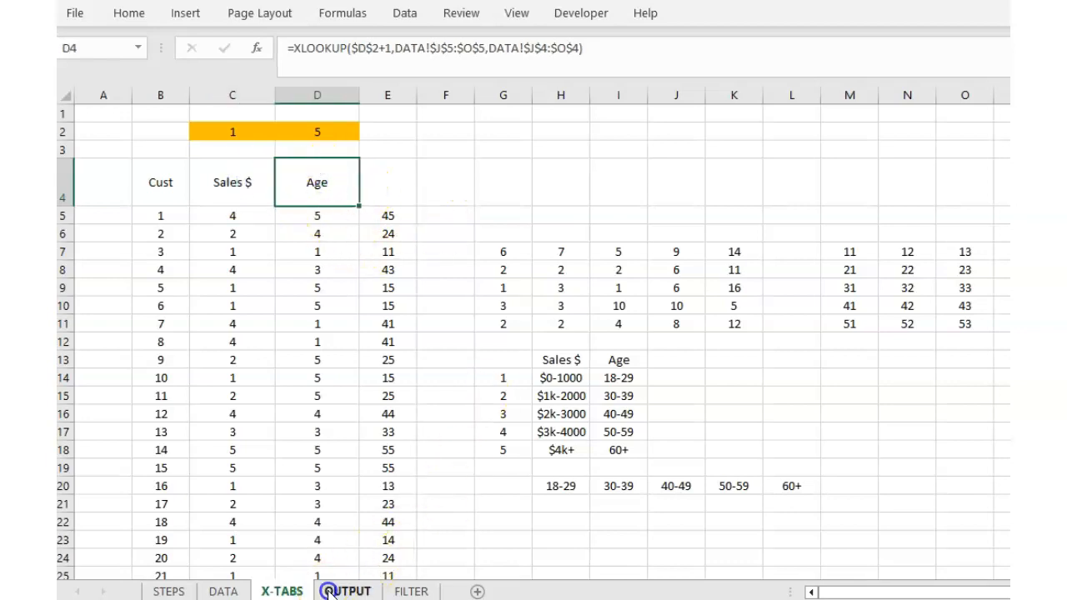
pyautogui.click(342, 592)
pyautogui.click(469, 197)
pyautogui.click(291, 317)
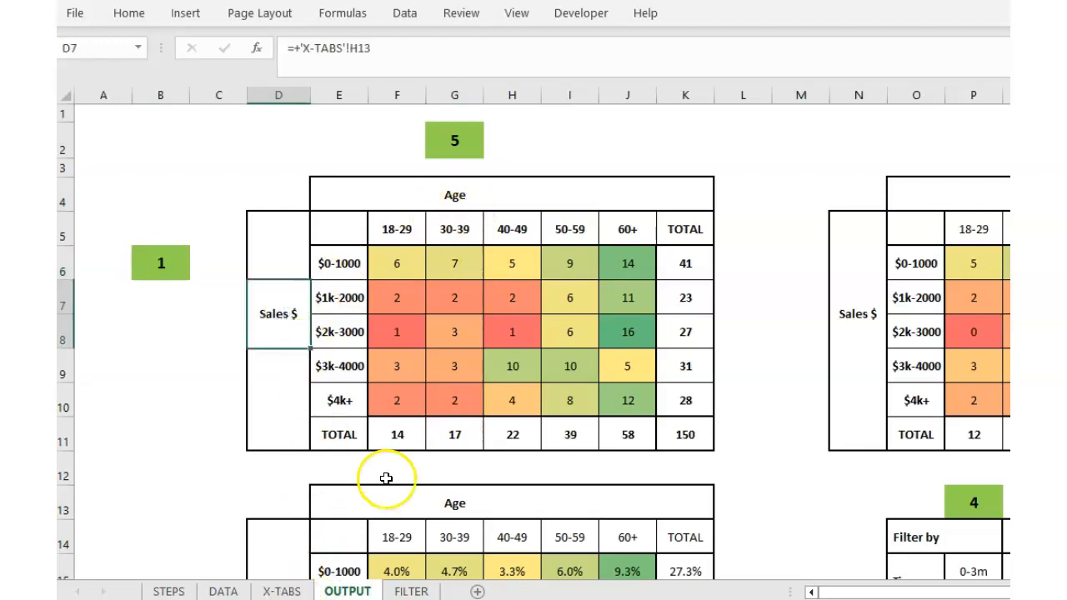
pyautogui.click(408, 230)
pyautogui.click(471, 230)
pyautogui.click(534, 228)
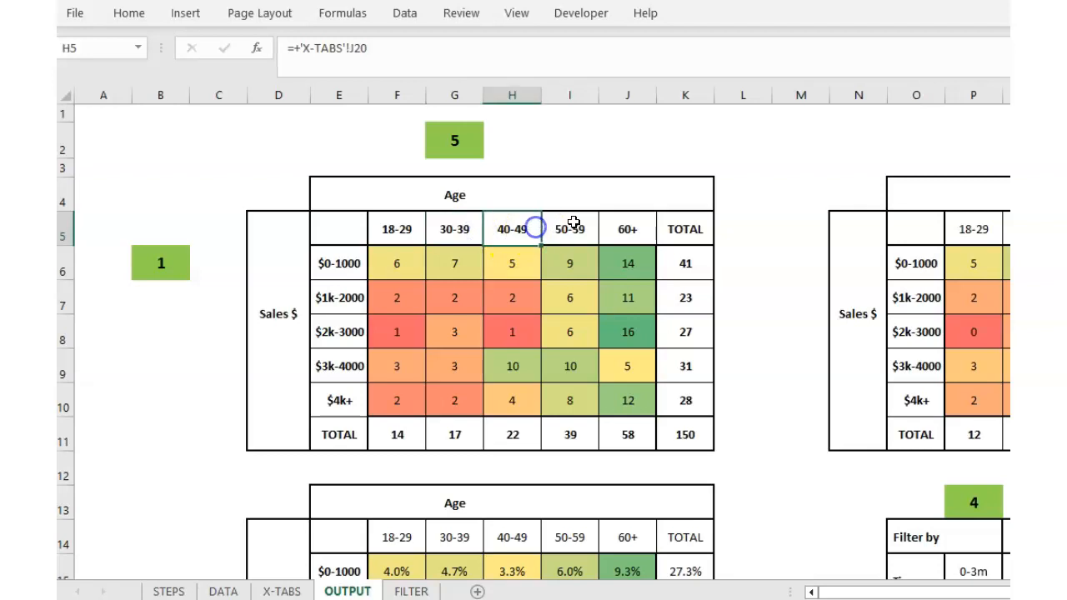
pyautogui.click(281, 591)
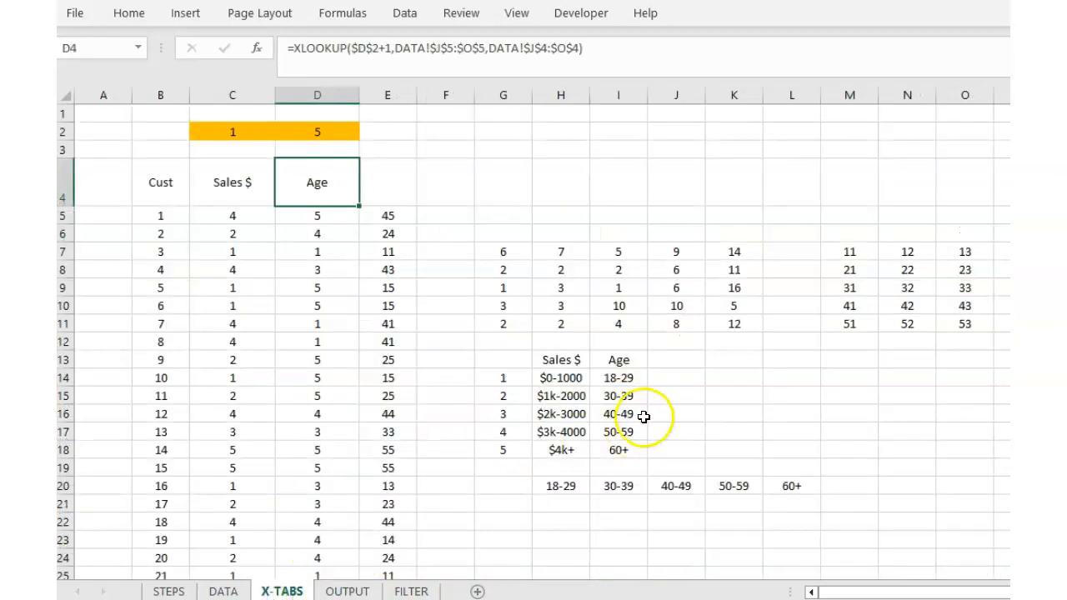
pyautogui.click(560, 379)
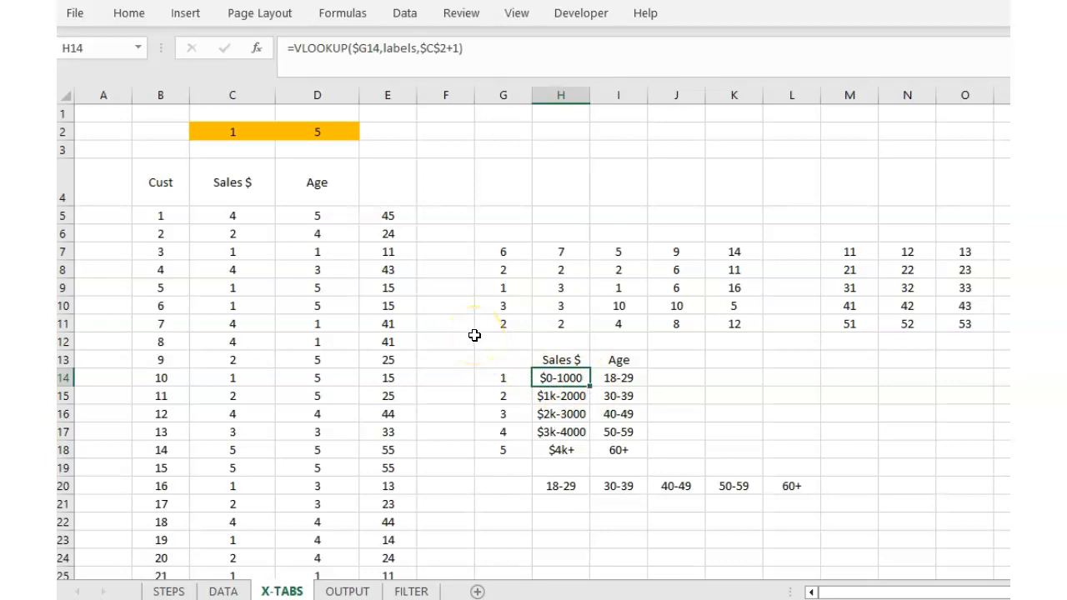
pyautogui.click(343, 43)
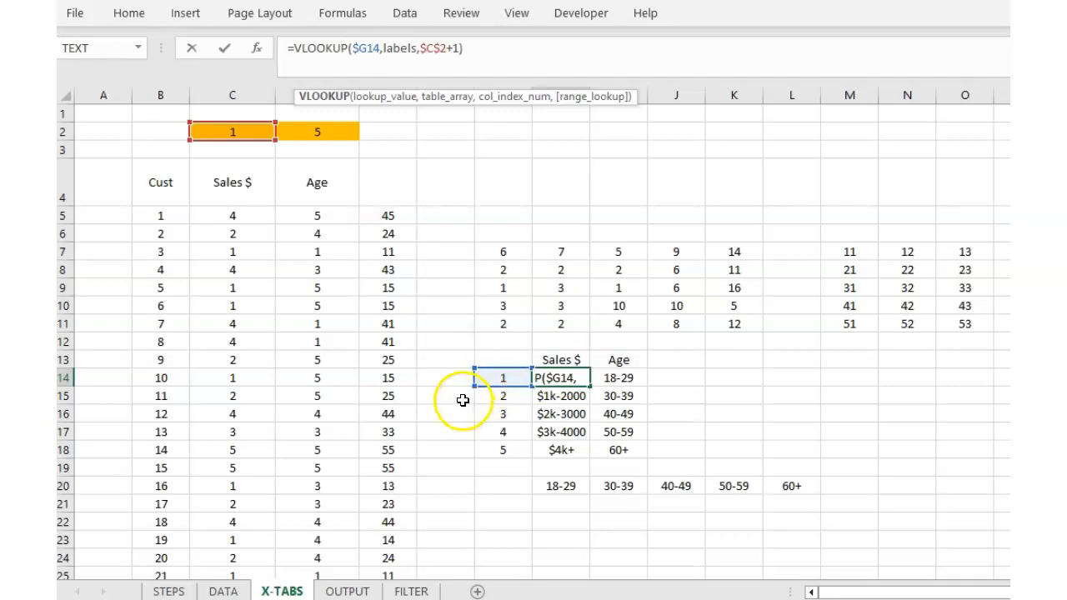
pyautogui.click(349, 590)
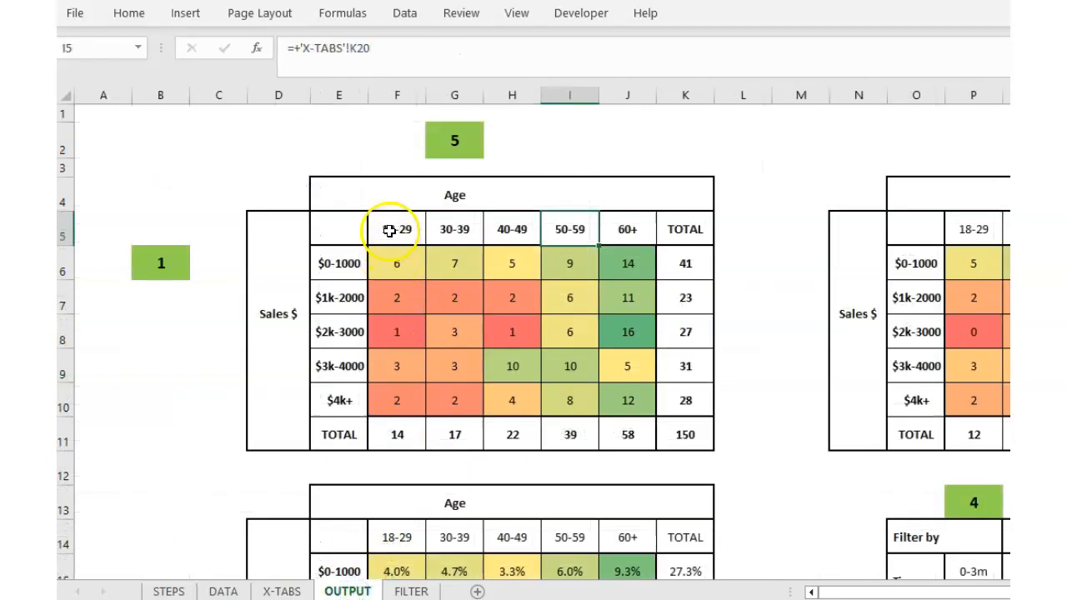
pyautogui.click(391, 230)
pyautogui.click(441, 221)
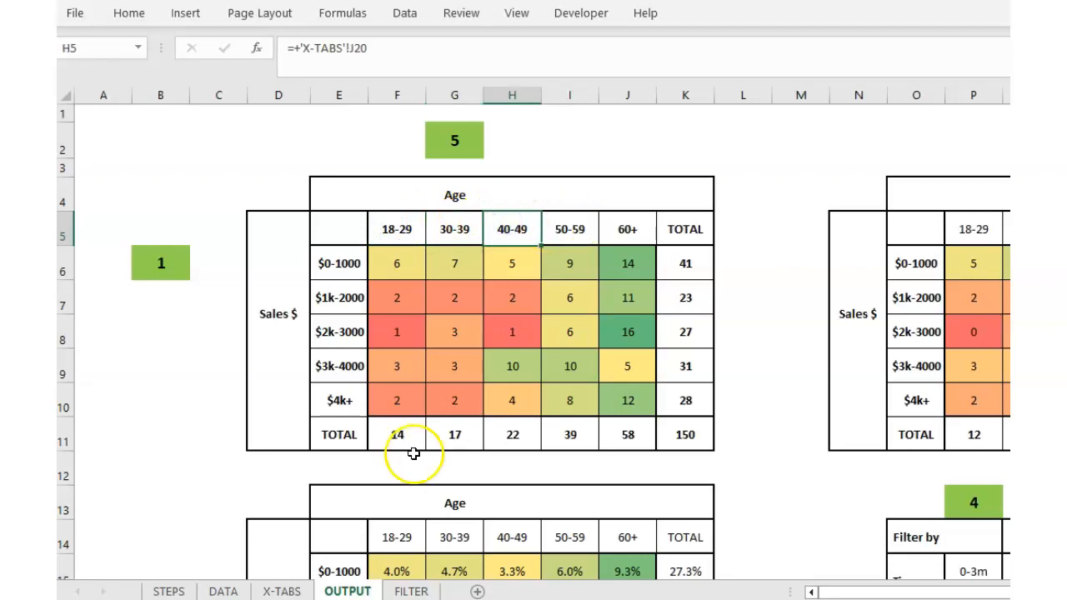
pyautogui.click(284, 590)
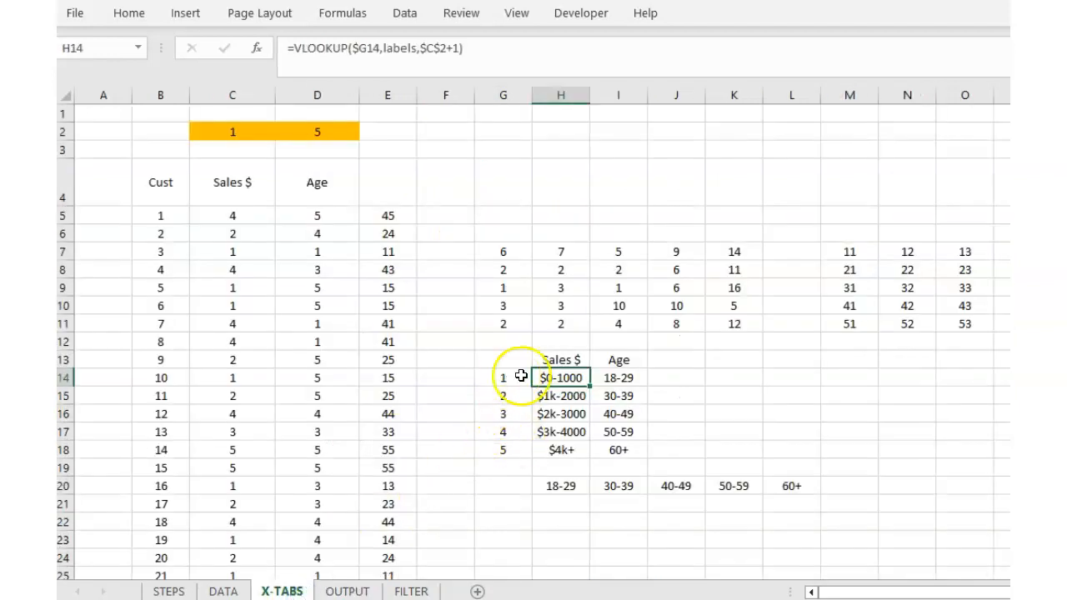
pyautogui.click(546, 374)
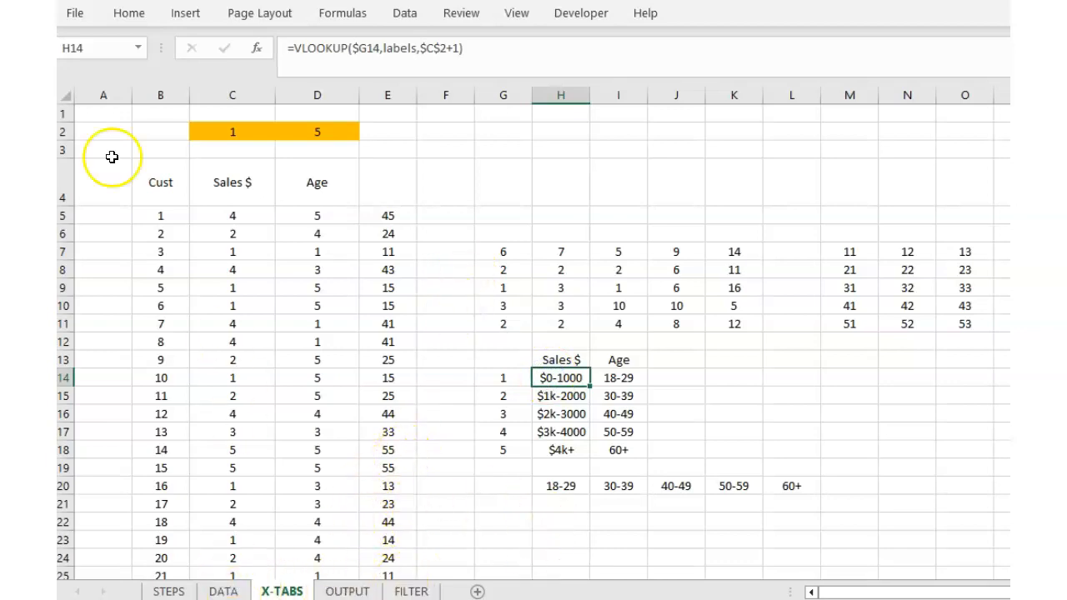
pyautogui.click(223, 592)
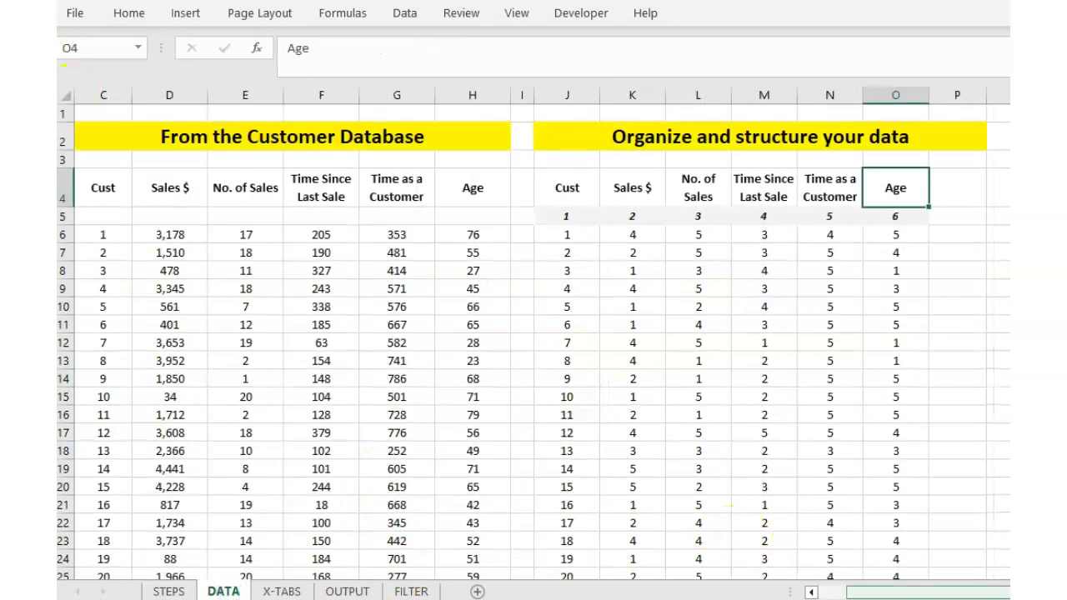
pyautogui.moveTo(887, 593); pyautogui.dragTo(1053, 593)
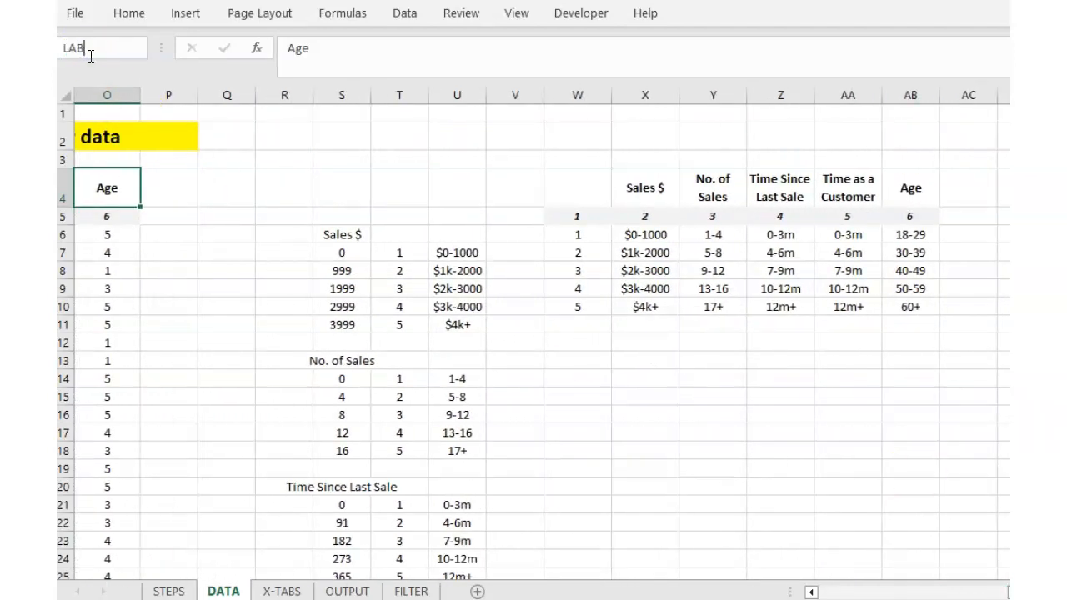
pyautogui.click(91, 50)
pyautogui.write('LABELS')
pyautogui.press('Return')
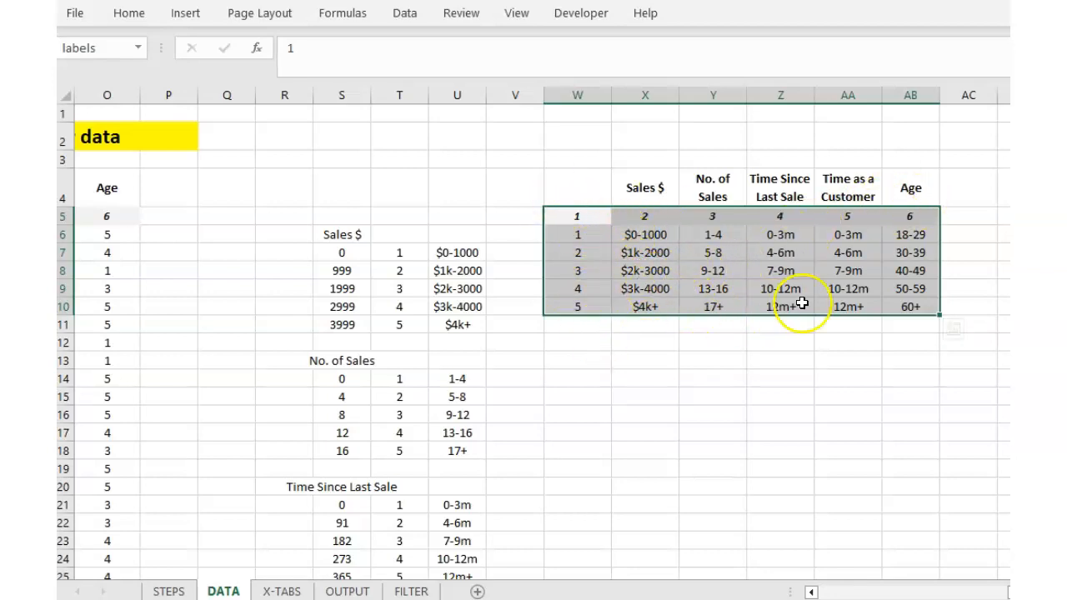
pyautogui.click(280, 591)
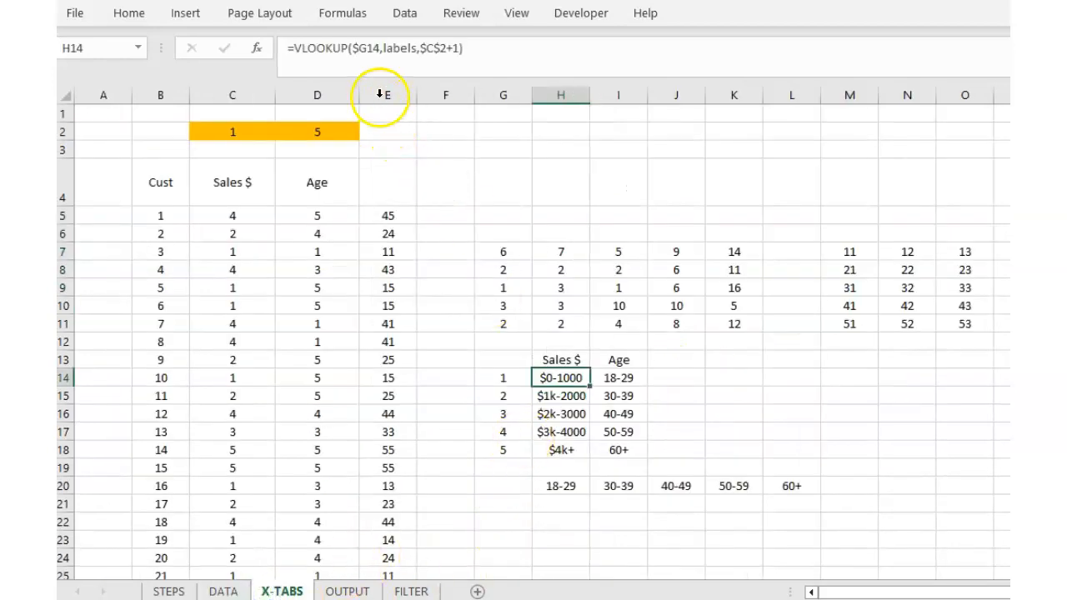
pyautogui.click(503, 378)
pyautogui.click(553, 380)
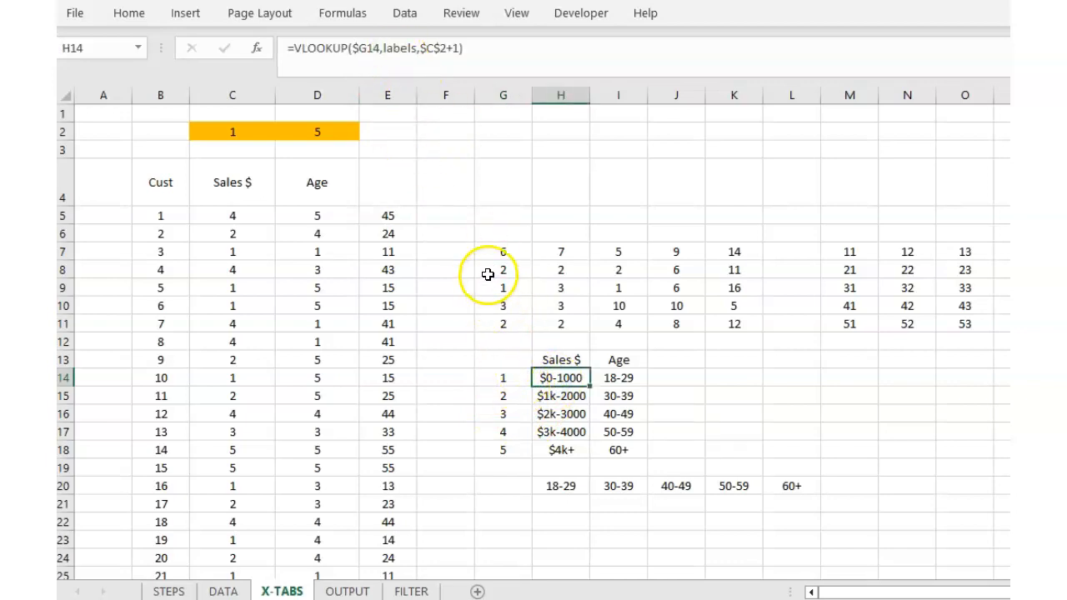
pyautogui.click(234, 132)
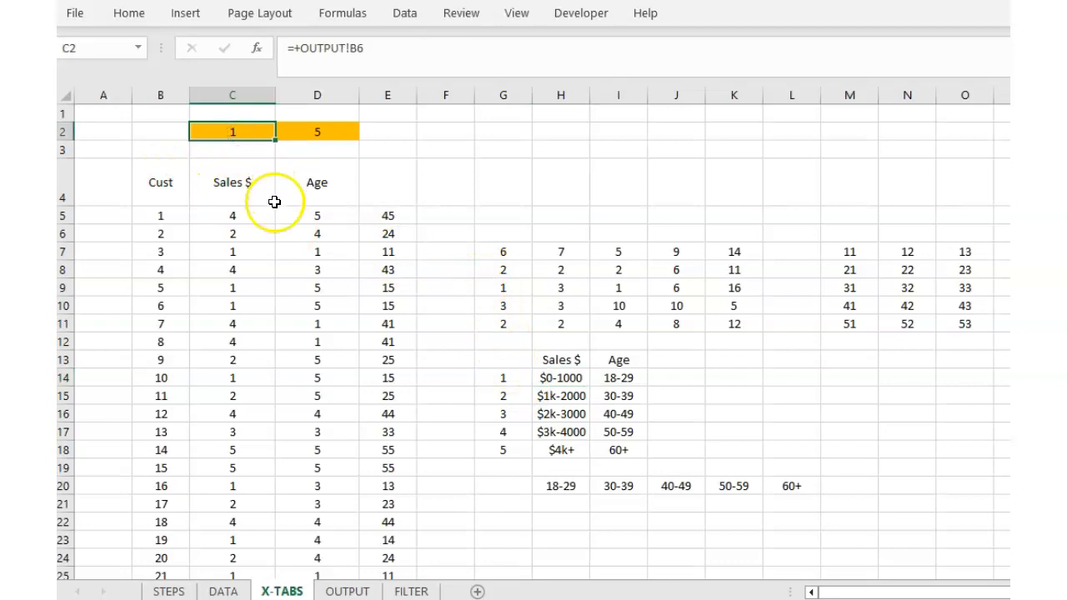
pyautogui.click(555, 397)
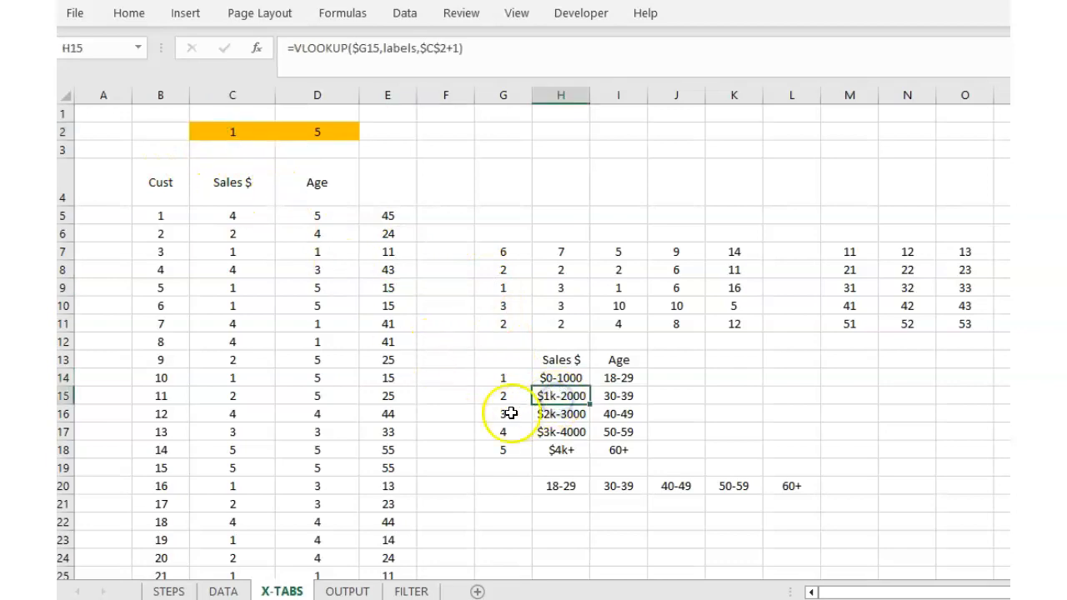
pyautogui.click(223, 591)
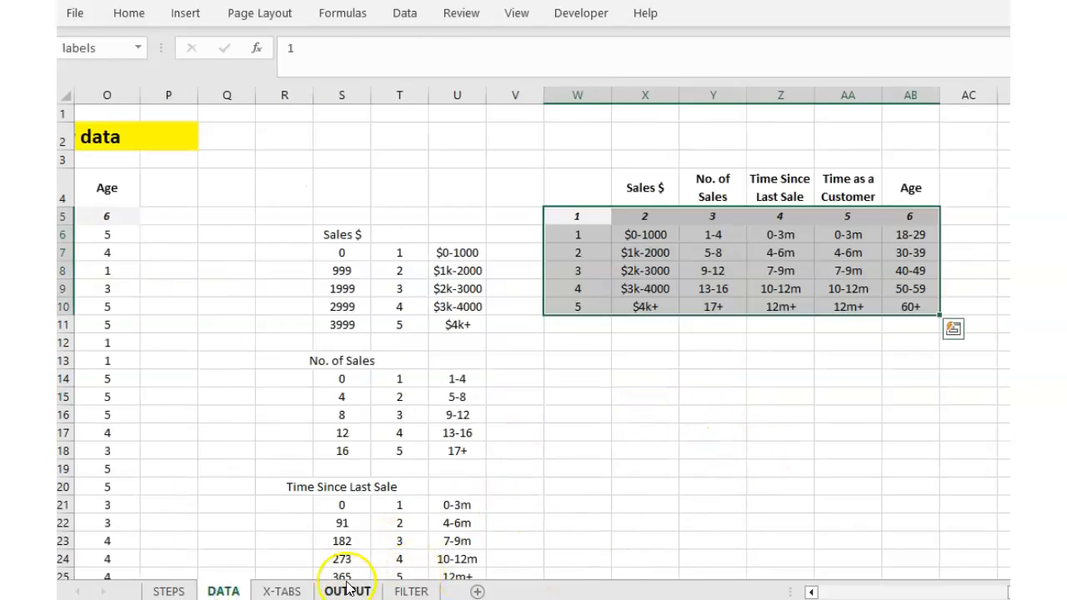
pyautogui.click(283, 590)
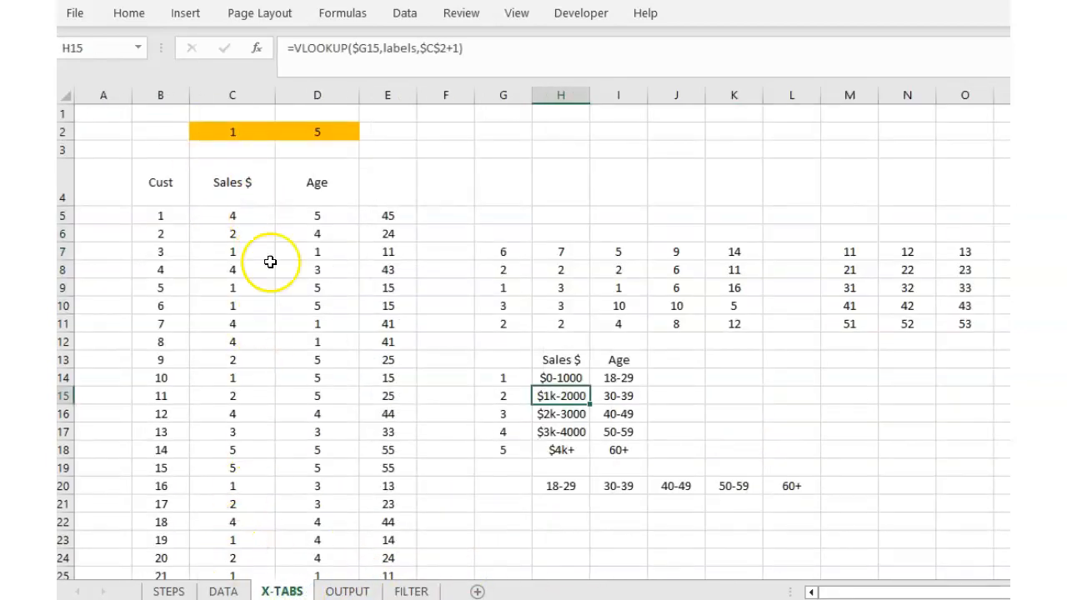
pyautogui.click(224, 591)
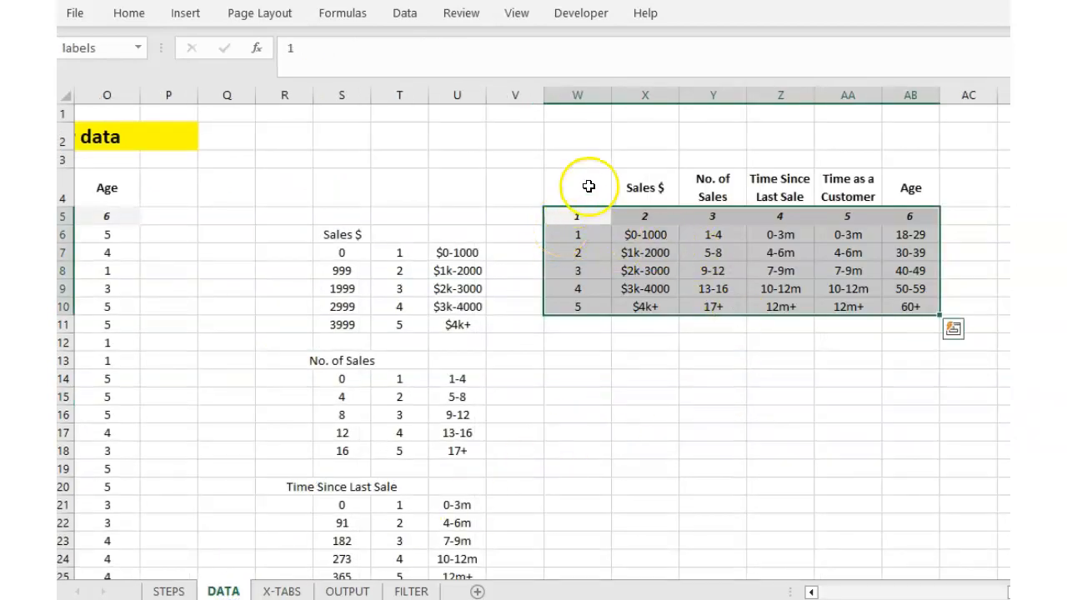
pyautogui.moveTo(642, 236); pyautogui.dragTo(678, 296)
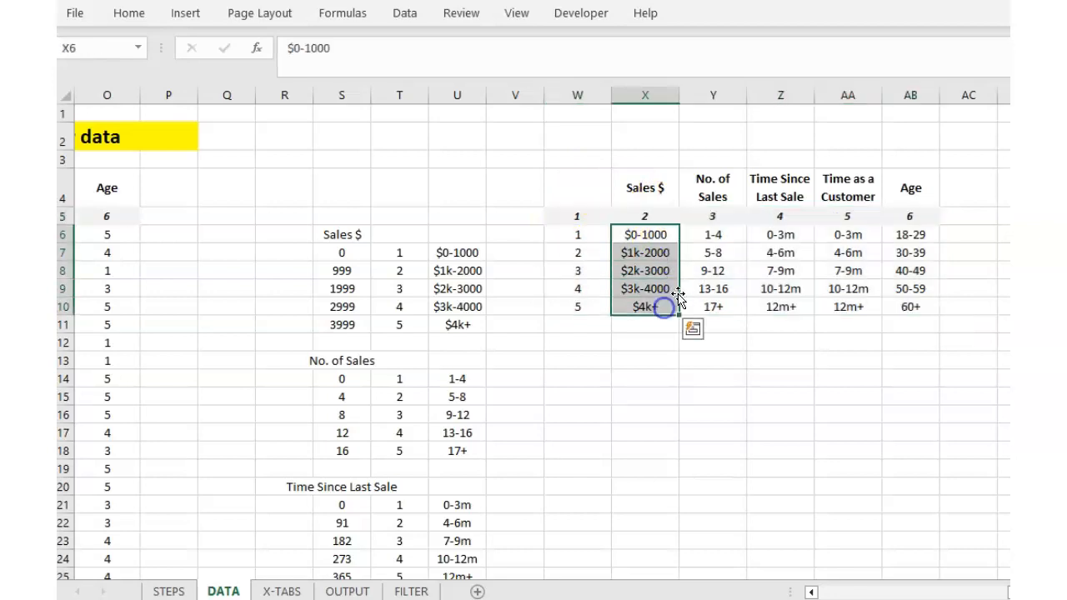
pyautogui.keyDown('ctrl'); pyautogui.click(921, 233); pyautogui.keyUp('ctrl')
pyautogui.moveTo(921, 232); pyautogui.dragTo(925, 326)
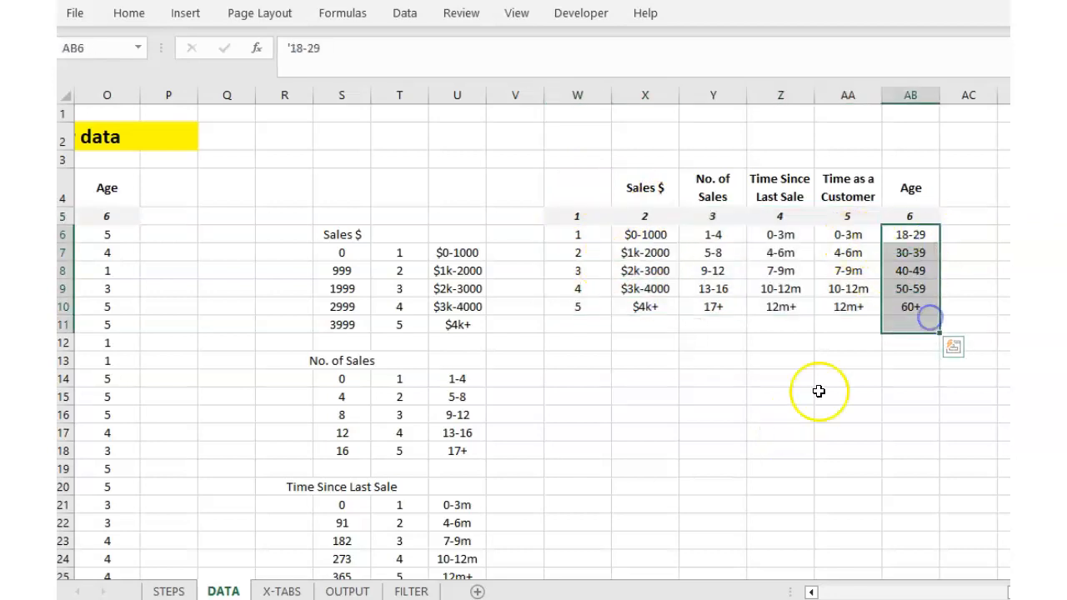
pyautogui.click(303, 592)
pyautogui.click(569, 377)
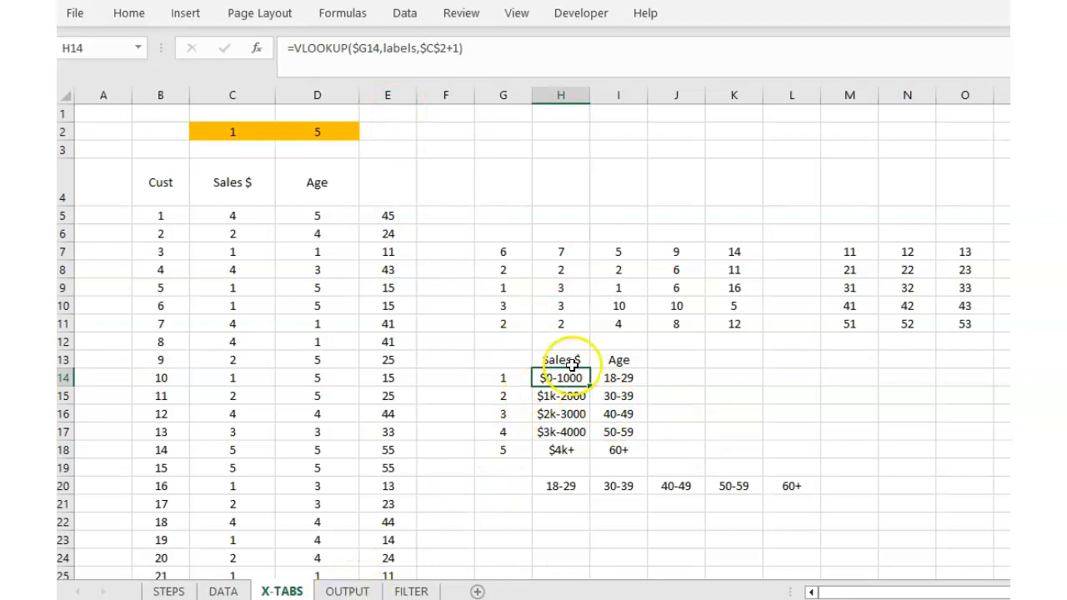
# Review the $0-1000 and $1k-2000 label formulas and the Age labels in I14:I18.
pyautogui.click(359, 592)
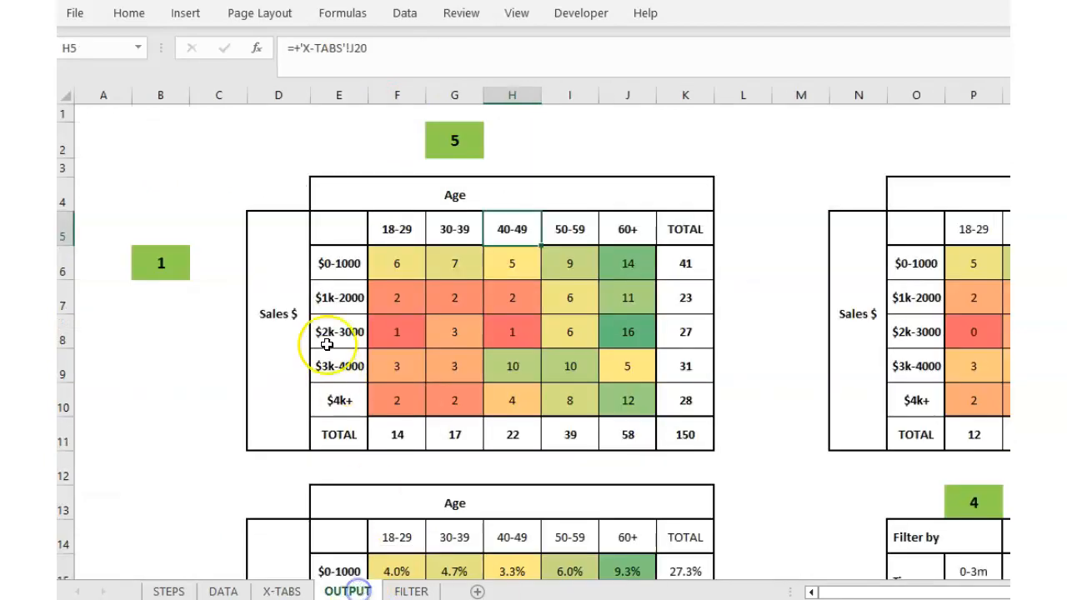
pyautogui.click(347, 263)
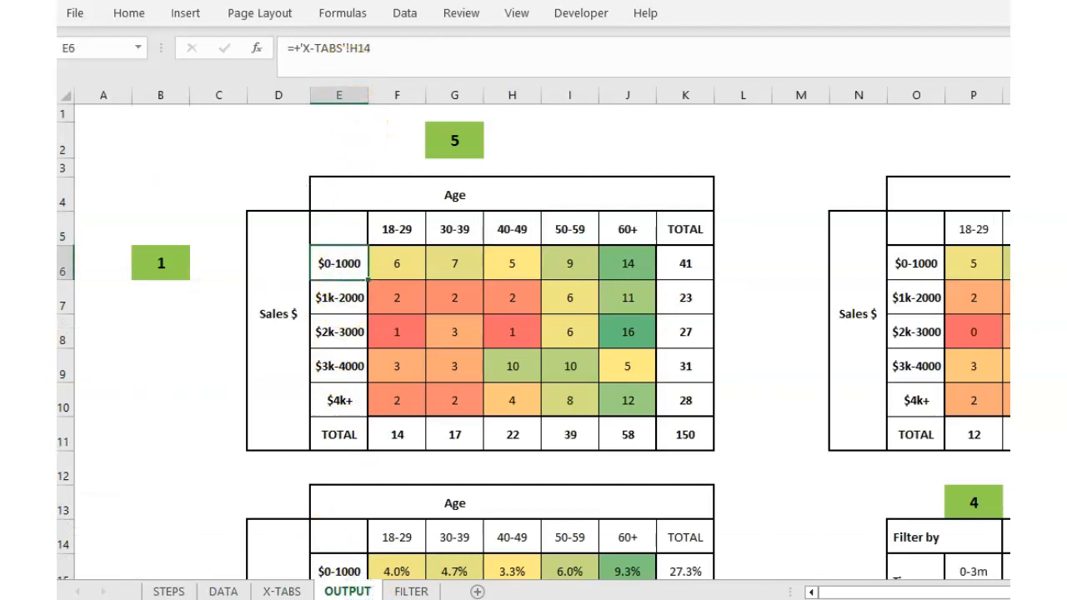
pyautogui.click(282, 592)
pyautogui.click(568, 396)
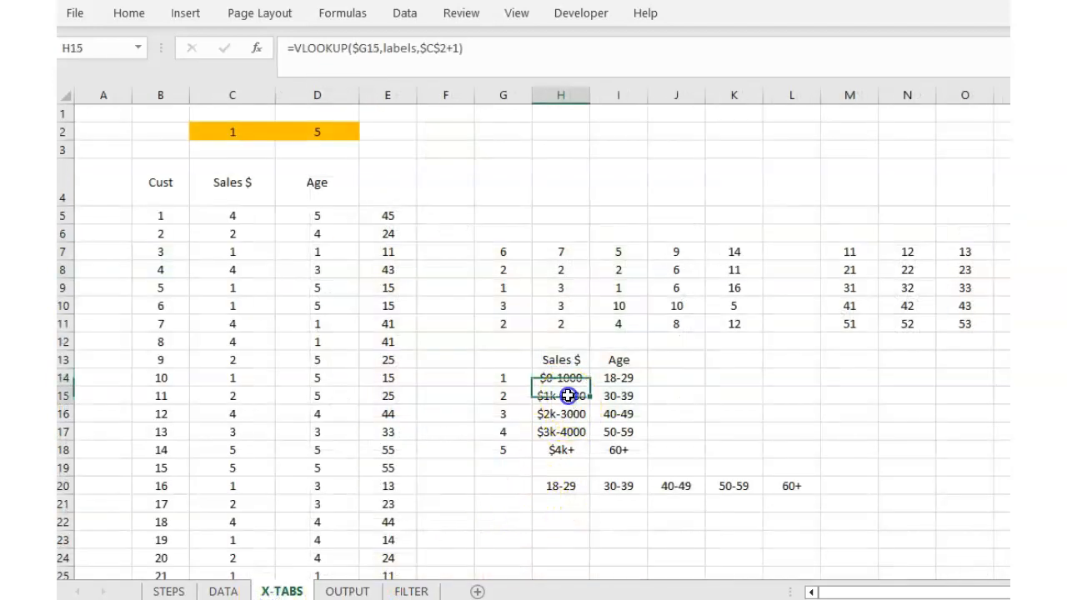
pyautogui.click(564, 413)
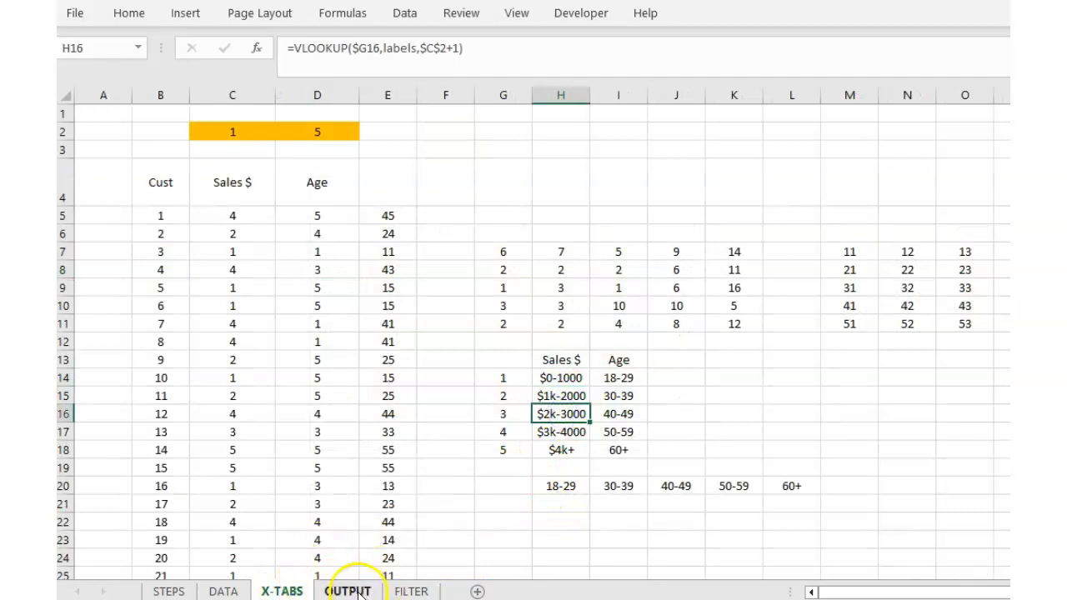
pyautogui.moveTo(617, 379); pyautogui.dragTo(616, 450)
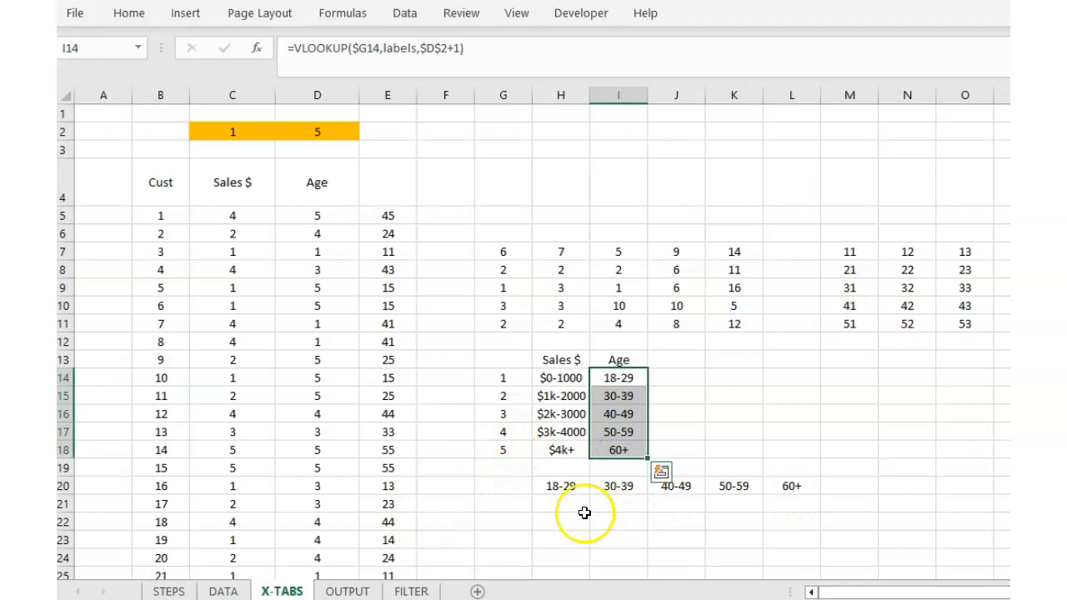
pyautogui.click(349, 591)
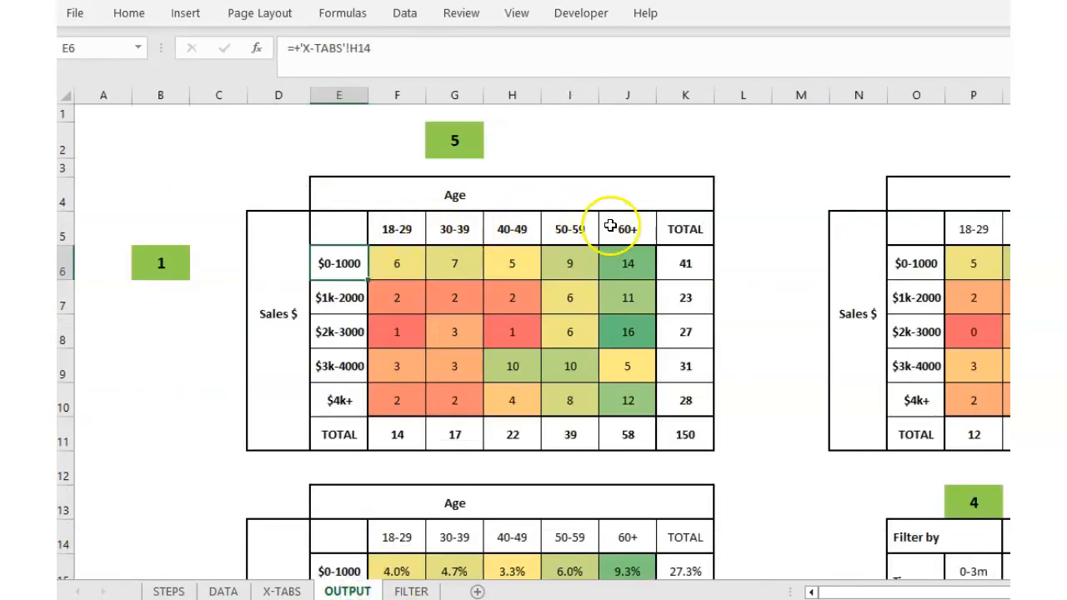
pyautogui.click(282, 590)
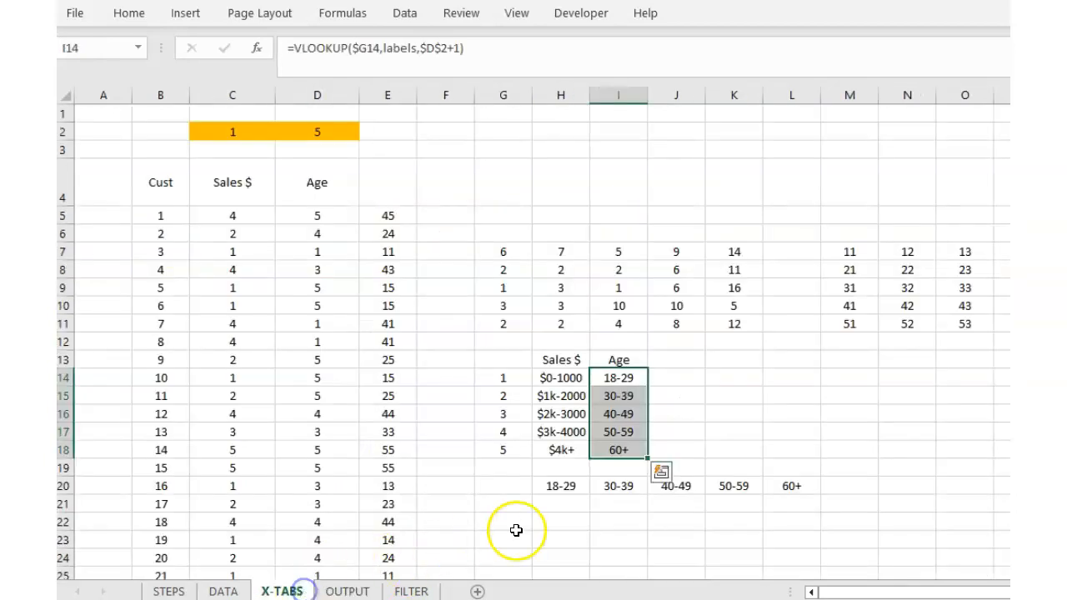
pyautogui.click(544, 485)
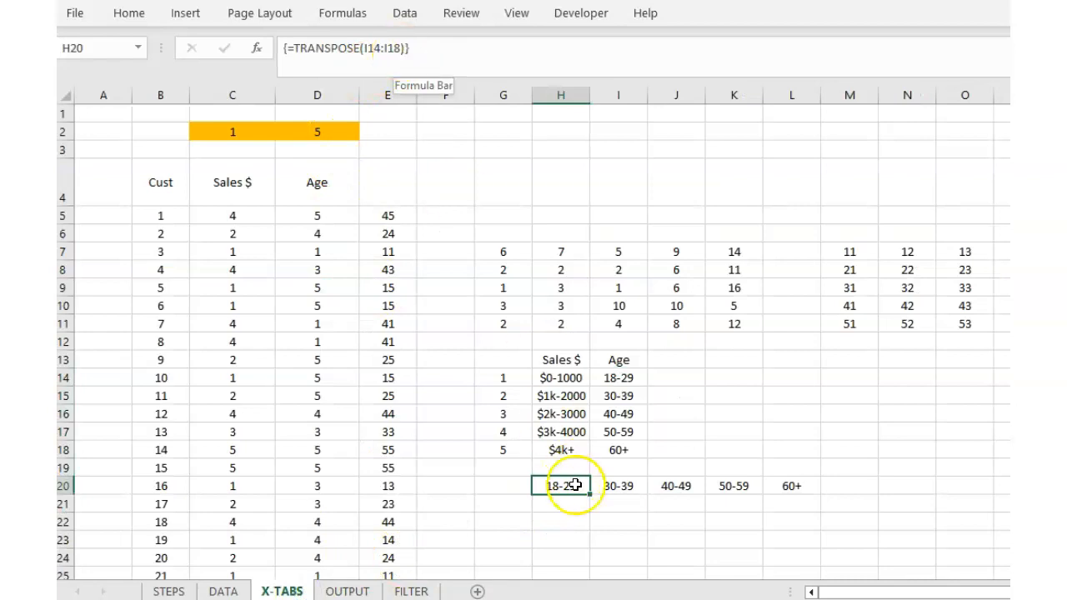
pyautogui.click(560, 529)
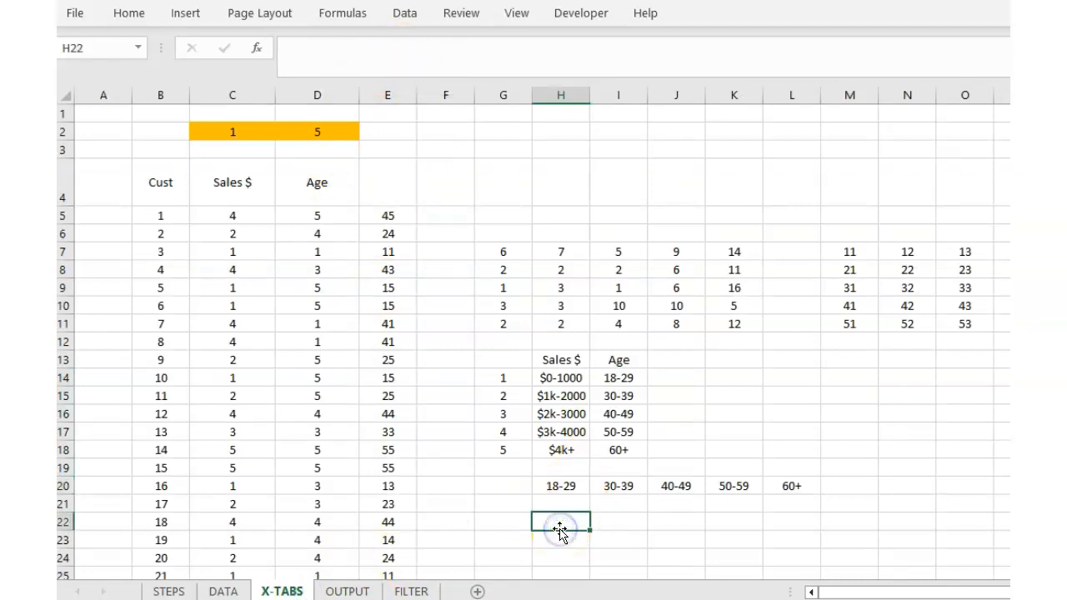
pyautogui.click(624, 378)
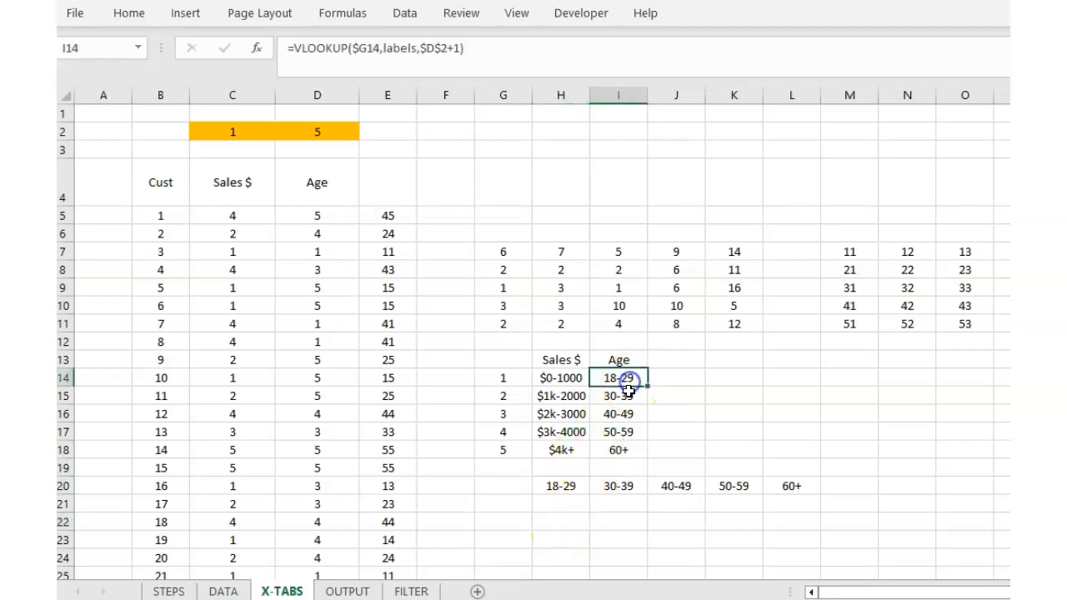
# Enter =TRANSPOSE(I14:I18) as an array formula in H22:L22 to list the Age labels.
pyautogui.moveTo(558, 522); pyautogui.dragTo(779, 524)
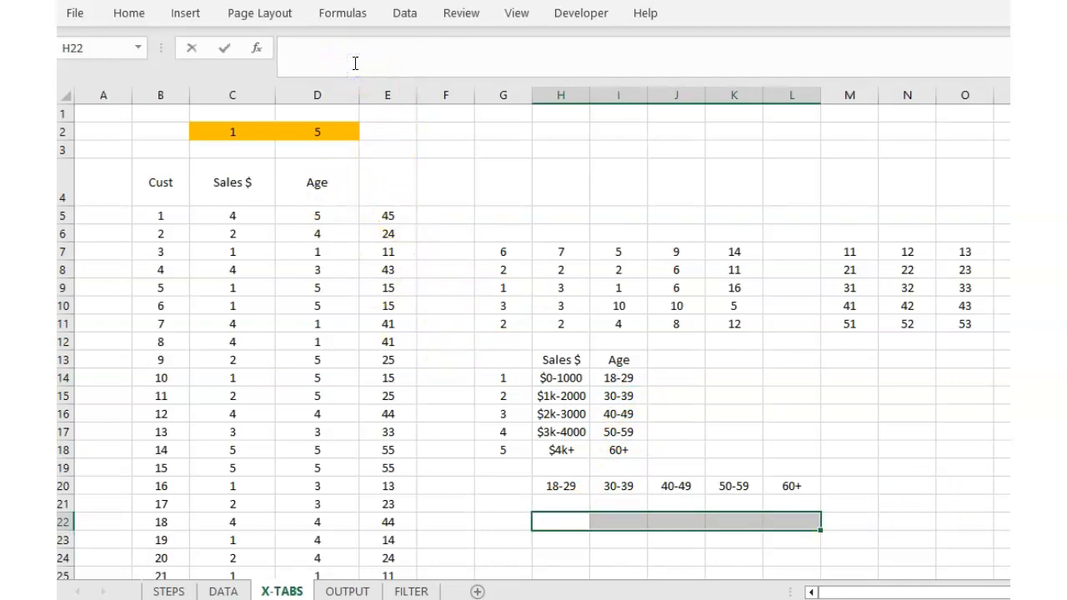
pyautogui.write('RA')
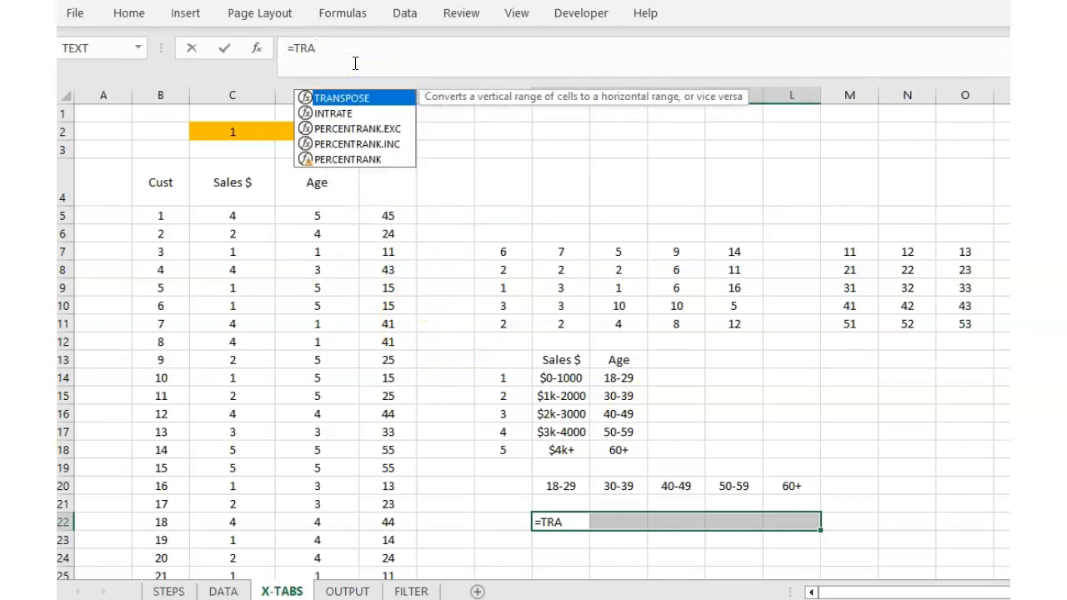
pyautogui.press('Tab')
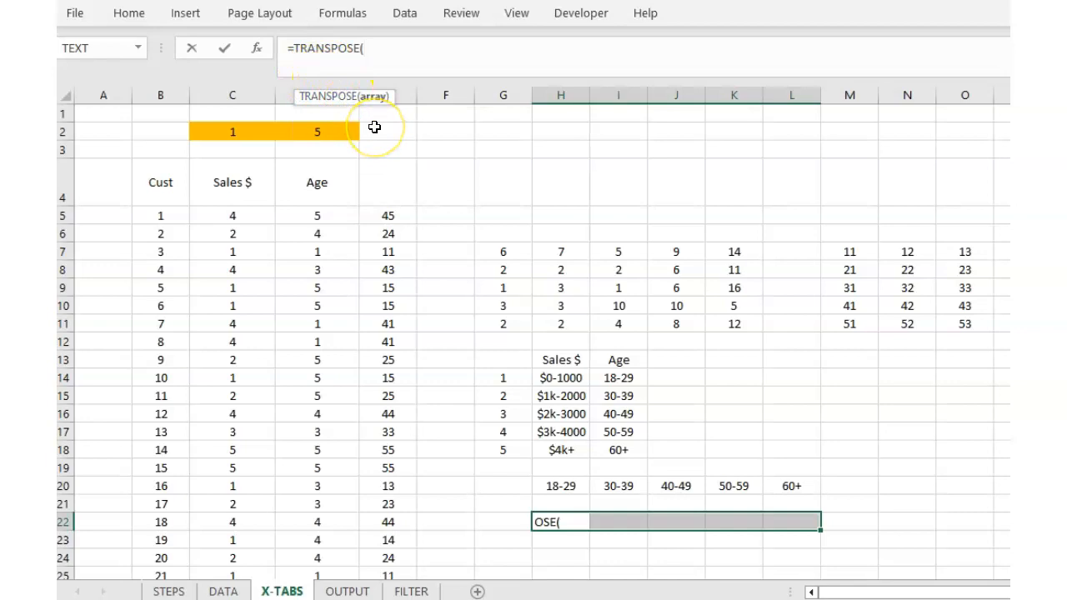
pyautogui.click(619, 378)
pyautogui.moveTo(619, 378); pyautogui.dragTo(622, 444)
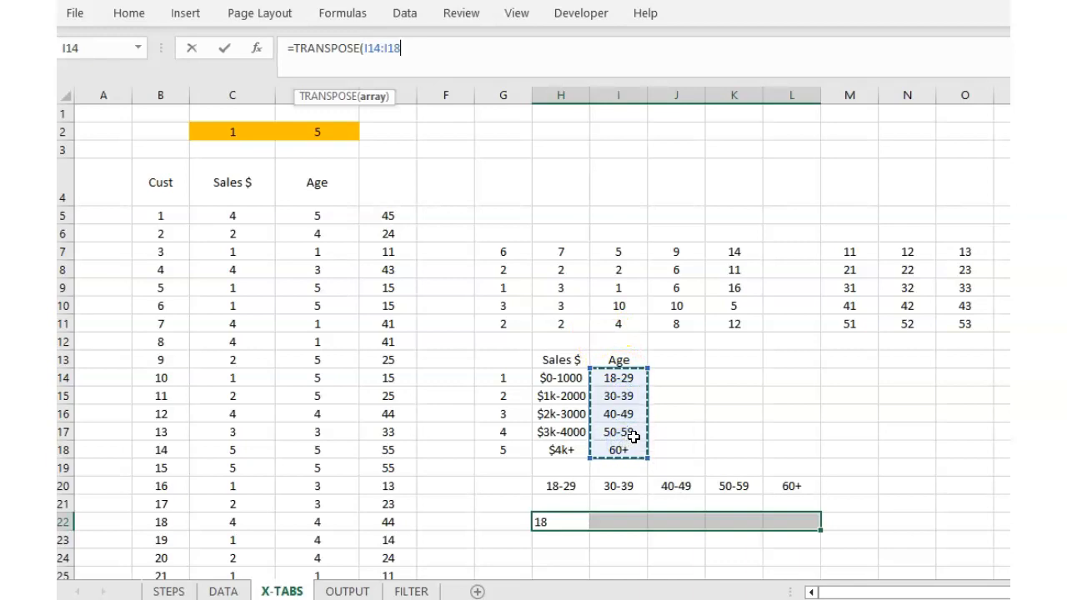
pyautogui.write(')')
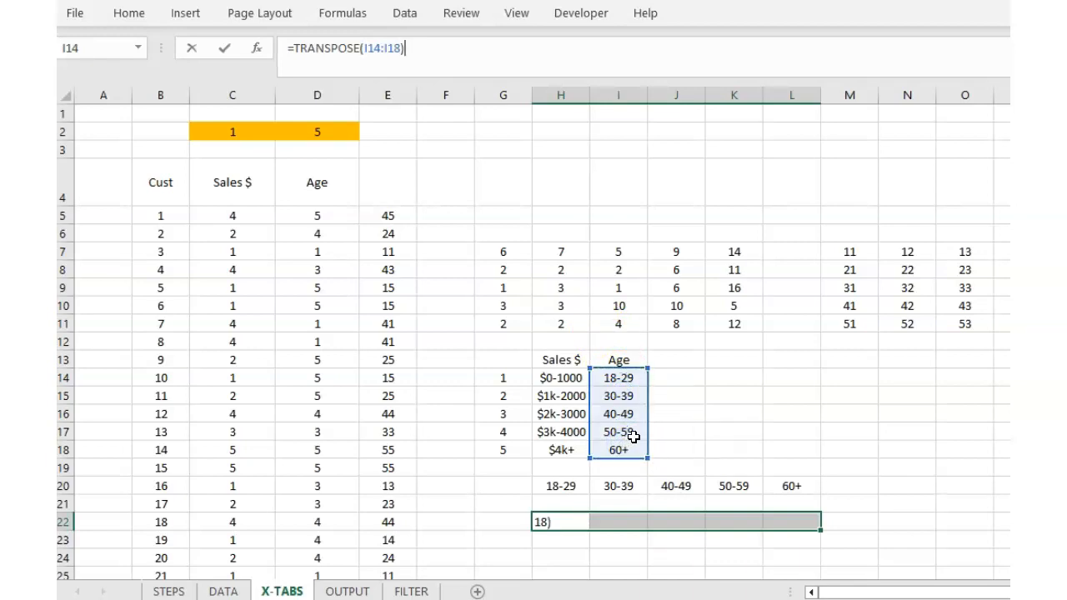
pyautogui.hotkey('ctrl', 'shift', 'Return')
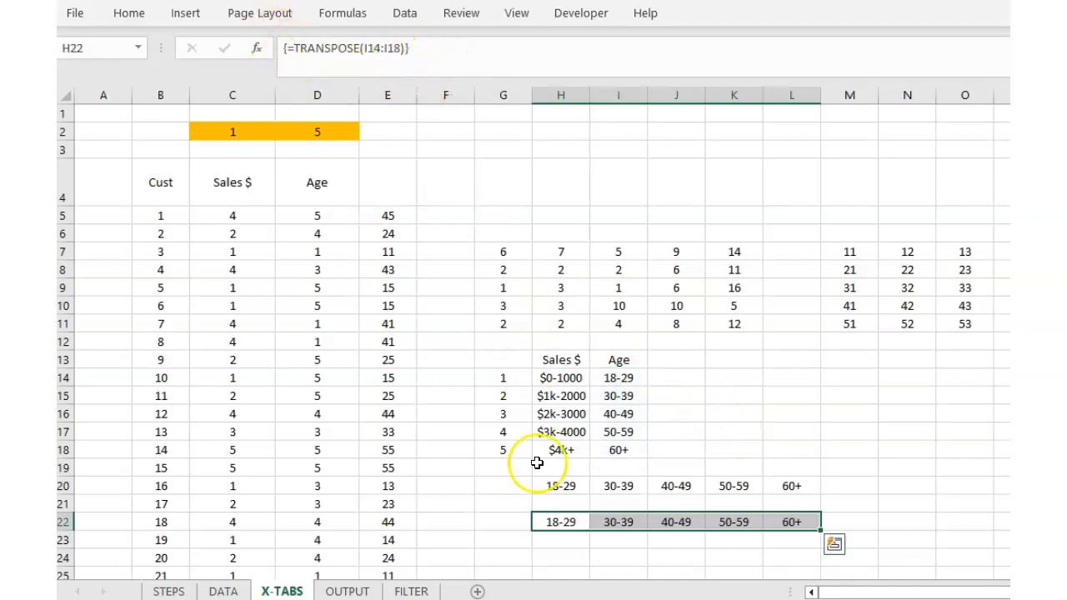
pyautogui.click(453, 509)
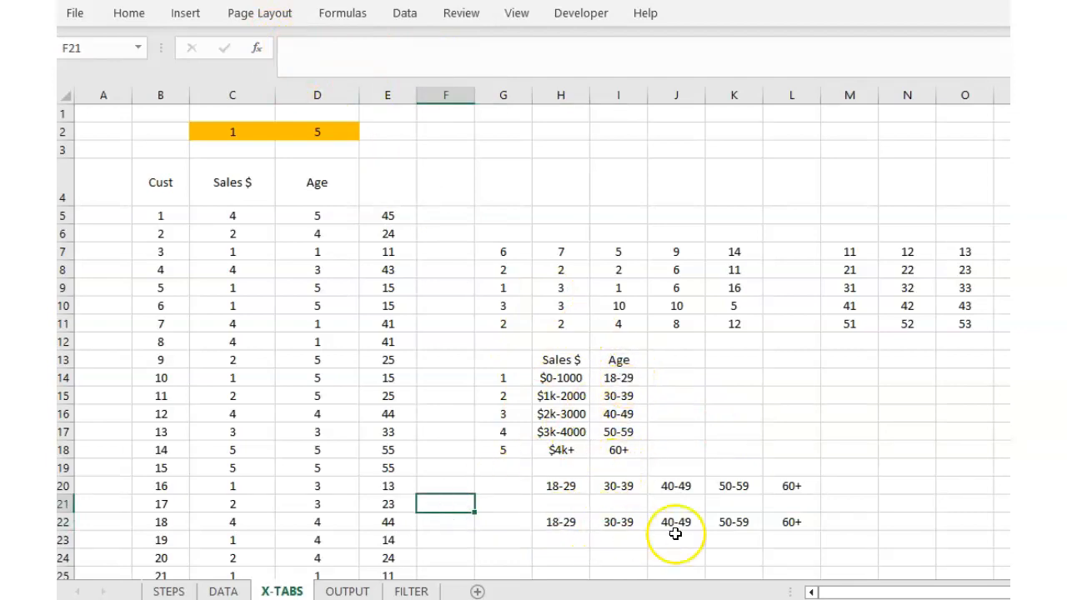
pyautogui.click(344, 592)
# Delete the test transposed Age labels from X-TABS cells H22:L22.
pyautogui.click(437, 147)
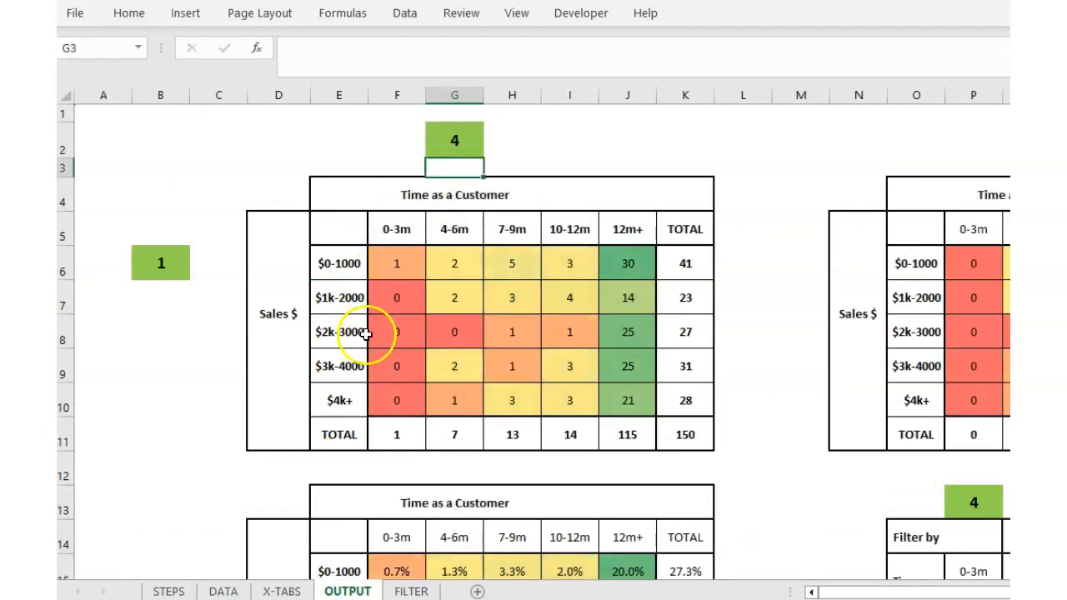
pyautogui.click(281, 591)
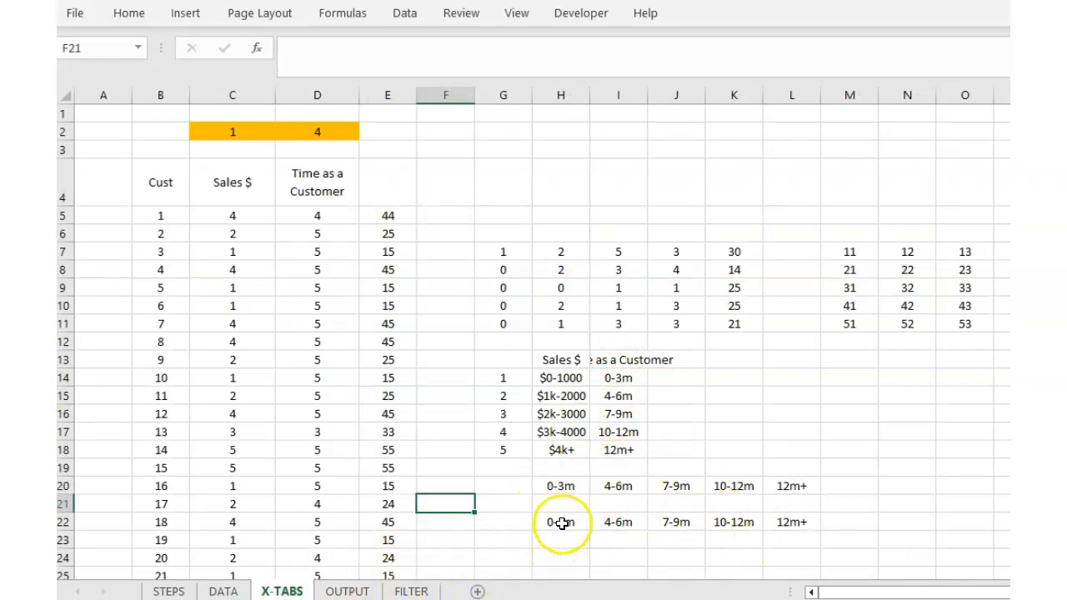
pyautogui.moveTo(560, 520); pyautogui.dragTo(793, 517)
pyautogui.press('Delete')
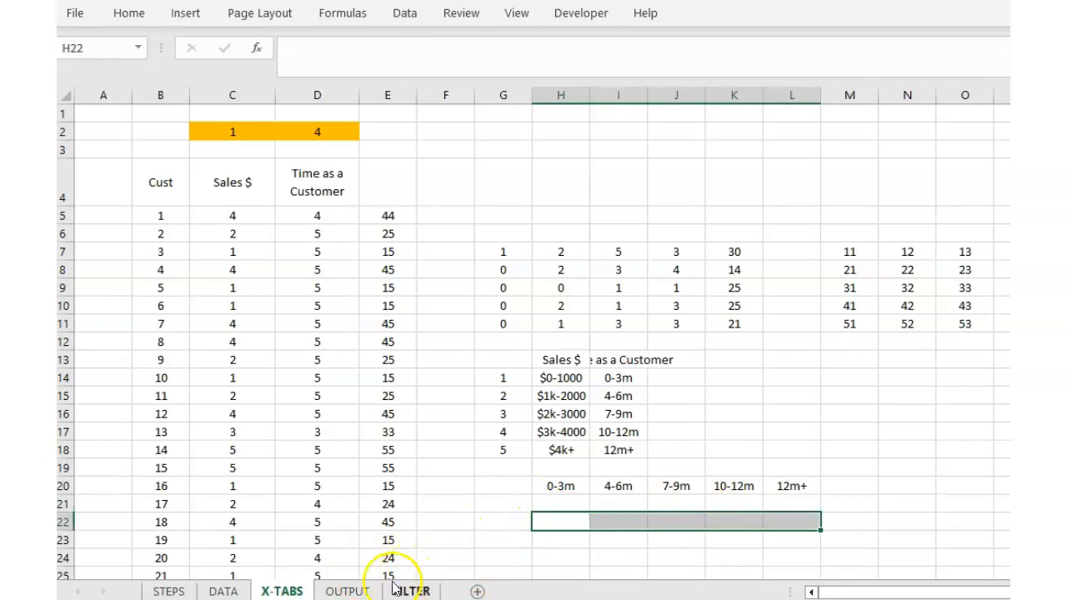
# Set the OUTPUT row selector in B6 to 2.
pyautogui.click(348, 591)
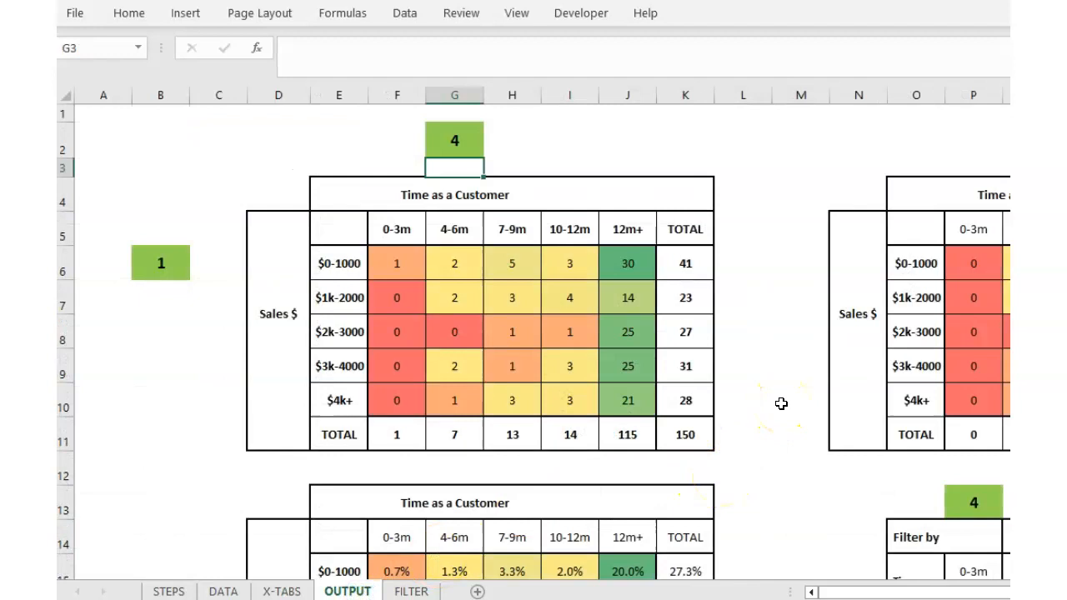
pyautogui.click(166, 265)
pyautogui.write('2')
pyautogui.press('Return')
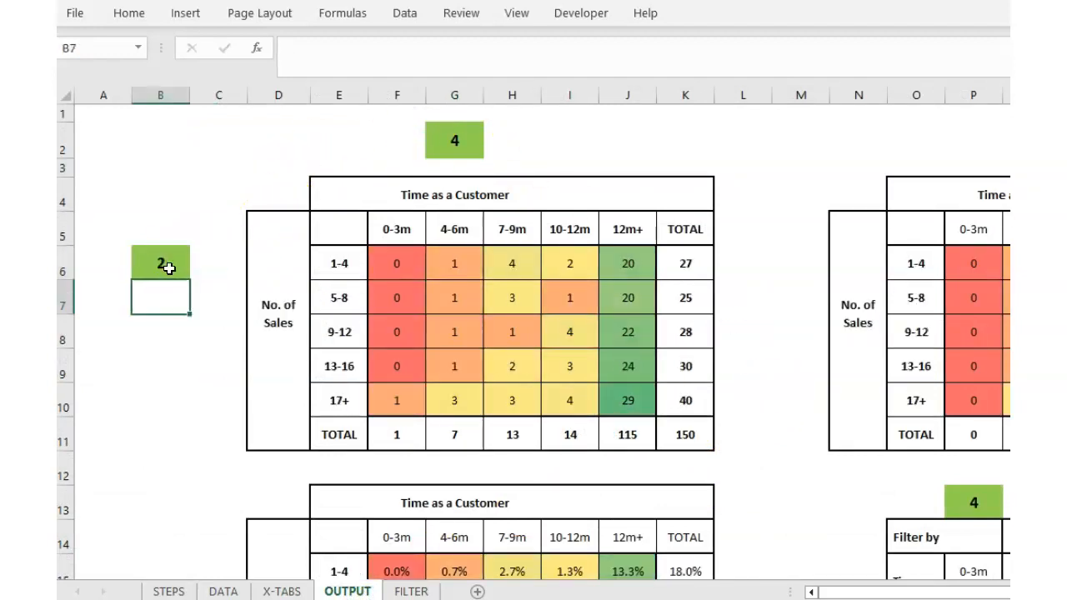
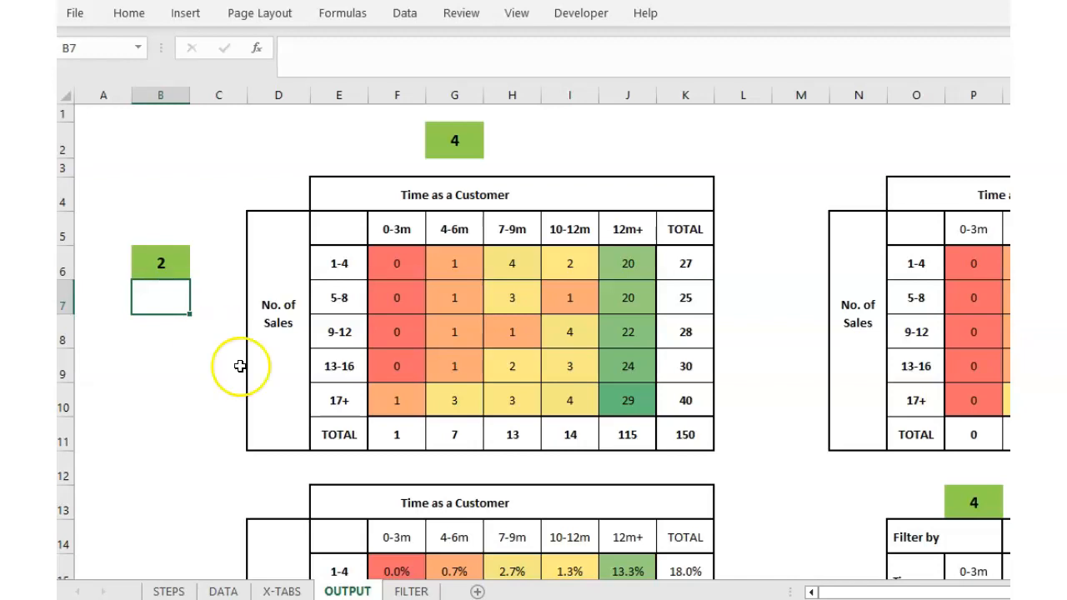
# Set the OUTPUT row selector in B6 to 3, crossing Time Since Last Sale with Time as a Customer.
pyautogui.scroll(-1, 142, 428)
pyautogui.scroll(1, 142, 428)
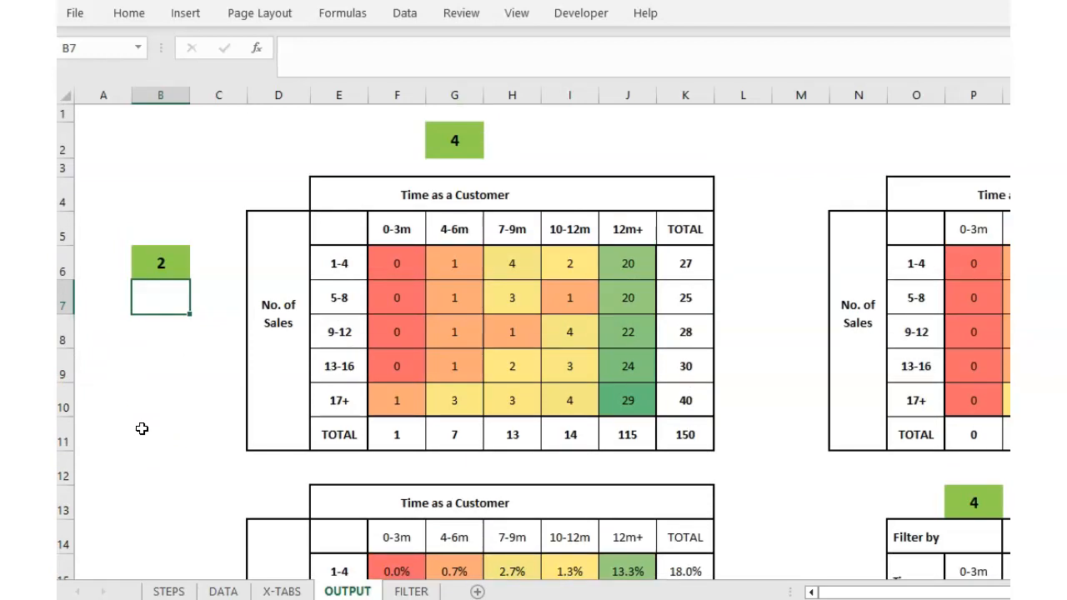
pyautogui.click(164, 267)
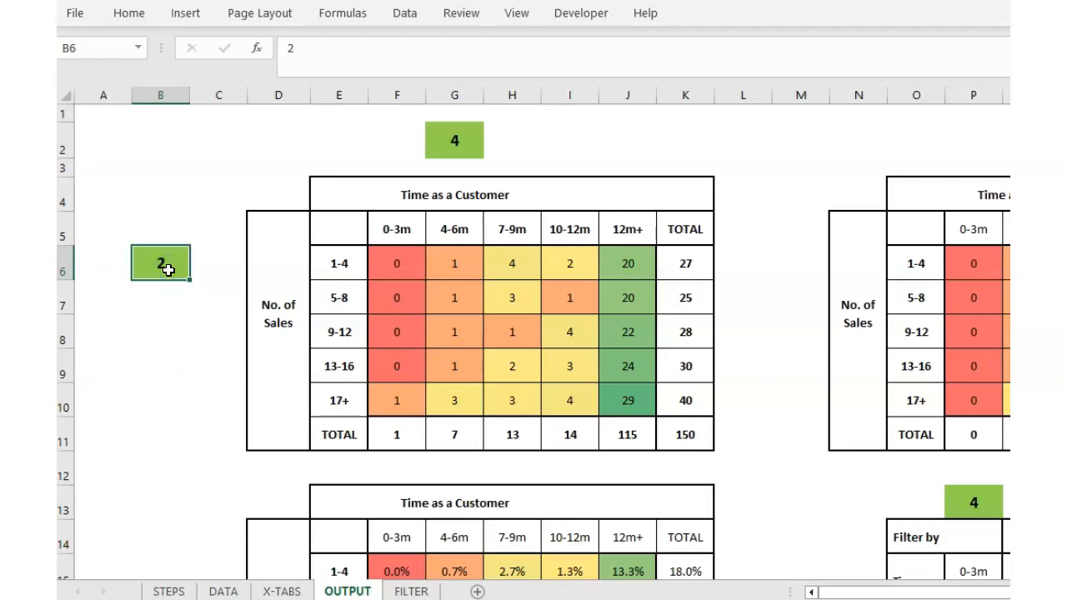
pyautogui.write('3')
pyautogui.press('Return')
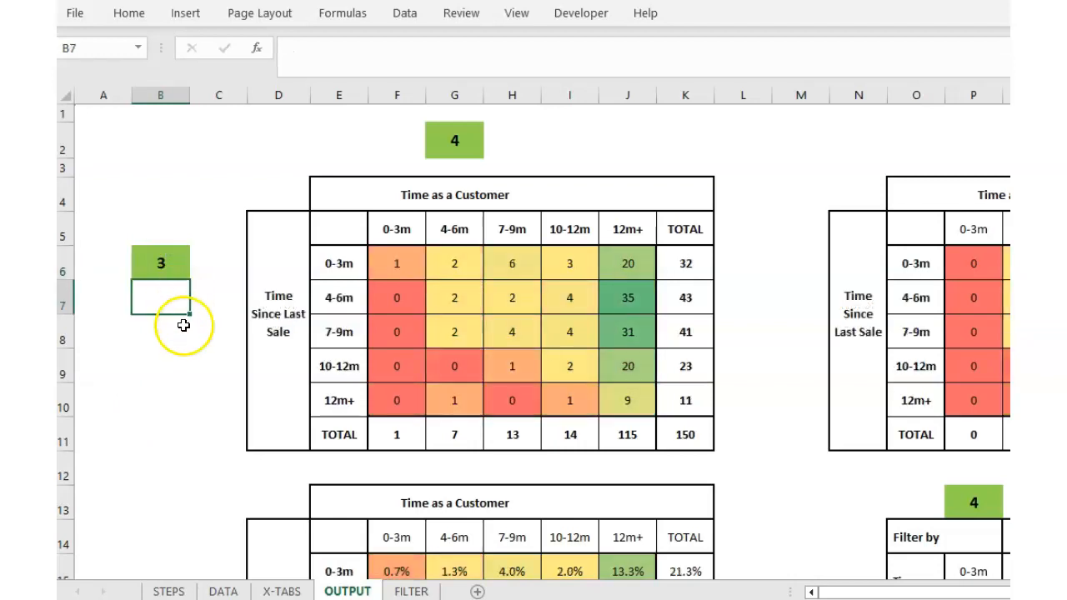
pyautogui.scroll(-2, 189, 364)
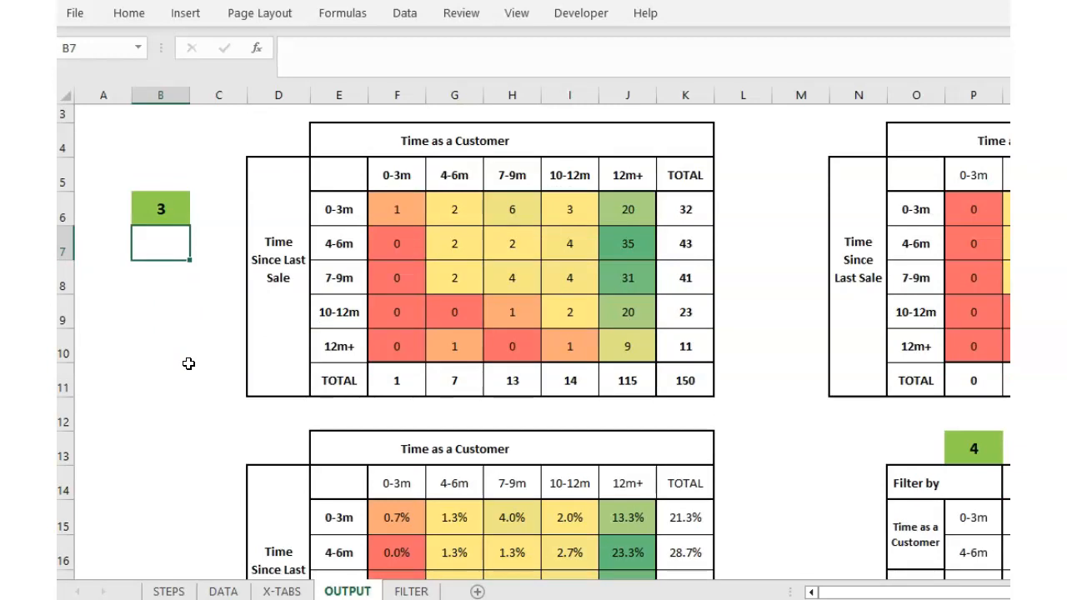
pyautogui.hscroll(6, 534, 333)
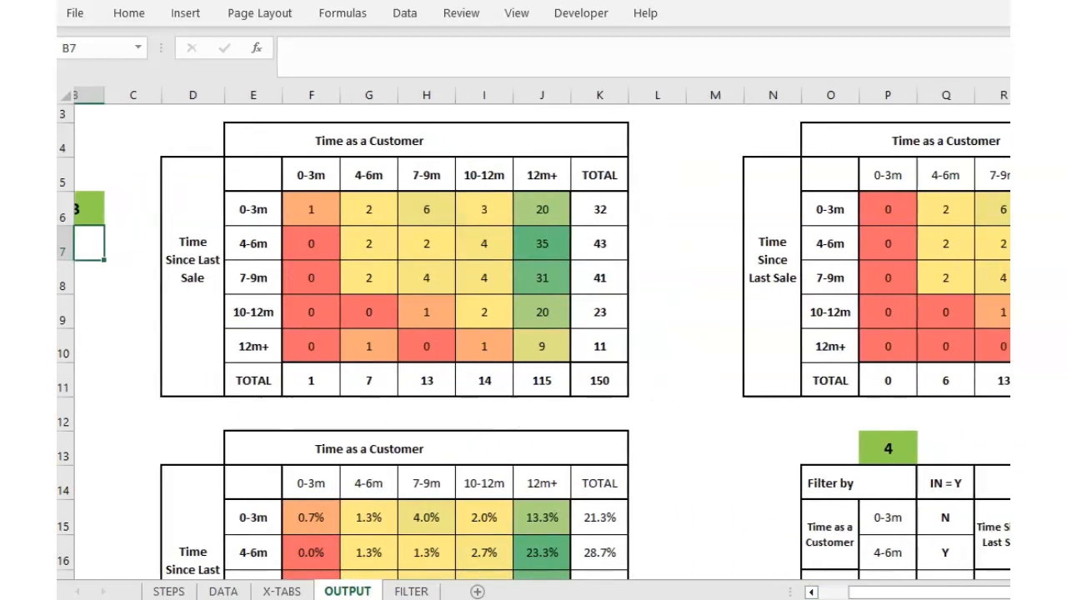
pyautogui.scroll(-2, 905, 505)
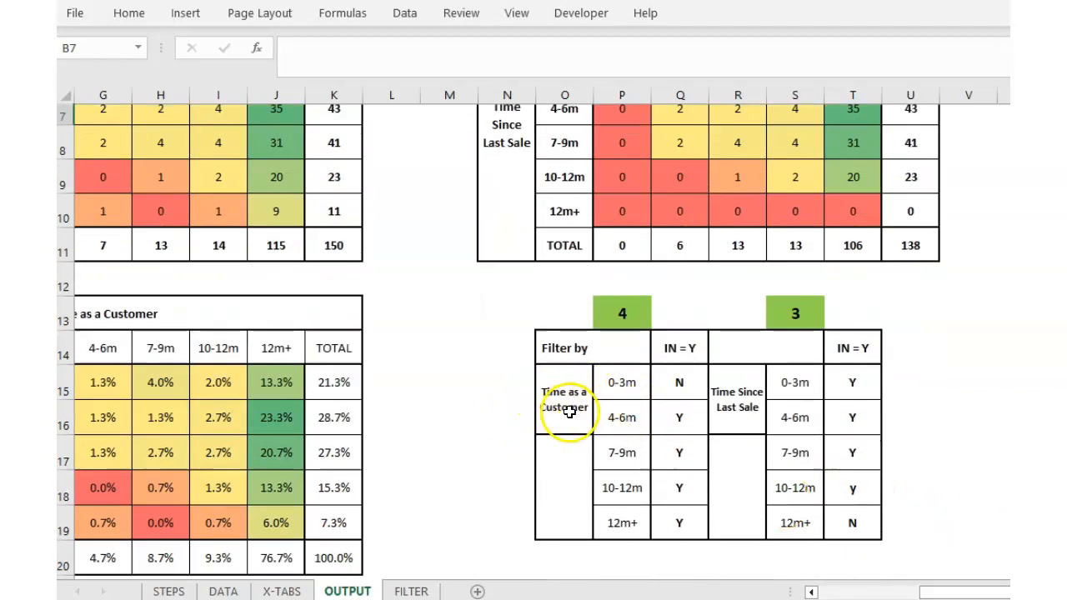
# Set filter selector P13 to 5 (Age), flagging 18-29 y and 50-59 and 60+ n.
pyautogui.click(629, 313)
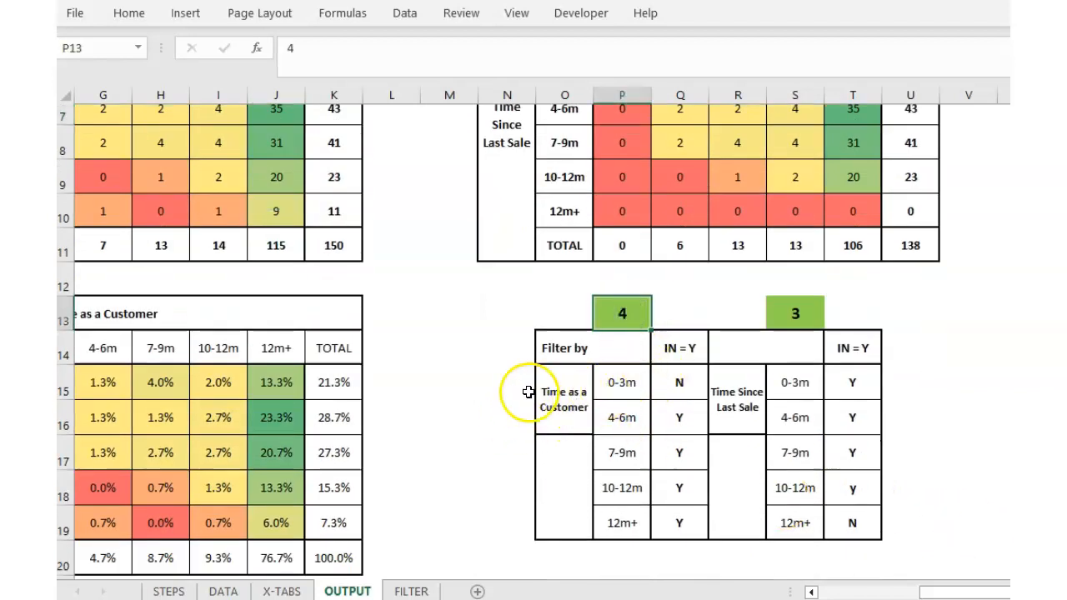
pyautogui.write('5')
pyautogui.click(480, 455)
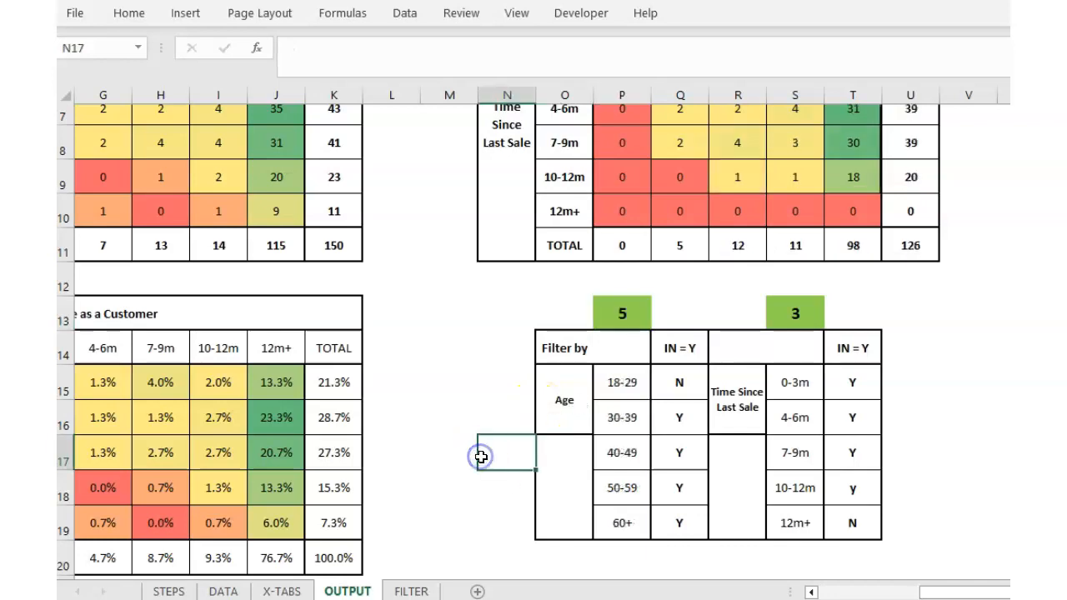
pyautogui.click(679, 383)
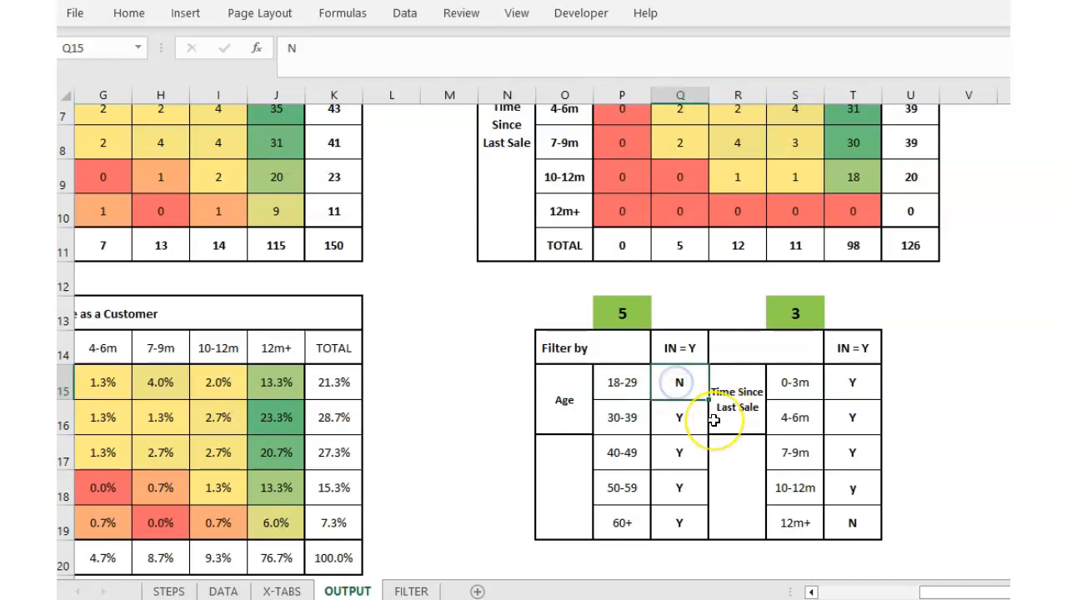
pyautogui.press('Return')
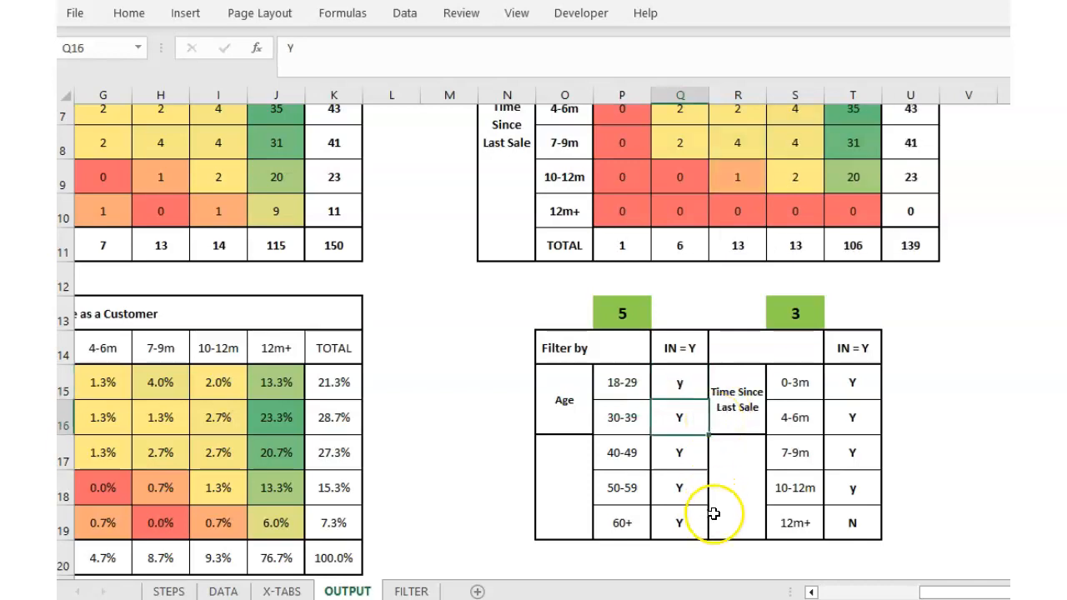
pyautogui.click(685, 495)
pyautogui.press('Return')
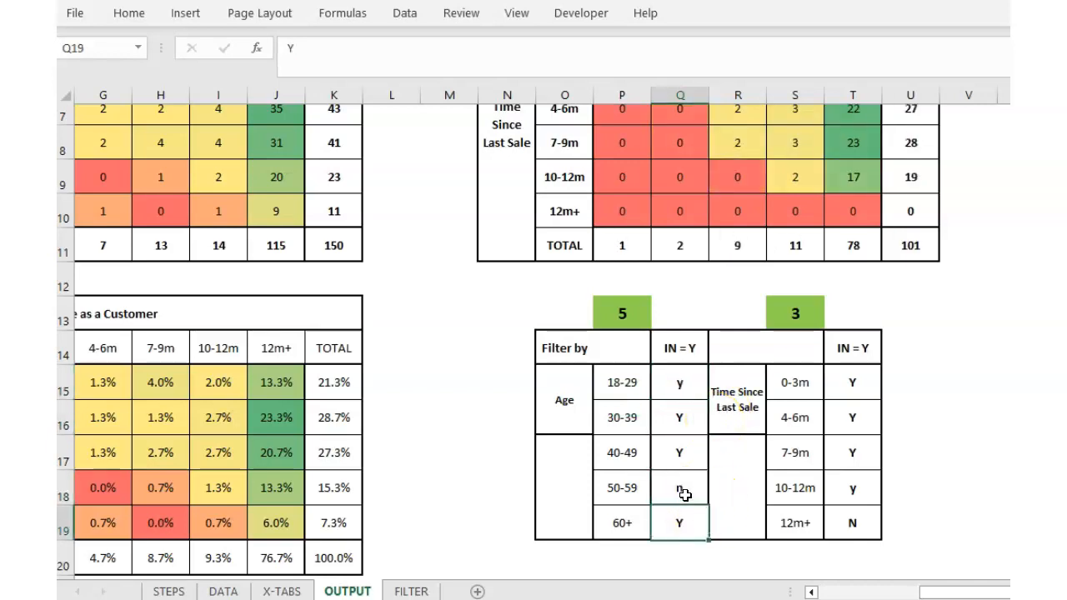
pyautogui.press('Return')
# Check the total formula in K11 and the filtered grand total of 49 in U11.
pyautogui.scroll(2, 864, 377)
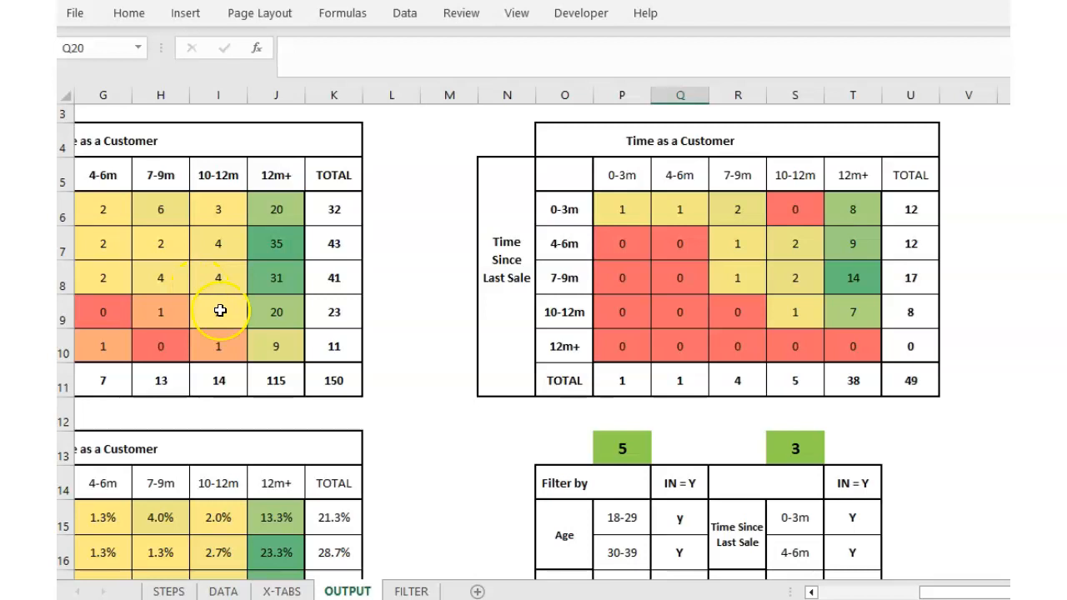
pyautogui.click(325, 381)
pyautogui.click(900, 389)
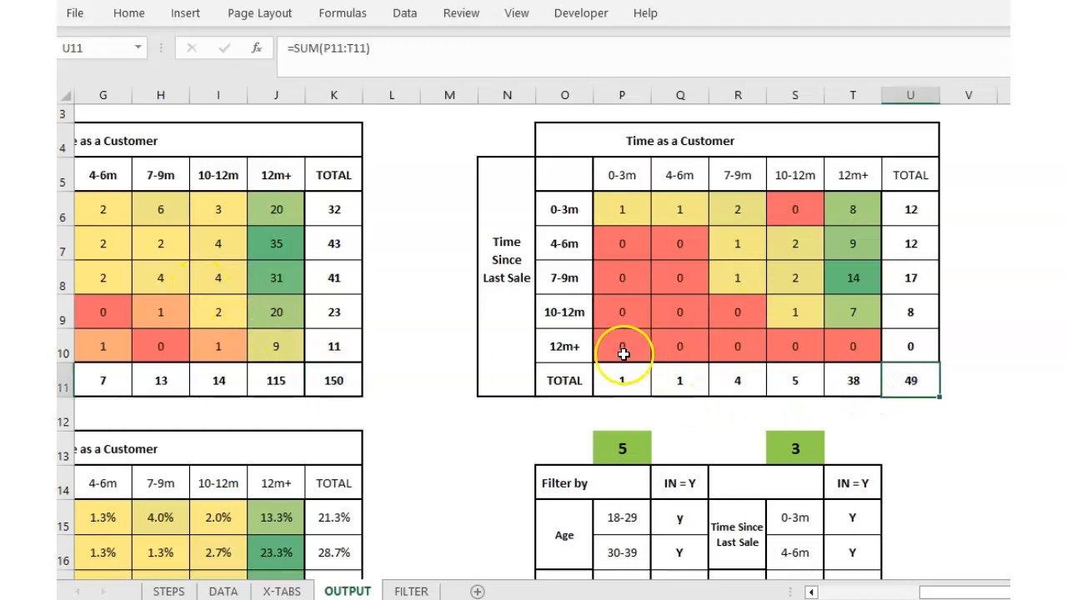
pyautogui.scroll(-1, 623, 381)
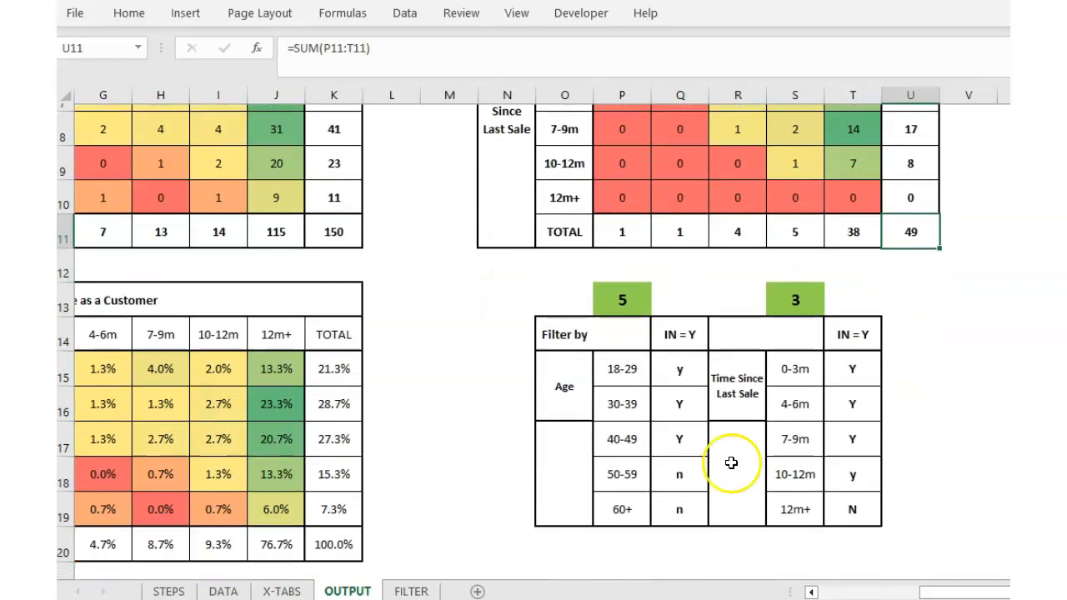
pyautogui.scroll(2, 902, 514)
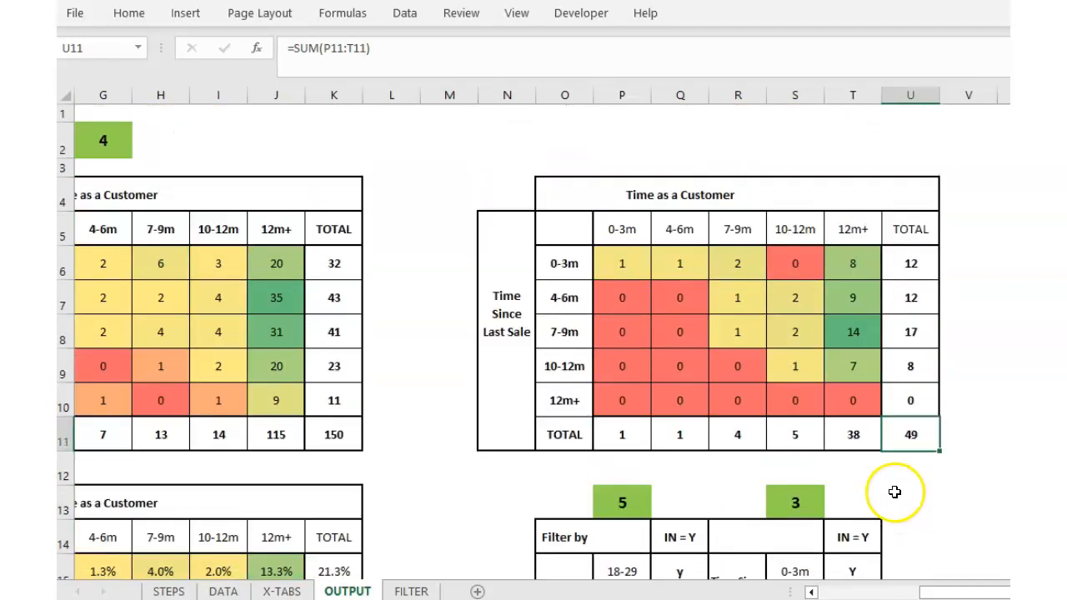
pyautogui.scroll(-1, 838, 567)
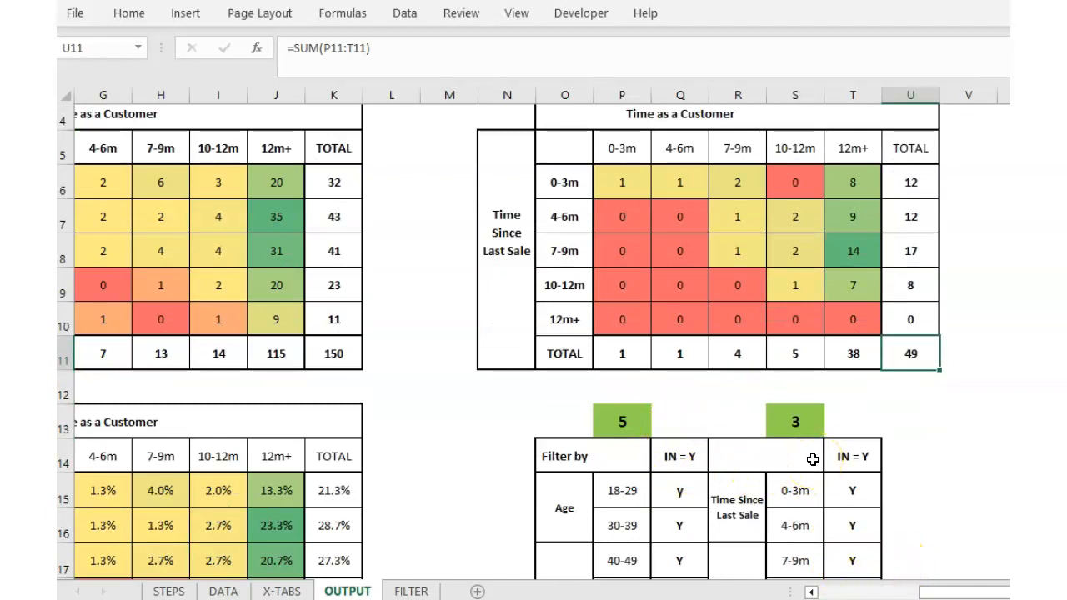
# On the FILTER sheet, inspect the VLOOKUP in C6 and C3's link to the OUTPUT selector.
pyautogui.scroll(-1, 410, 590)
pyautogui.click(411, 590)
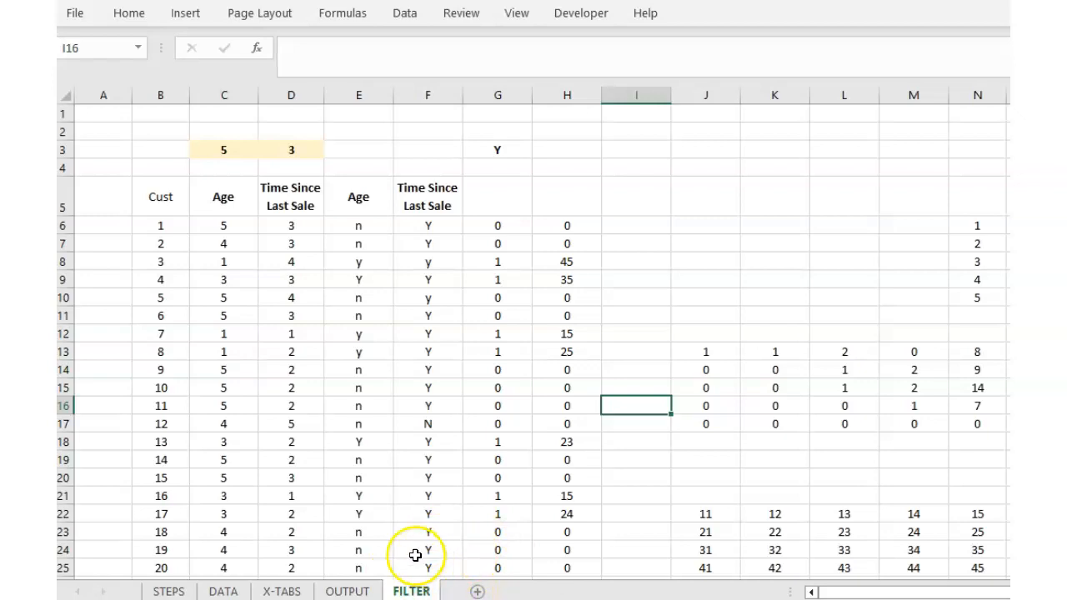
pyautogui.click(239, 226)
pyautogui.click(243, 155)
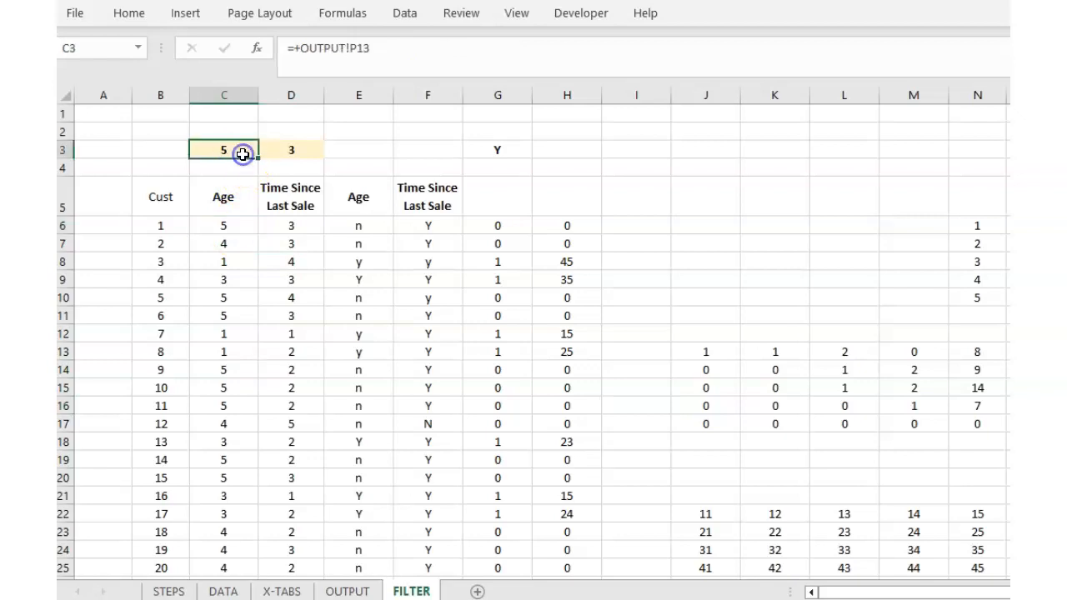
pyautogui.click(365, 588)
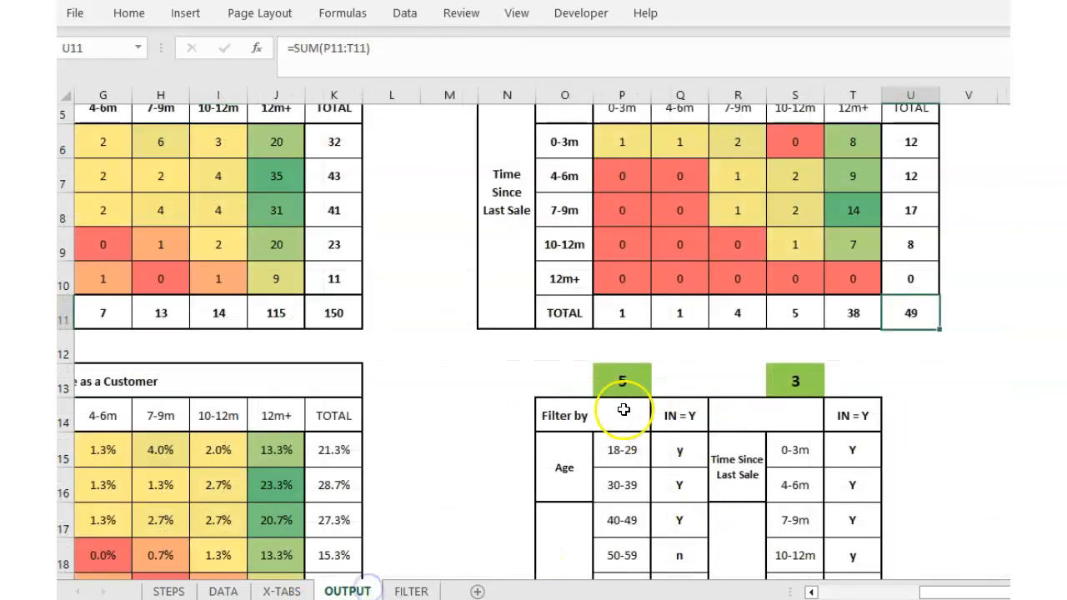
# Change the OUTPUT filter selector in P13 to 2 for No. of Sales.
pyautogui.click(622, 381)
pyautogui.click(794, 381)
pyautogui.click(634, 383)
pyautogui.write('2')
pyautogui.click(487, 435)
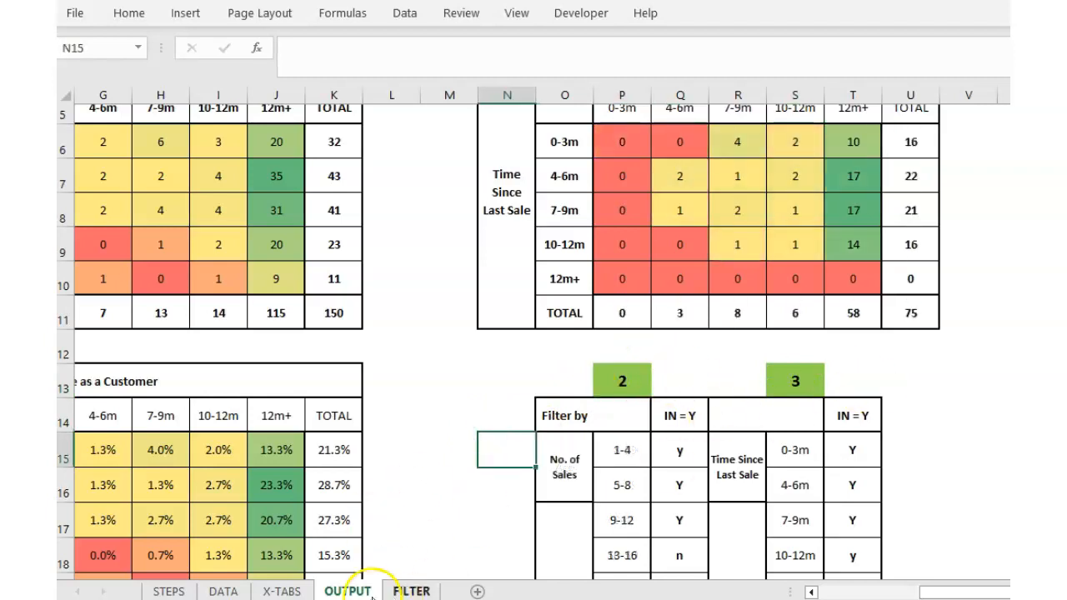
# Review the FILTER sheet's lookup formulas in C6, D6 and the inclusion-flag lookup in E6.
pyautogui.click(398, 591)
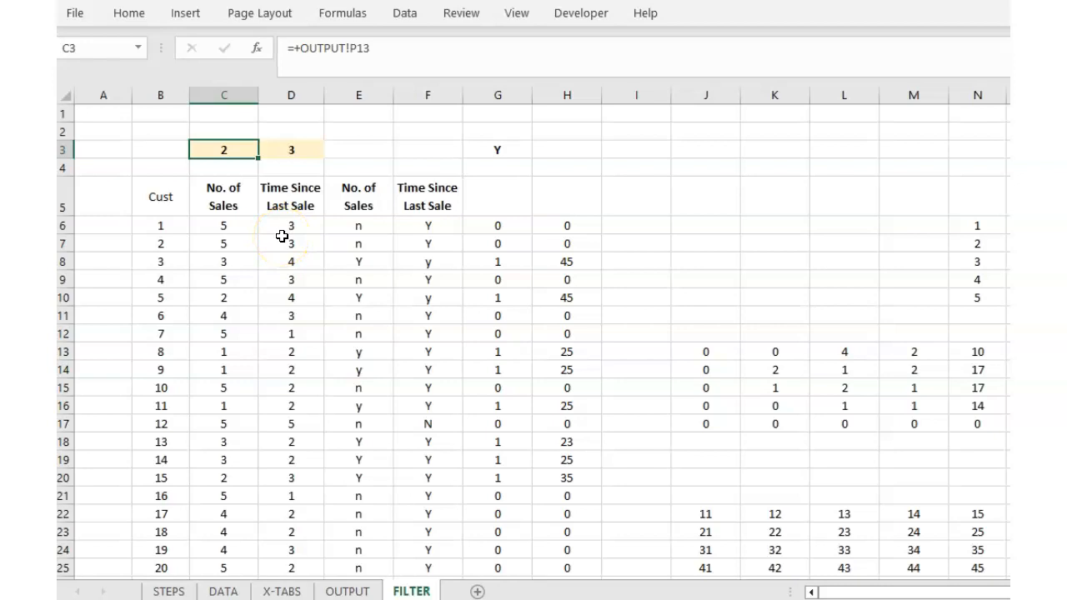
pyautogui.click(224, 224)
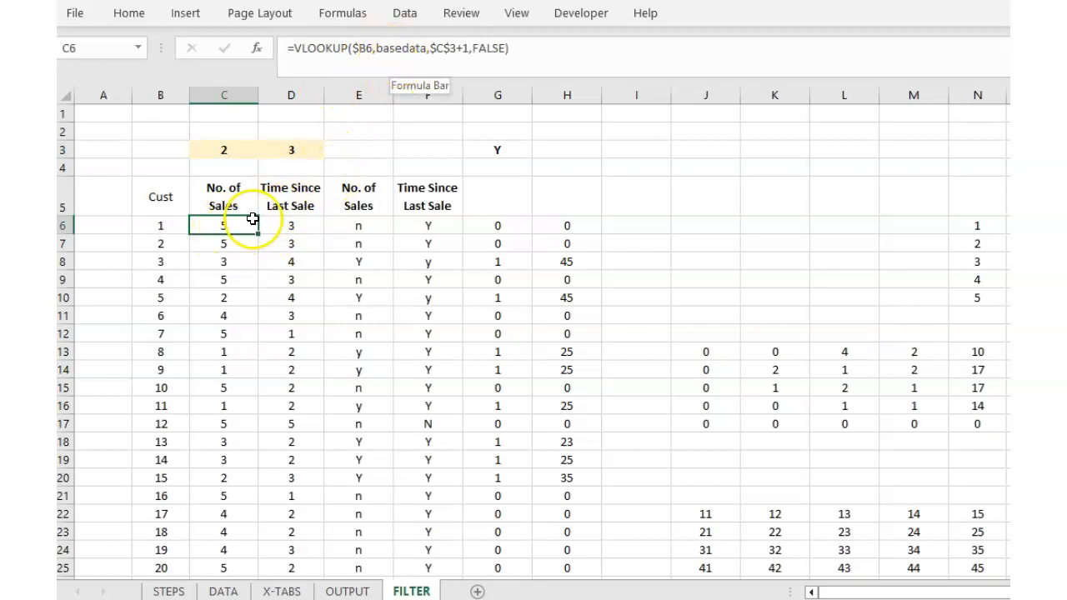
pyautogui.click(280, 227)
pyautogui.click(239, 228)
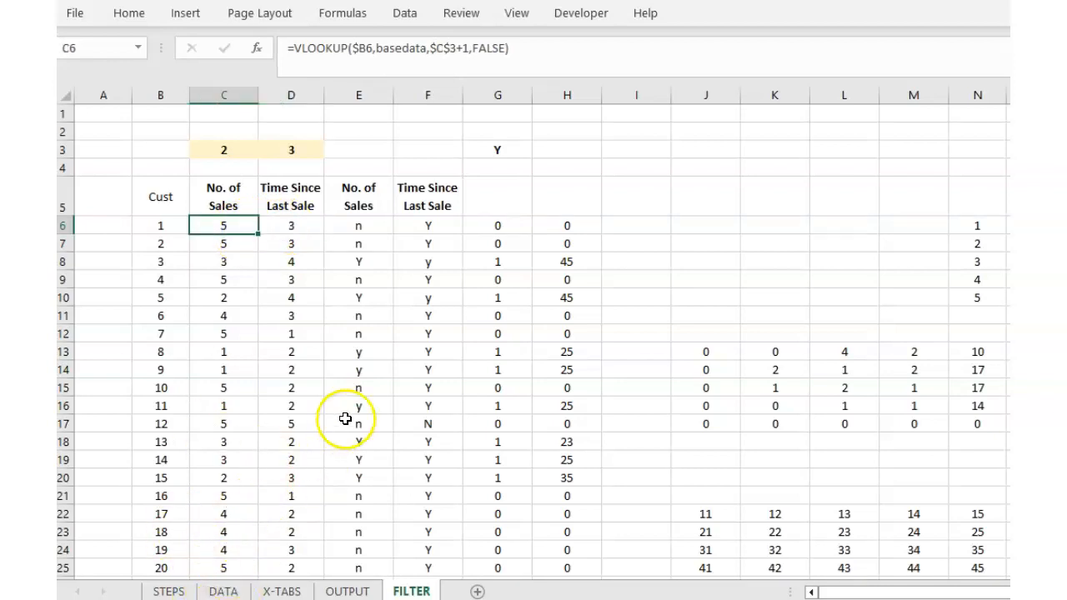
pyautogui.click(361, 223)
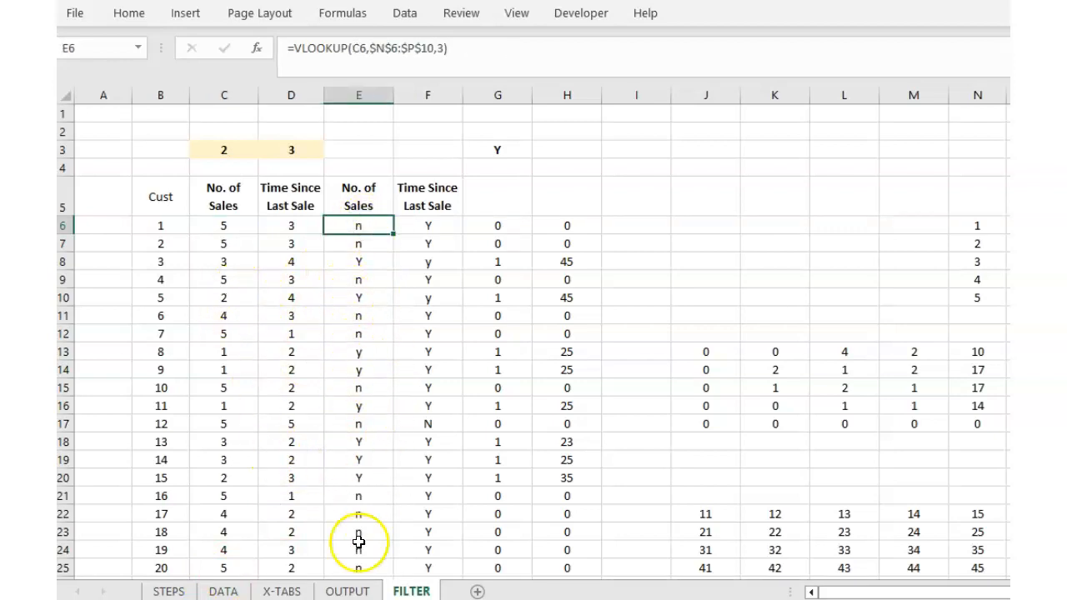
pyautogui.click(349, 591)
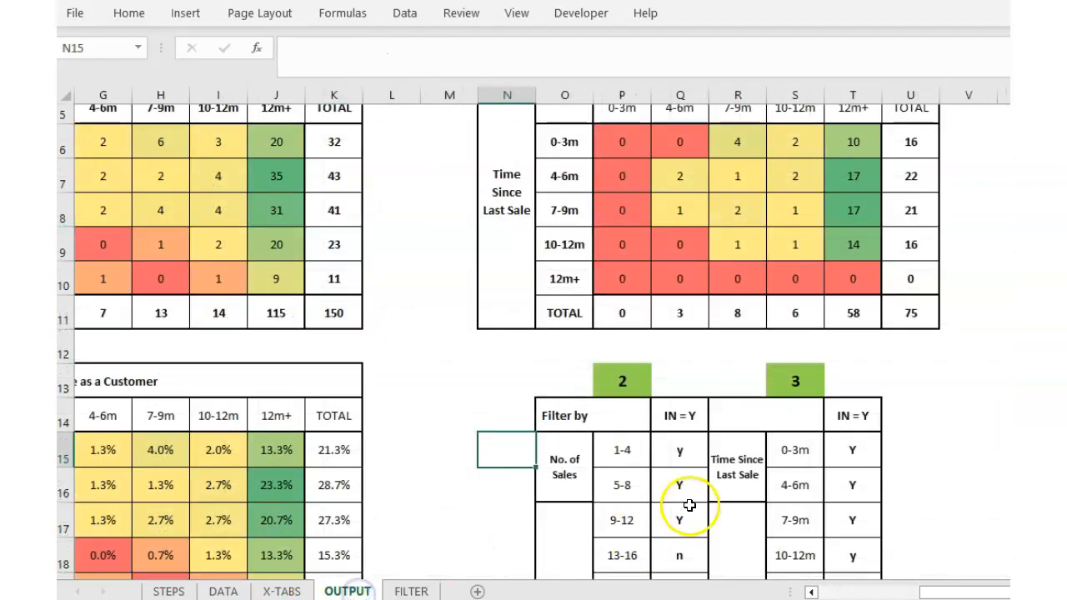
# Set the second filter selector in S13 to 5 so it filters by Age.
pyautogui.scroll(-1, 683, 500)
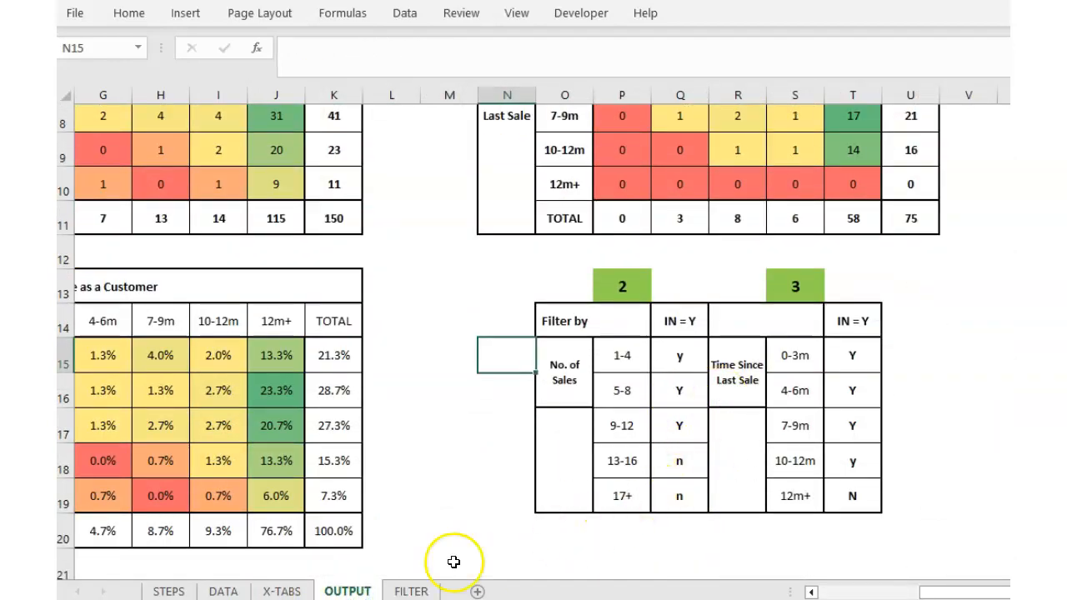
pyautogui.click(796, 286)
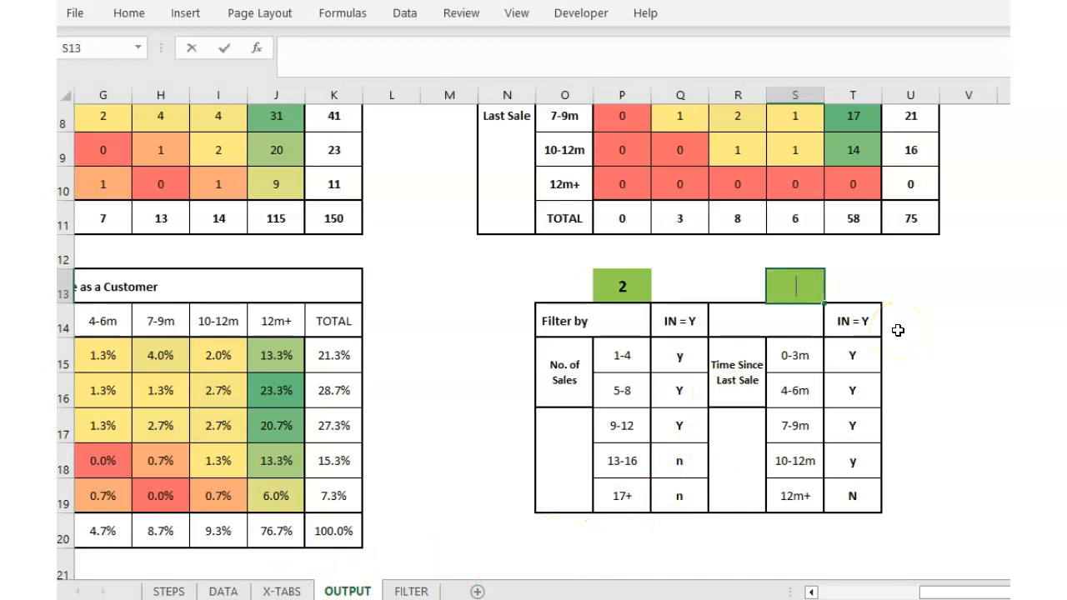
pyautogui.write('5')
pyautogui.press('Return')
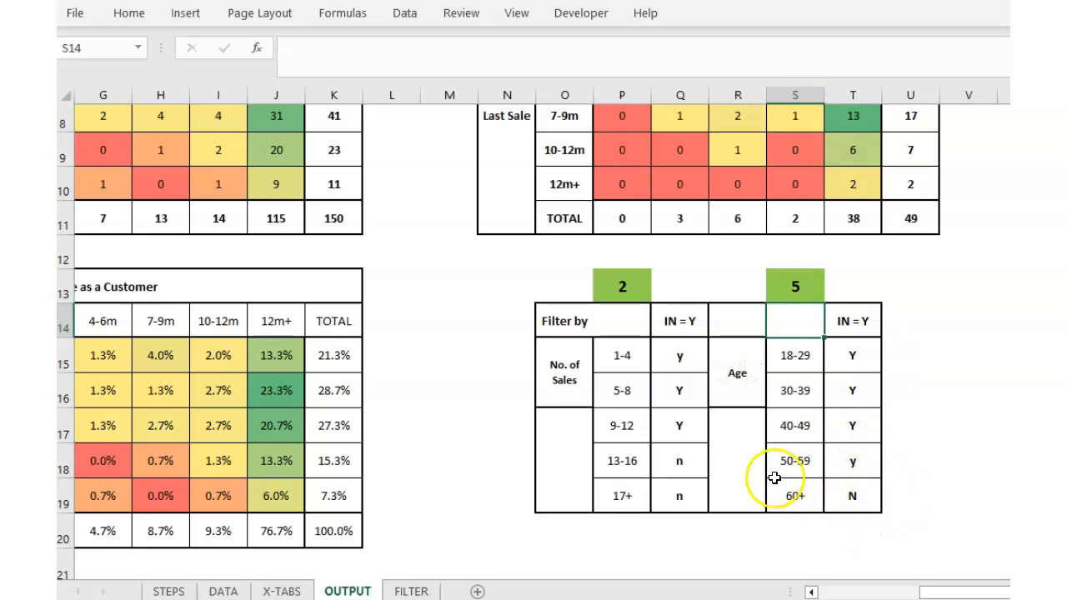
# Flag the 13-16 and 17+ sales bands Y, raising the filtered total to 92.
pyautogui.click(667, 454)
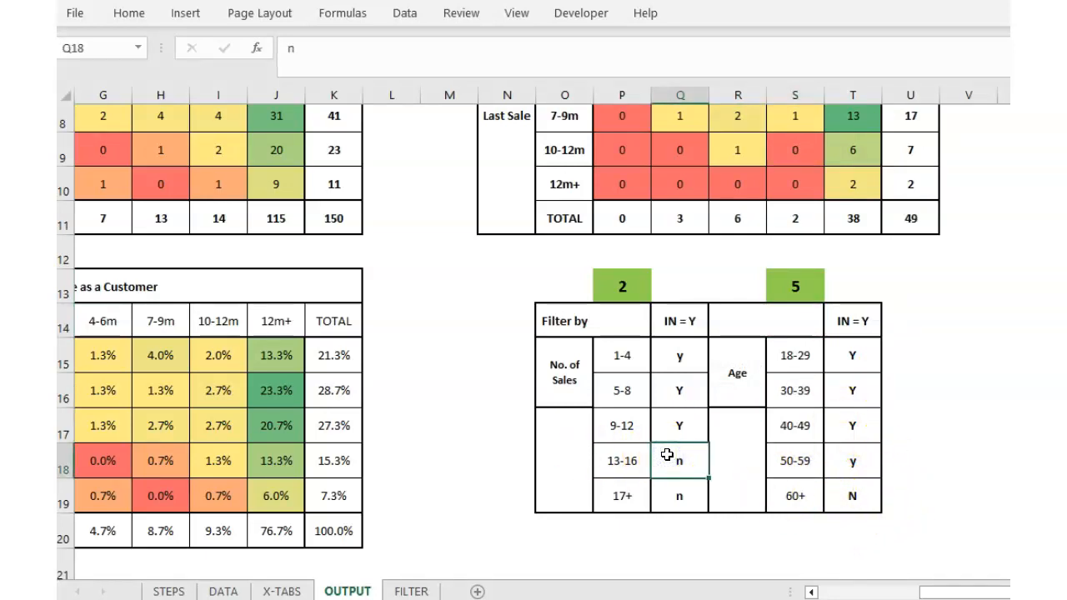
pyautogui.write('Y')
pyautogui.press('Return')
pyautogui.write('Y')
pyautogui.press('Return')
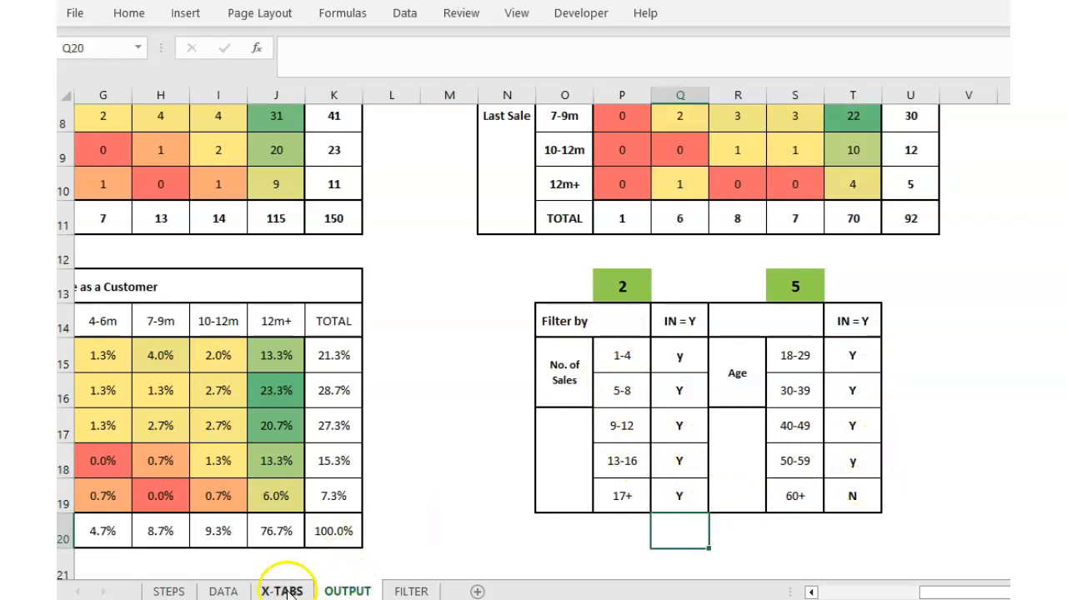
# Inspect the Age flag formulas in FILTER F6 and F10 against customers' raw ages on DATA.
pyautogui.click(411, 591)
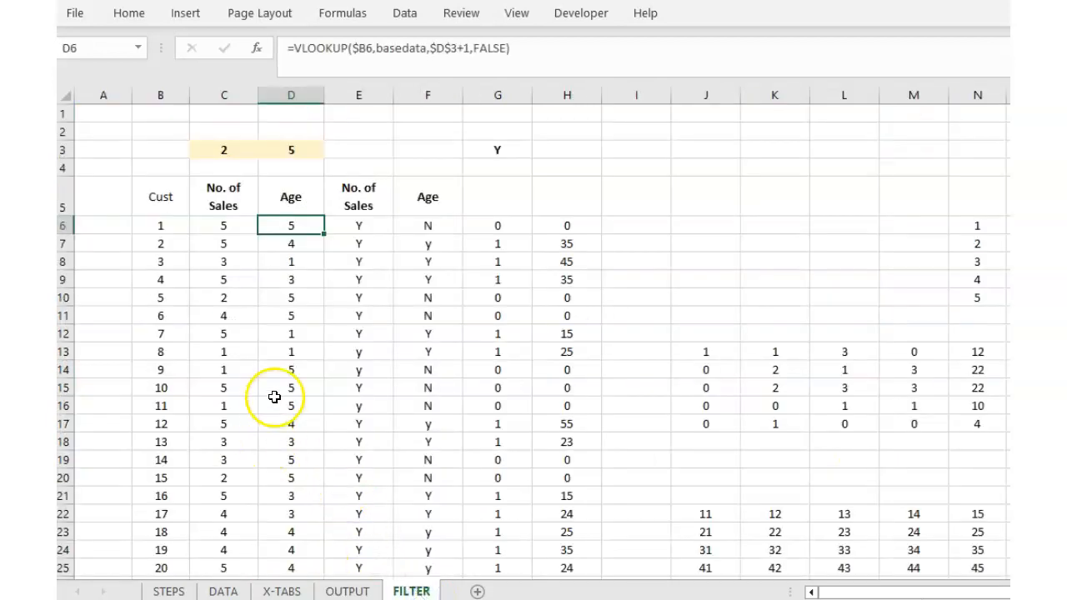
pyautogui.click(426, 227)
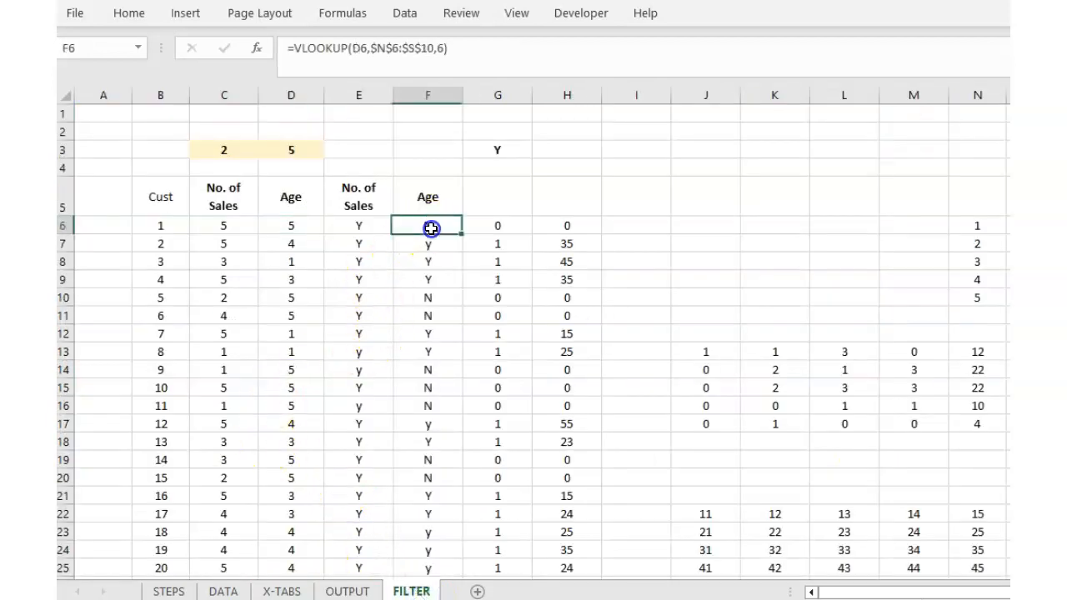
pyautogui.click(428, 296)
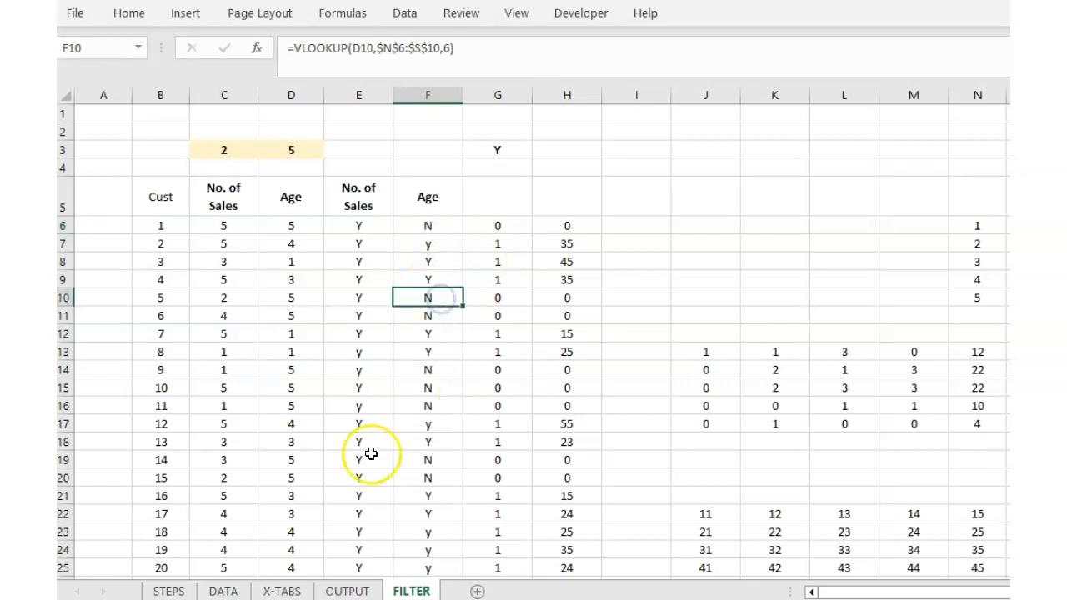
pyautogui.click(222, 591)
pyautogui.hscroll(-10, 822, 567)
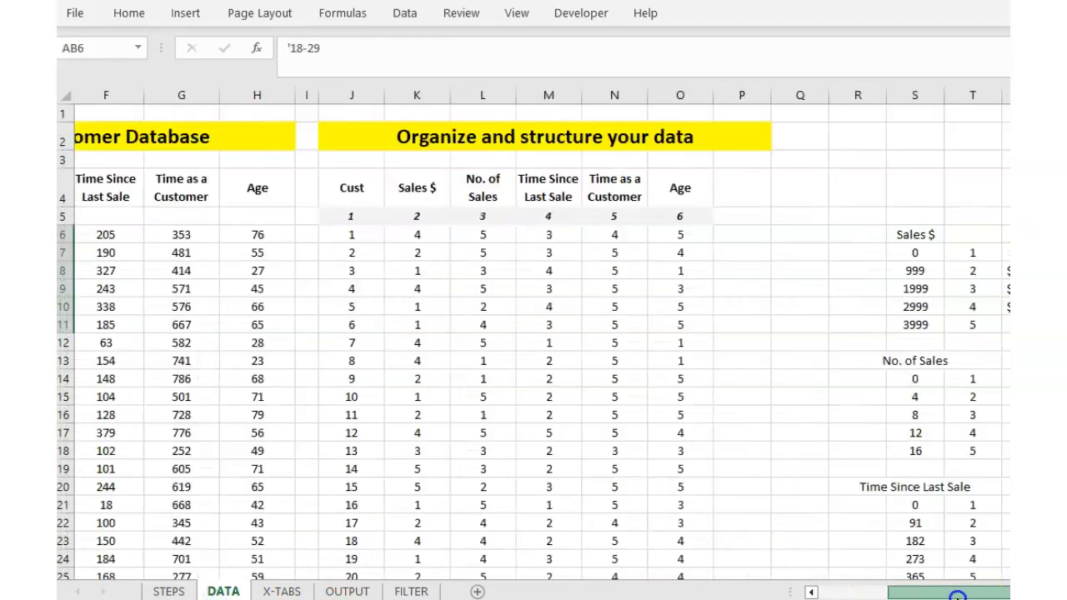
pyautogui.click(552, 237)
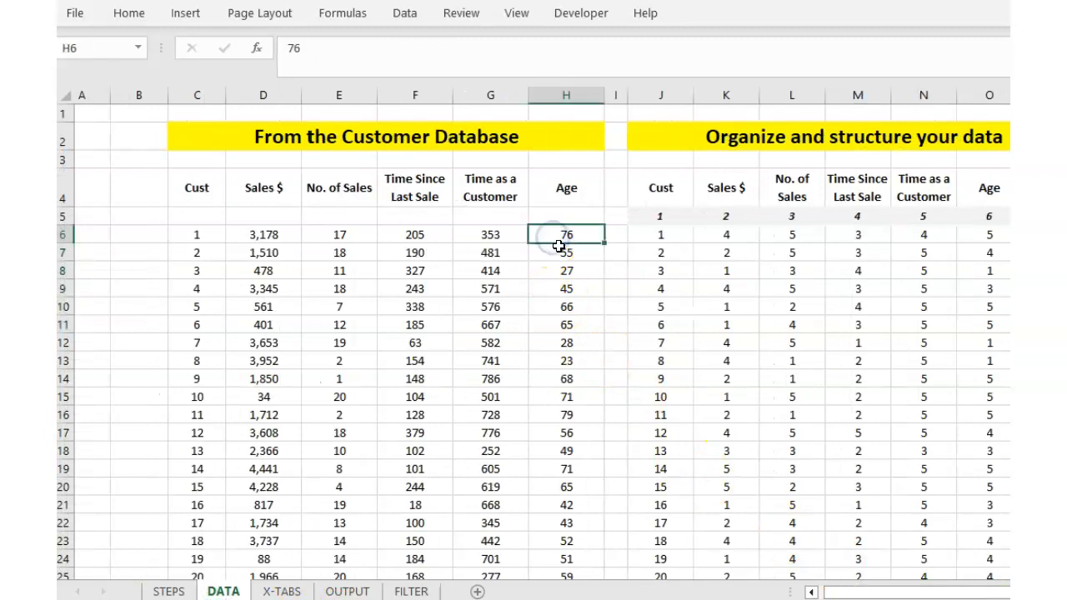
pyautogui.press('Down')
pyautogui.press('Down')
pyautogui.press('Down')
pyautogui.press('Down')
pyautogui.press('Down')
pyautogui.press('Down')
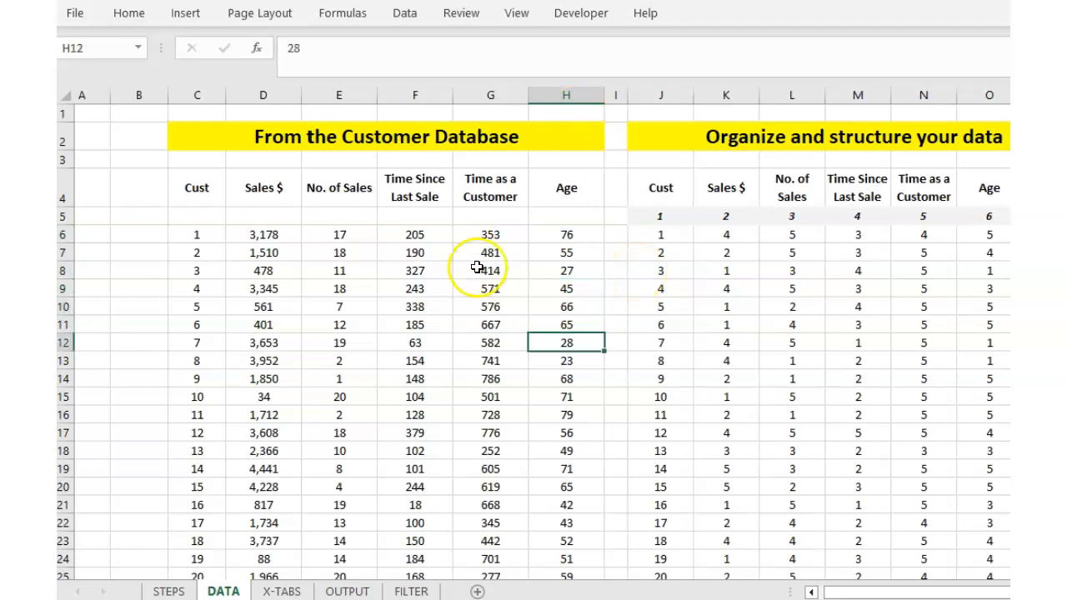
pyautogui.click(404, 591)
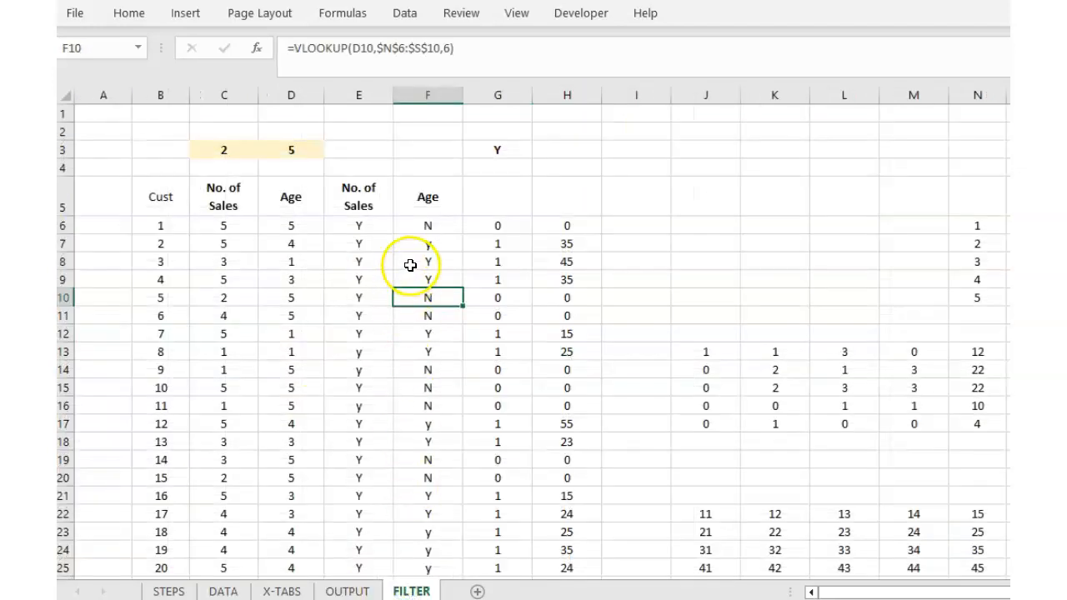
# Review the Age flag lookup in F6 and the 1-4 label and OUTPUT-link formulas in O6 and P6.
pyautogui.click(418, 225)
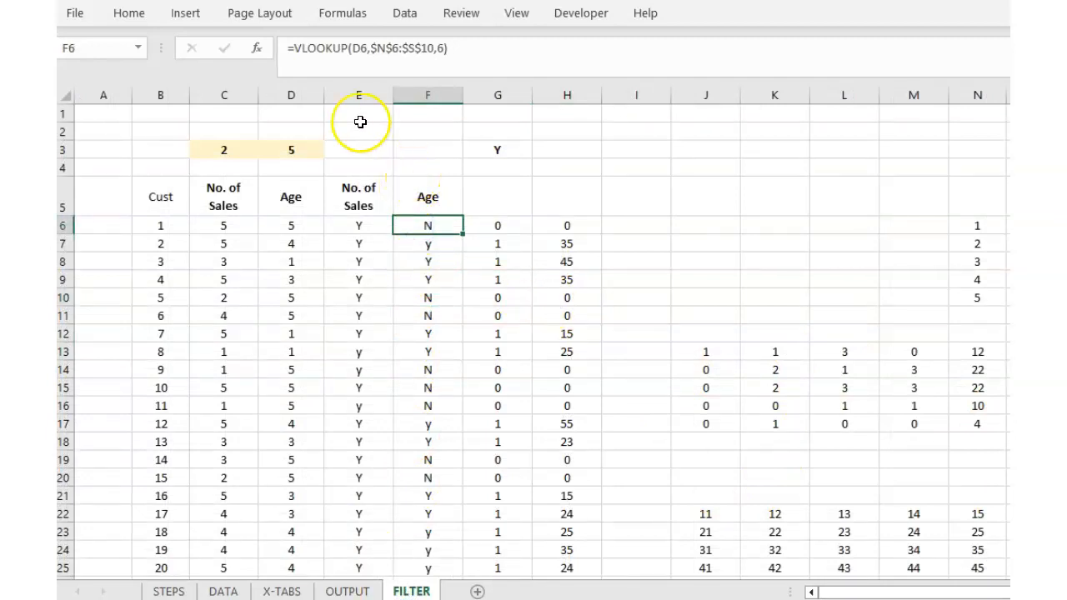
pyautogui.click(294, 225)
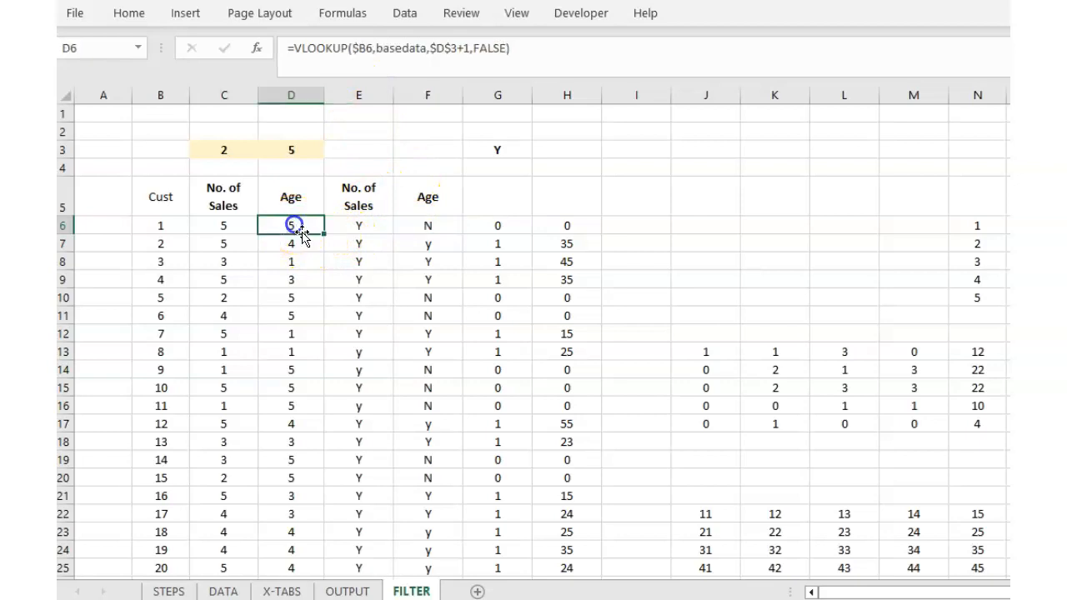
pyautogui.click(411, 233)
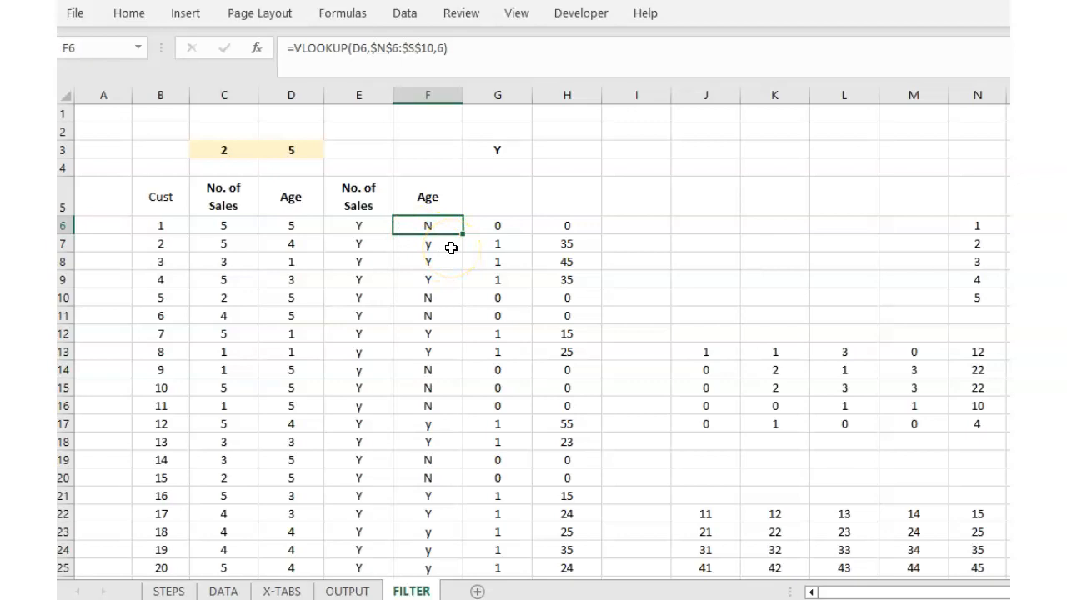
pyautogui.click(397, 48)
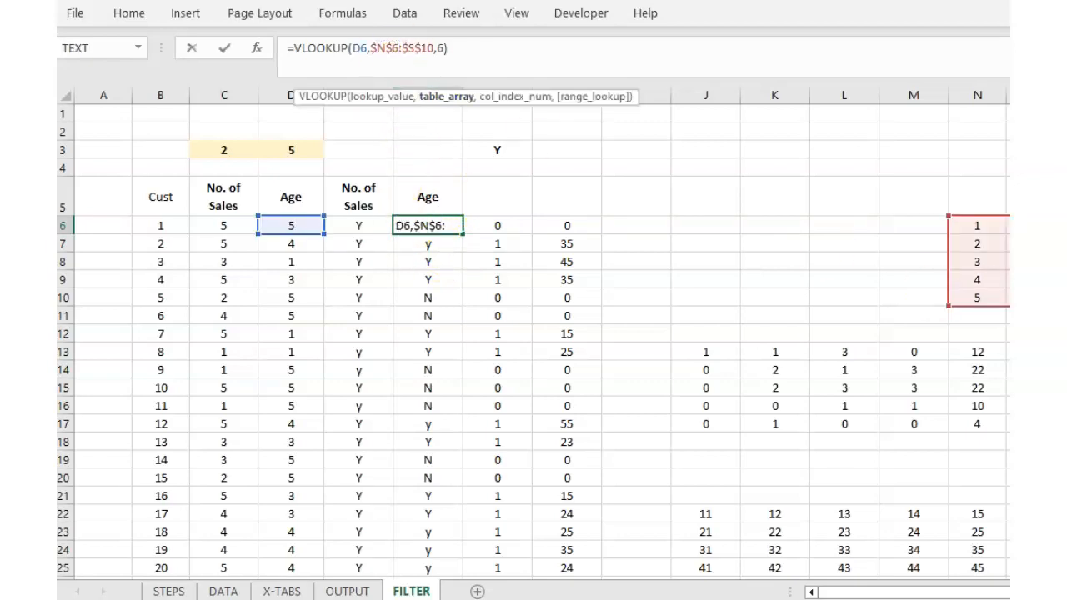
pyautogui.hscroll(6, 533, 334)
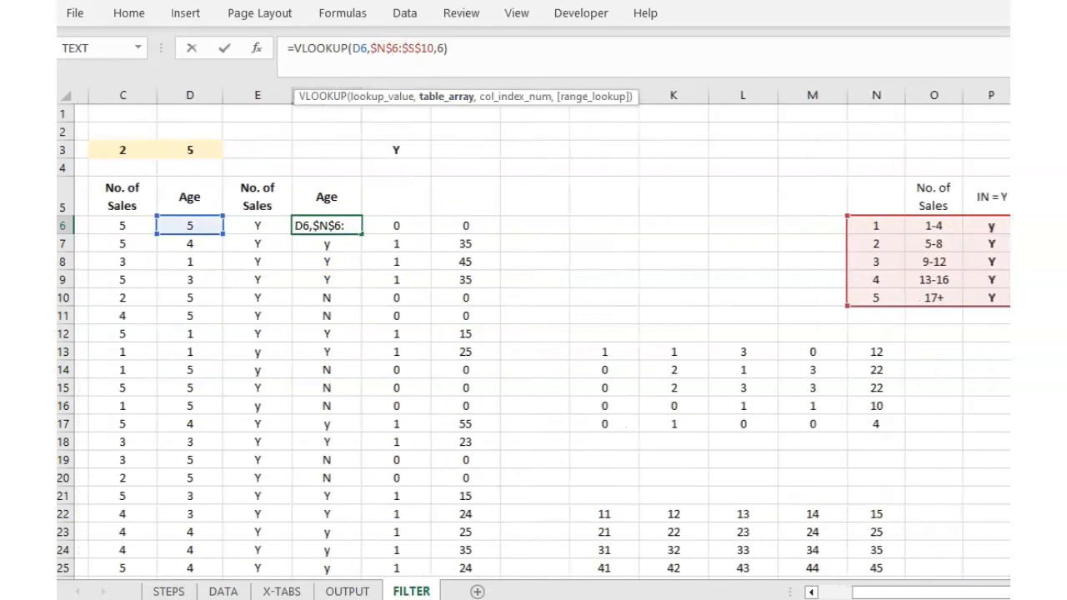
pyautogui.click(846, 408)
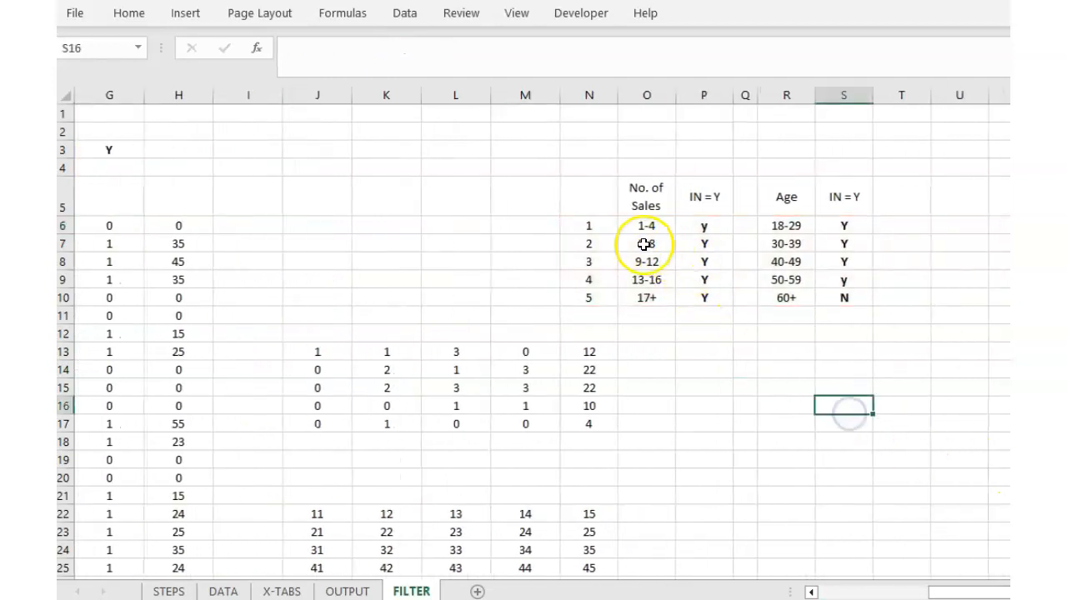
pyautogui.click(626, 224)
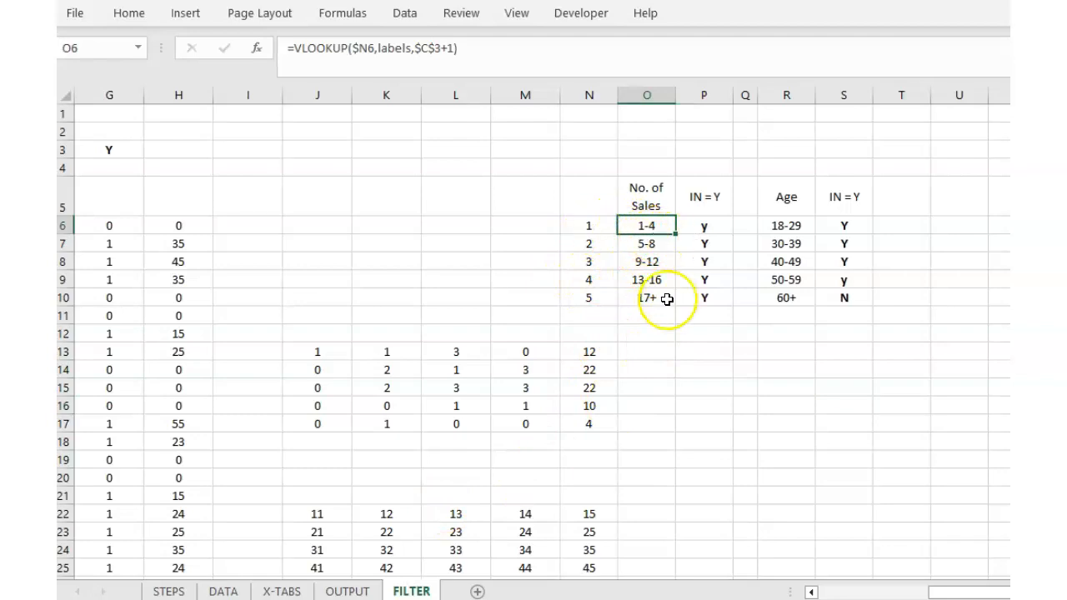
pyautogui.click(697, 226)
pyautogui.click(347, 591)
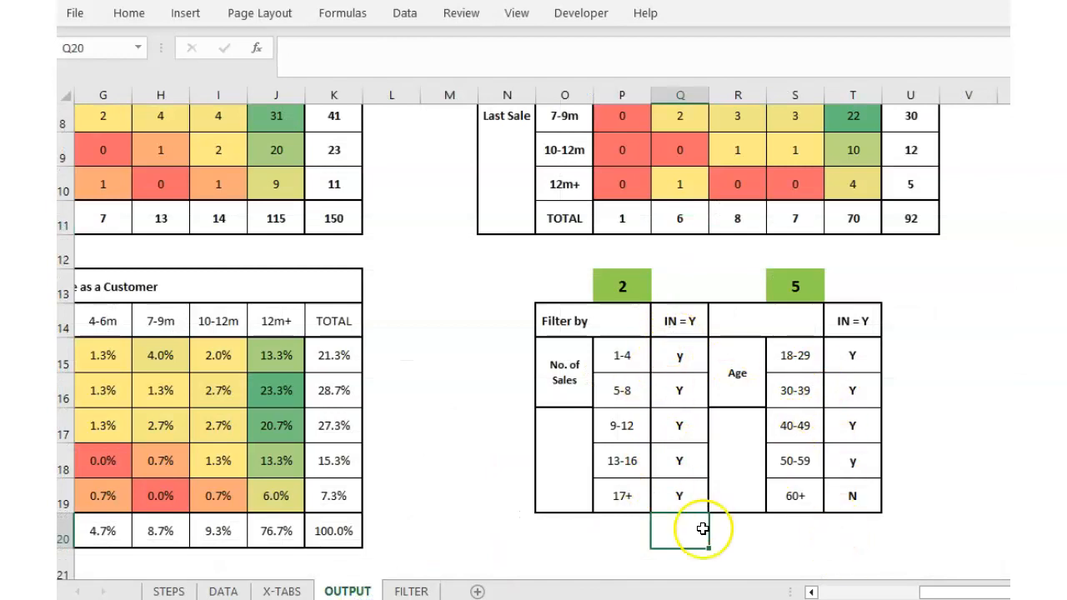
# Review FILTER's S6 and O6 formulas and the 4-6m label lookup in X-TABS H15.
pyautogui.click(398, 591)
pyautogui.click(846, 225)
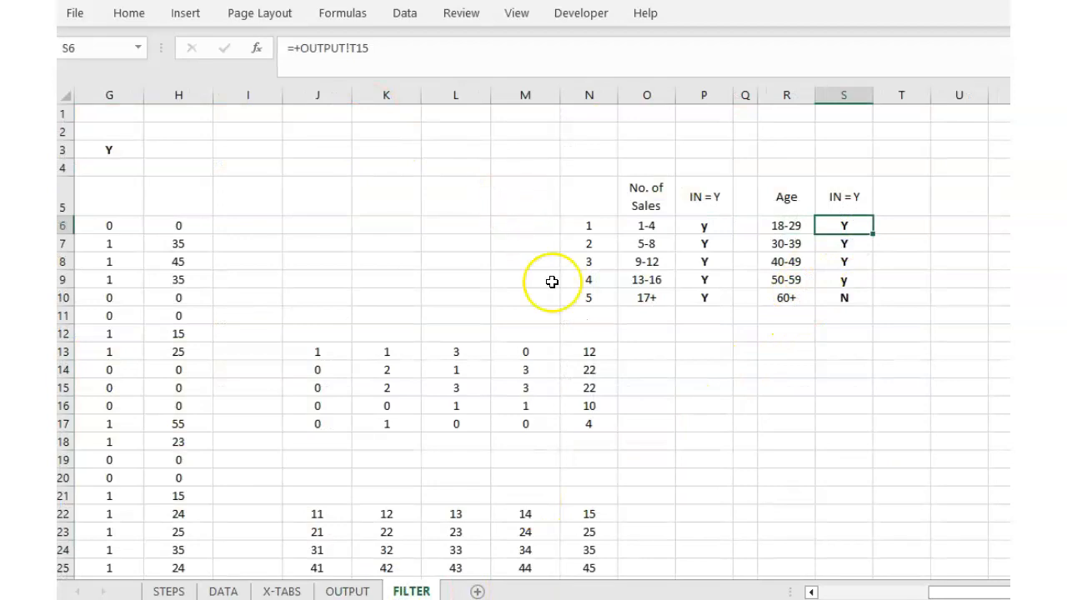
pyautogui.click(627, 227)
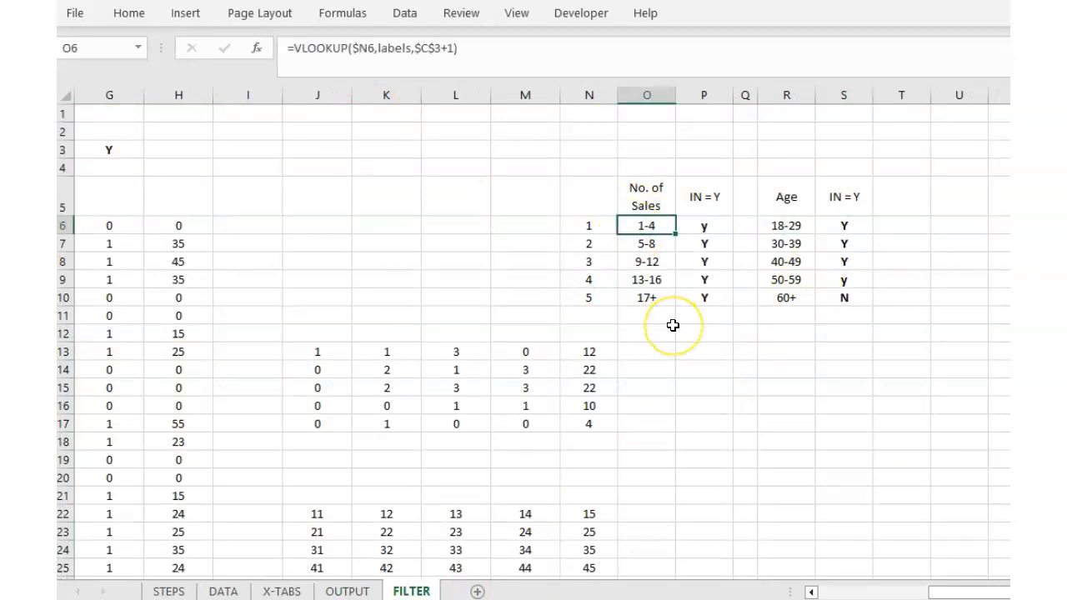
pyautogui.click(350, 590)
pyautogui.click(284, 592)
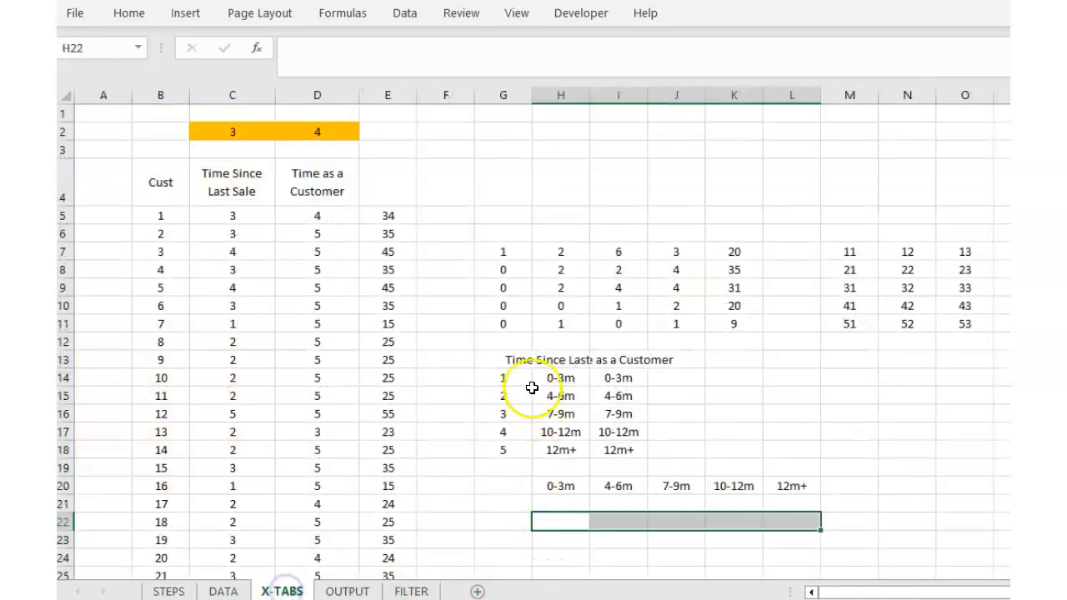
pyautogui.click(571, 389)
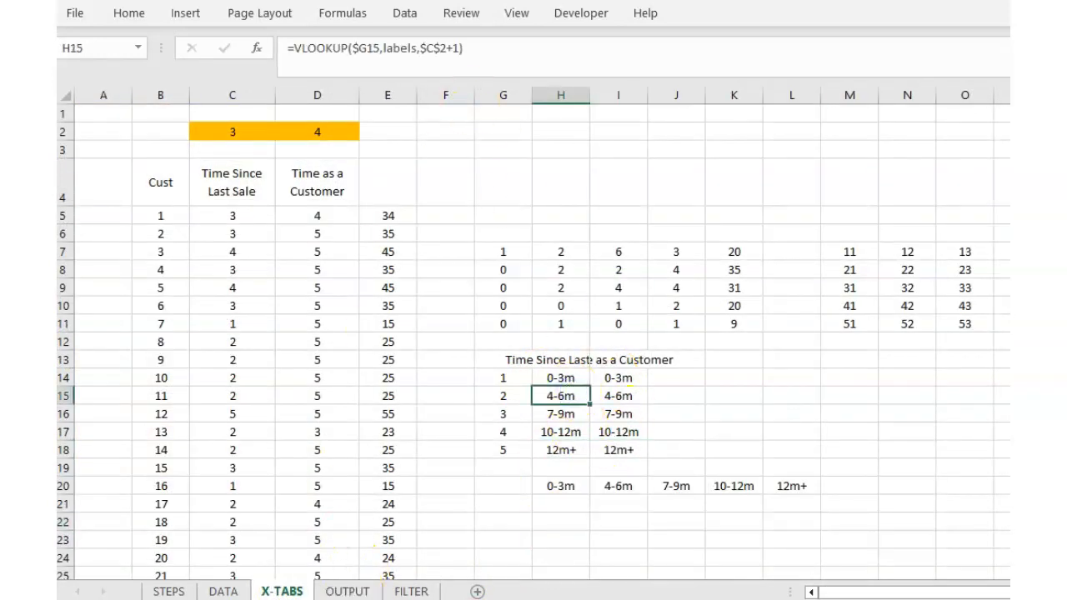
pyautogui.click(412, 591)
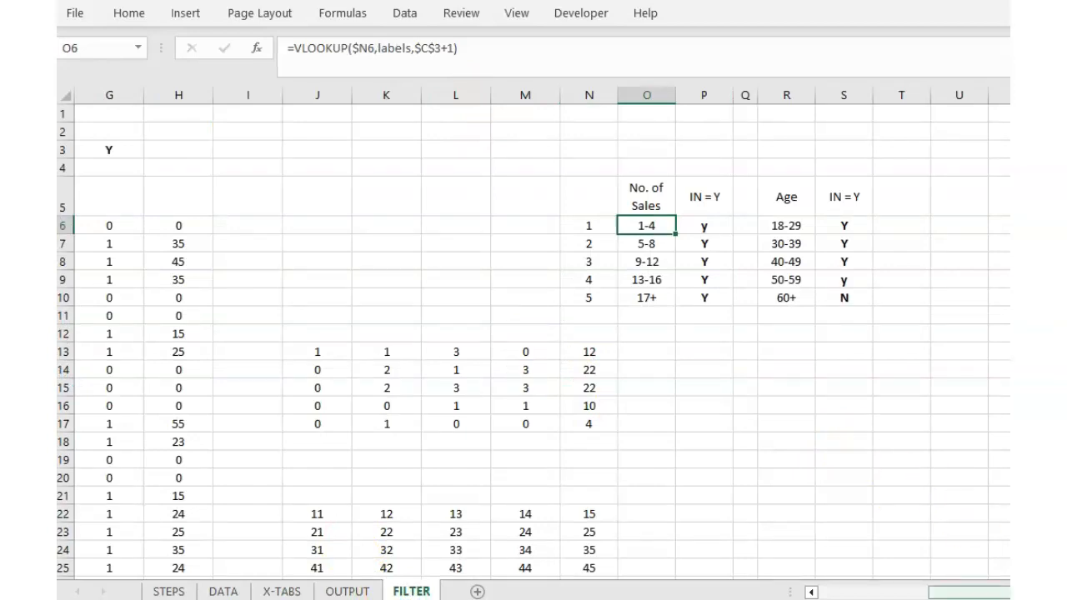
pyautogui.moveTo(1057, 594); pyautogui.dragTo(953, 594)
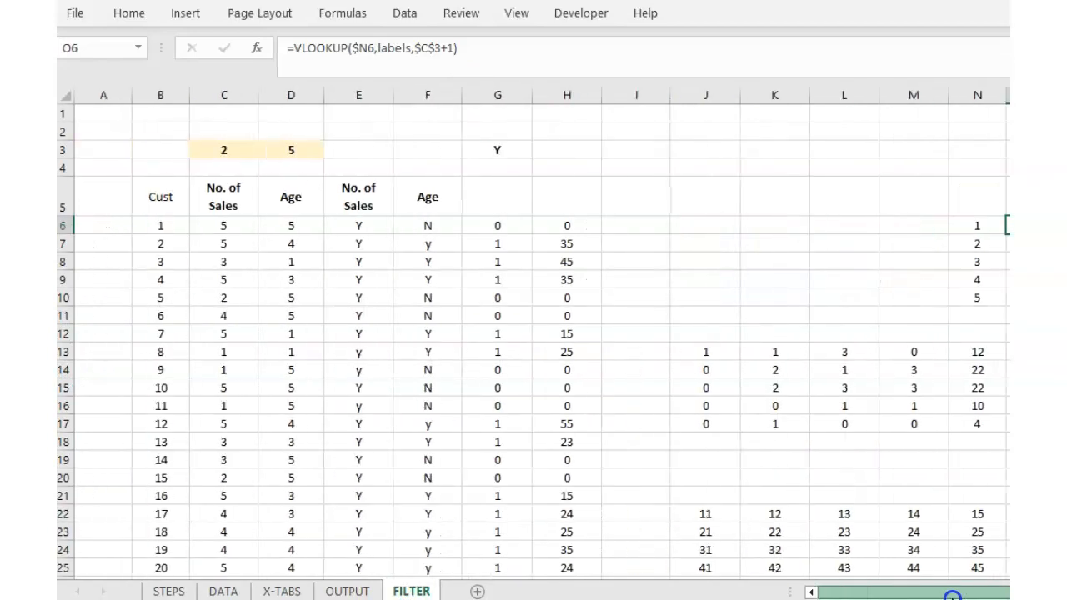
# Inspect the No. of Sales and Age flag lookups and the IF(AND()) inclusion formulas in E6:G7.
pyautogui.click(358, 231)
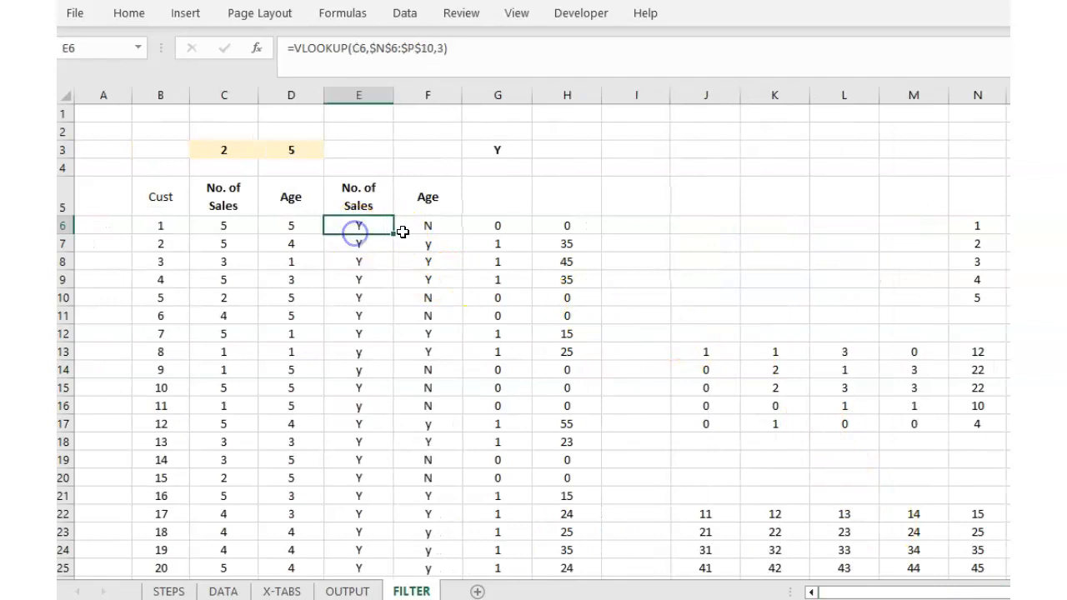
pyautogui.click(419, 231)
pyautogui.click(506, 226)
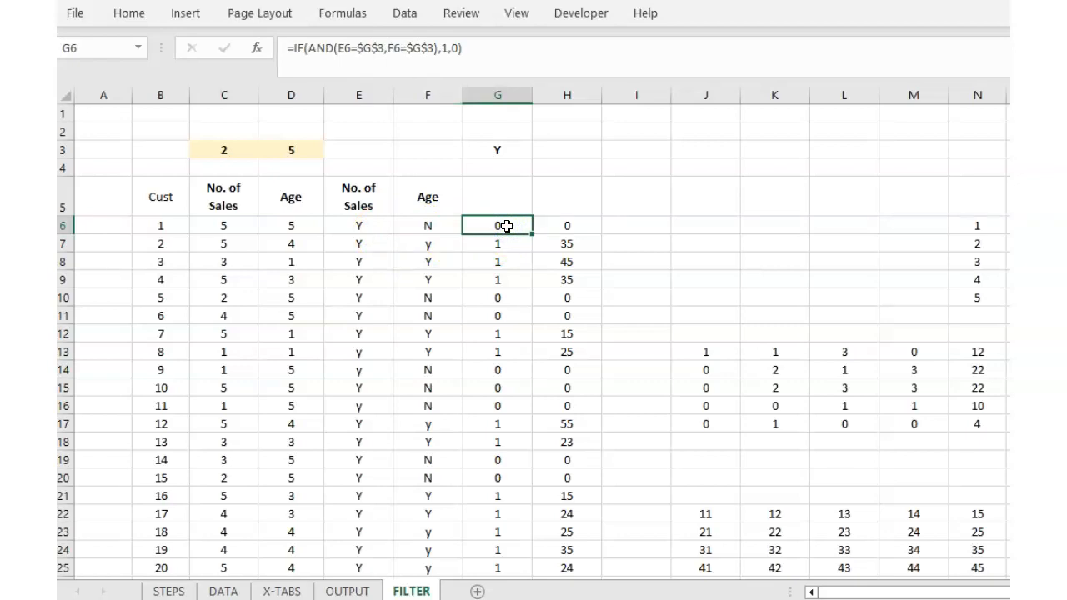
pyautogui.click(366, 248)
pyautogui.click(443, 242)
pyautogui.click(476, 242)
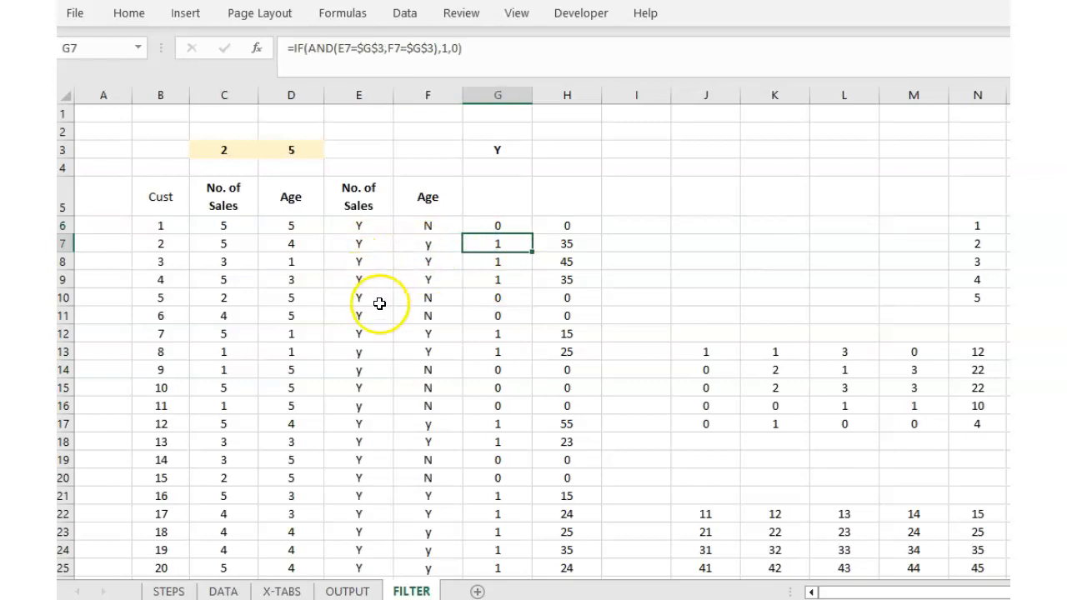
pyautogui.click(497, 222)
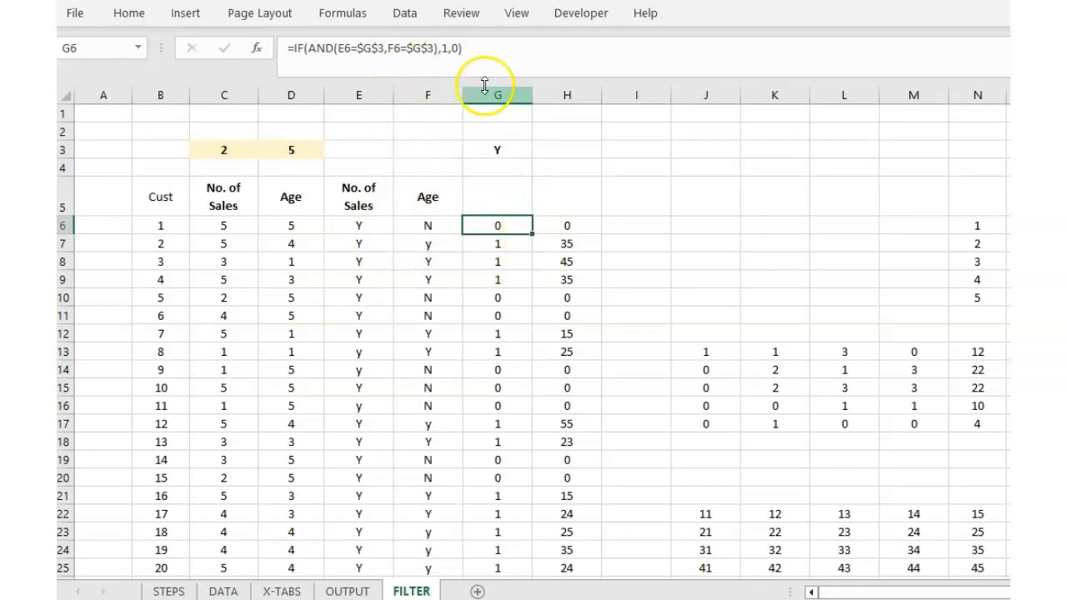
# Trace how the E and F flags combine into the G6 and G7 inclusion results.
pyautogui.click(357, 224)
pyautogui.click(435, 223)
pyautogui.click(474, 224)
pyautogui.click(353, 240)
pyautogui.click(428, 246)
pyautogui.click(506, 242)
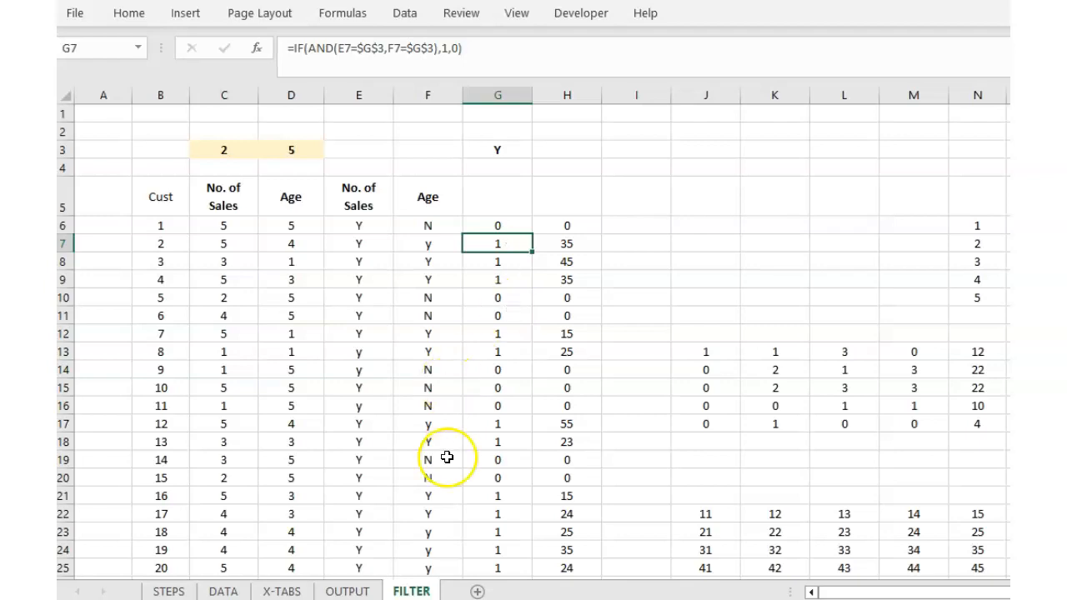
pyautogui.scroll(-1, 810, 489)
pyautogui.scroll(1, 809, 489)
pyautogui.click(364, 592)
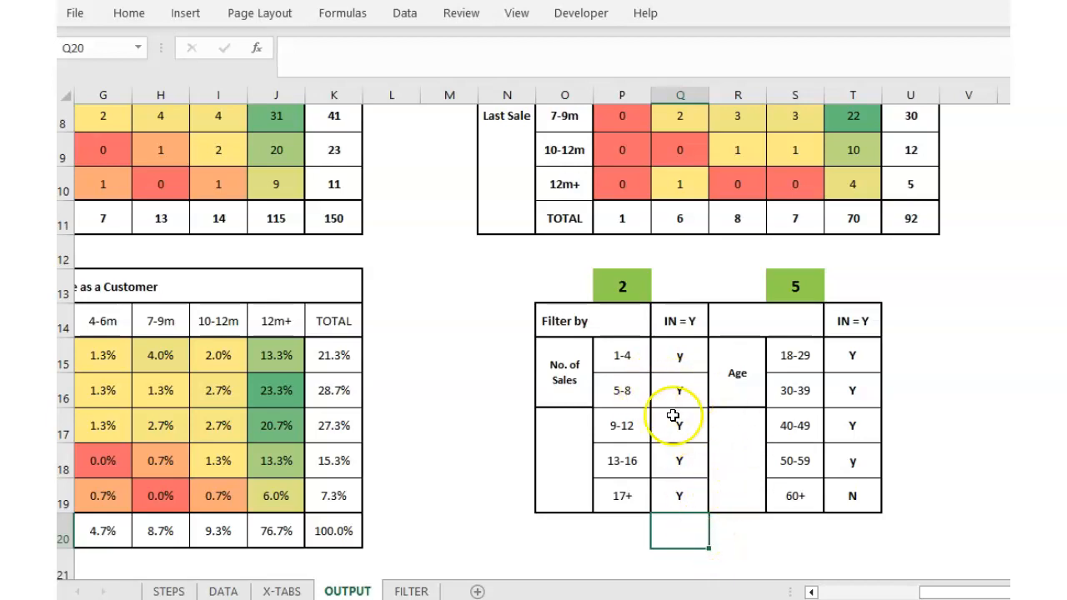
# Exclude the 1-4 sales band with flag n, enter Y for 5-8, and check the U11 total.
pyautogui.click(611, 291)
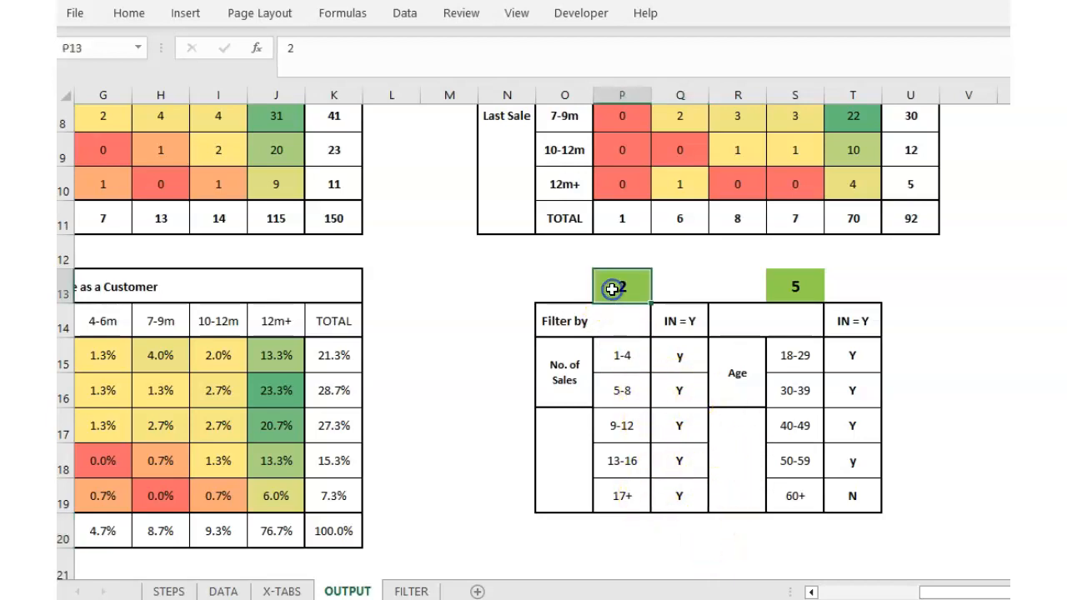
pyautogui.click(690, 431)
pyautogui.click(681, 359)
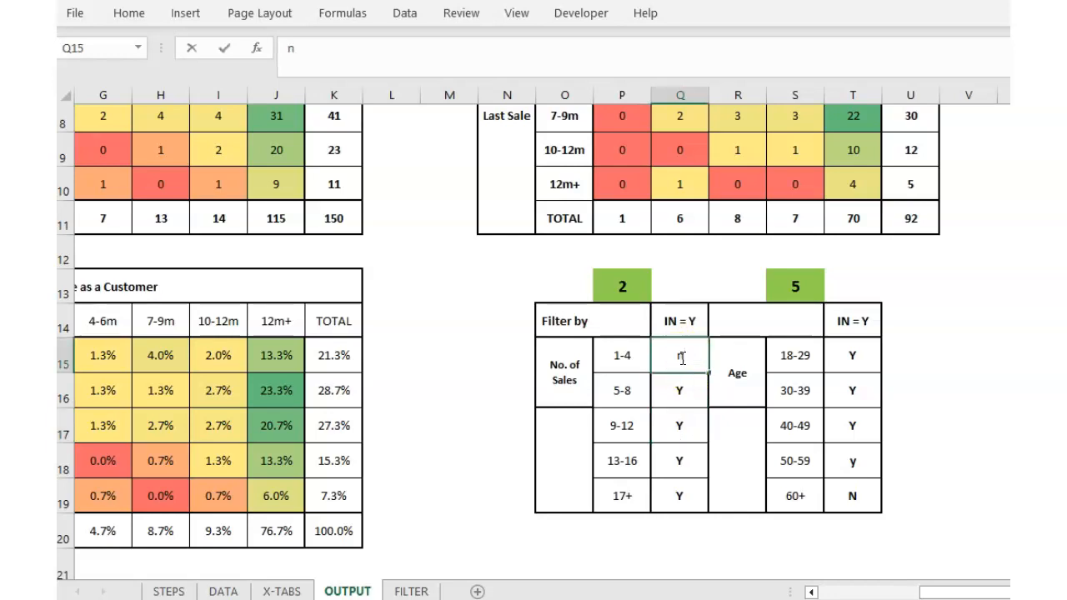
pyautogui.press('Return')
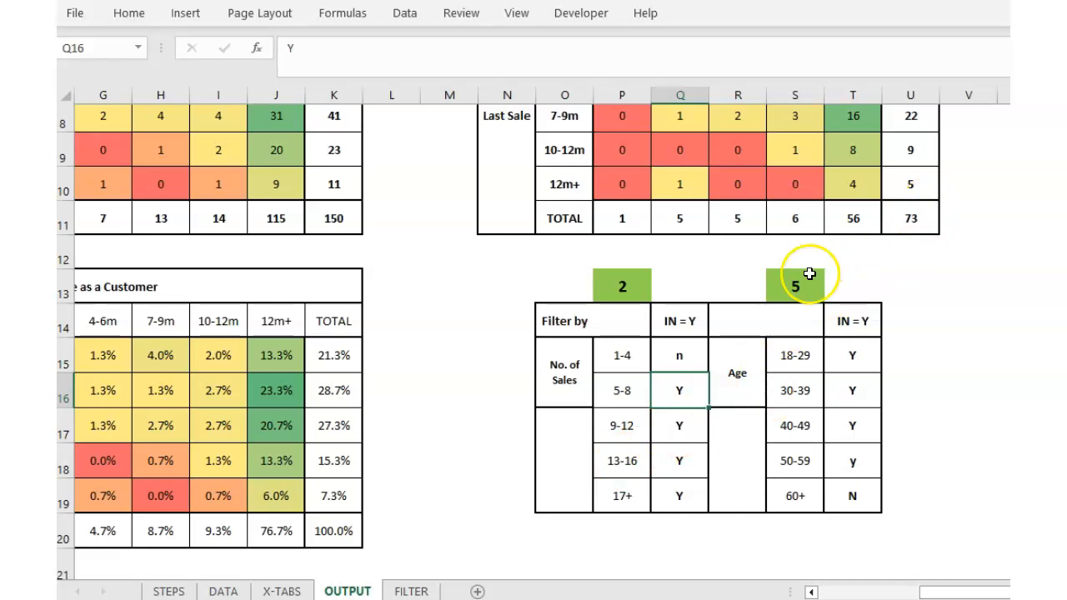
pyautogui.write('Y')
pyautogui.press('Return')
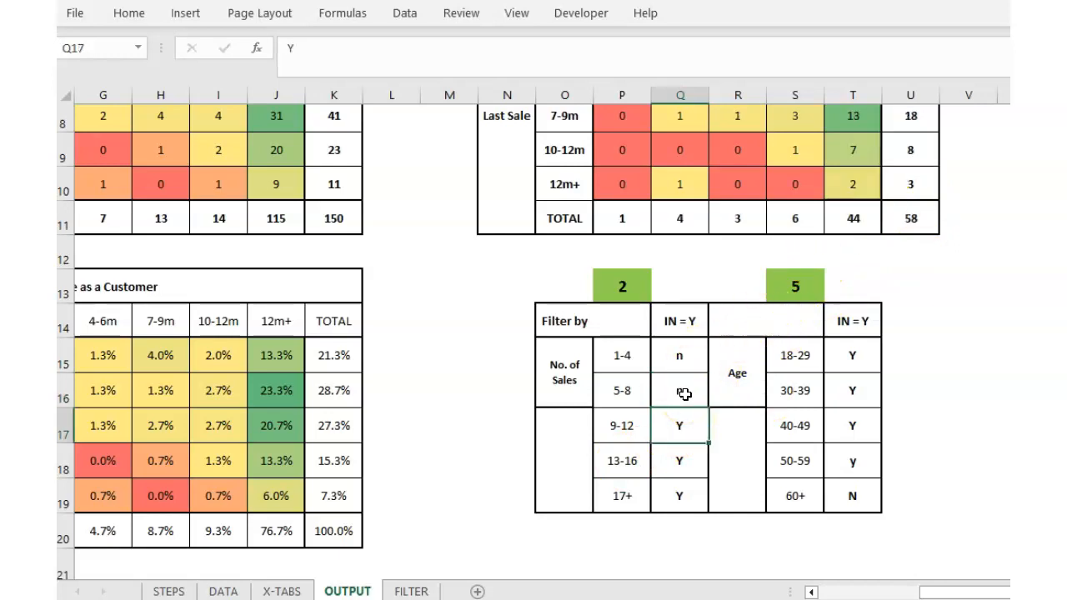
pyautogui.click(908, 218)
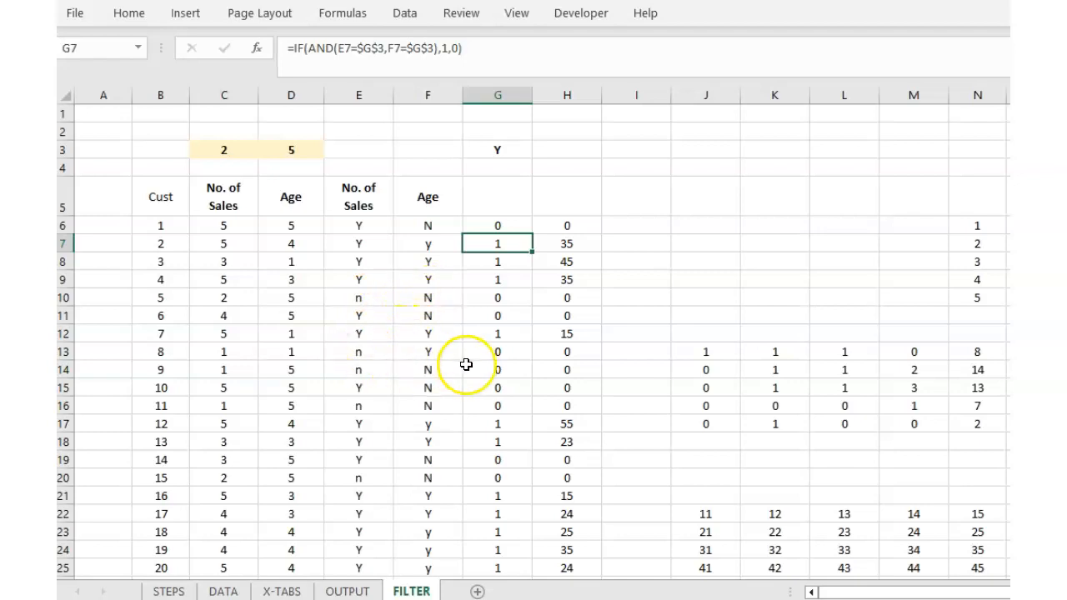
pyautogui.click(553, 226)
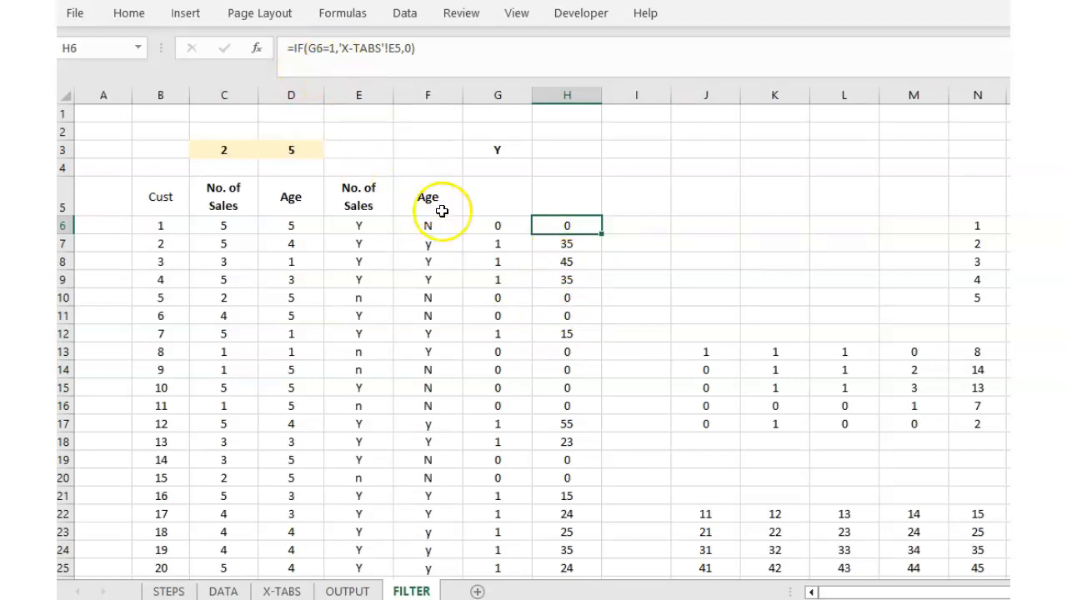
pyautogui.click(488, 227)
pyautogui.click(578, 234)
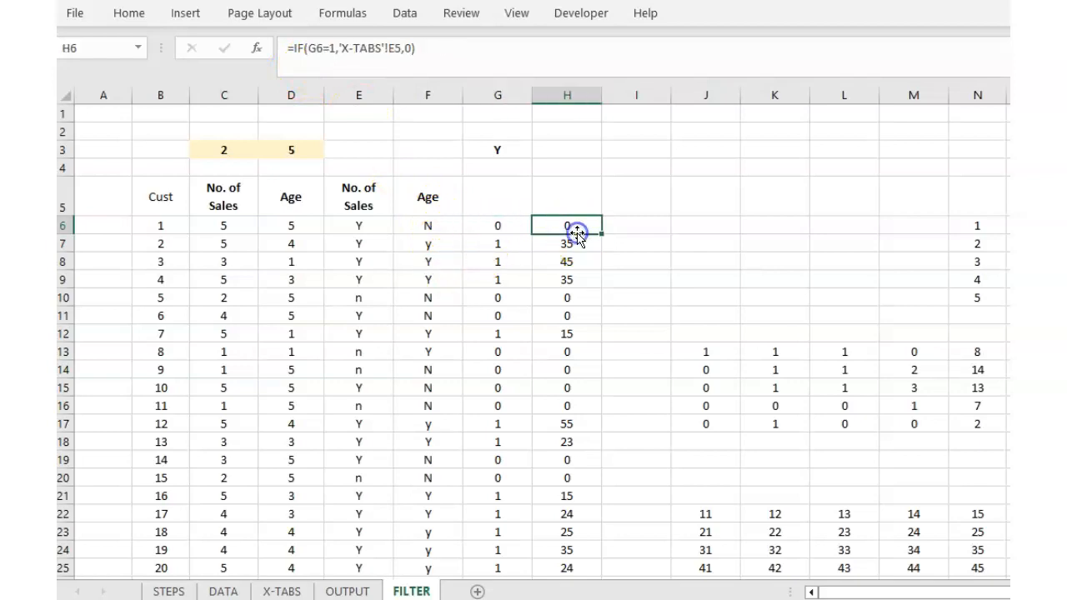
pyautogui.click(282, 591)
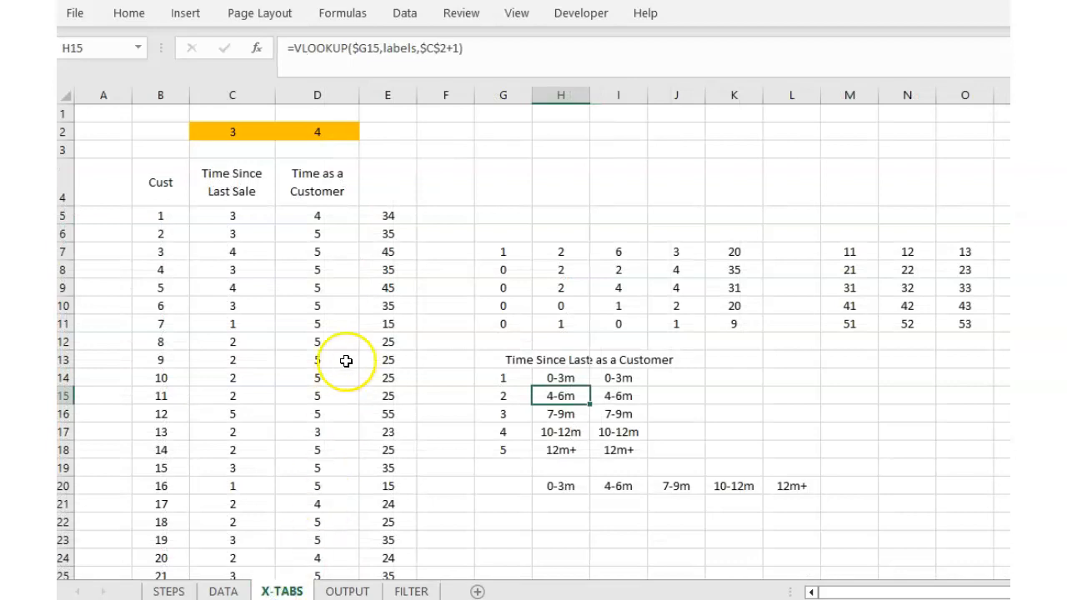
pyautogui.click(386, 216)
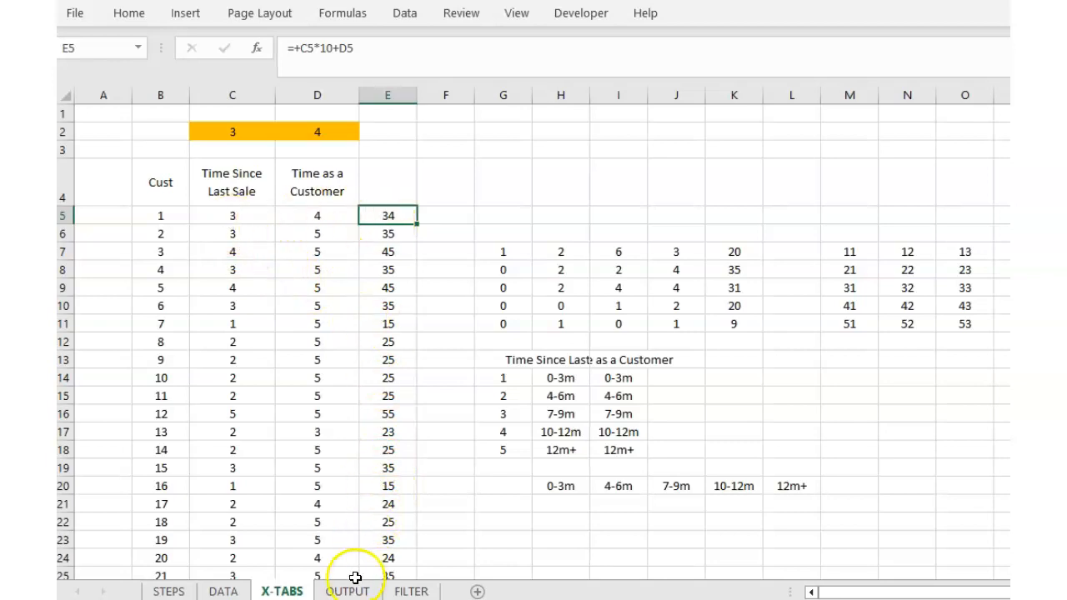
pyautogui.click(408, 591)
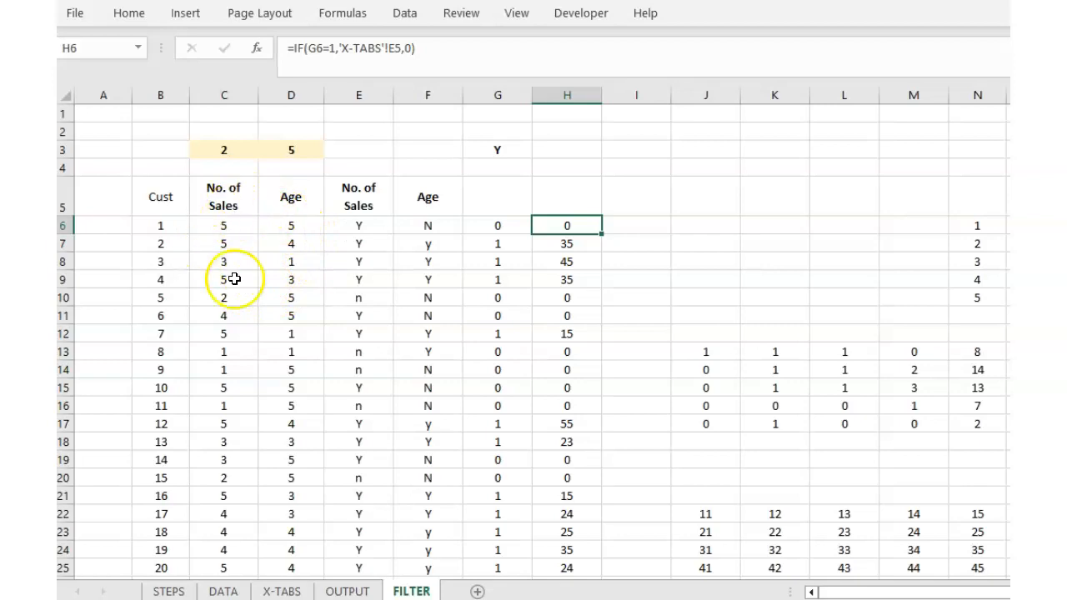
pyautogui.click(570, 245)
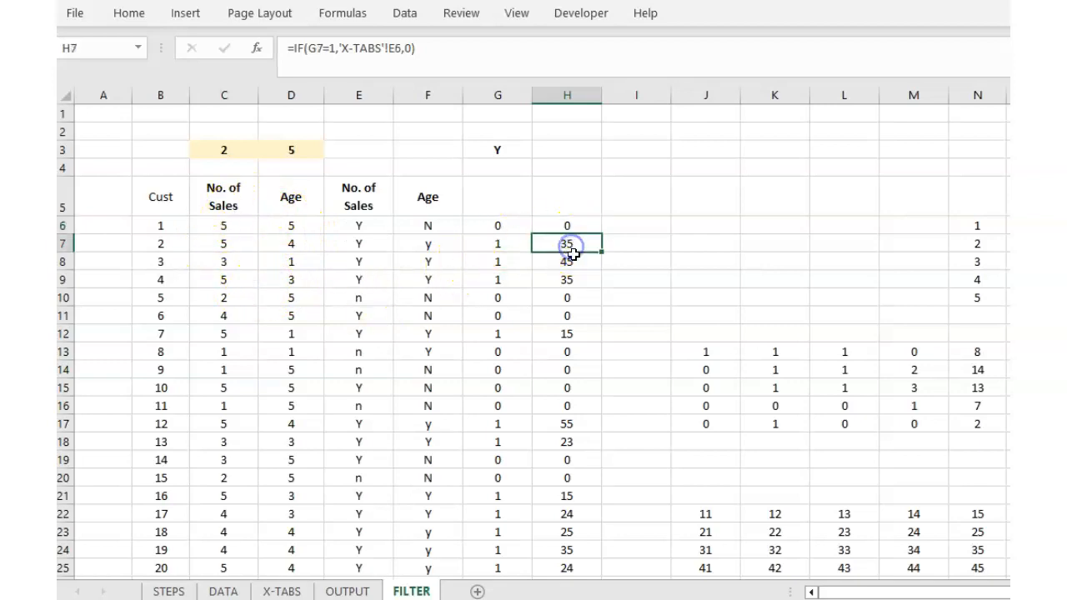
pyautogui.click(576, 259)
pyautogui.click(567, 280)
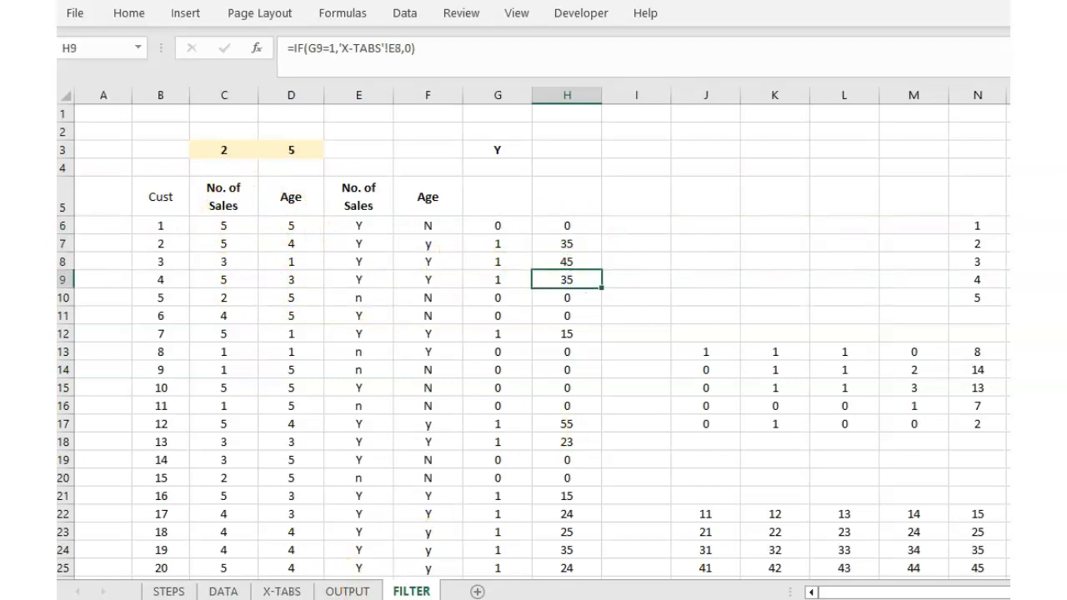
pyautogui.click(283, 591)
pyautogui.click(388, 236)
pyautogui.click(390, 252)
pyautogui.click(388, 269)
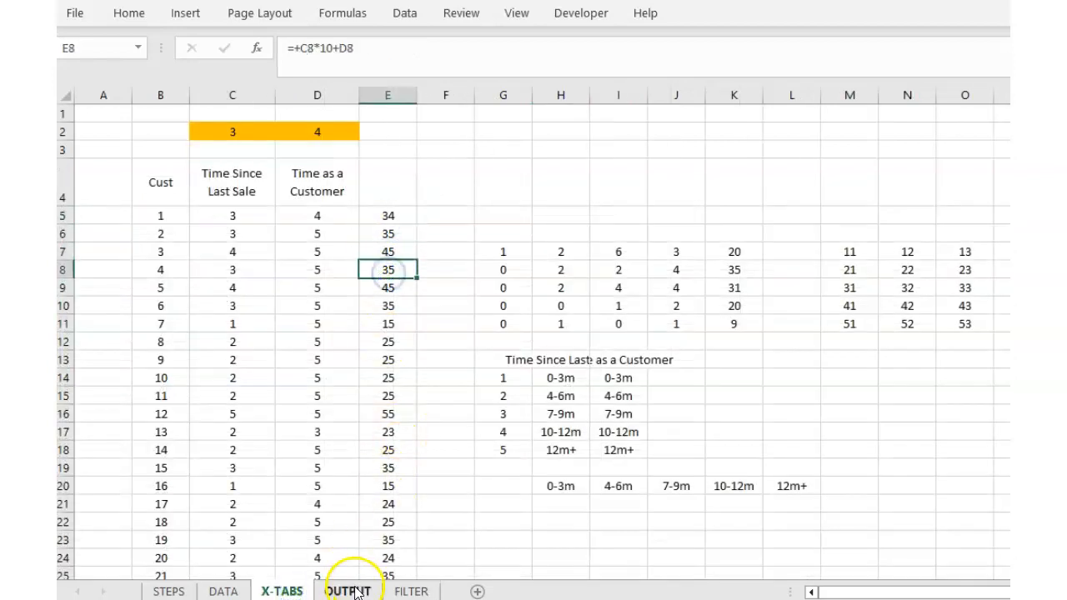
pyautogui.click(411, 591)
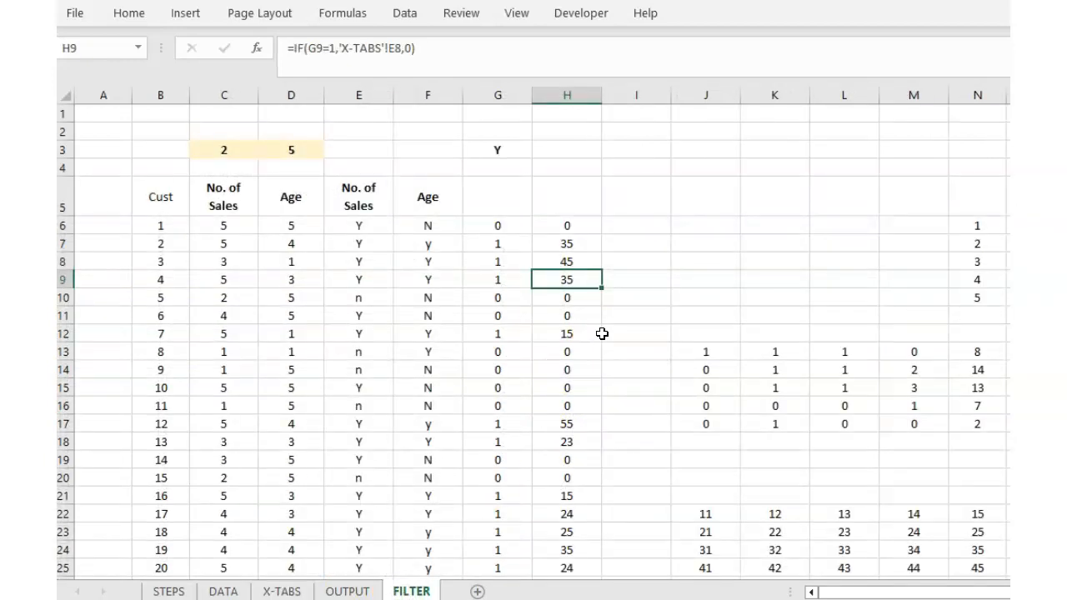
pyautogui.scroll(-1, 729, 398)
pyautogui.moveTo(710, 464); pyautogui.dragTo(978, 531)
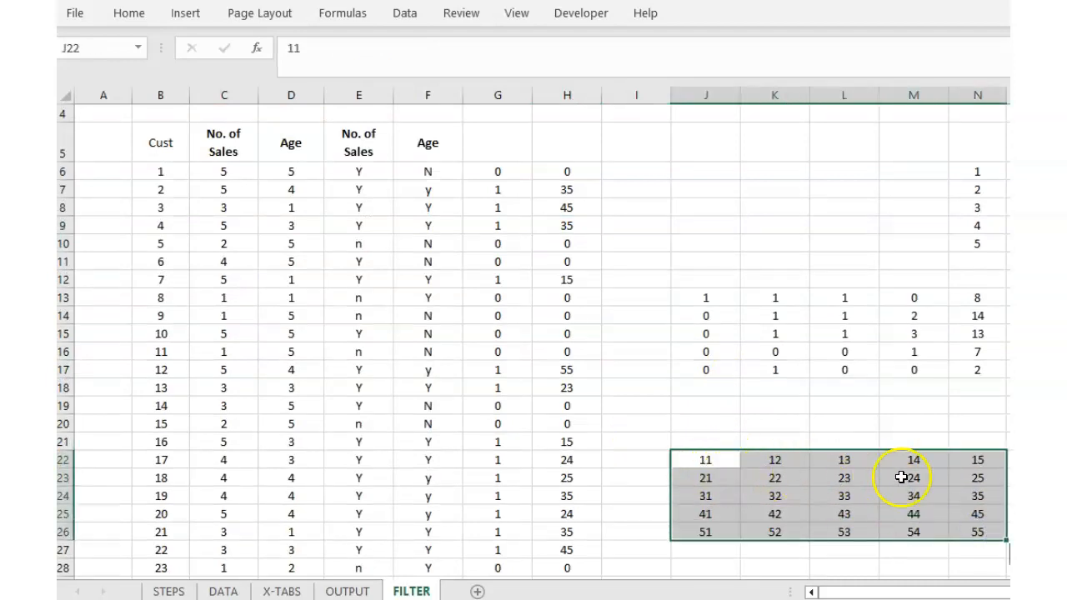
pyautogui.click(700, 298)
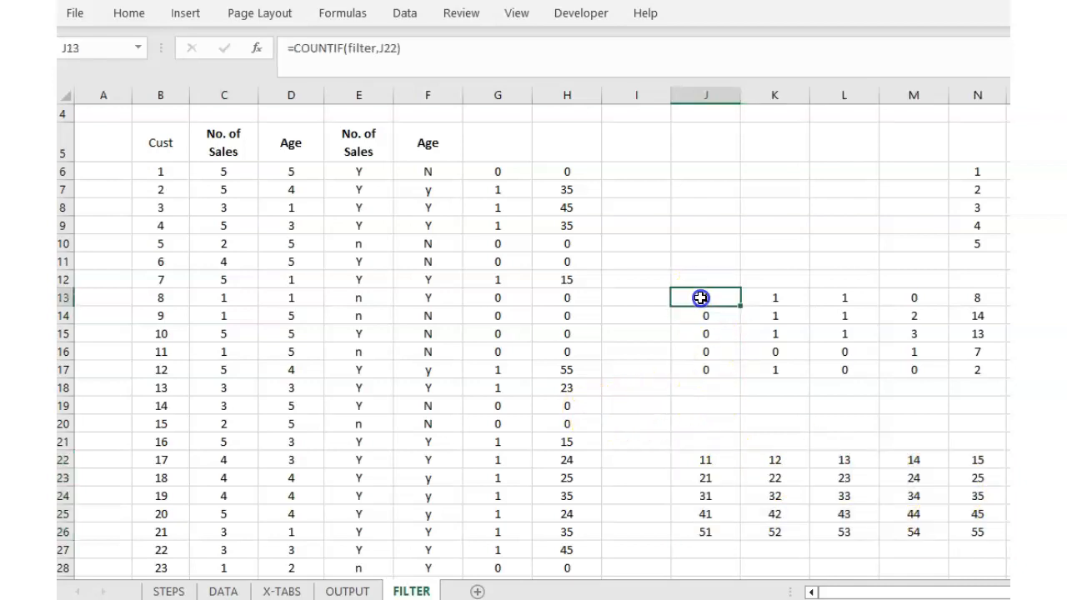
pyautogui.moveTo(718, 458); pyautogui.dragTo(972, 533)
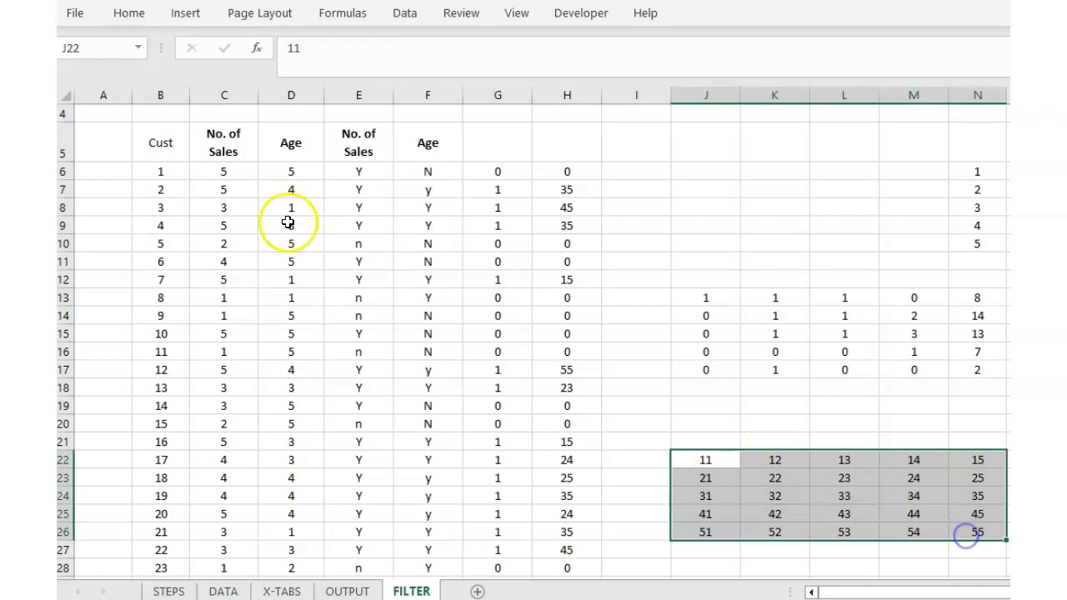
pyautogui.click(734, 422)
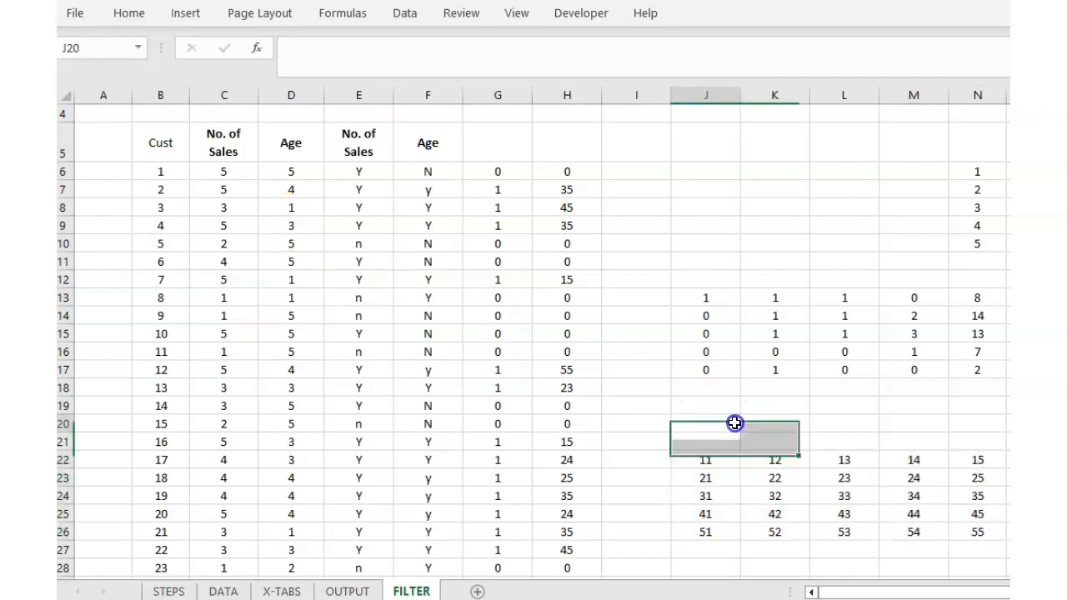
pyautogui.click(568, 178)
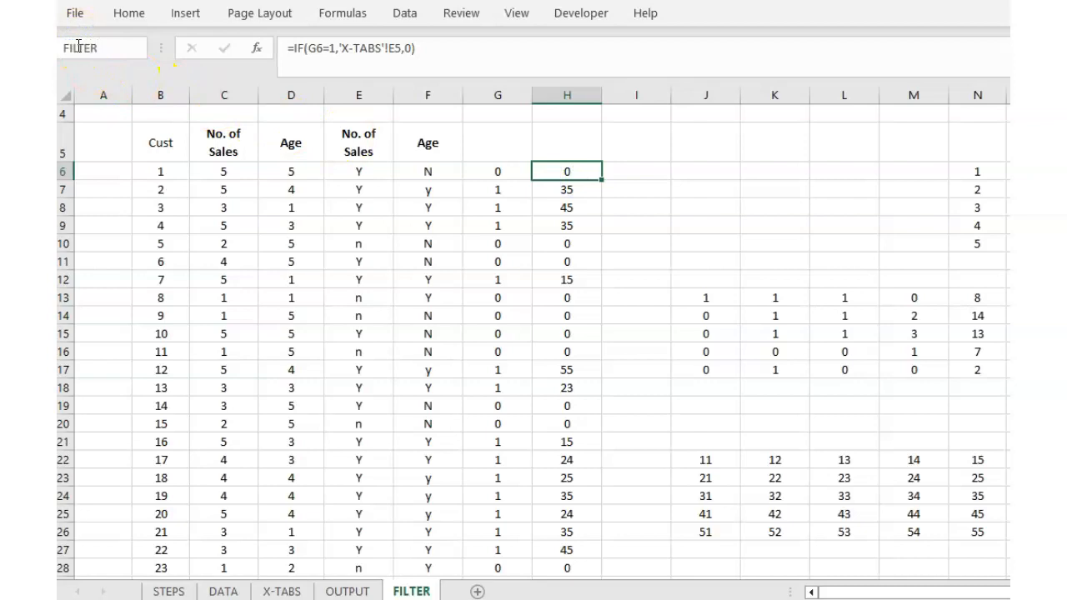
# Jump to the range named filter and inspect the COUNTIF(filter,J22) formula behind the count grid.
pyautogui.press('Return')
pyautogui.scroll(2, 617, 188)
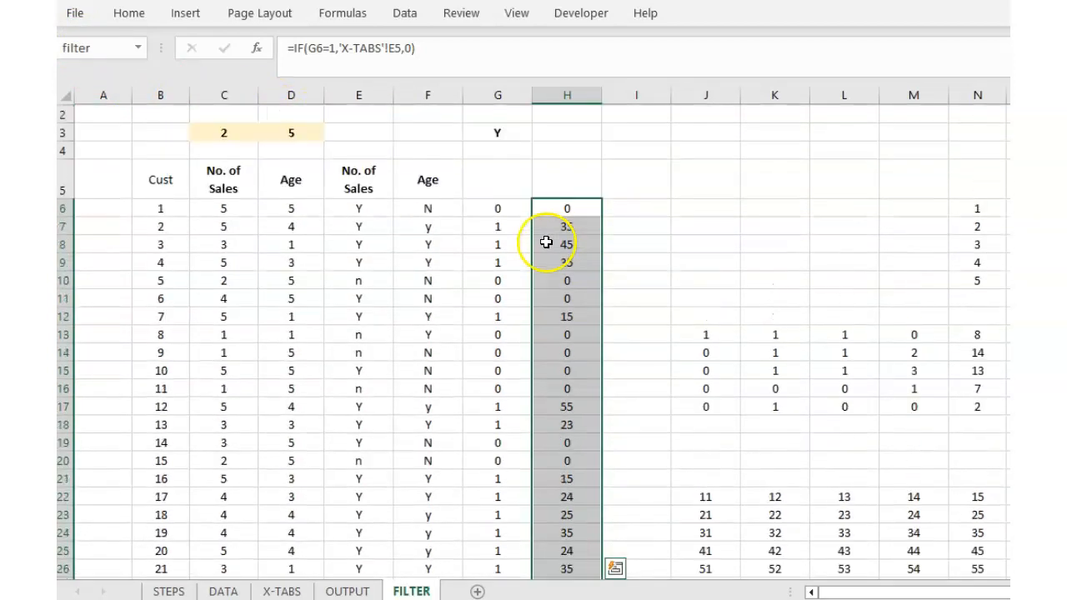
pyautogui.click(662, 269)
pyautogui.click(567, 209)
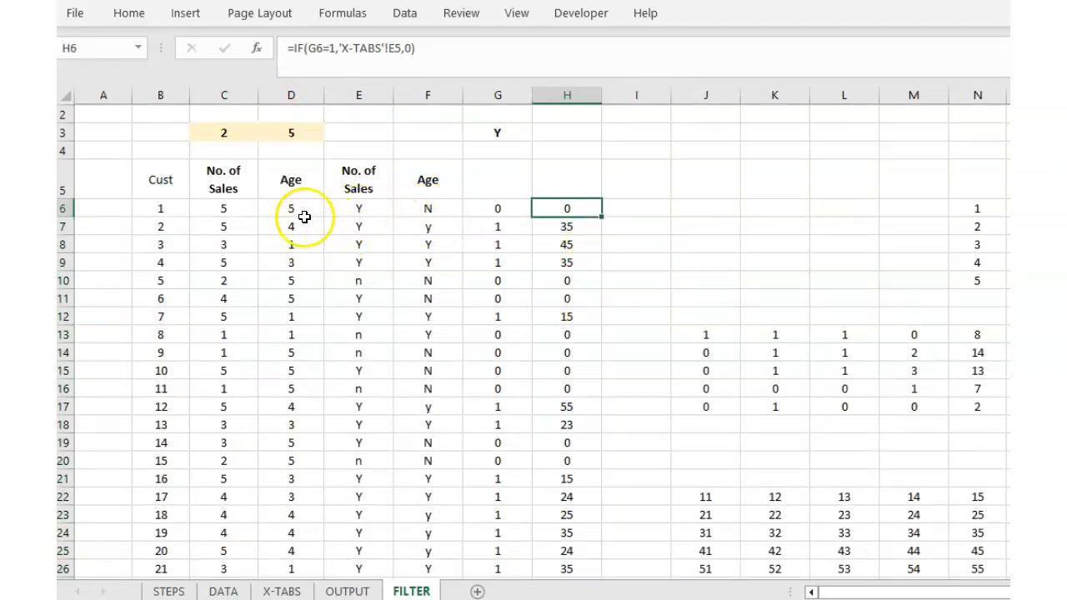
pyautogui.click(702, 337)
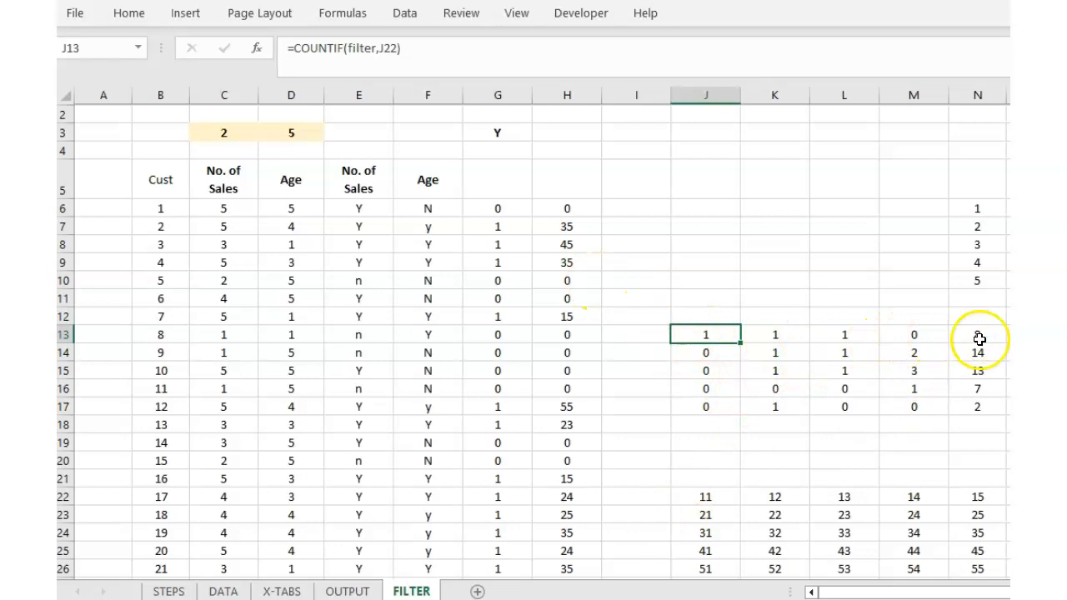
pyautogui.click(350, 592)
pyautogui.scroll(2, 867, 463)
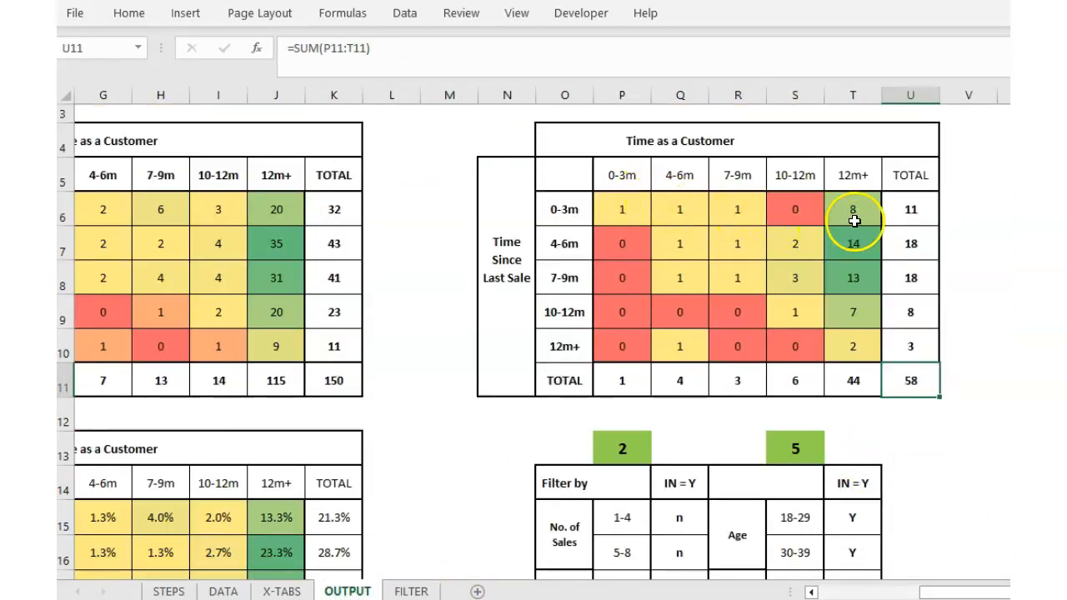
pyautogui.scroll(-1, 405, 469)
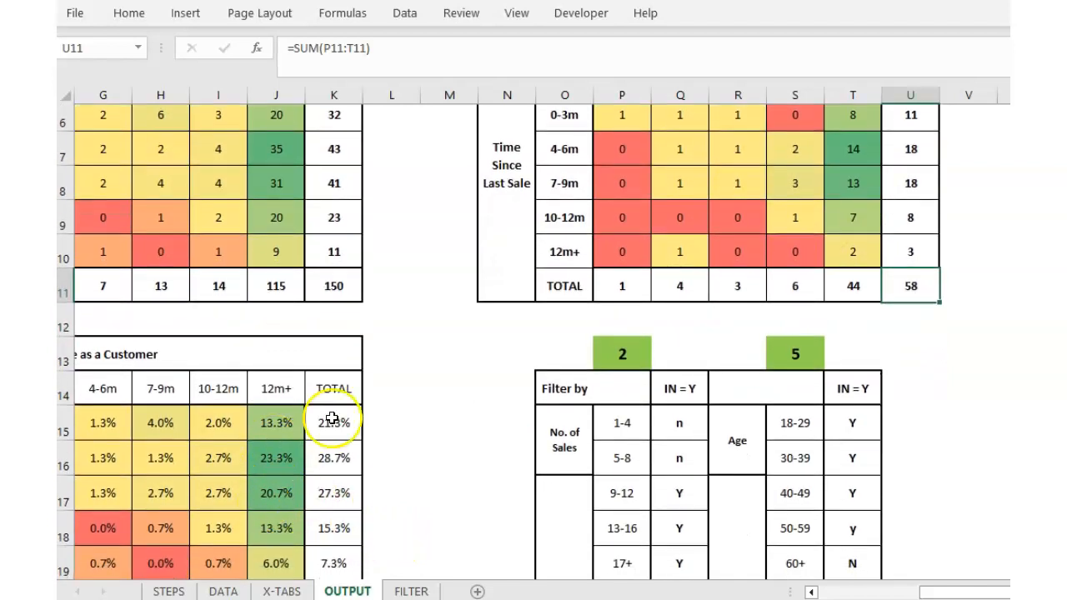
pyautogui.scroll(2, 384, 463)
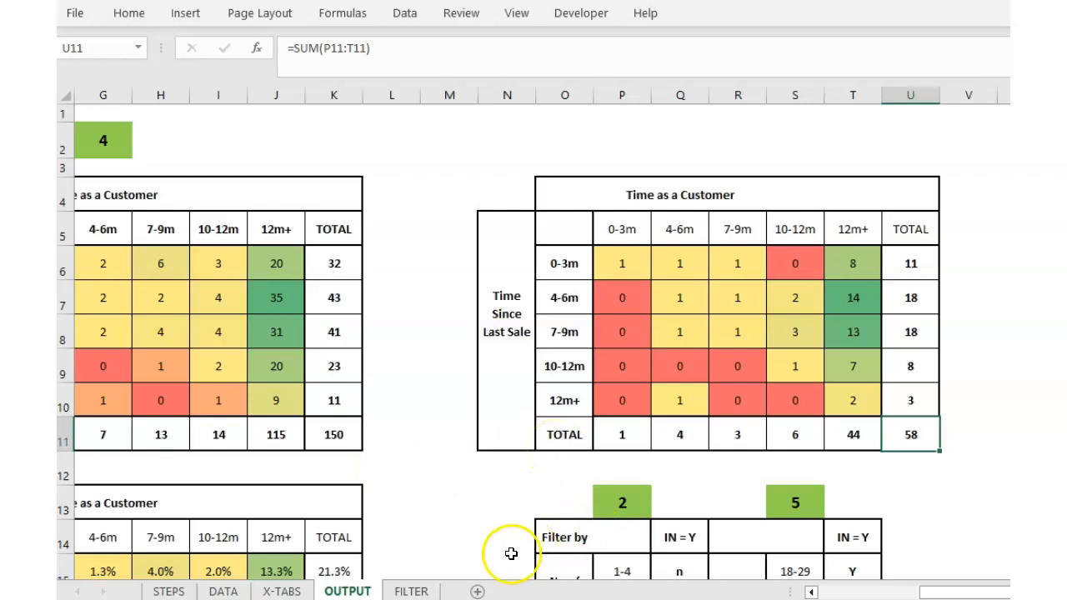
pyautogui.scroll(-2, 567, 536)
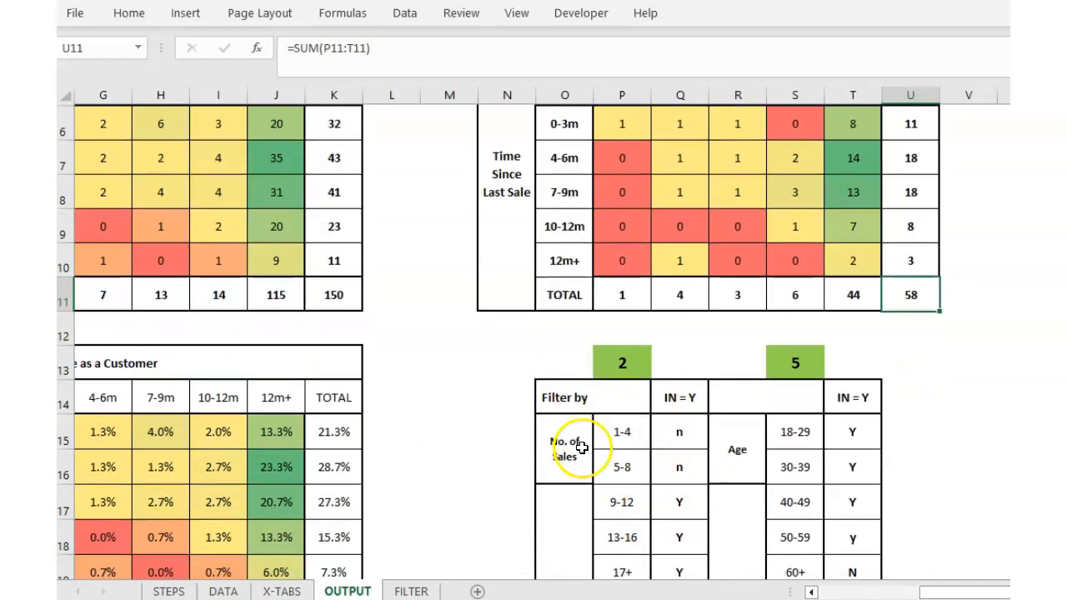
pyautogui.scroll(-1, 563, 438)
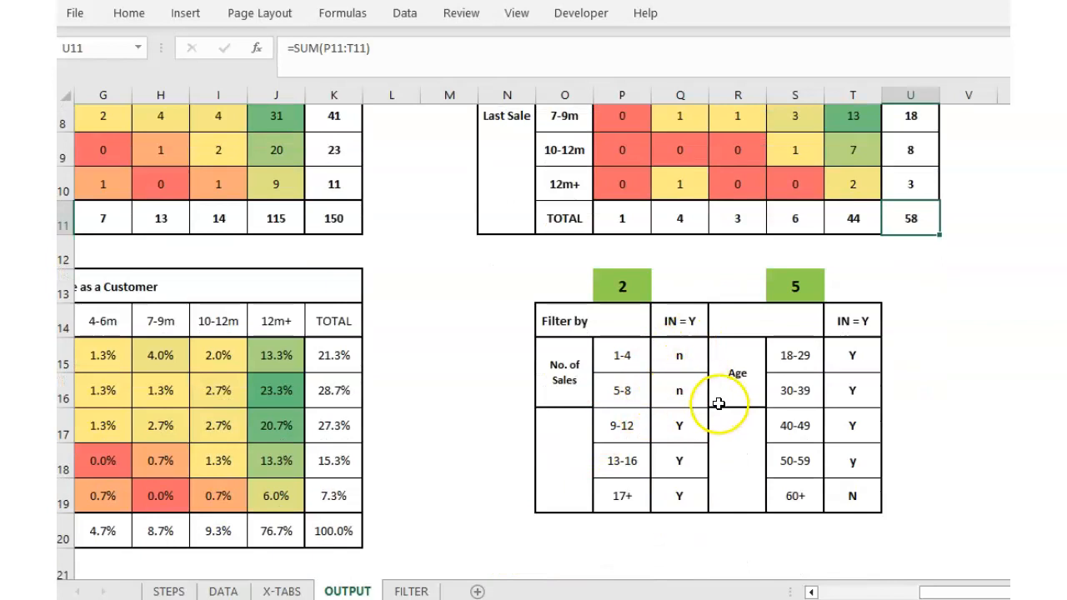
pyautogui.click(411, 592)
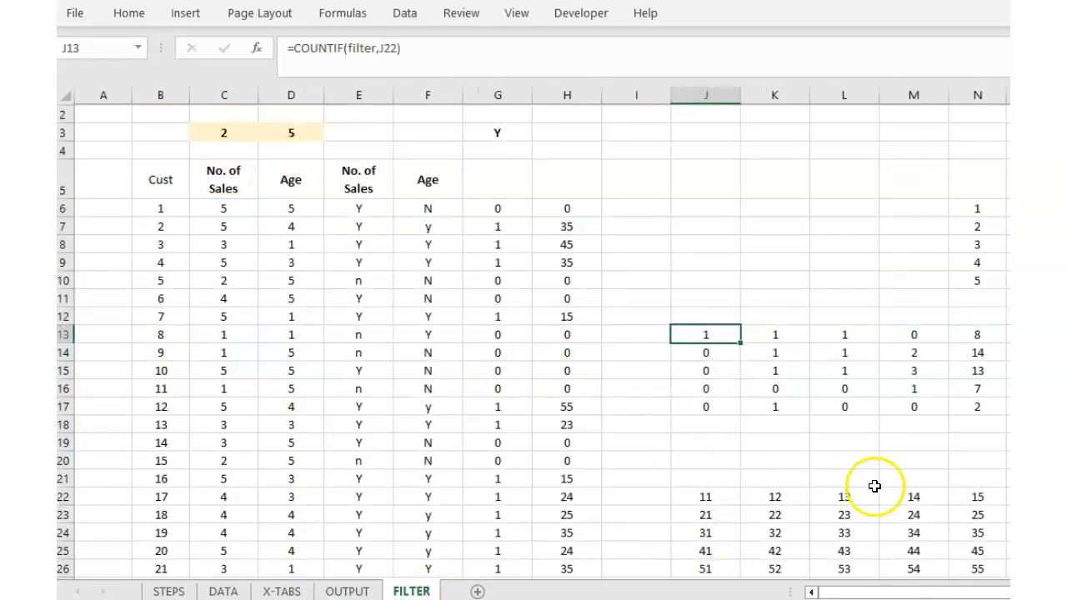
pyautogui.click(376, 591)
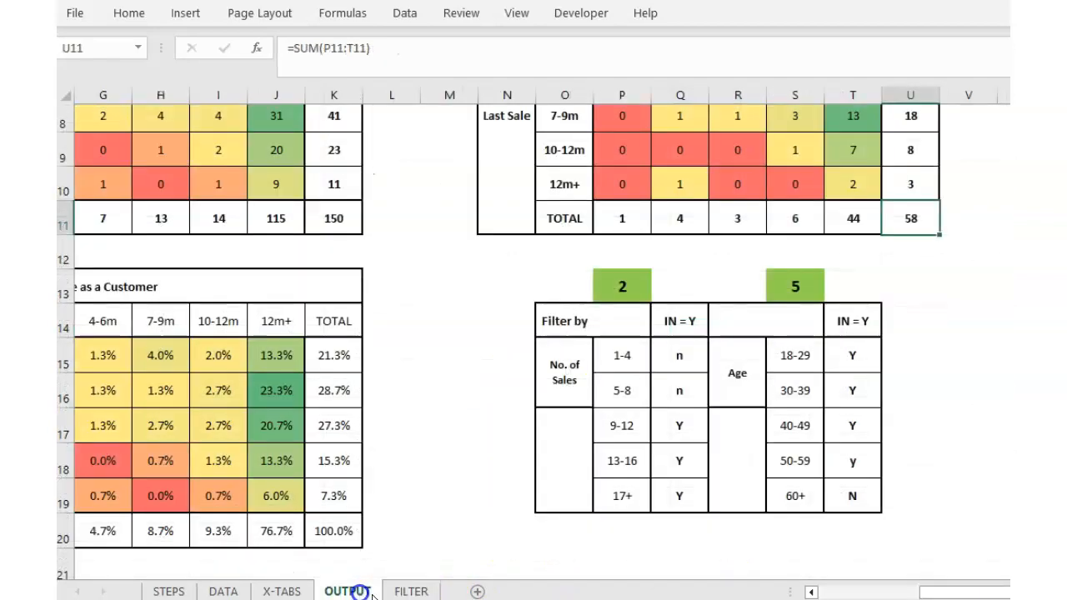
pyautogui.scroll(2, 659, 409)
pyautogui.scroll(1, 710, 426)
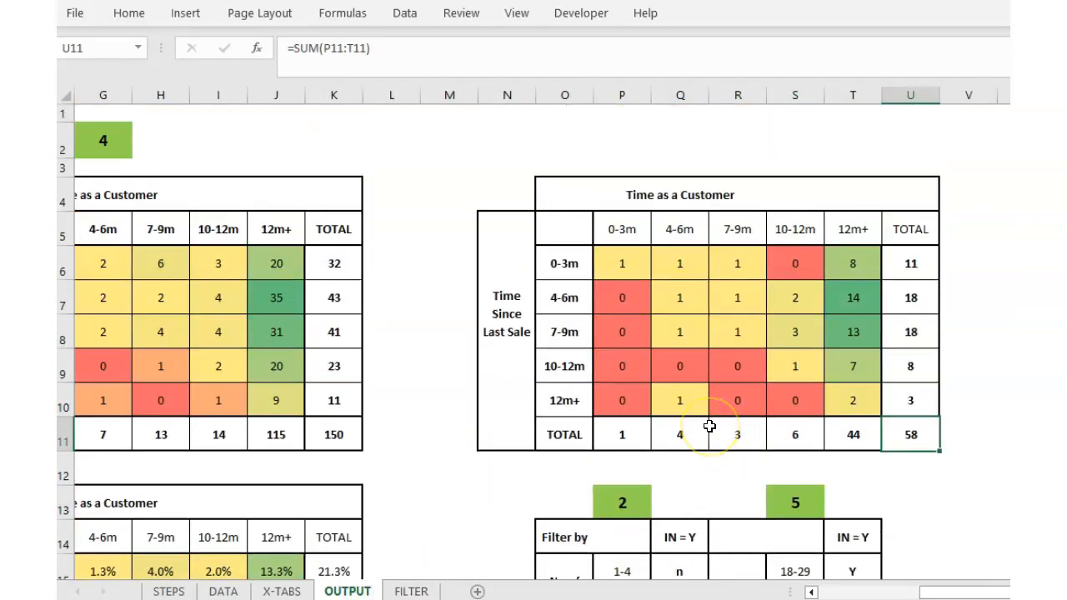
pyautogui.moveTo(926, 592); pyautogui.dragTo(883, 593)
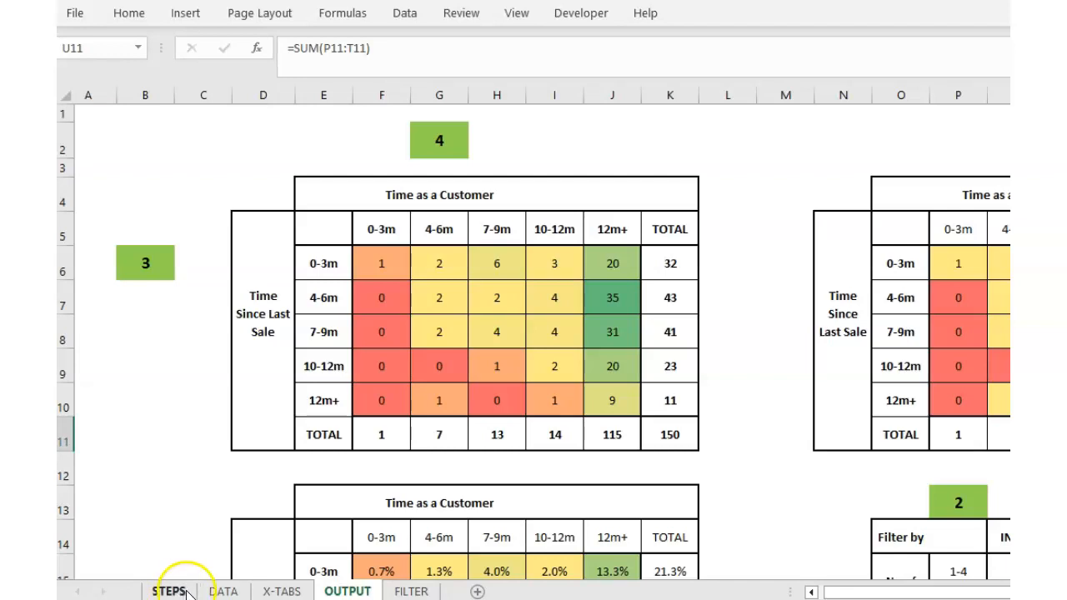
# On the DATA sheet, select the BASEDATA named range to confirm it spans Cust through Age (J–O), then return to OUTPUT.
pyautogui.click(222, 591)
pyautogui.moveTo(883, 593); pyautogui.dragTo(992, 593)
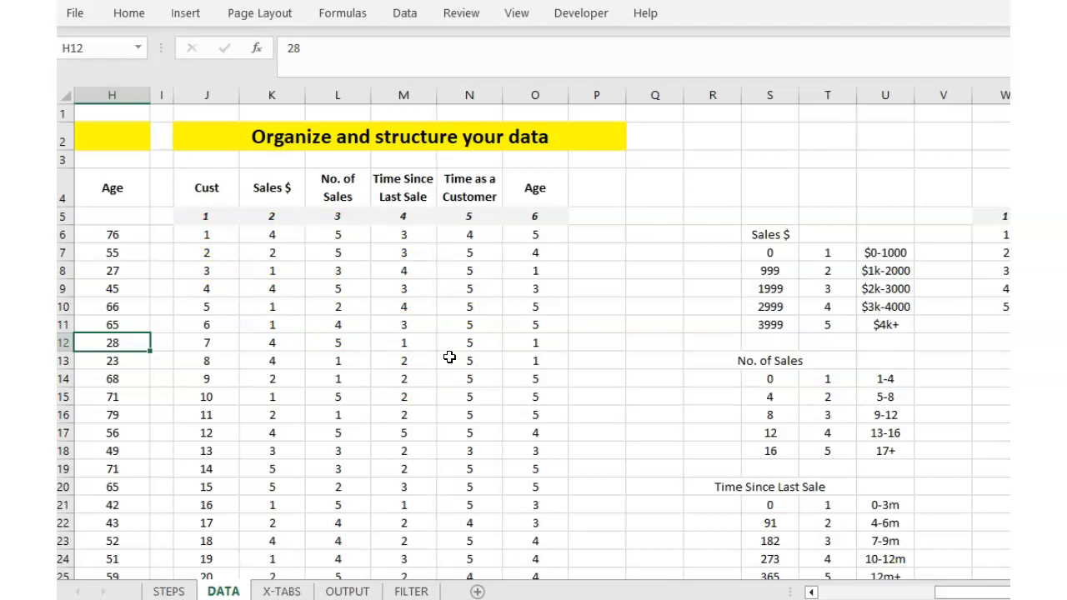
pyautogui.click(102, 47)
pyautogui.write('BASEDATA')
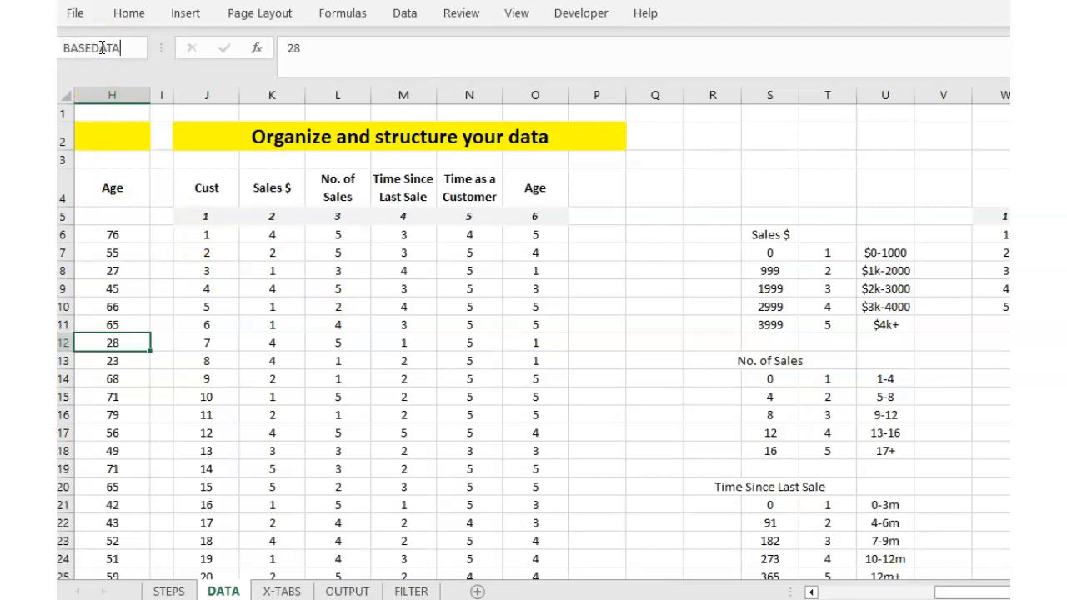
pyautogui.press('Return')
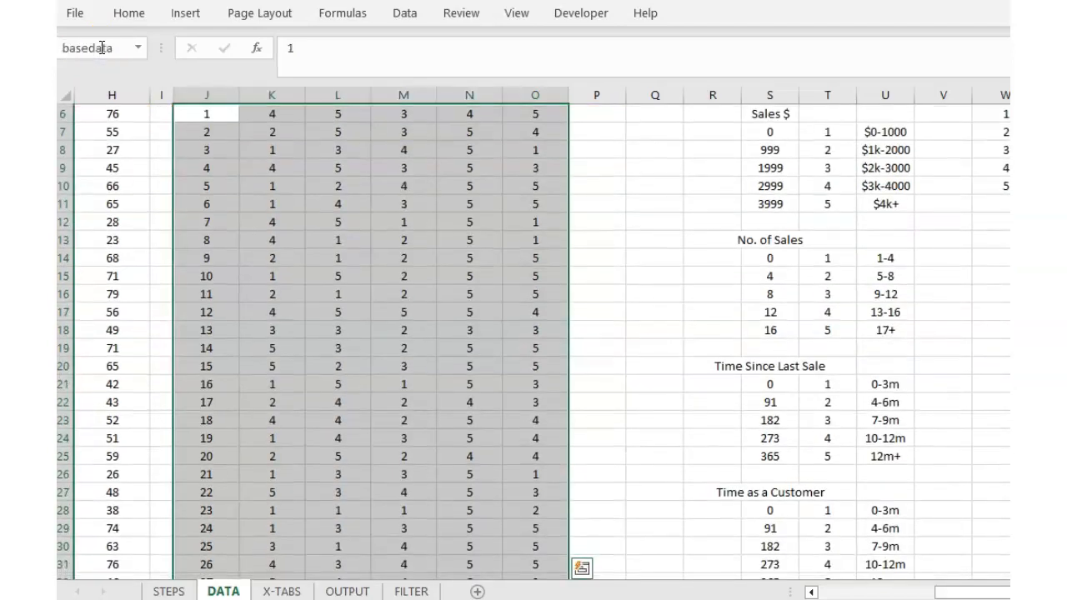
pyautogui.scroll(2, 436, 286)
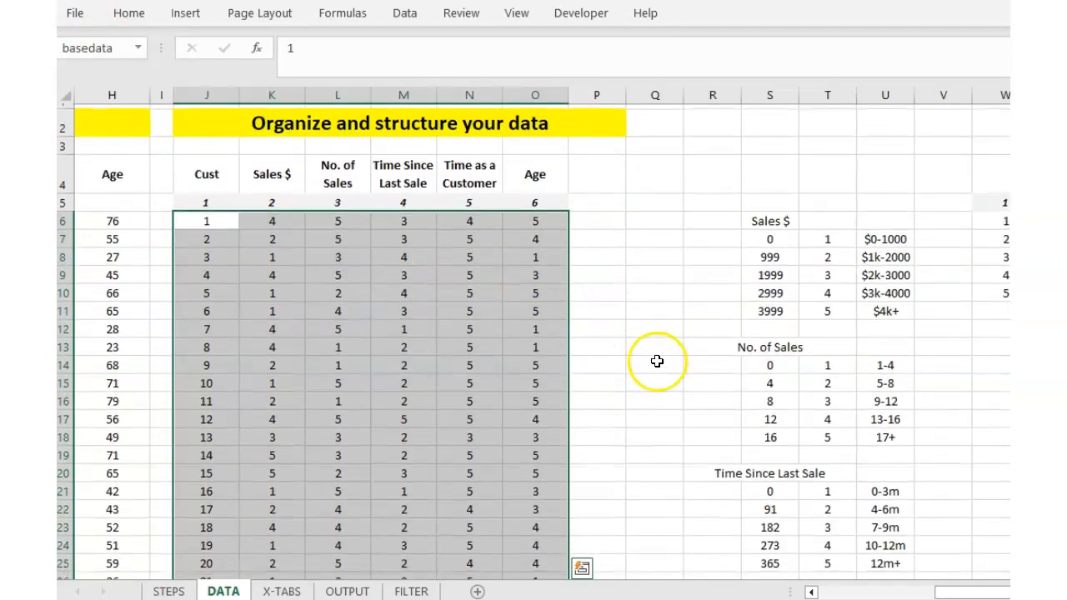
pyautogui.click(657, 361)
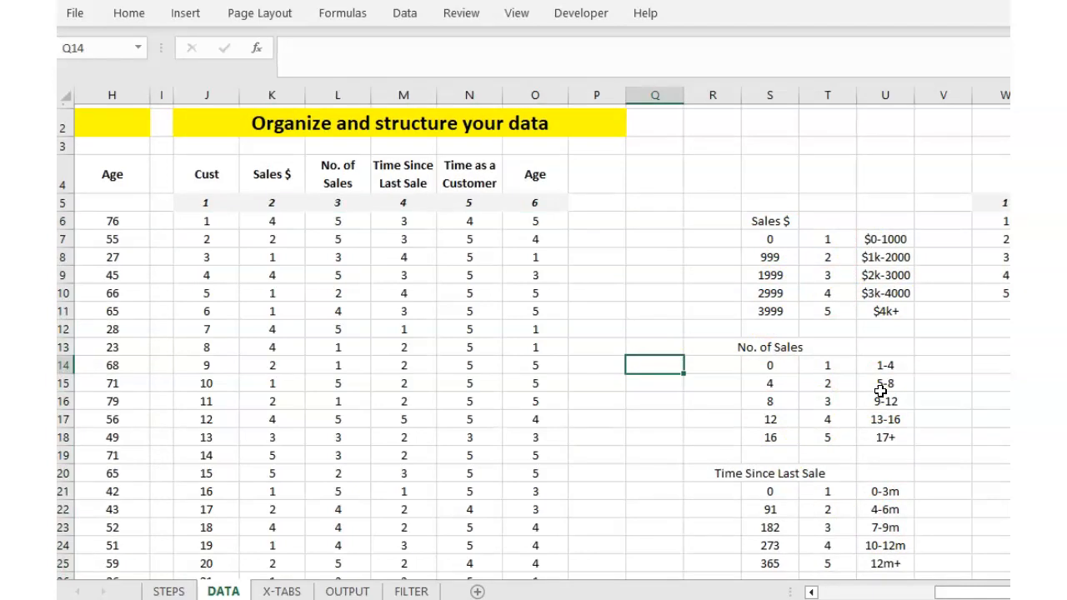
pyautogui.click(347, 591)
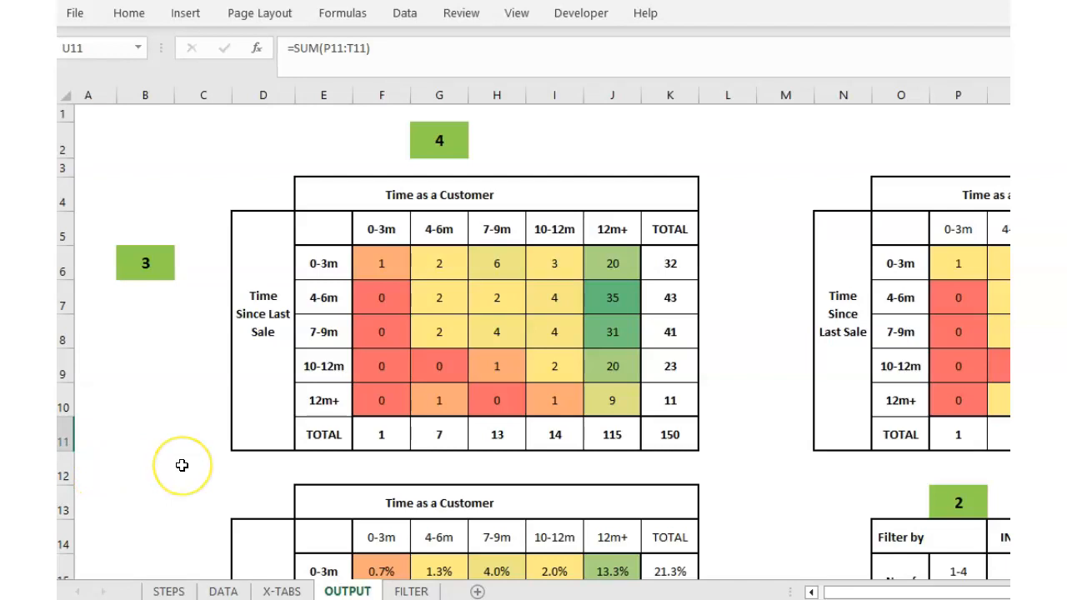
# Set the column selector in G2 to 5 and the row selector in B6 to 1.
pyautogui.click(423, 142)
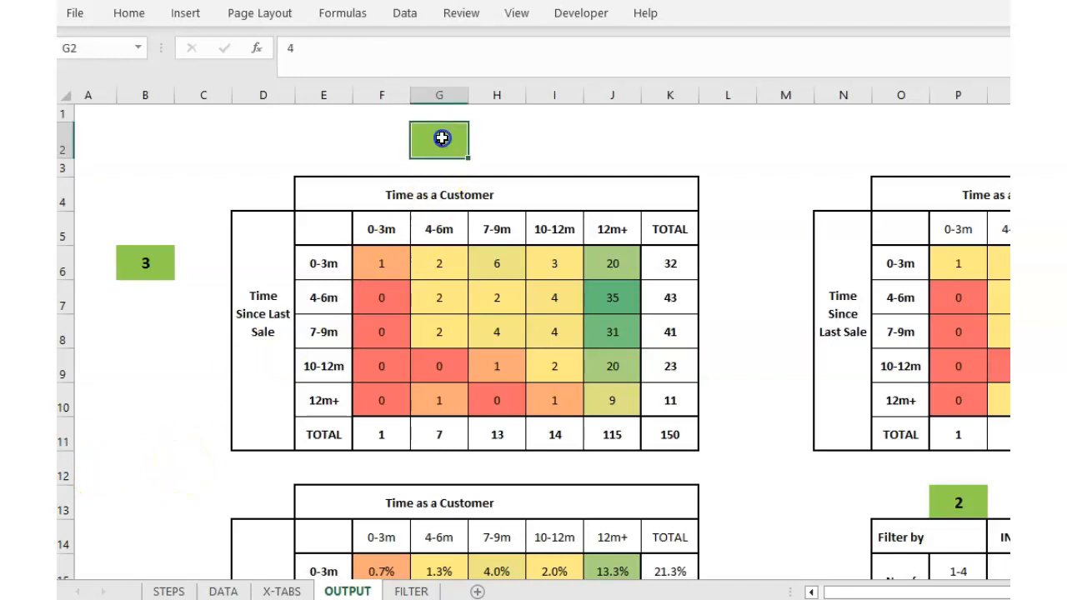
pyautogui.write('5')
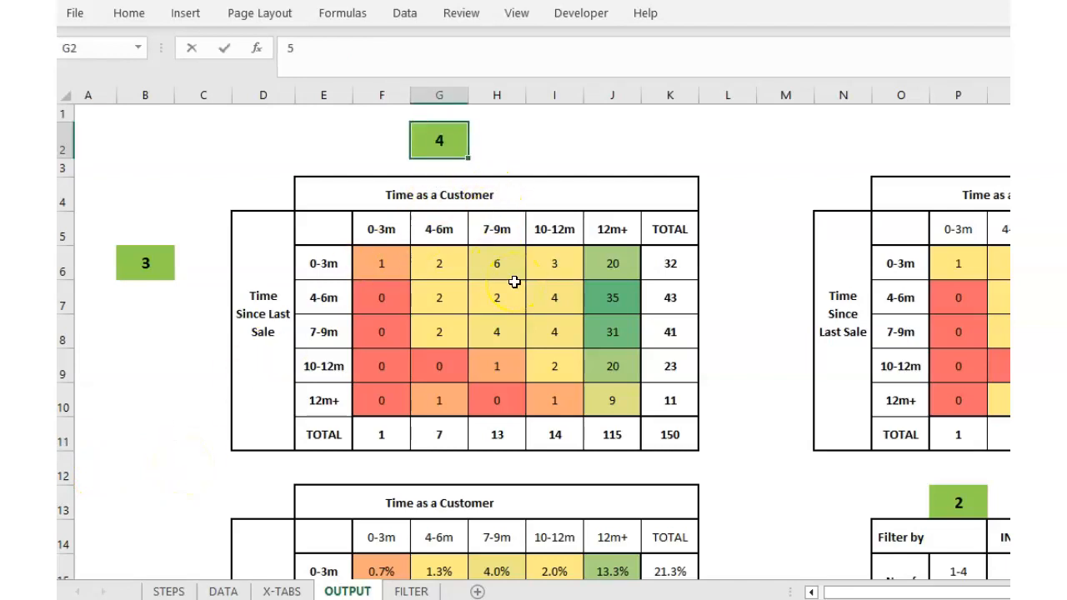
pyautogui.press('Return')
pyautogui.click(141, 275)
pyautogui.write('1')
pyautogui.press('Return')
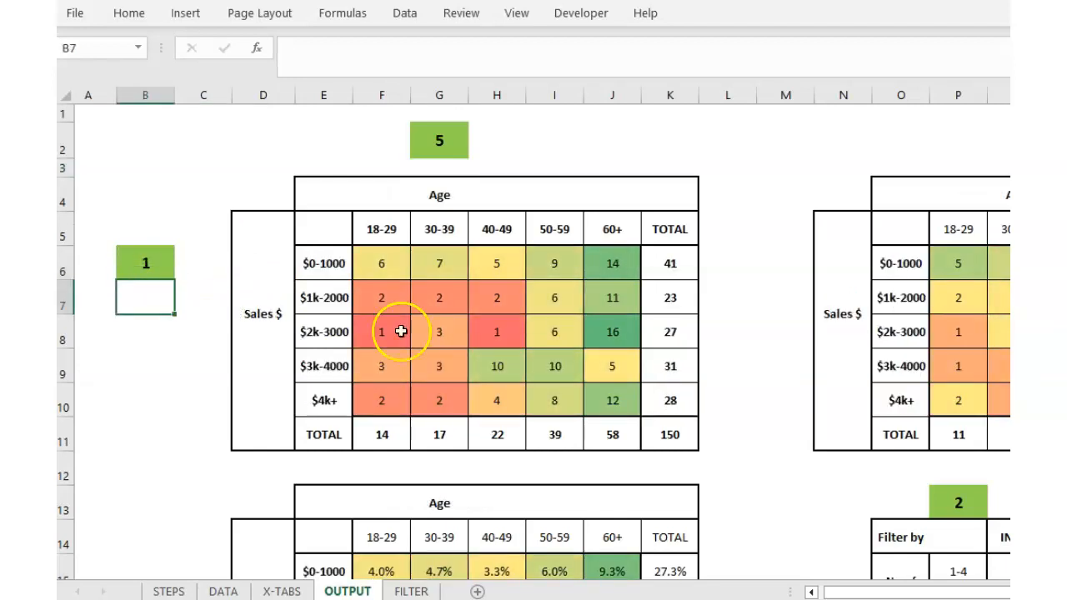
# Review the updated Sales $ by Age heat maps, totalling 150 overall and 58 filtered.
pyautogui.hscroll(4, 542, 342)
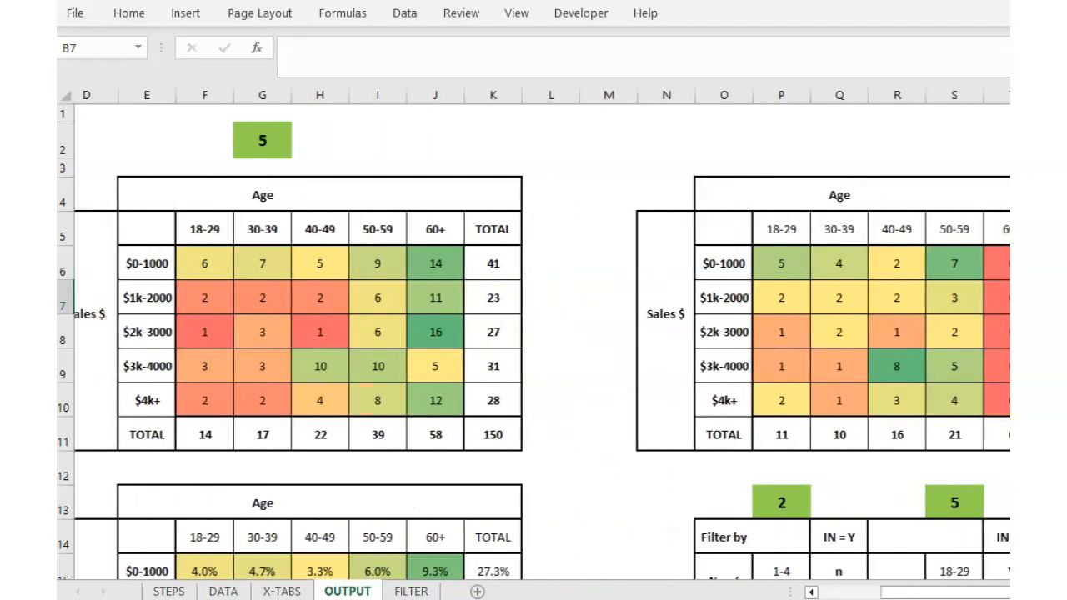
pyautogui.scroll(-2, 717, 478)
pyautogui.scroll(-1, 712, 476)
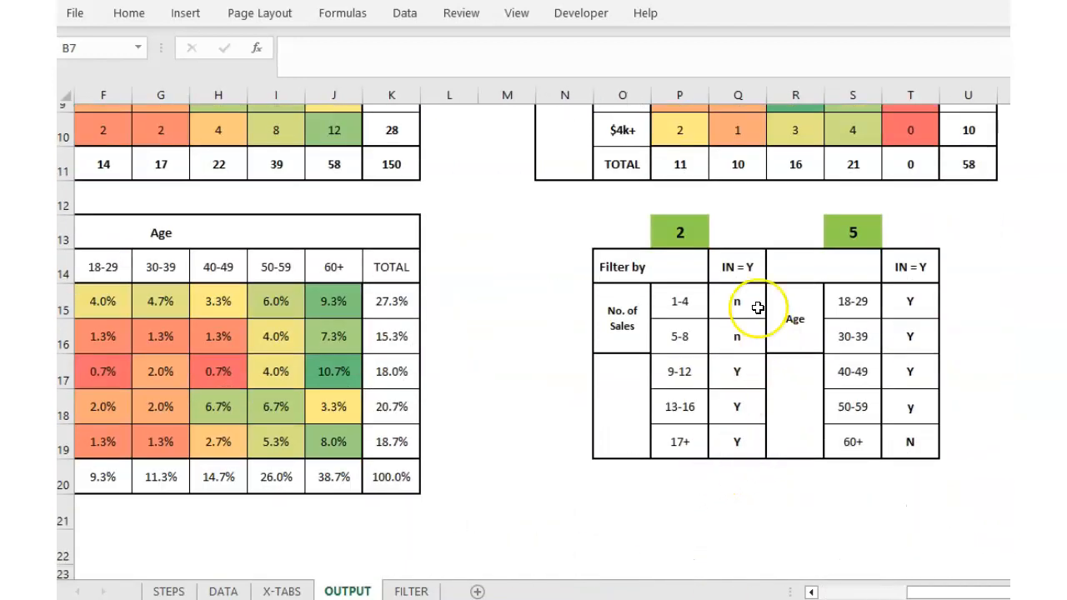
pyautogui.scroll(2, 713, 332)
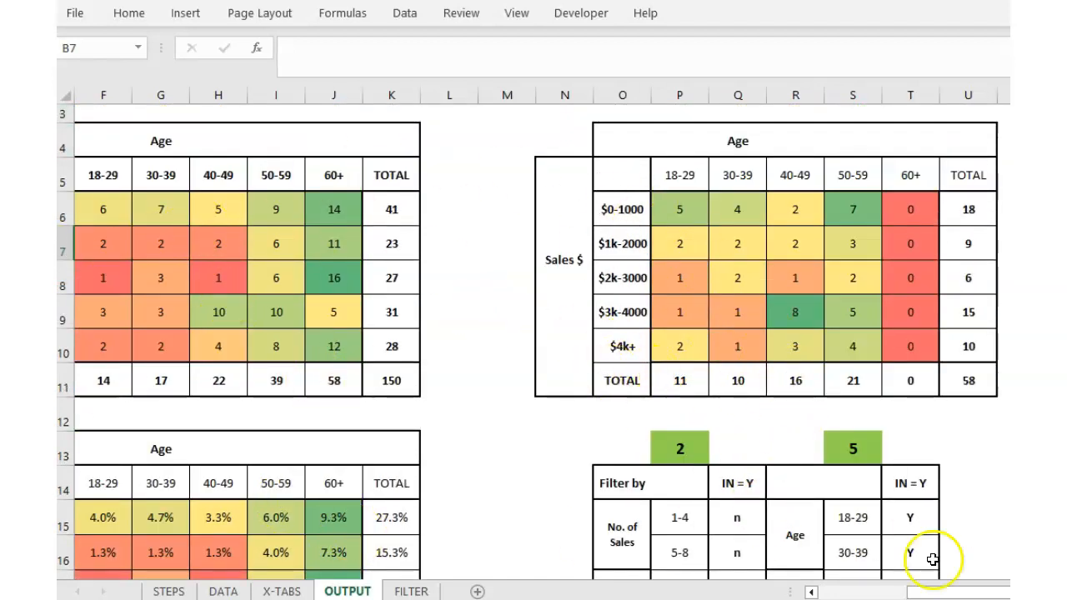
pyautogui.moveTo(992, 592); pyautogui.dragTo(862, 592)
pyautogui.scroll(1, 743, 500)
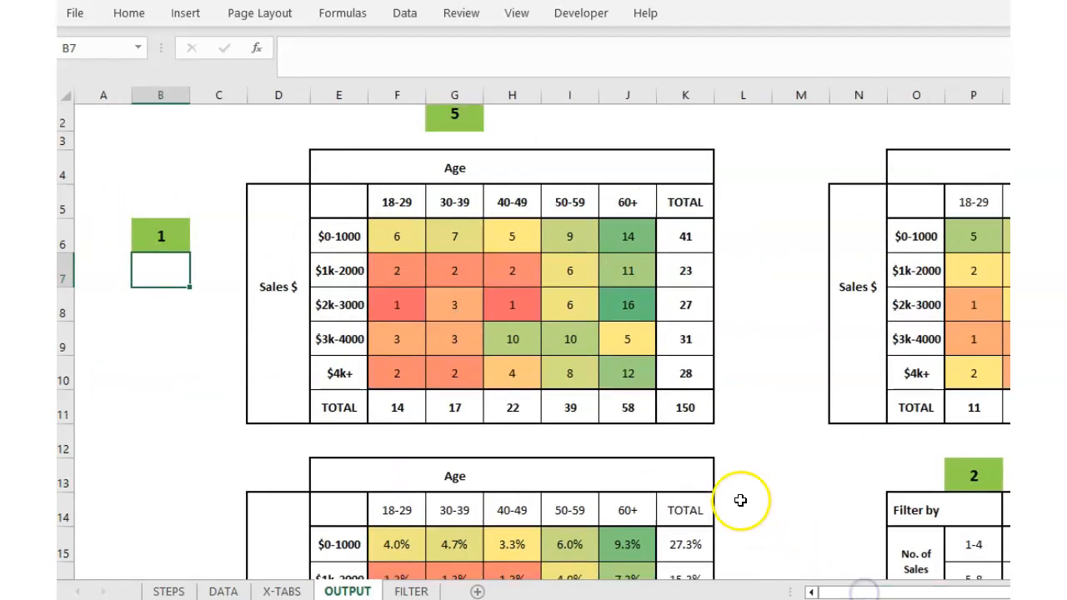
pyautogui.click(276, 136)
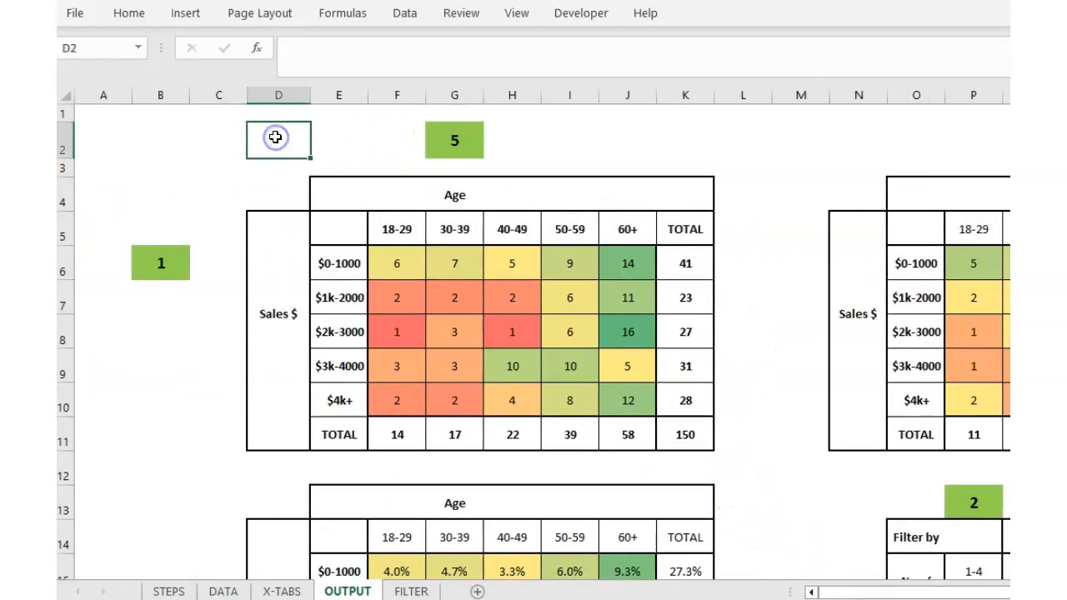